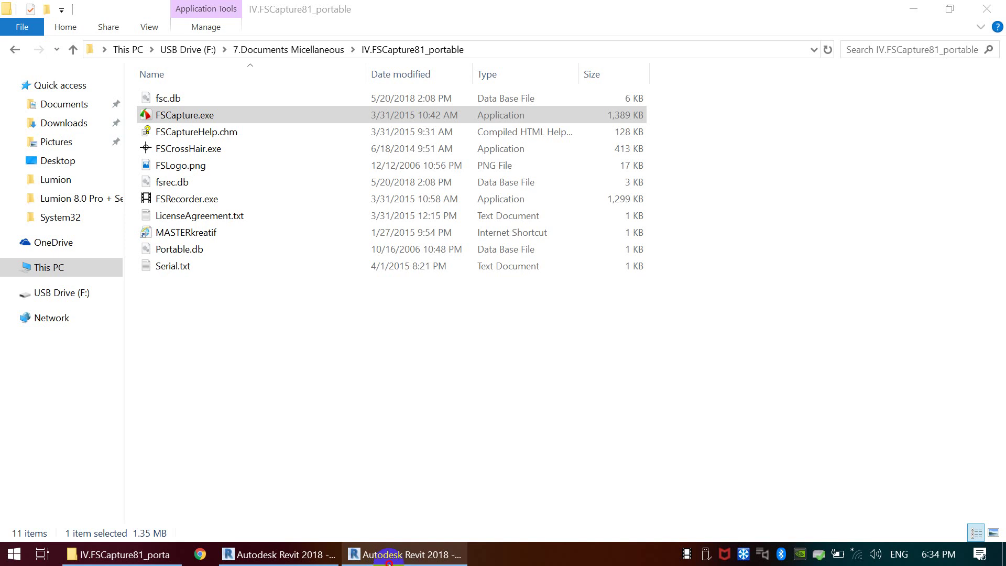
# - Bring the Revit project window forward and close the extra Revit window
pyautogui.click(383, 555)
pyautogui.click(402, 309)
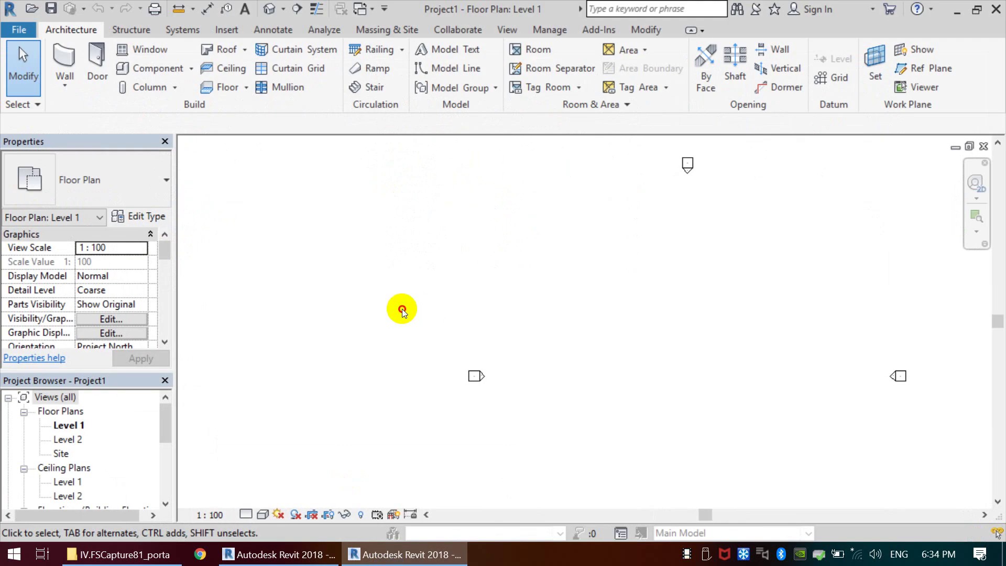
pyautogui.scroll(-1, 295, 250)
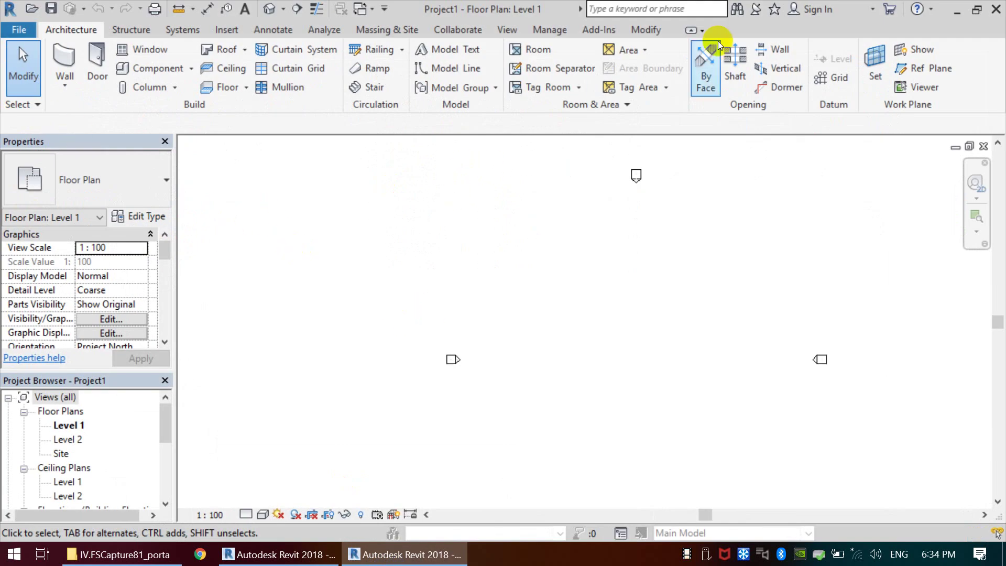
pyautogui.click(996, 9)
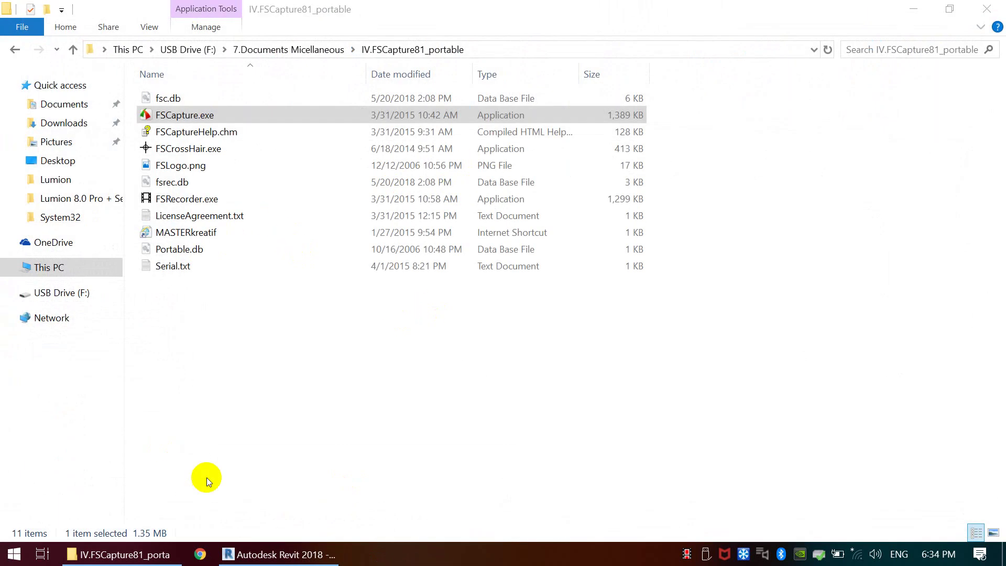
# - Restore the Revit start page, maximize it, and return from the Autodesk web page
pyautogui.click(255, 557)
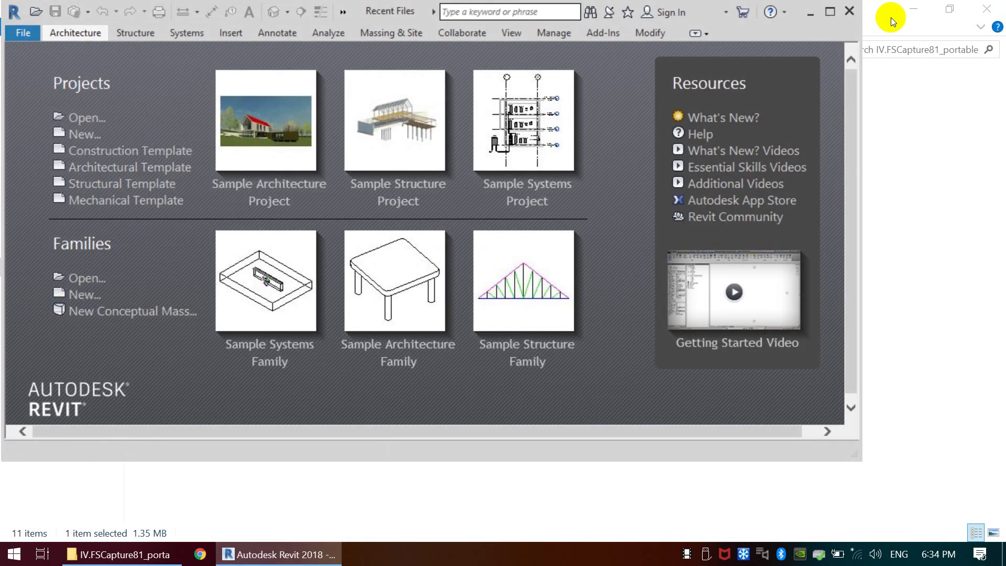
pyautogui.click(830, 13)
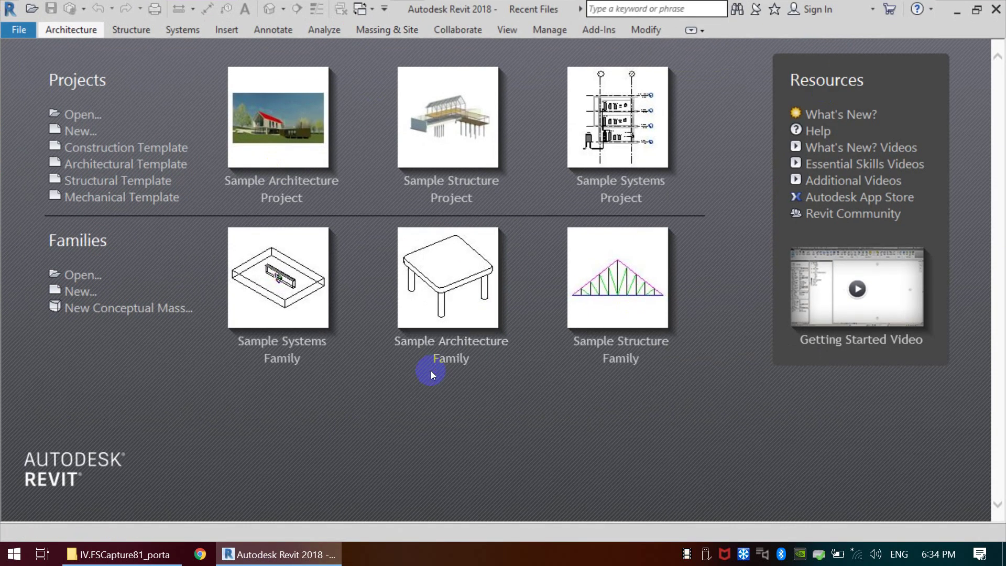
pyautogui.click(487, 465)
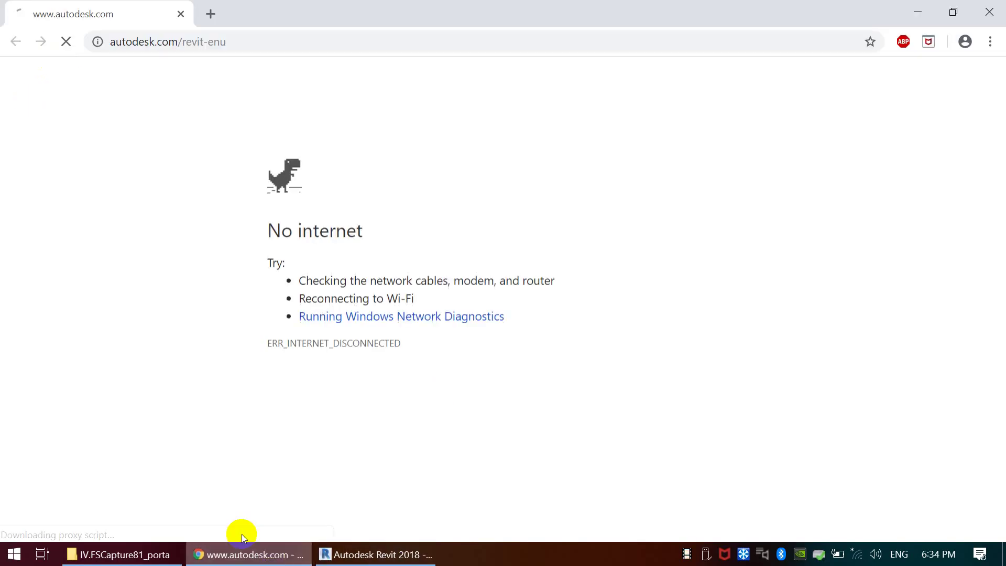
pyautogui.click(373, 555)
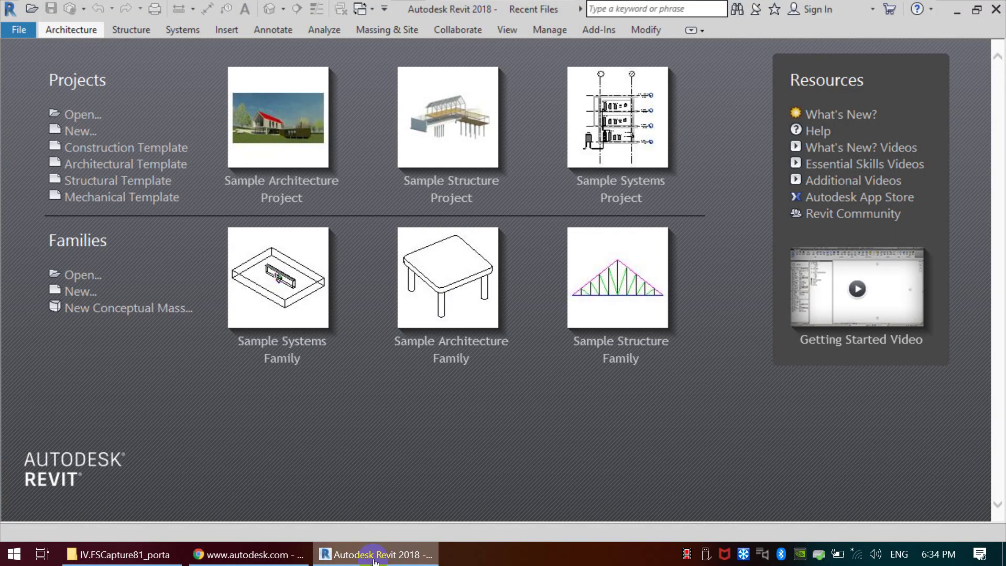
# - Return from the browser to Revit and show the File menu's New choices: Project, Family, Conceptual Mass
pyautogui.click(490, 456)
pyautogui.click(352, 560)
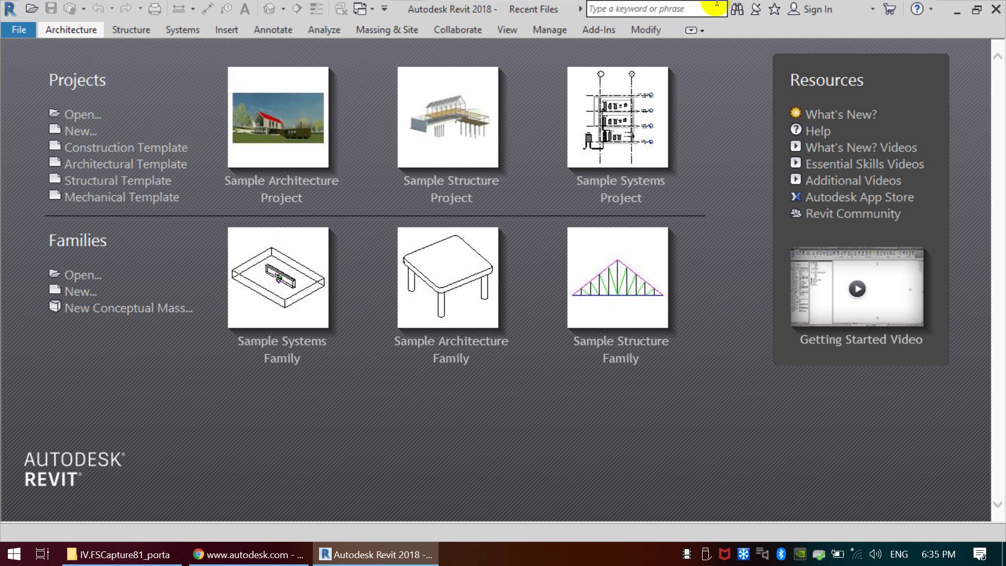
pyautogui.click(961, 394)
pyautogui.click(17, 30)
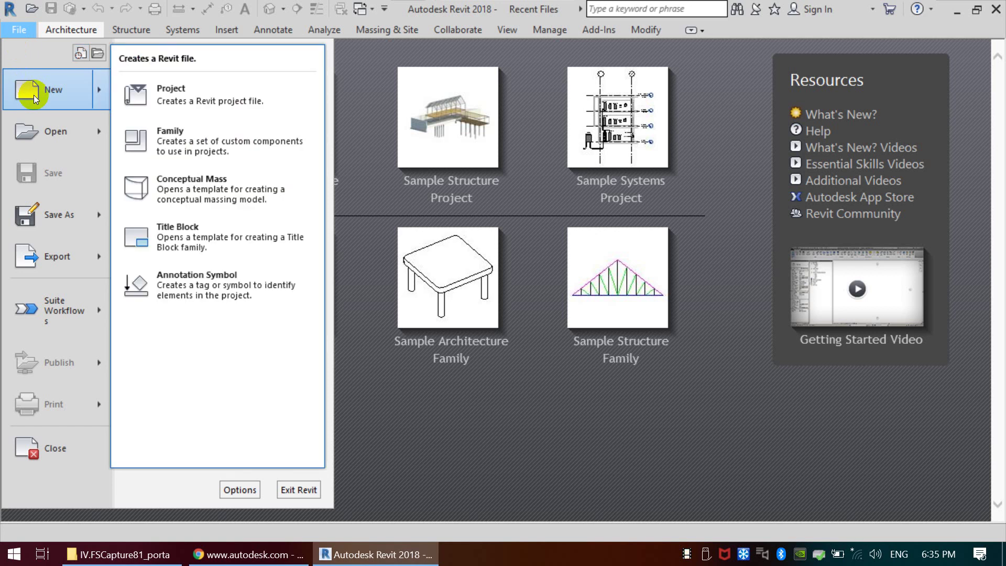
# - Create Project1 via New > Project using the Architectural Template, opening the Level 1 plan
pyautogui.click(242, 96)
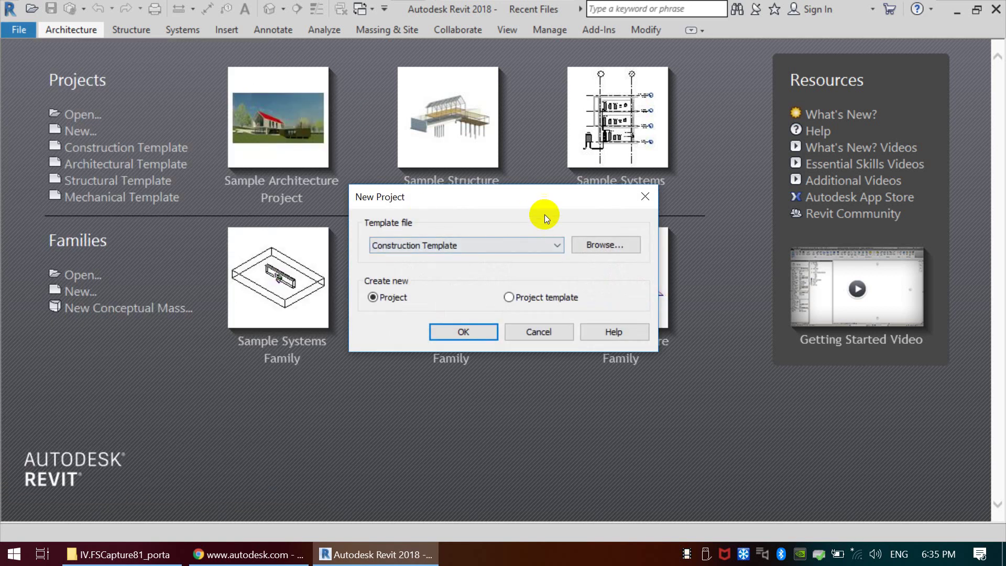
pyautogui.moveTo(547, 195); pyautogui.dragTo(540, 150)
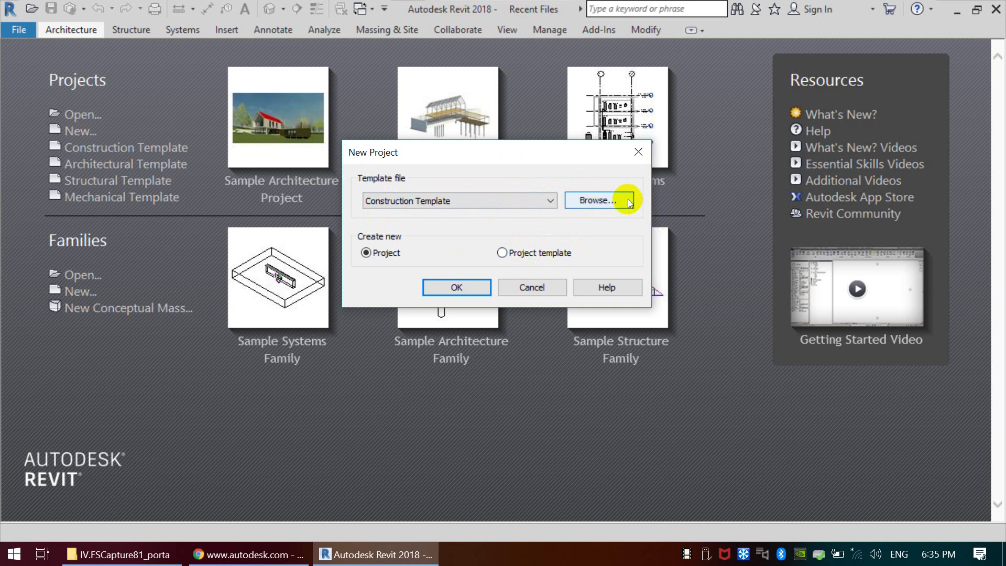
pyautogui.click(548, 196)
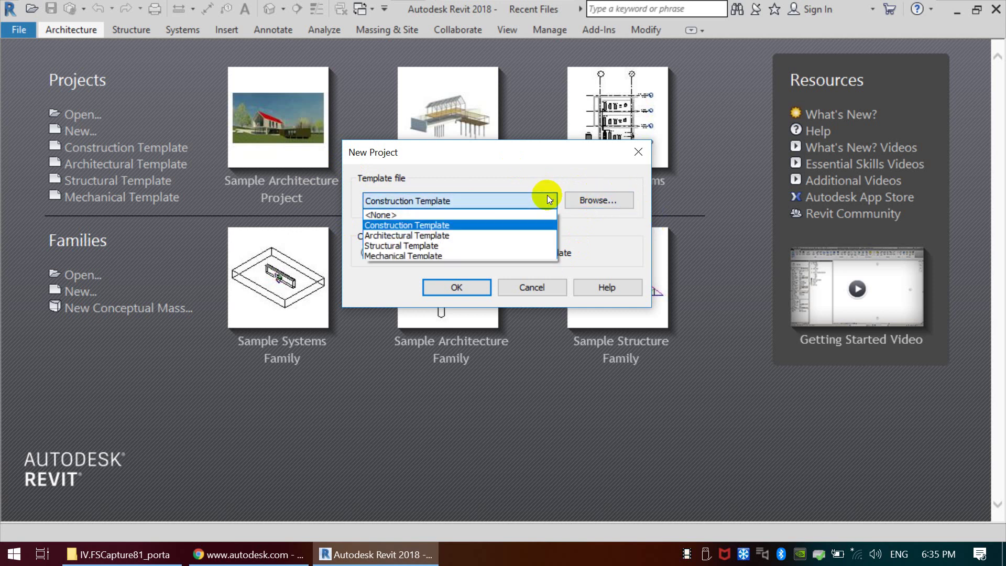
pyautogui.click(439, 237)
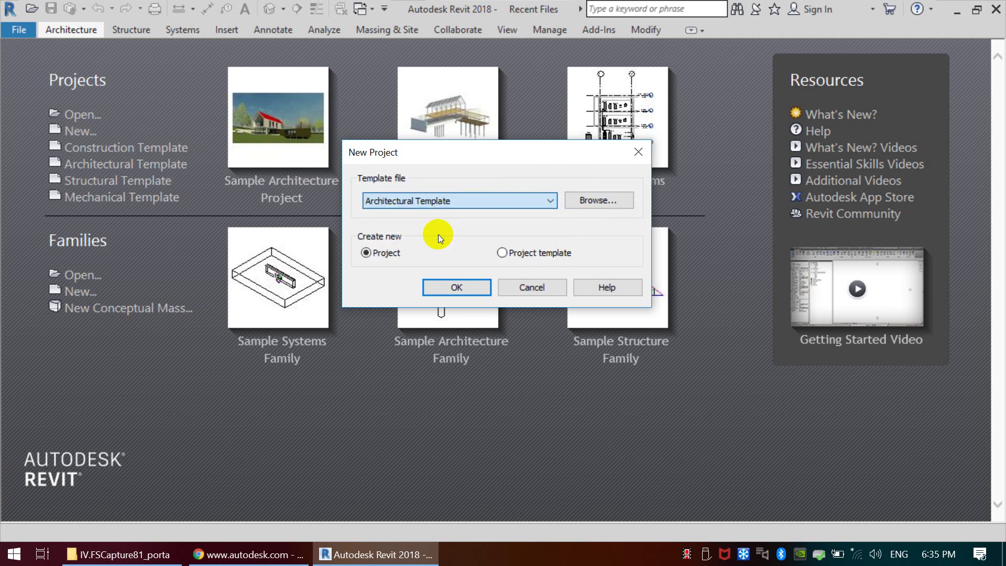
pyautogui.click(457, 285)
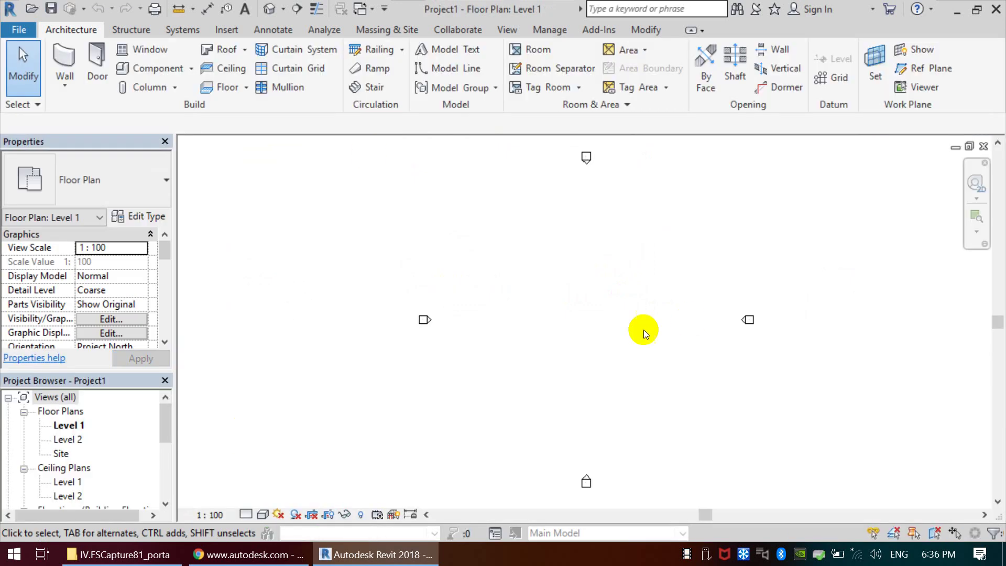
# - Zoom the Level 1 plan, then show the File menu with its recent sample files
pyautogui.scroll(-2, 383, 262)
pyautogui.scroll(1, 414, 267)
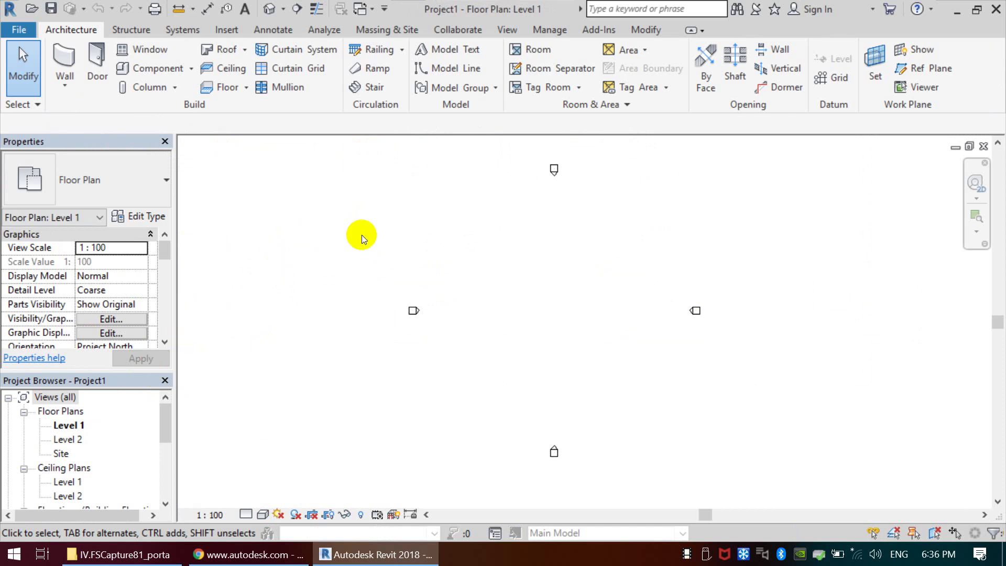
pyautogui.click(20, 31)
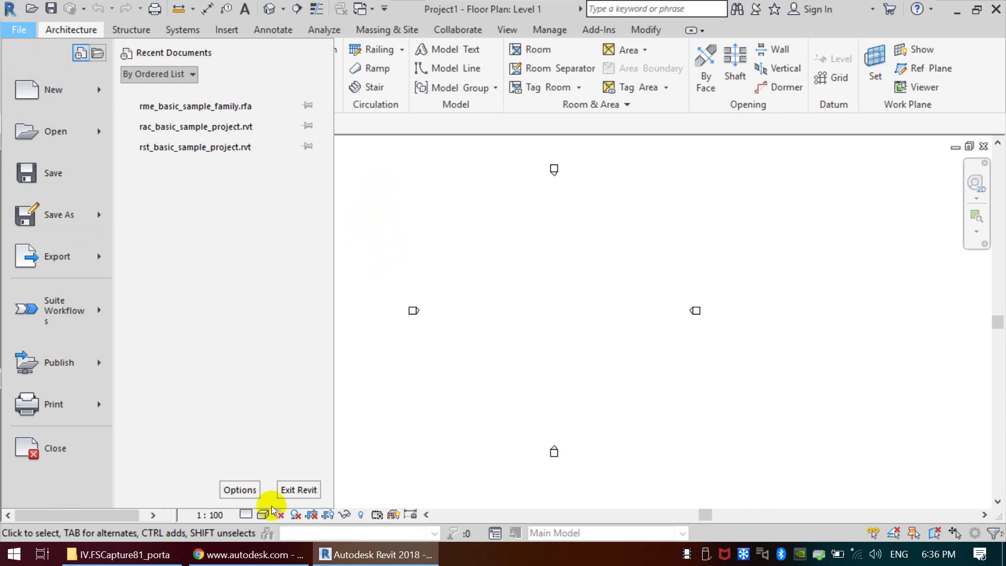
# - Open Options on the General page showing 30-minute save reminders and journal cleanup
pyautogui.click(238, 491)
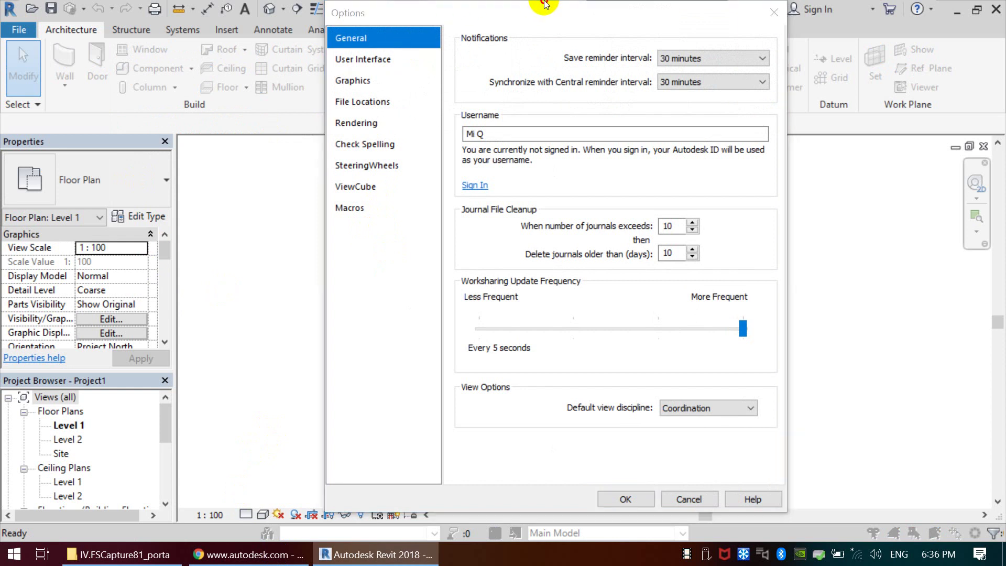
pyautogui.click(343, 149)
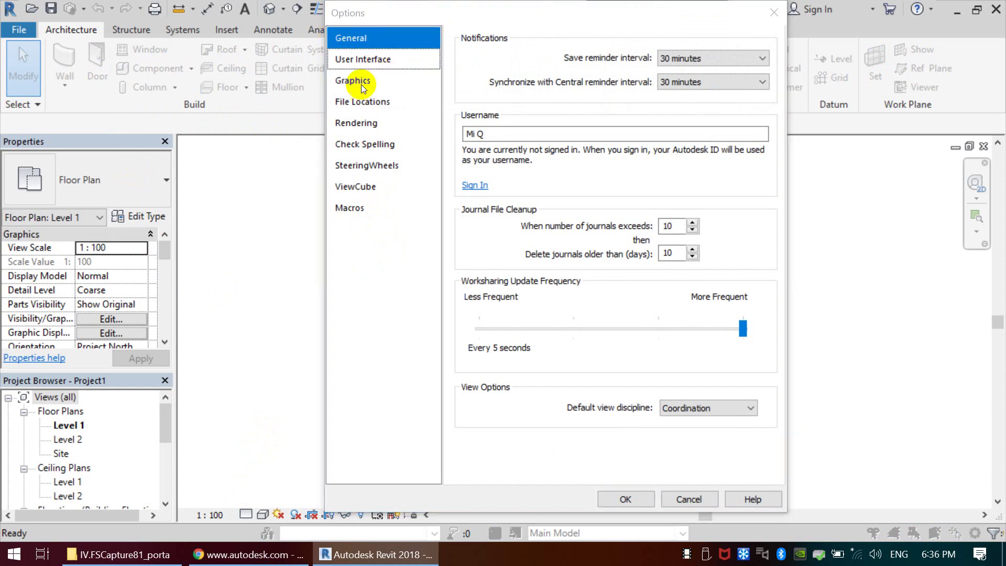
pyautogui.click(377, 78)
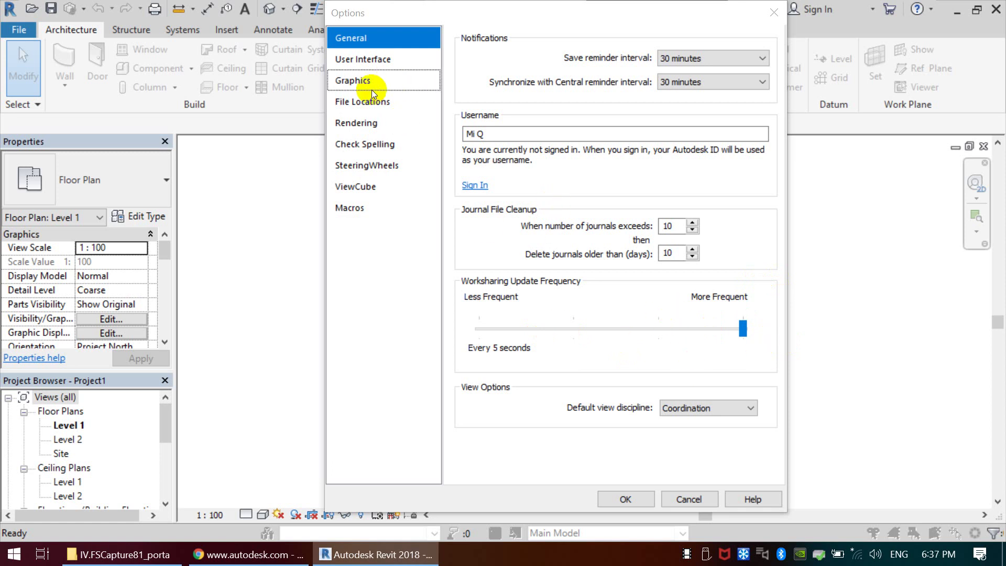
# - Open User Interface Keyboard Shortcuts and select the Properties command
pyautogui.click(376, 59)
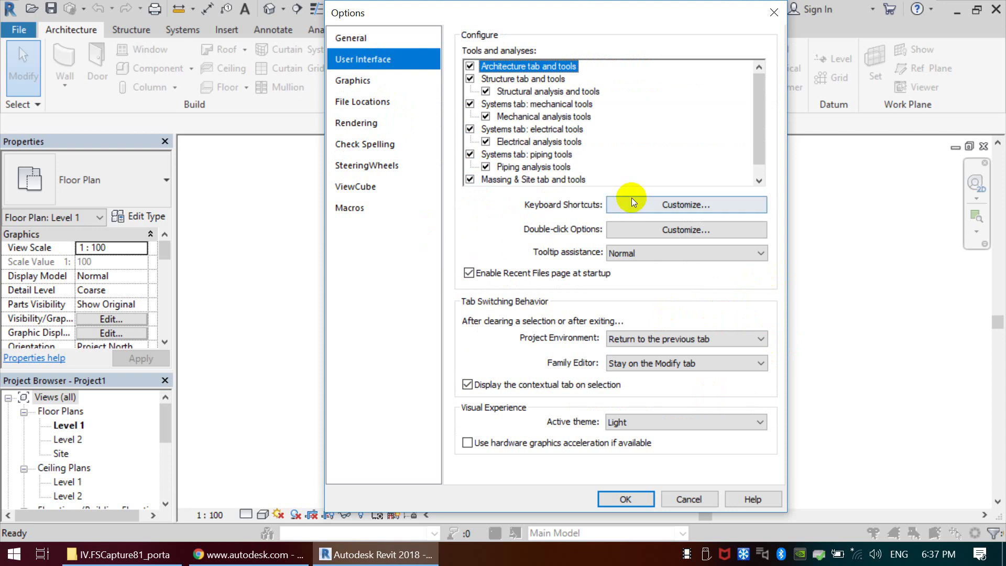
pyautogui.click(650, 204)
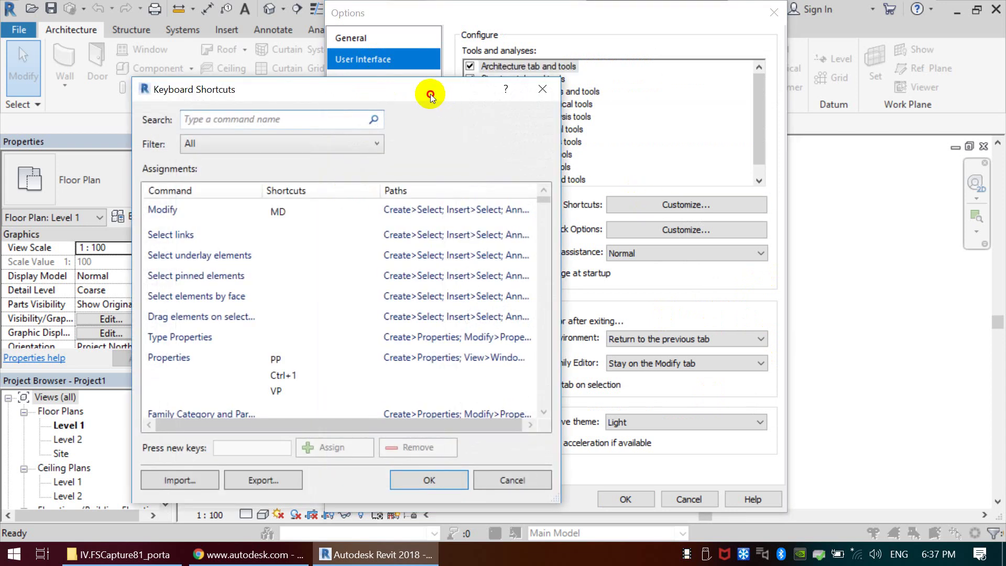
pyautogui.moveTo(431, 97); pyautogui.dragTo(430, 60)
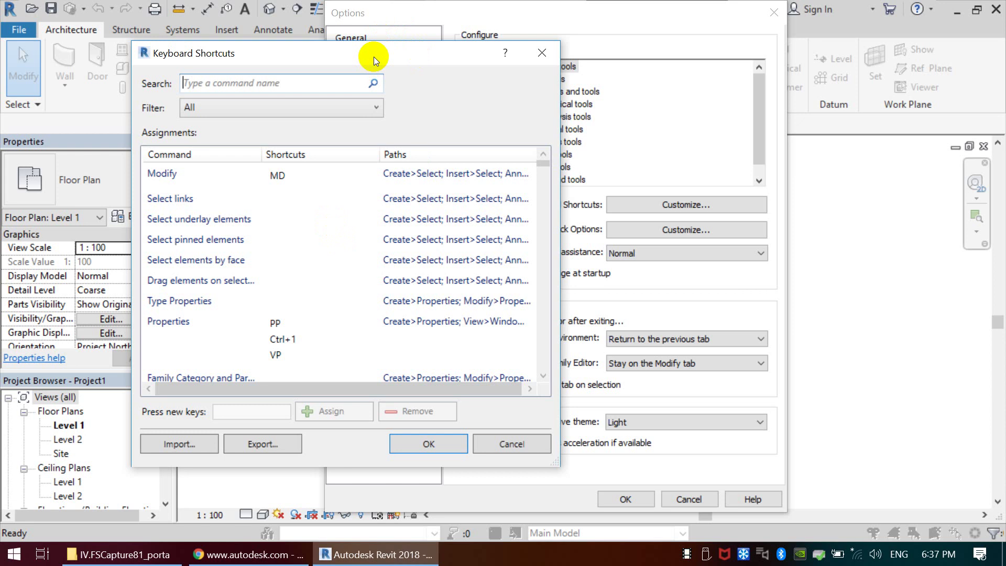
pyautogui.moveTo(373, 56); pyautogui.dragTo(383, 36)
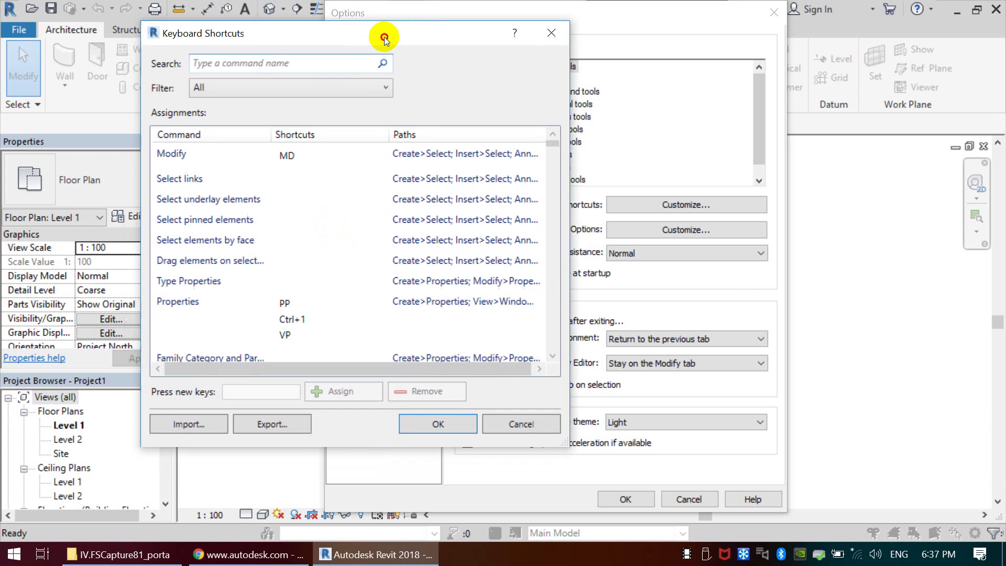
pyautogui.click(199, 177)
pyautogui.scroll(-1, 244, 266)
pyautogui.scroll(-1, 244, 266)
pyautogui.scroll(-2, 243, 266)
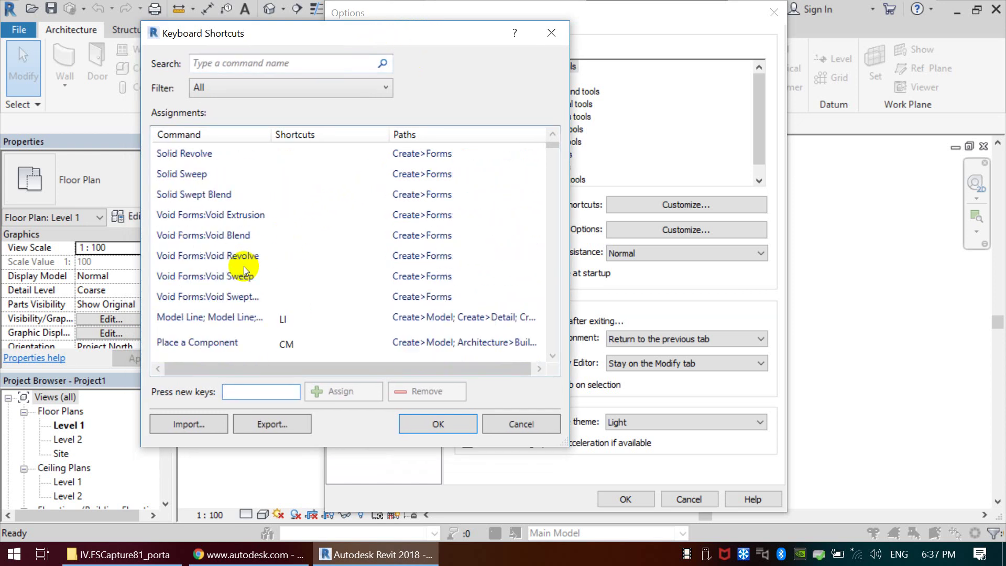
pyautogui.scroll(3, 244, 266)
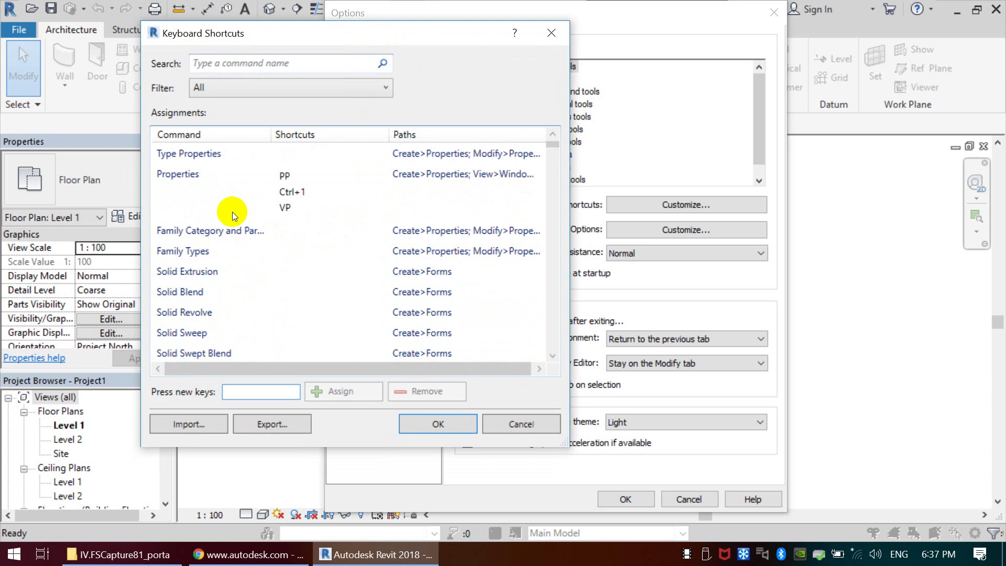
pyautogui.click(193, 176)
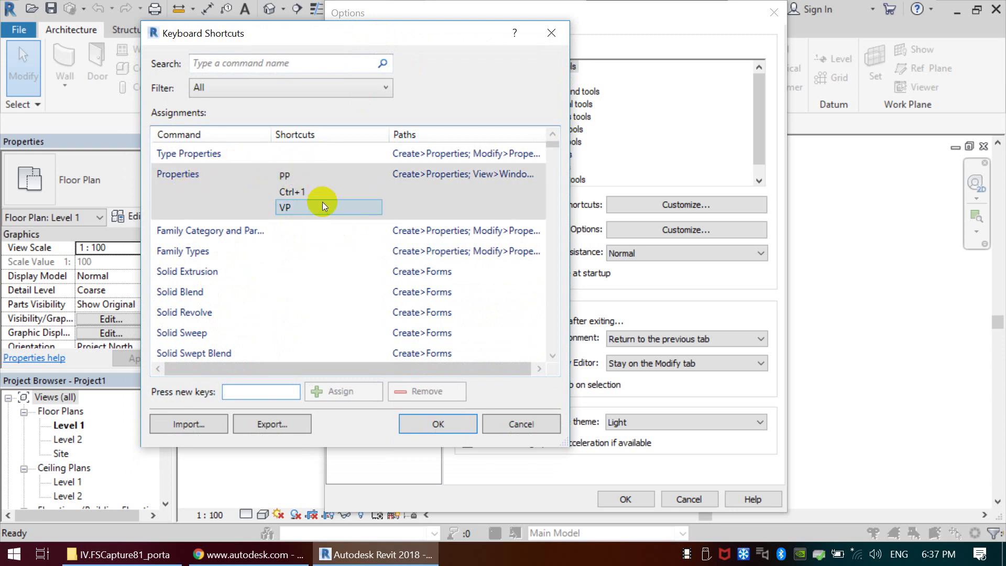
# - Try assigning PB to Properties, cancel the duplicate warning, and select the keys for replacement
pyautogui.click(314, 172)
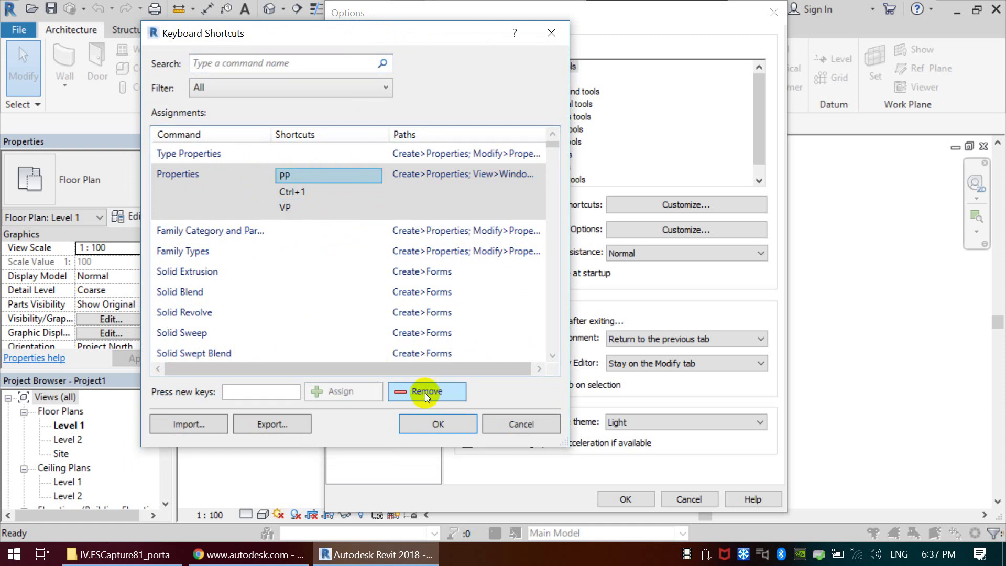
pyautogui.click(249, 389)
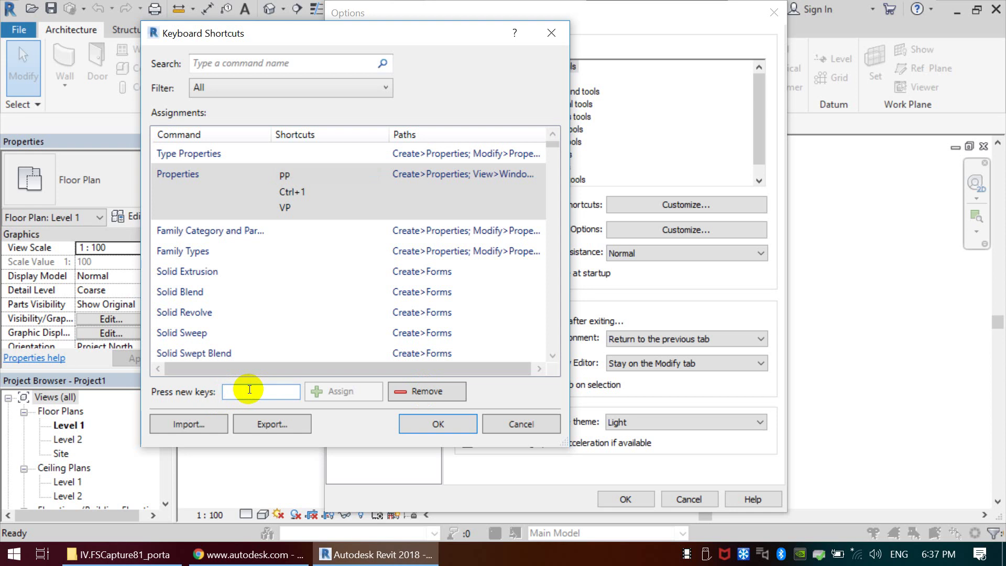
pyautogui.write('PB')
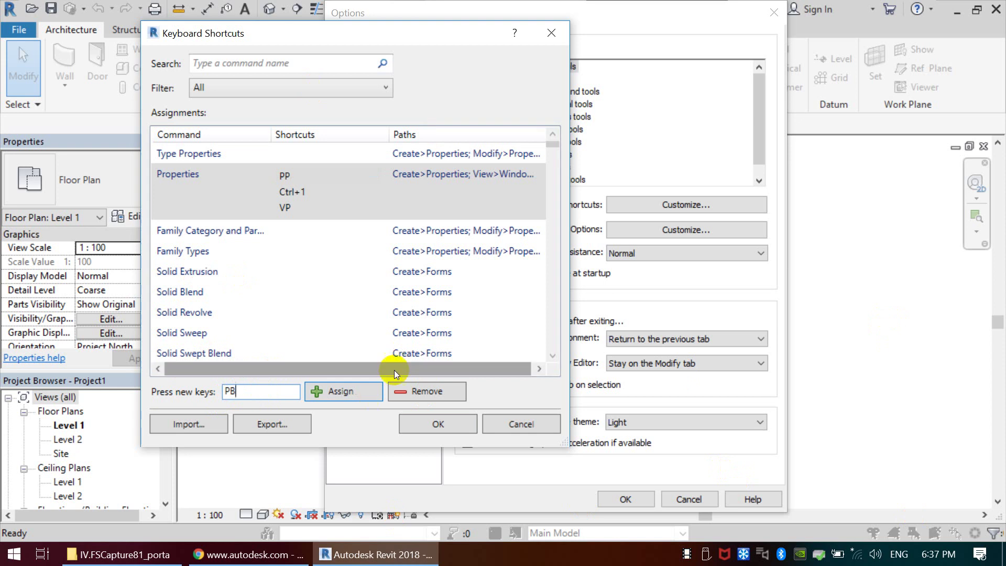
pyautogui.click(322, 392)
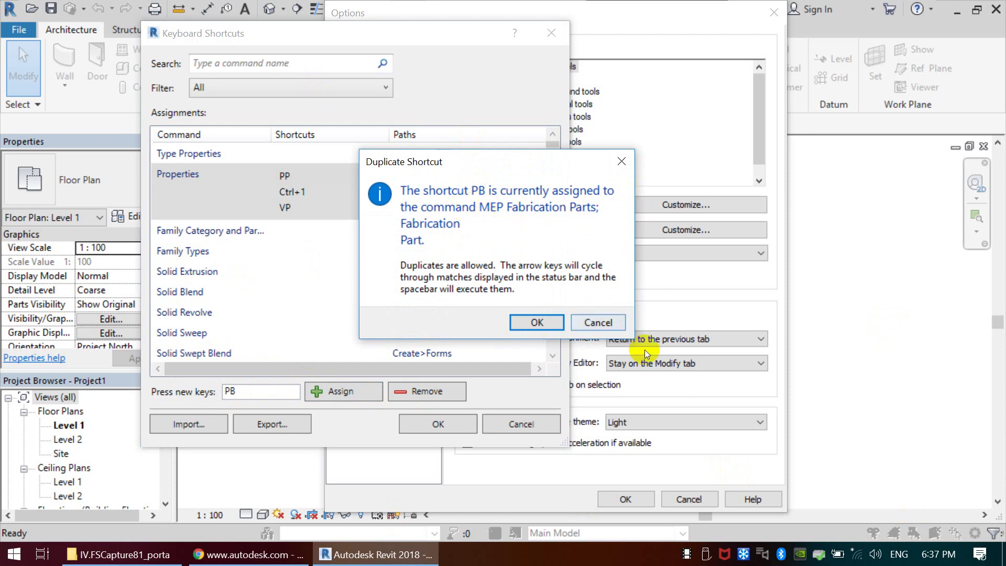
pyautogui.click(587, 322)
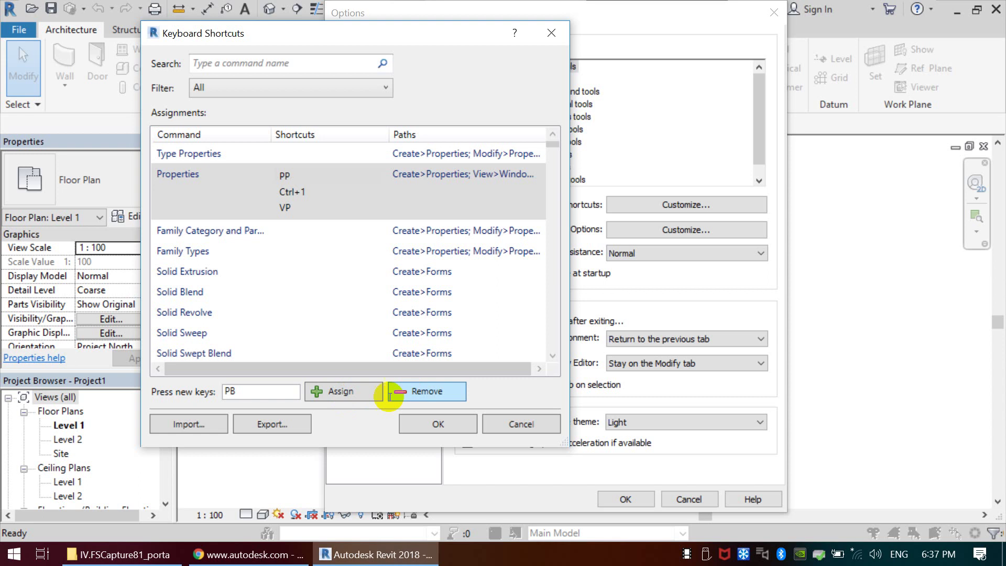
pyautogui.click(248, 394)
pyautogui.moveTo(248, 393); pyautogui.dragTo(168, 393)
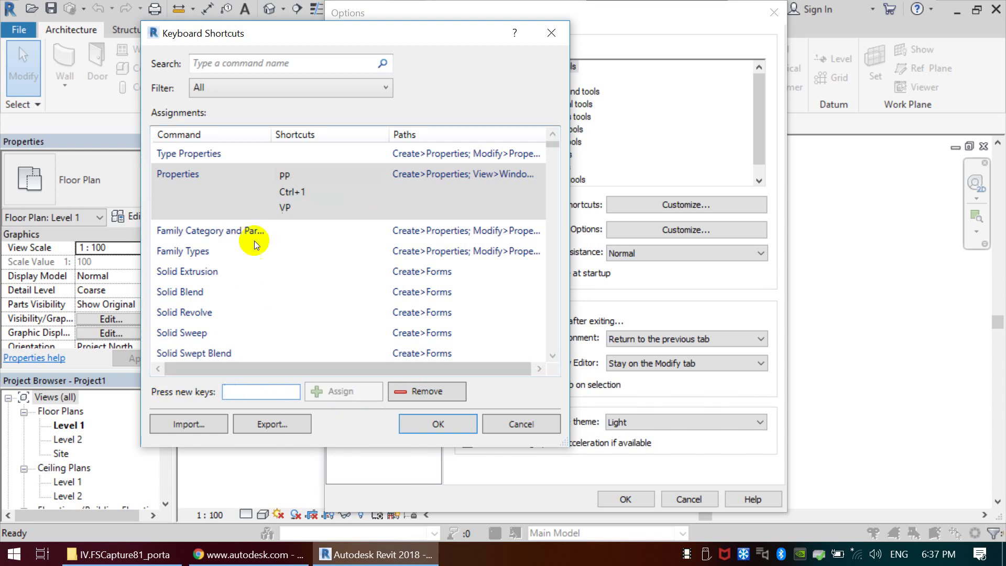
# - Try SL, LI and SI as Select links shortcuts, cancelling each duplicate warning
pyautogui.scroll(2, 225, 243)
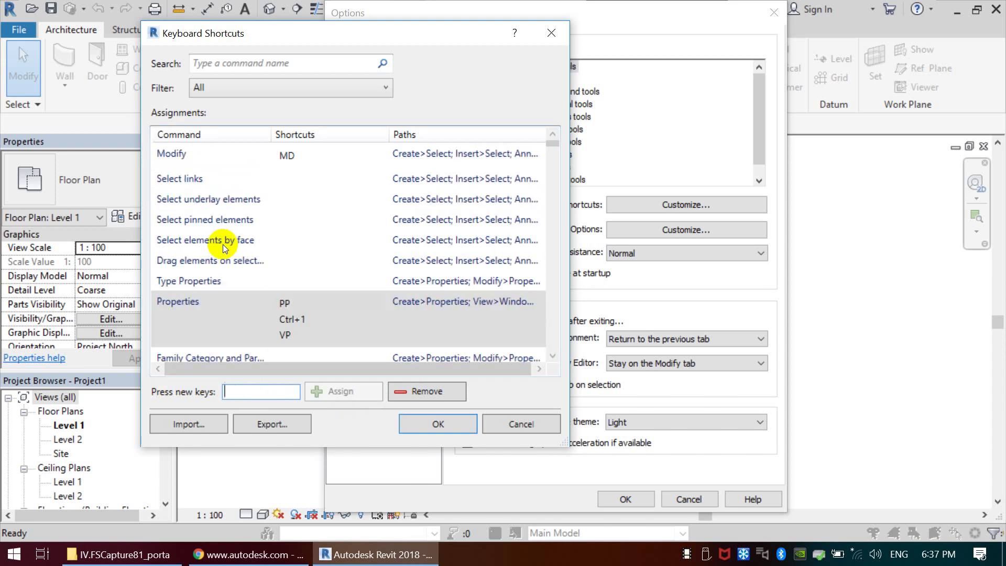
pyautogui.click(207, 181)
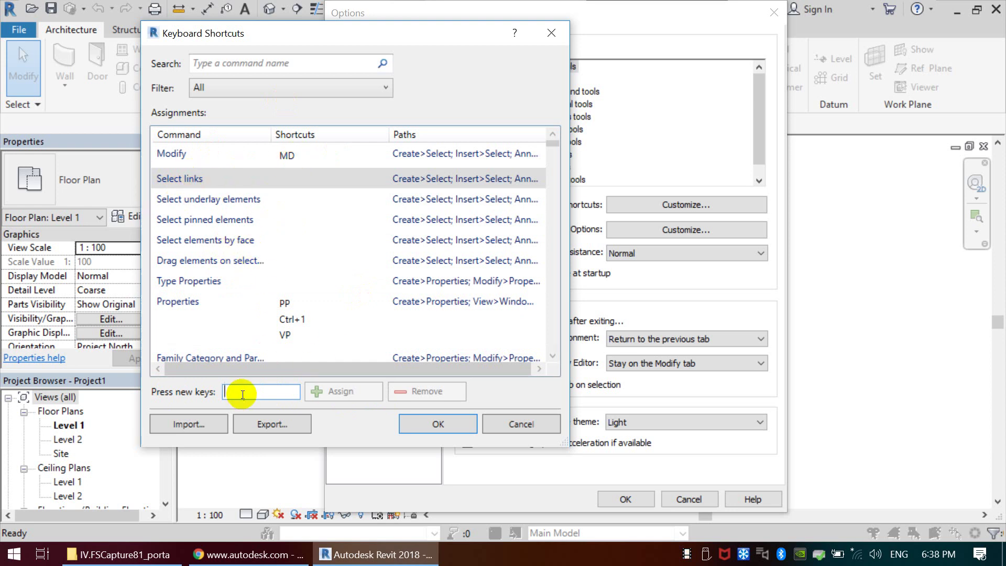
pyautogui.write('SL')
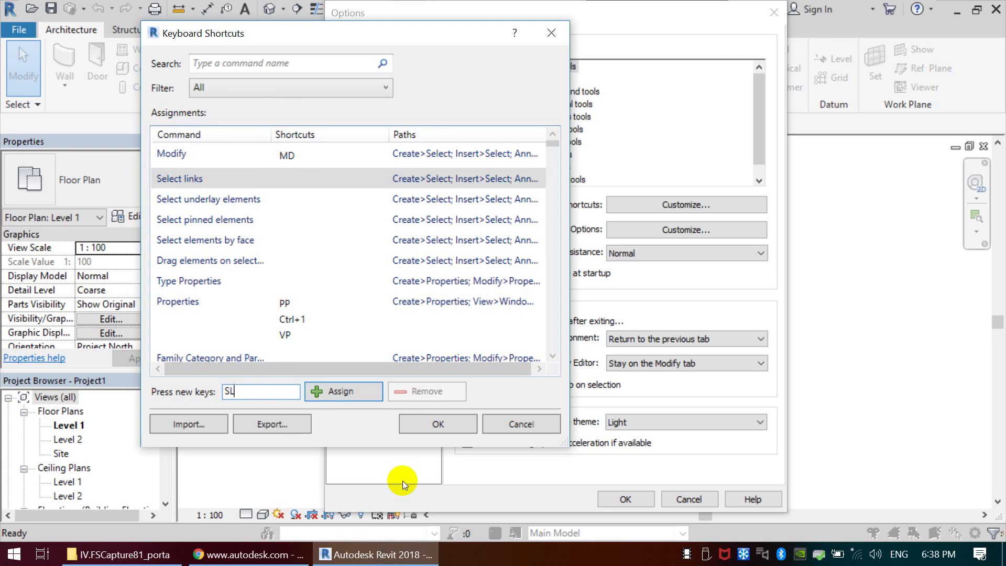
pyautogui.click(339, 394)
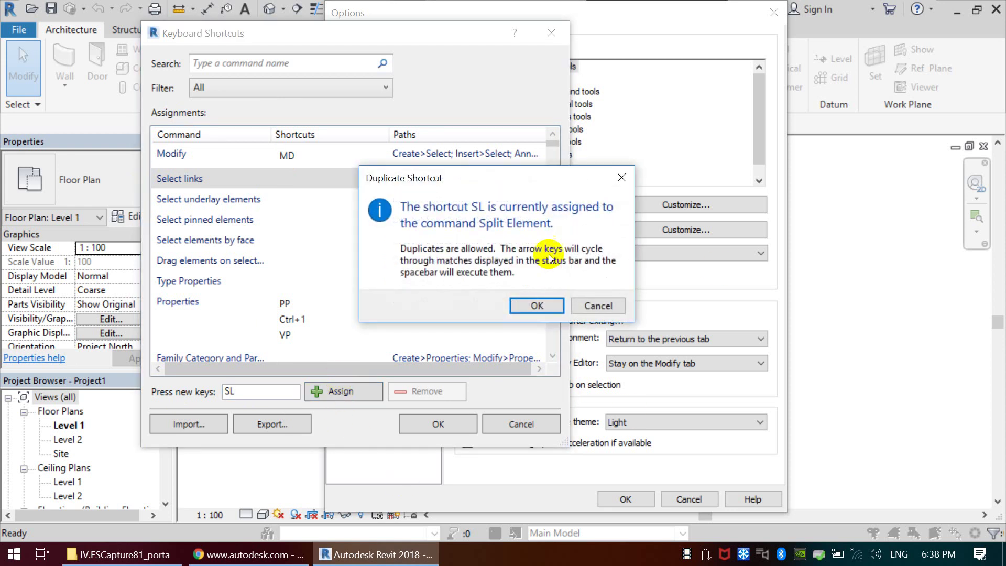
pyautogui.click(605, 304)
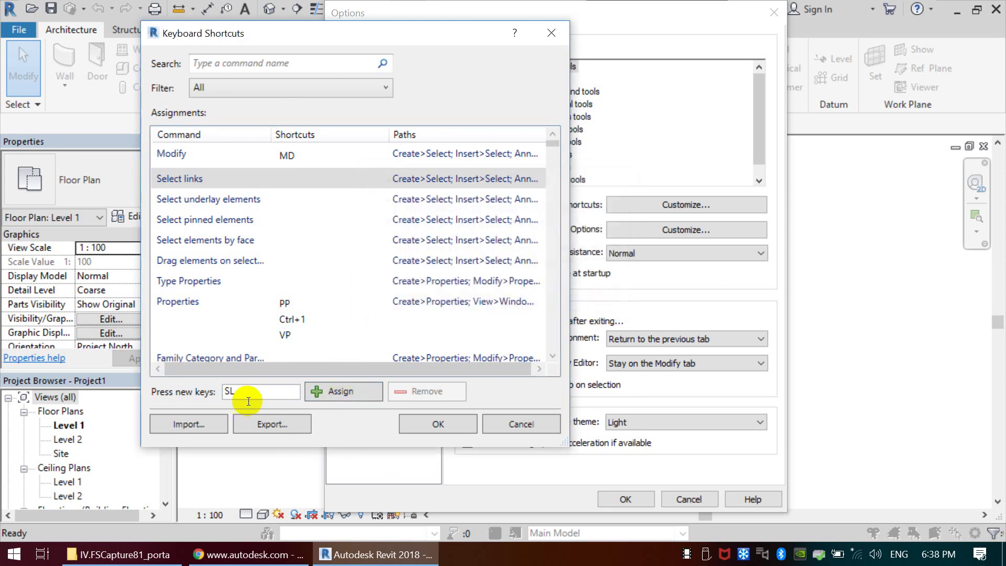
pyautogui.write('LI')
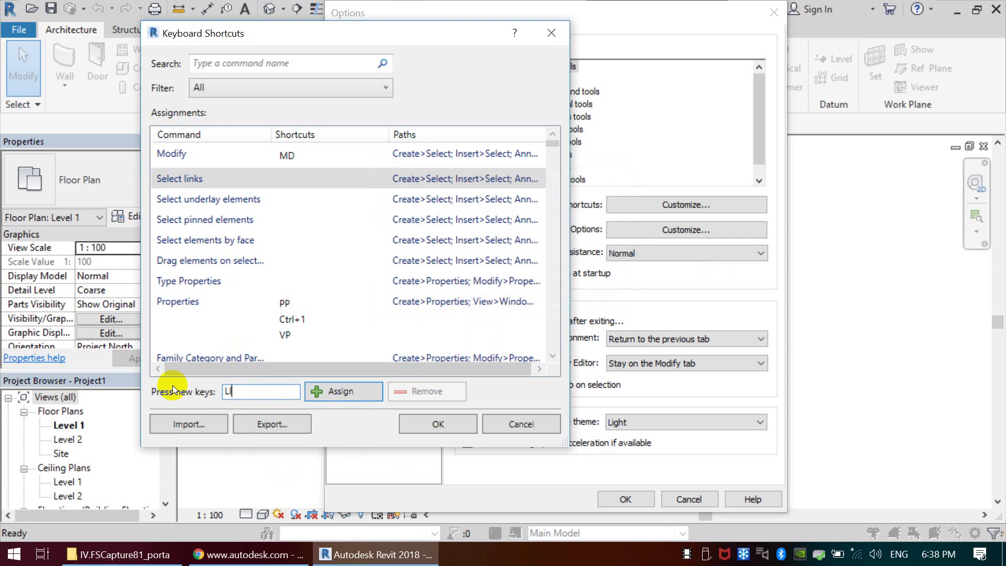
pyautogui.click(348, 380)
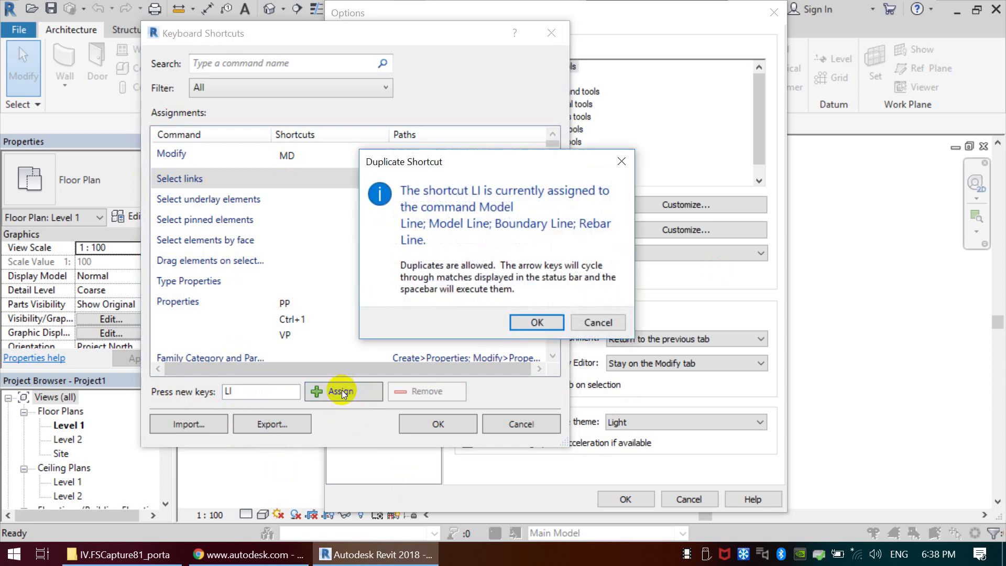
pyautogui.click(609, 324)
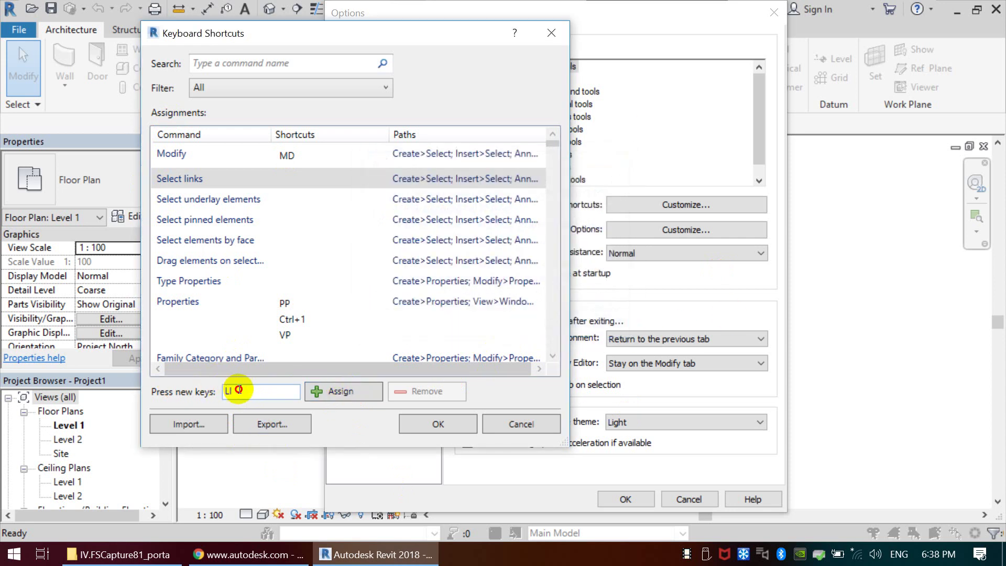
pyautogui.write('S')
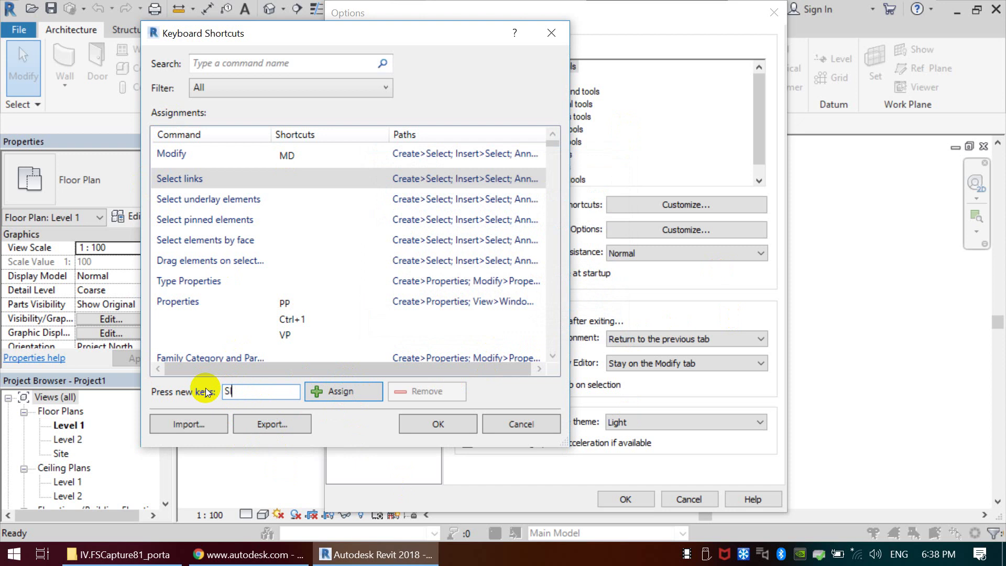
pyautogui.click(336, 392)
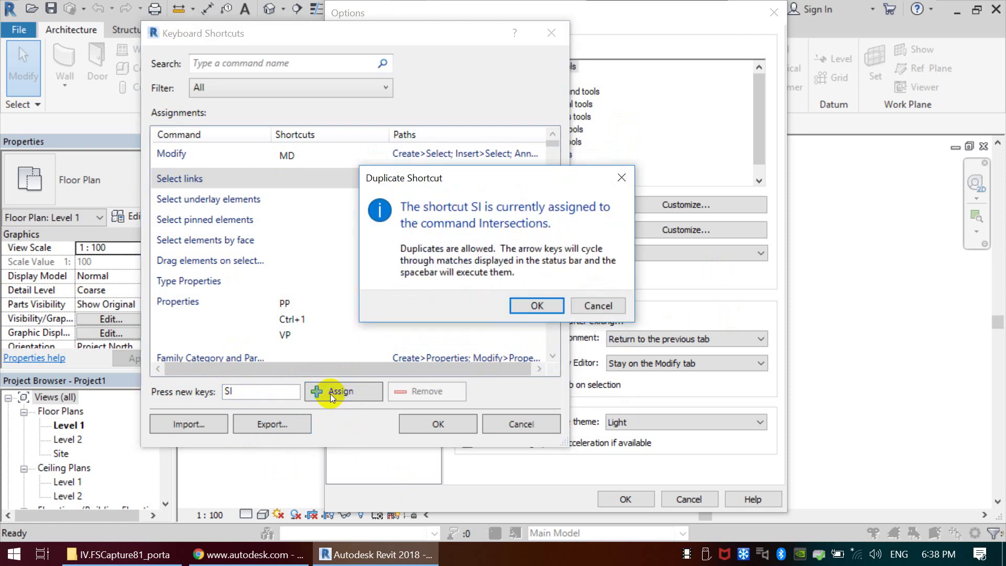
pyautogui.click(598, 306)
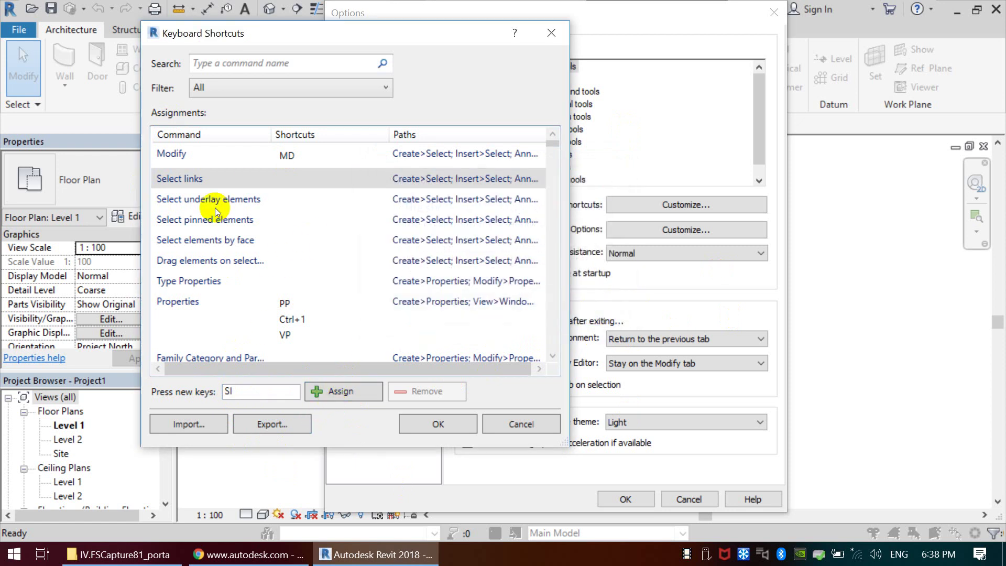
# - Clear the leftover keys, remove and re-assign MD to Modify, and save the shortcuts
pyautogui.click(231, 155)
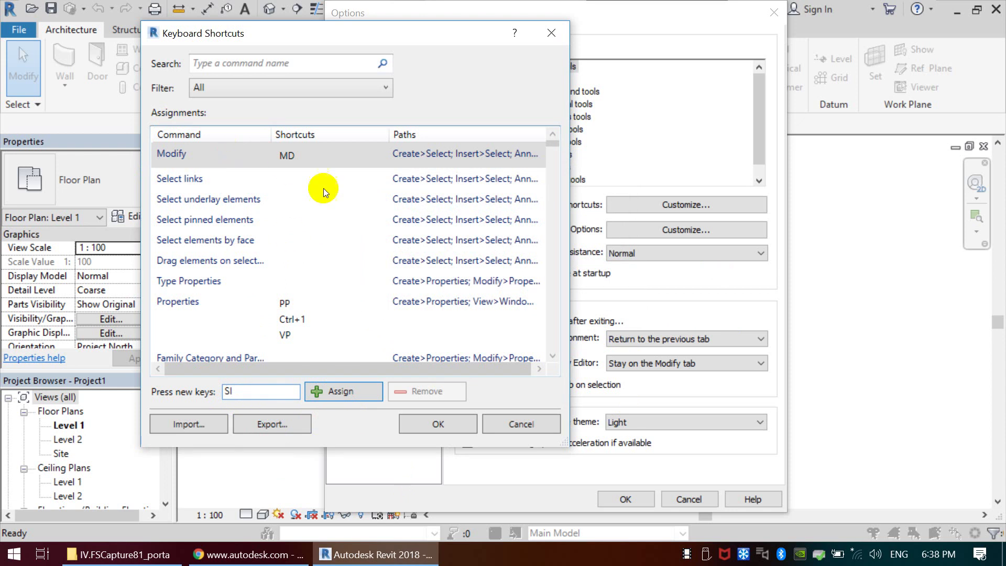
pyautogui.moveTo(246, 391); pyautogui.dragTo(189, 394)
pyautogui.press('BackSpace')
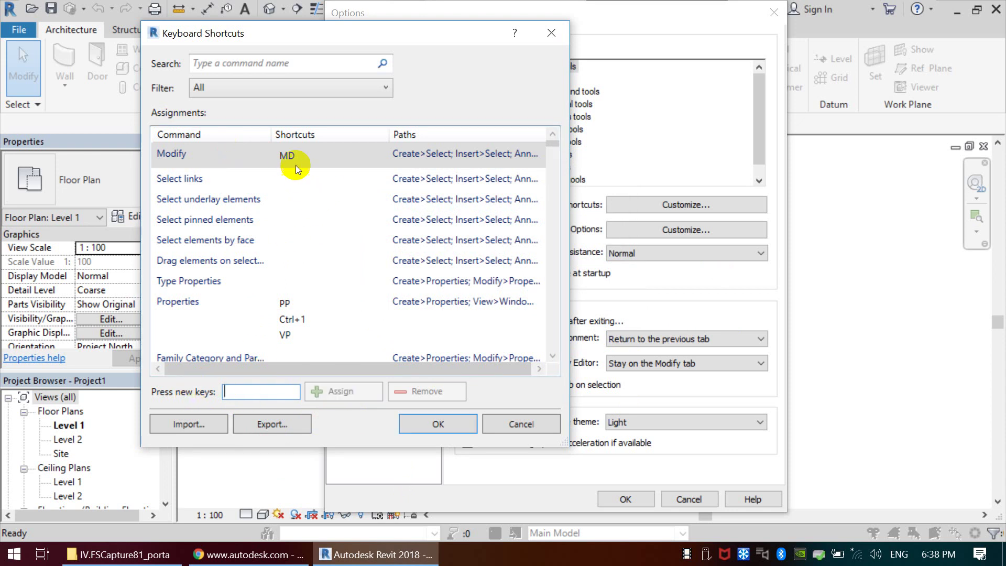
pyautogui.click(295, 156)
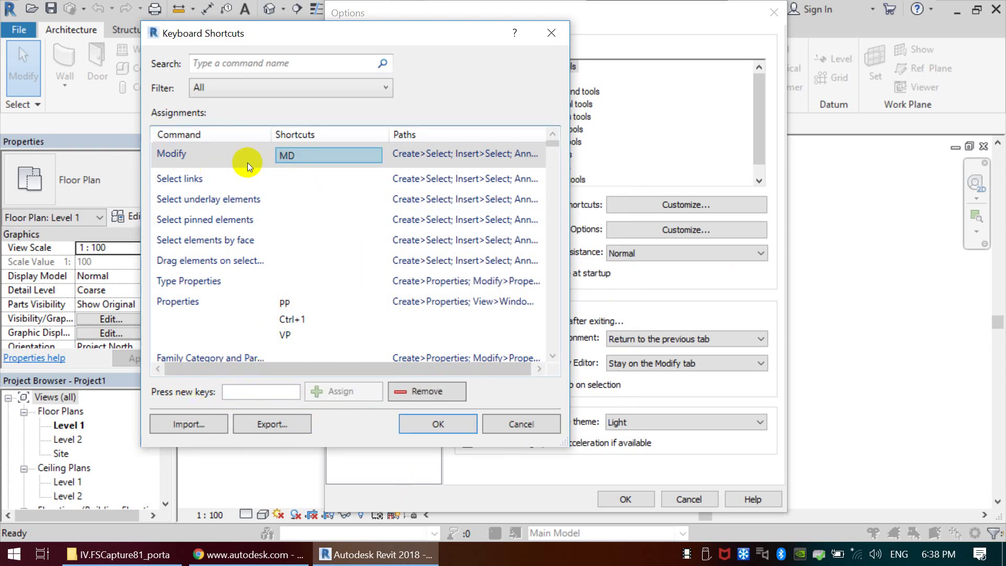
pyautogui.click(426, 397)
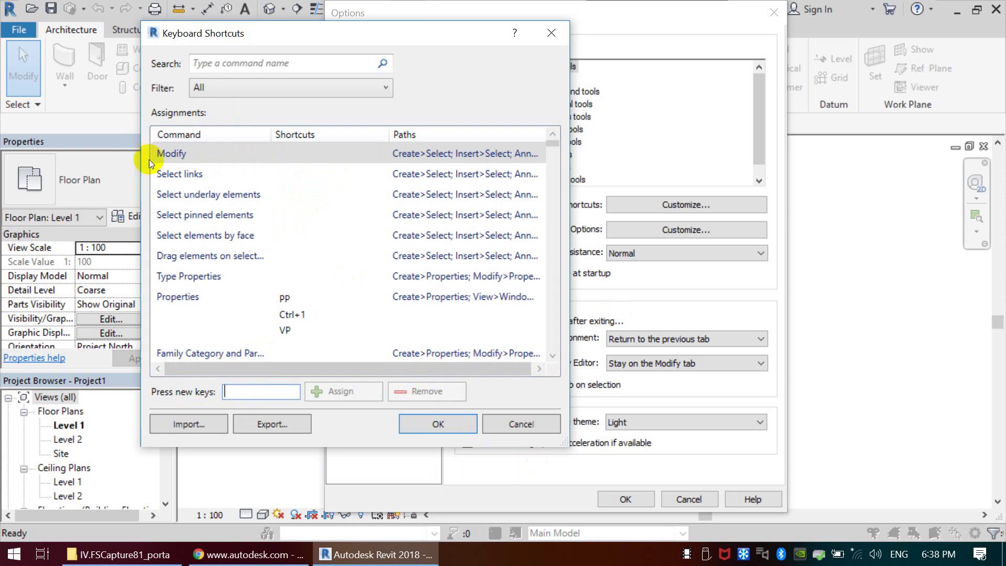
pyautogui.click(207, 152)
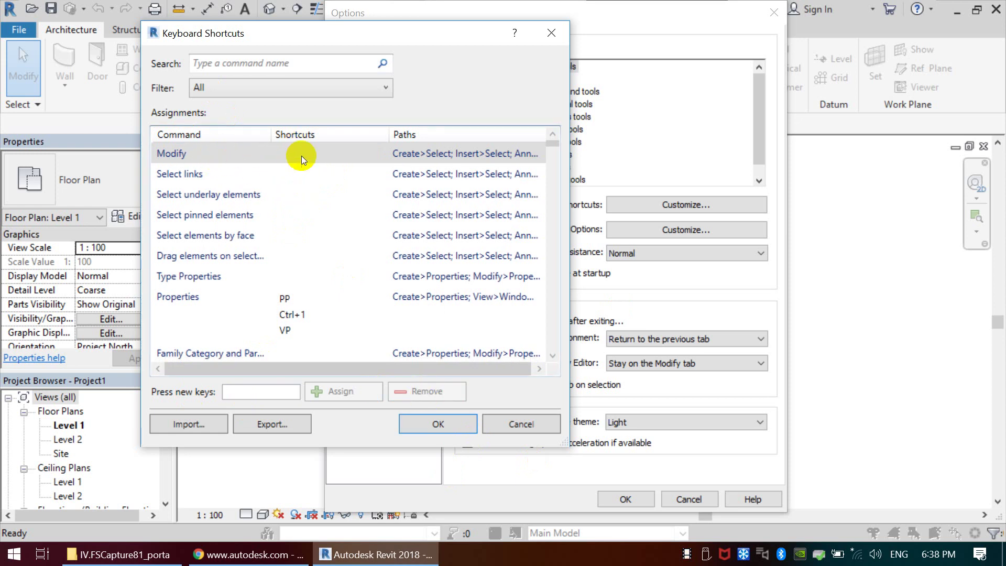
pyautogui.click(237, 391)
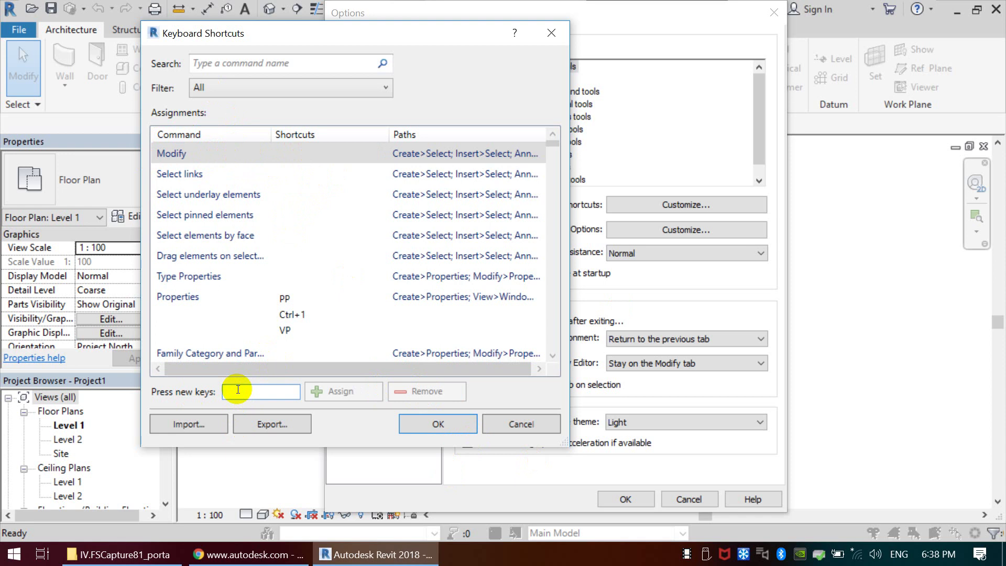
pyautogui.write('MD')
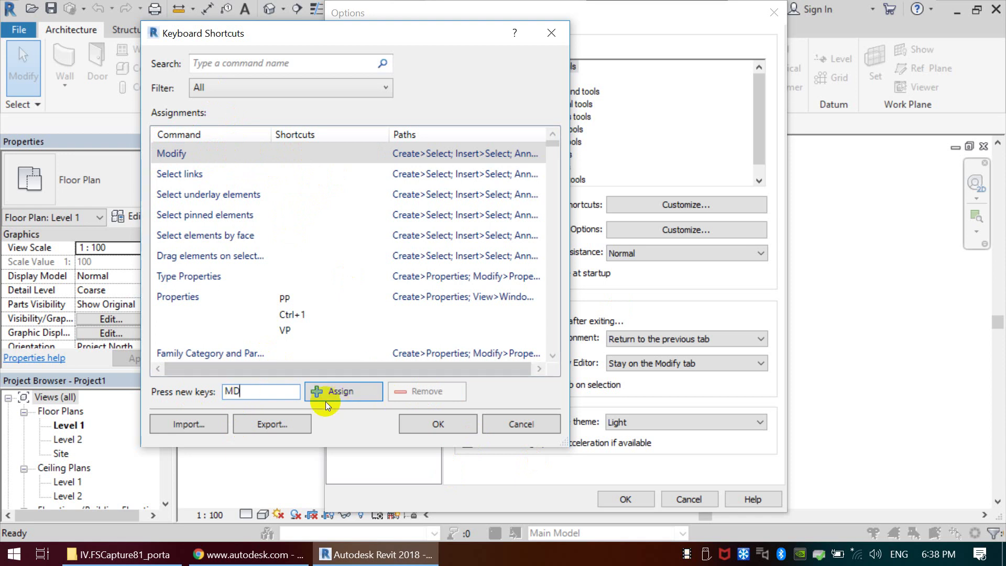
pyautogui.click(326, 398)
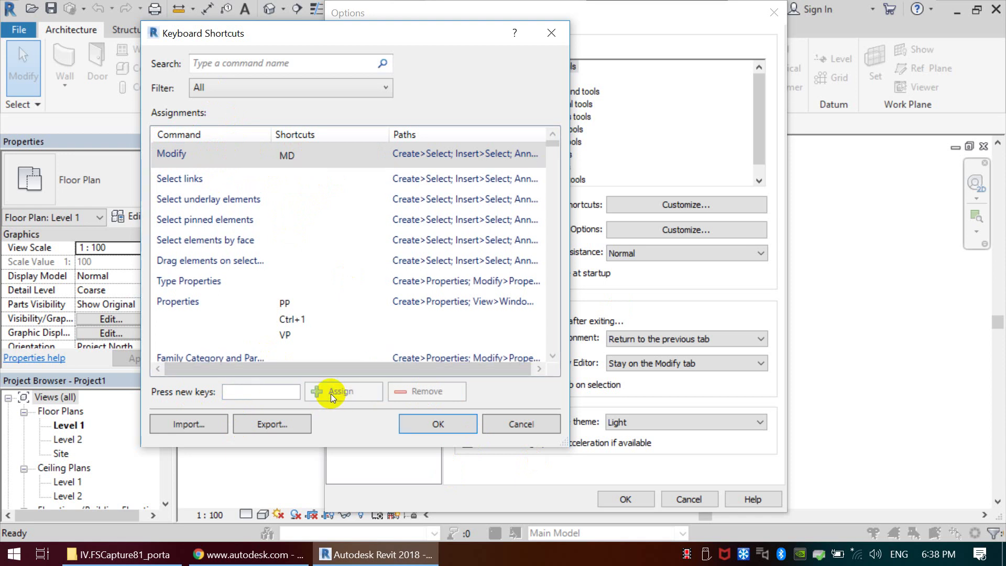
pyautogui.click(438, 422)
# - Close Options and draw a horizontal 14000 Generic - 200mm wall across the Level 1 plan with WA
pyautogui.click(626, 500)
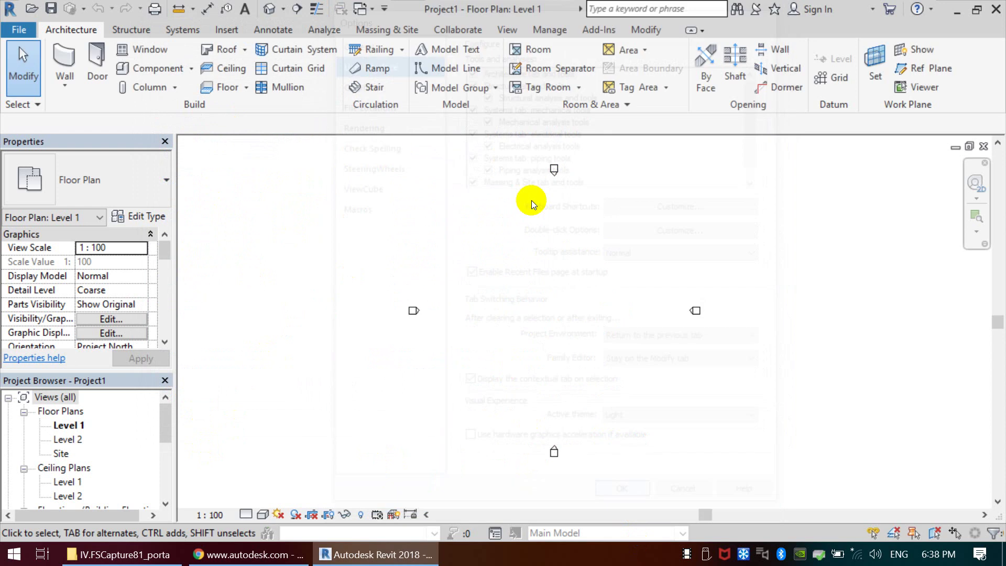
pyautogui.press('m')
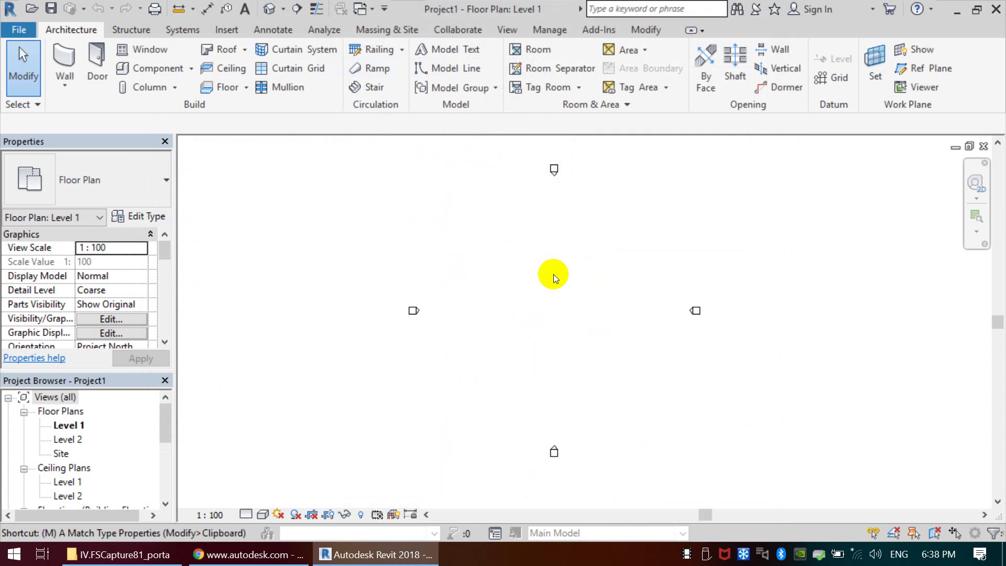
pyautogui.press('Escape')
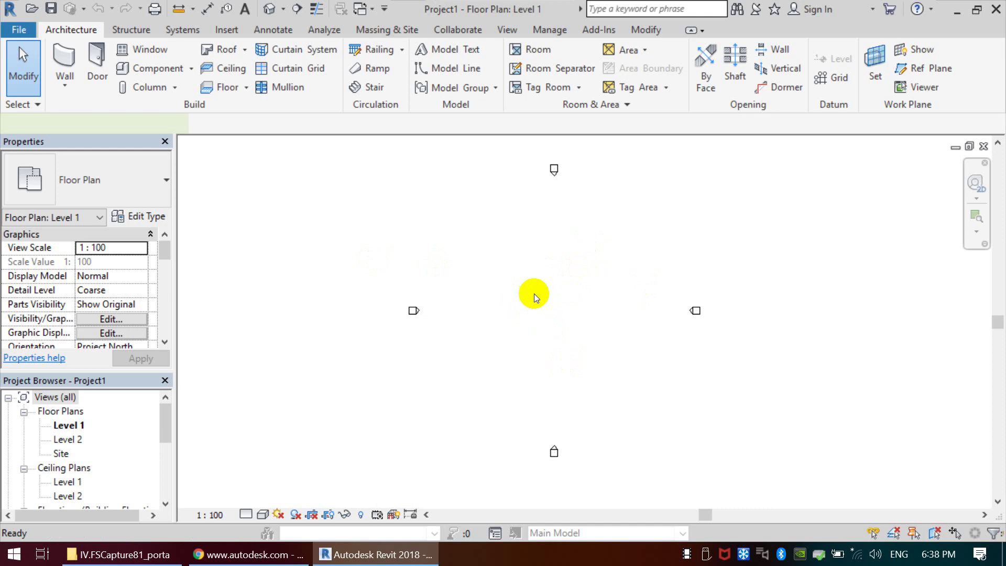
pyautogui.press('w')
pyautogui.press('a')
pyautogui.click(532, 306)
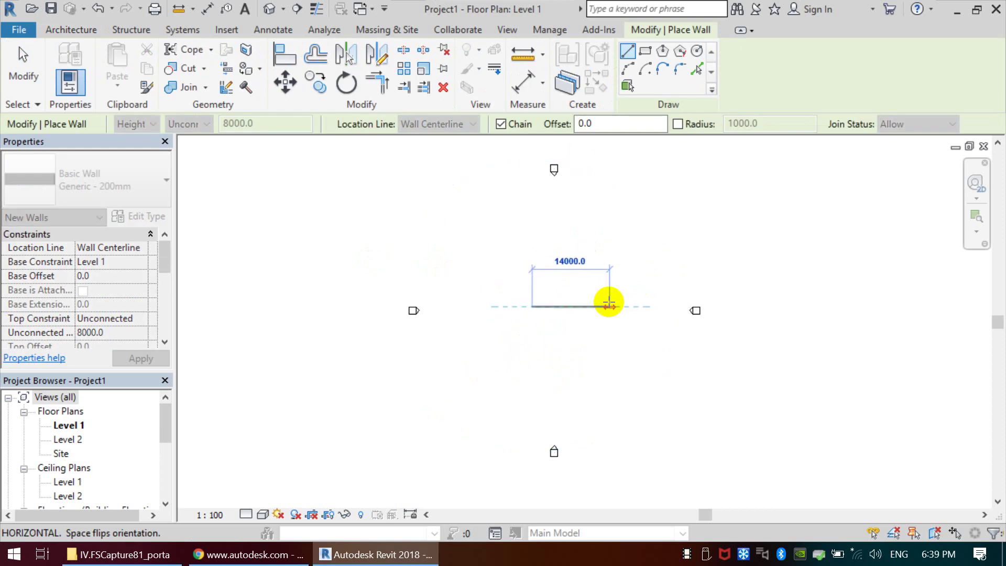
pyautogui.click(606, 303)
pyautogui.press('Escape')
# - Zoom in, select the new wall to check its 14000 length, then deselect it
pyautogui.scroll(2, 570, 308)
pyautogui.scroll(2, 574, 315)
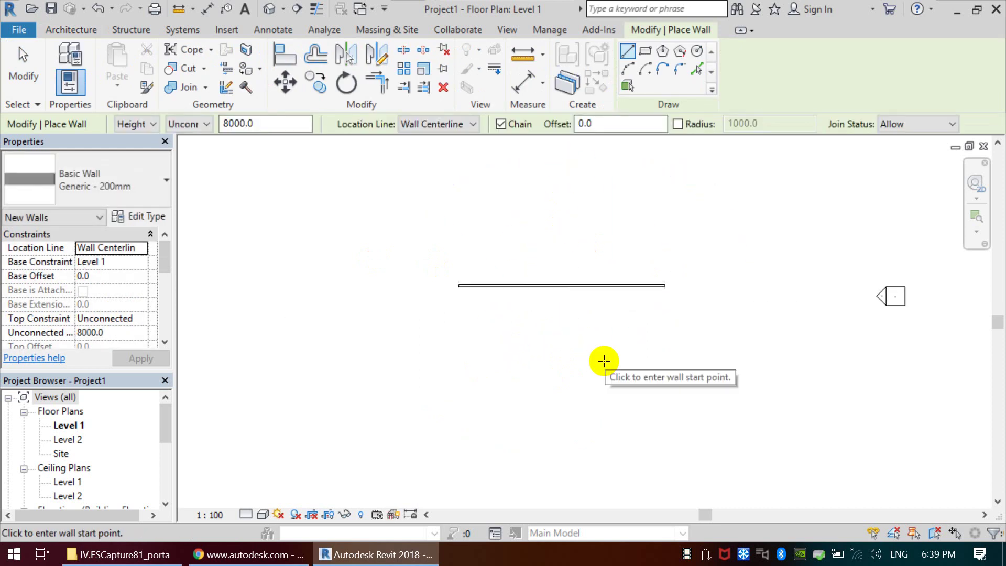
pyautogui.press('Escape')
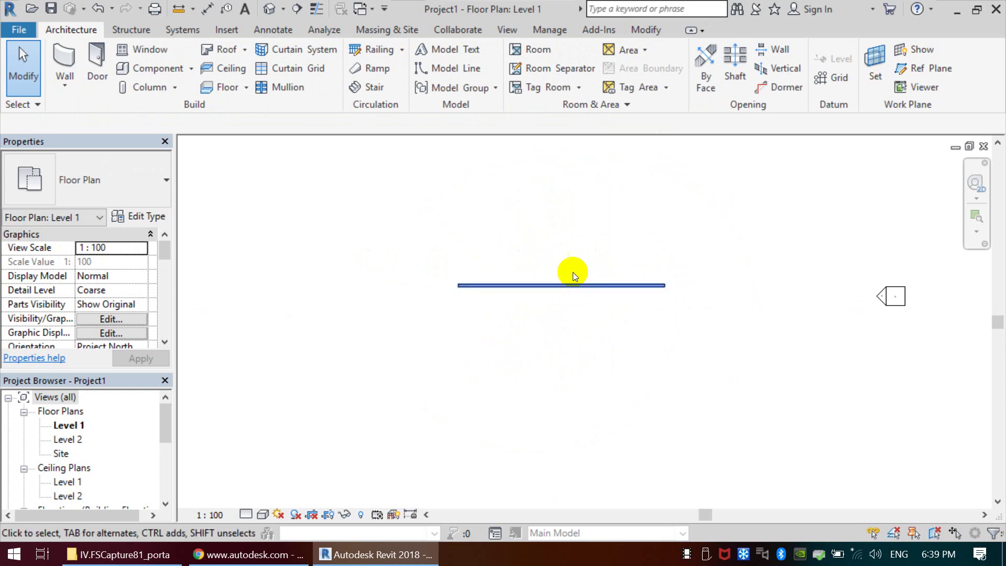
pyautogui.click(597, 285)
pyautogui.scroll(-1, 564, 324)
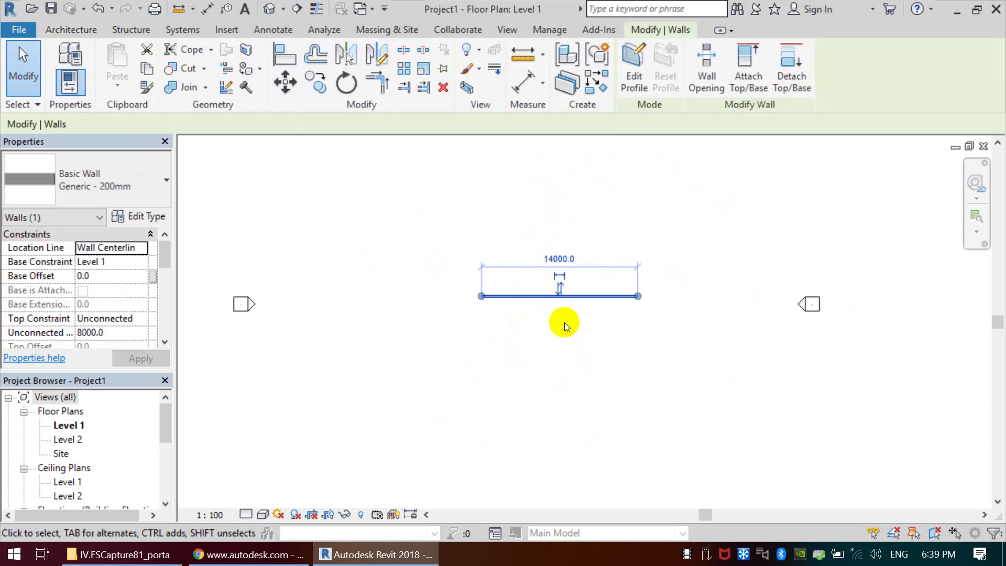
pyautogui.click(565, 323)
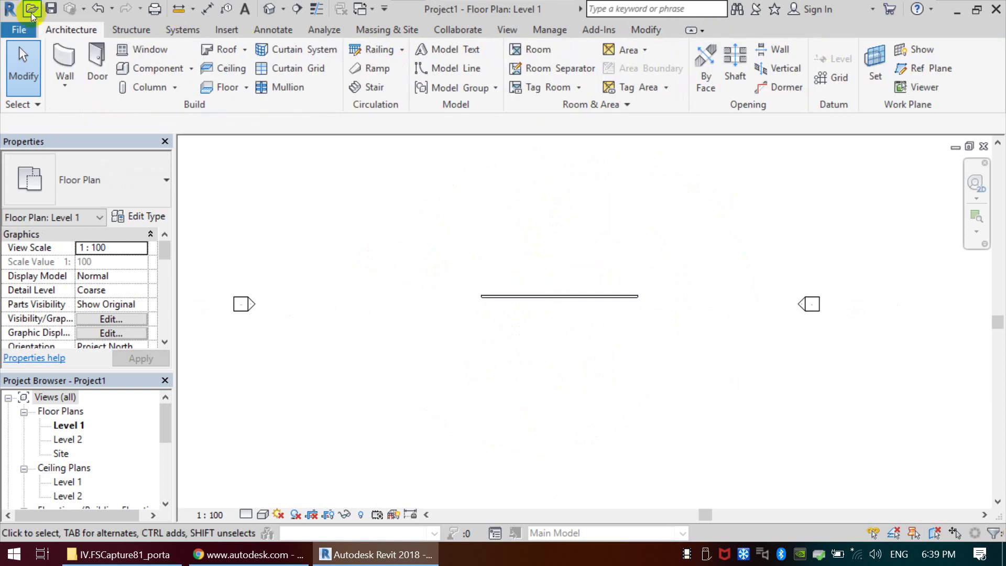
# - Reopen Options > User Interface Keyboard Shortcuts, browse the Filter list keeping All, and close it
pyautogui.click(16, 28)
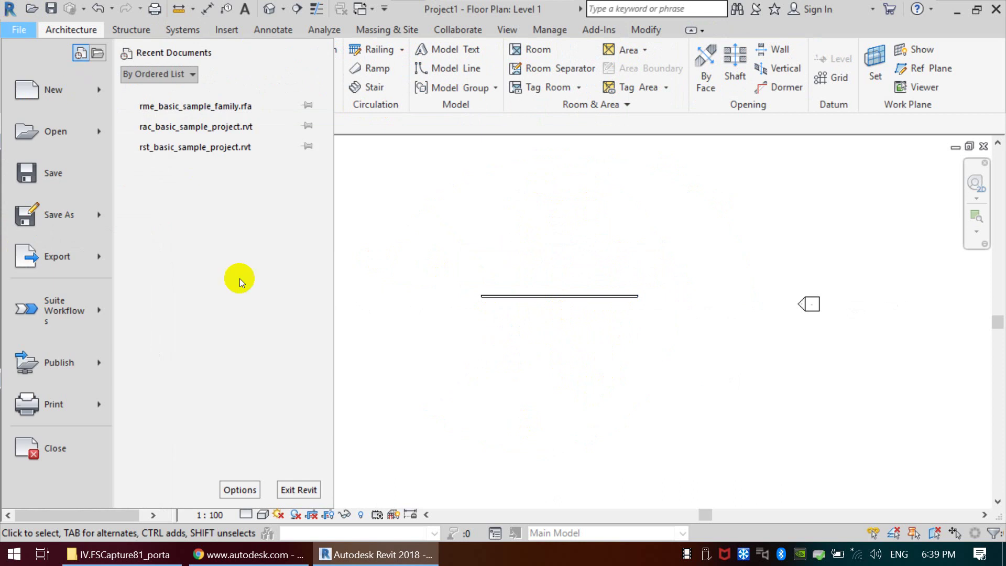
pyautogui.click(232, 489)
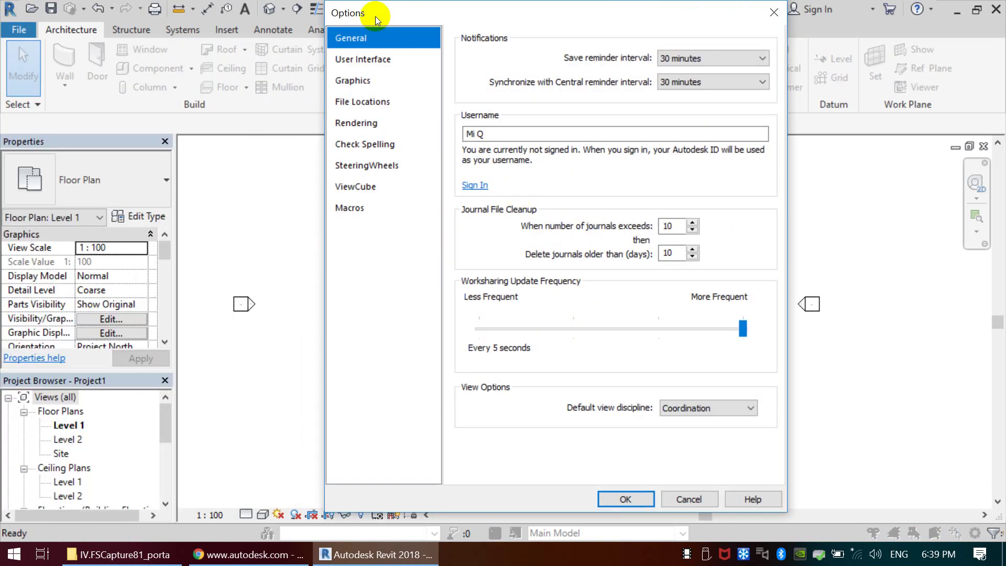
pyautogui.moveTo(699, 6); pyautogui.dragTo(676, 8)
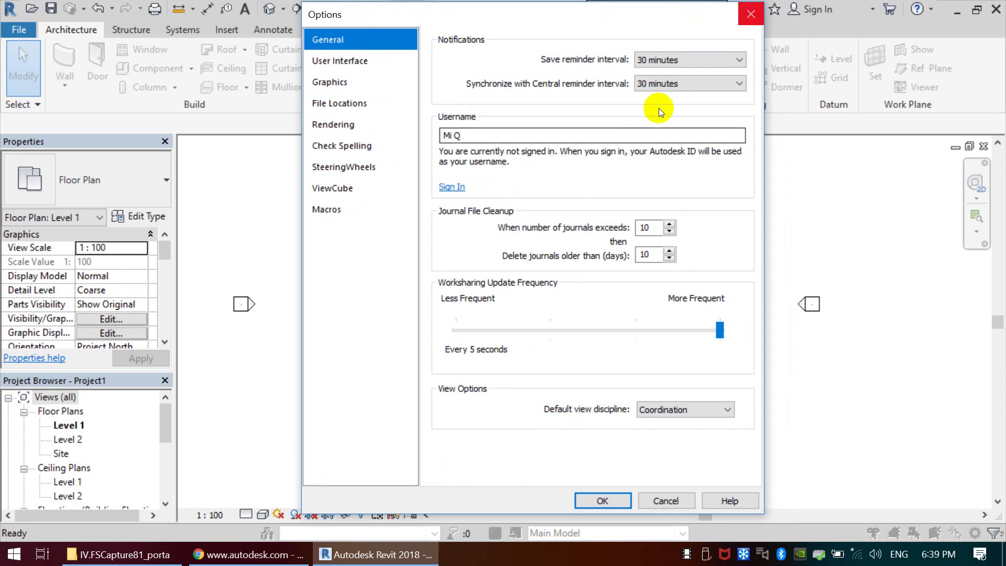
pyautogui.click(358, 61)
pyautogui.click(666, 205)
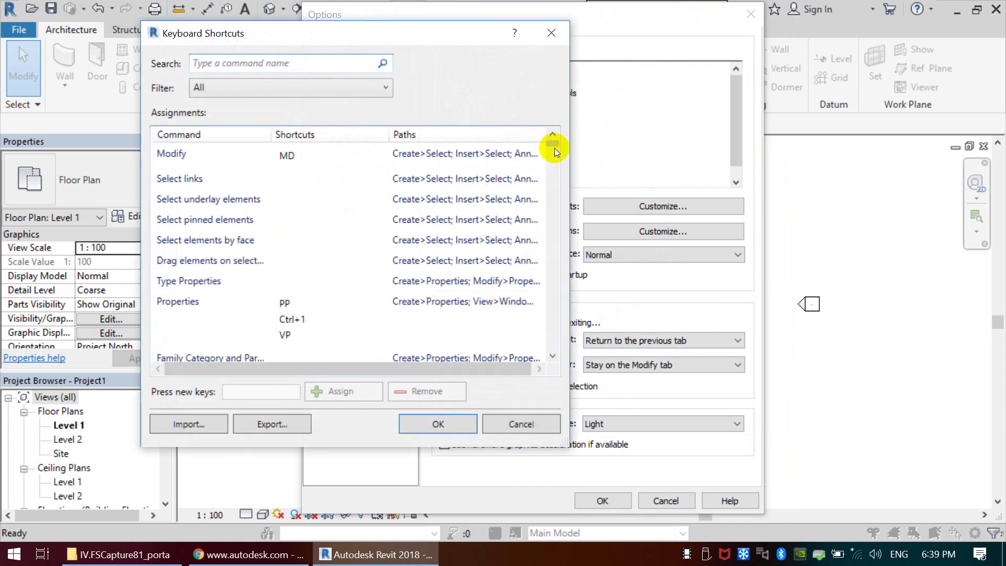
pyautogui.click(348, 91)
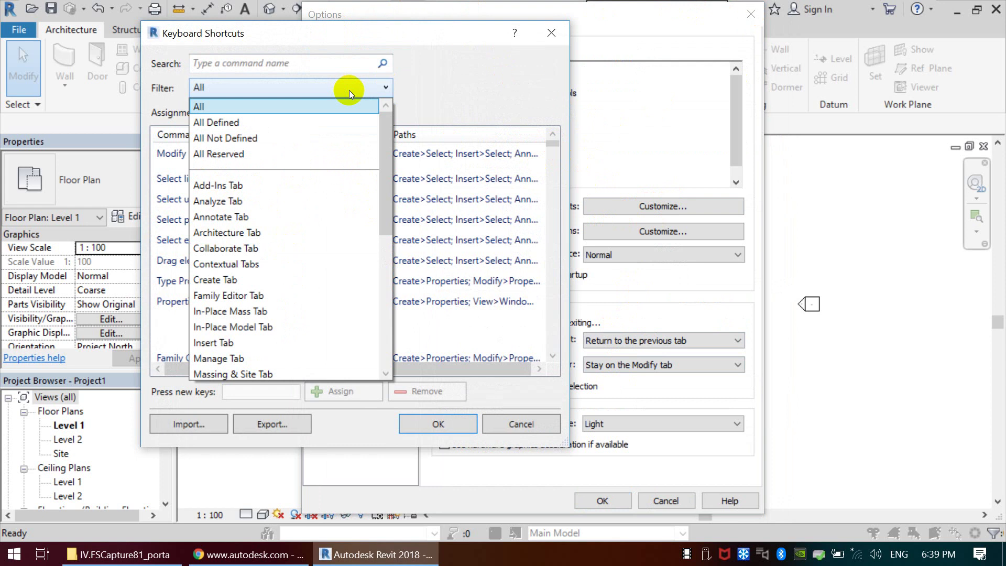
pyautogui.click(356, 93)
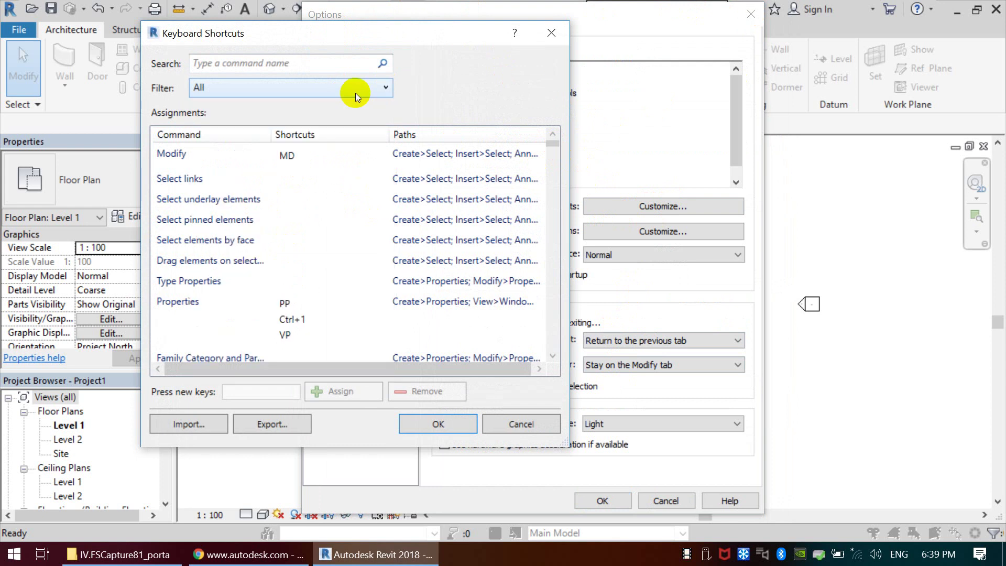
pyautogui.click(443, 425)
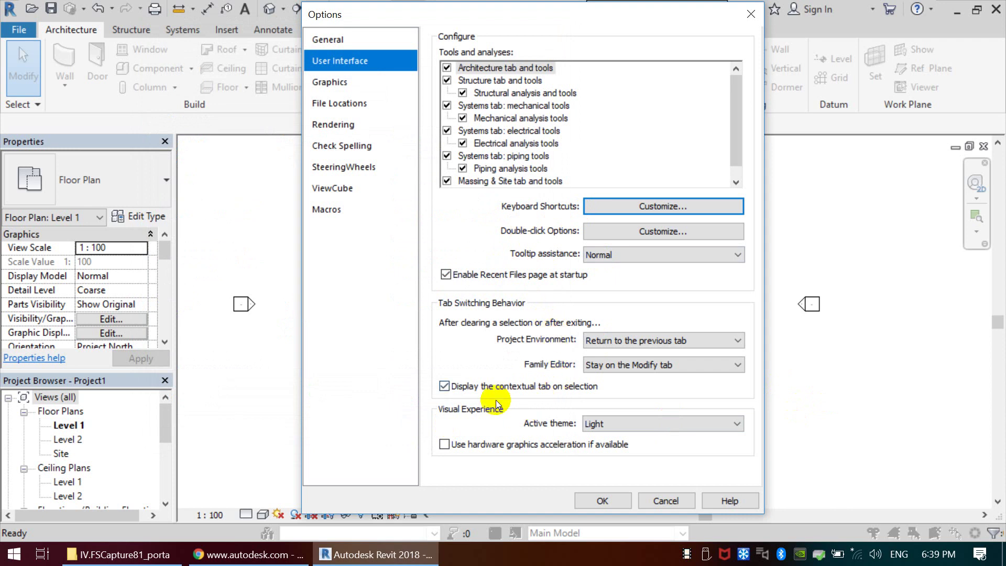
# - Change the Graphics background colour from White to Black and close Options
pyautogui.click(332, 76)
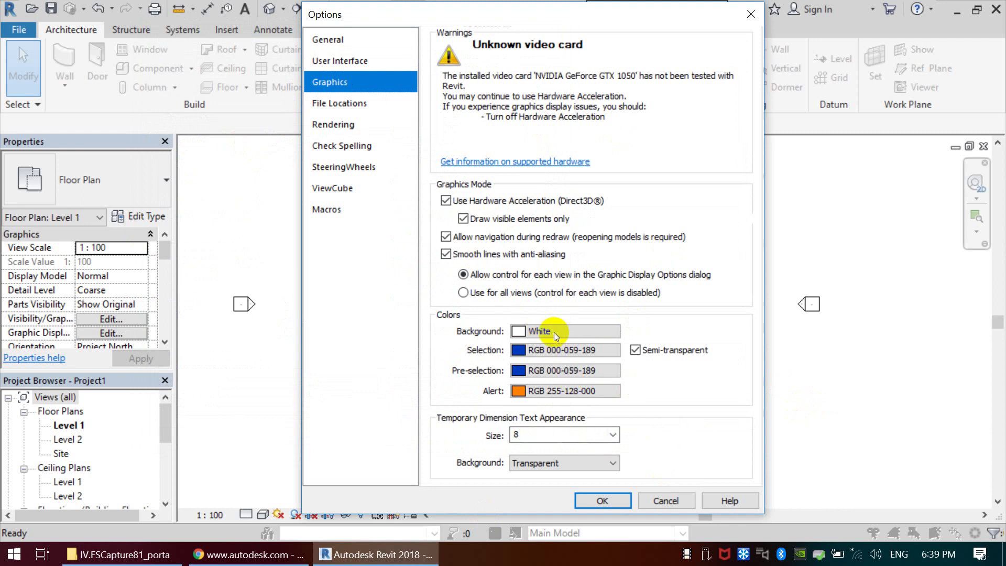
pyautogui.click(555, 333)
pyautogui.click(369, 292)
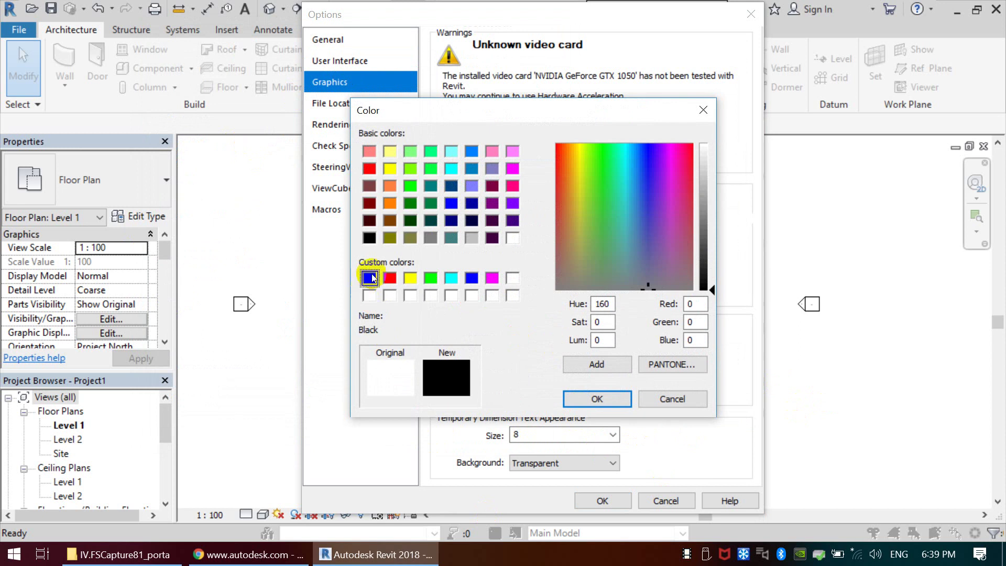
pyautogui.click(597, 399)
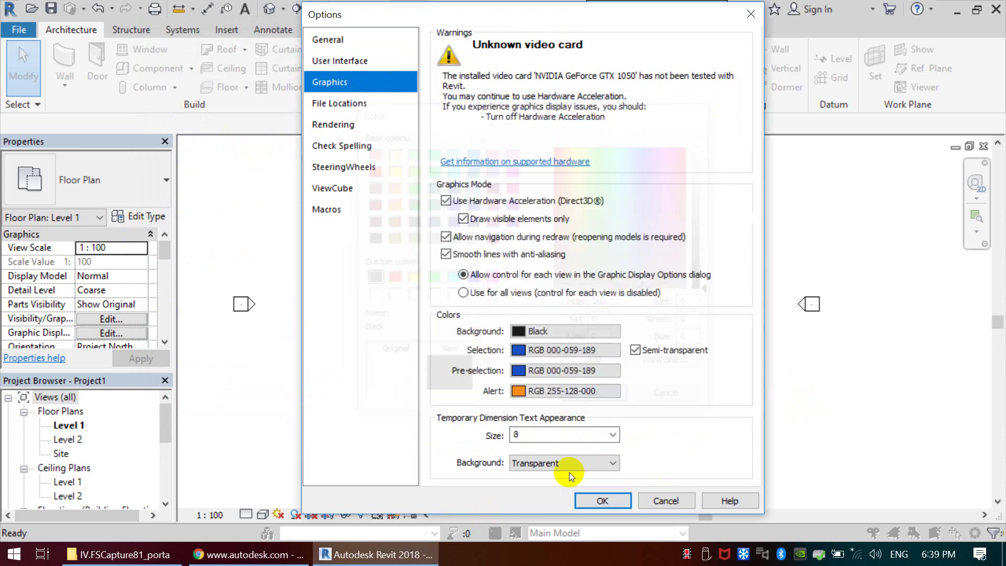
pyautogui.click(597, 499)
# - Reopen Options on File Locations and select the Architectural Template entry, leaving its name unchanged
pyautogui.click(19, 29)
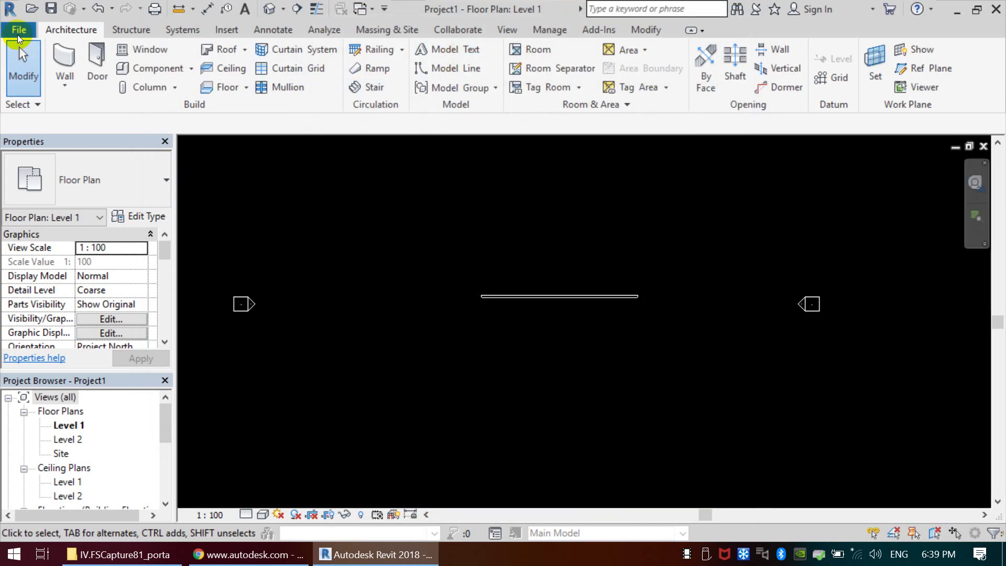
pyautogui.click(238, 491)
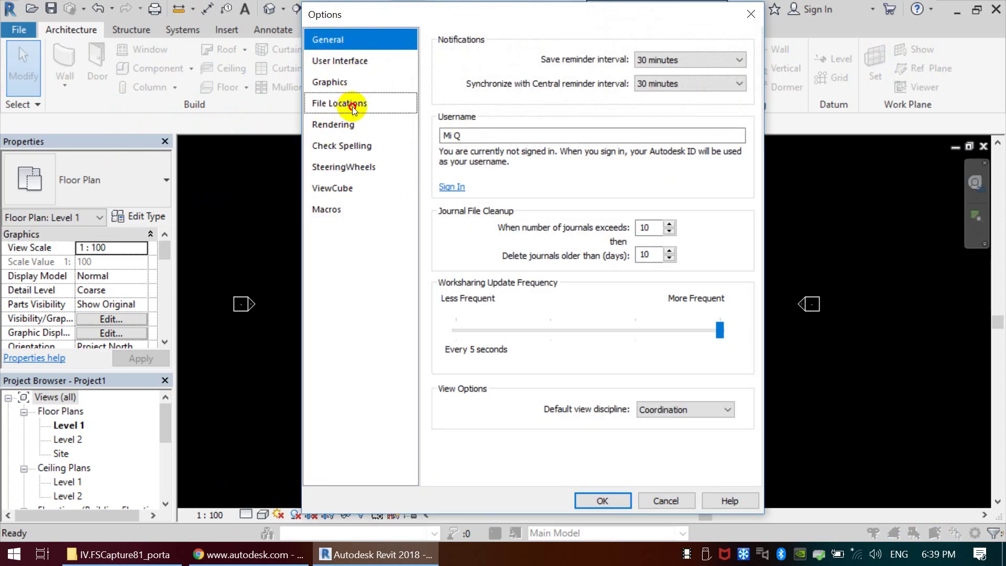
pyautogui.click(352, 106)
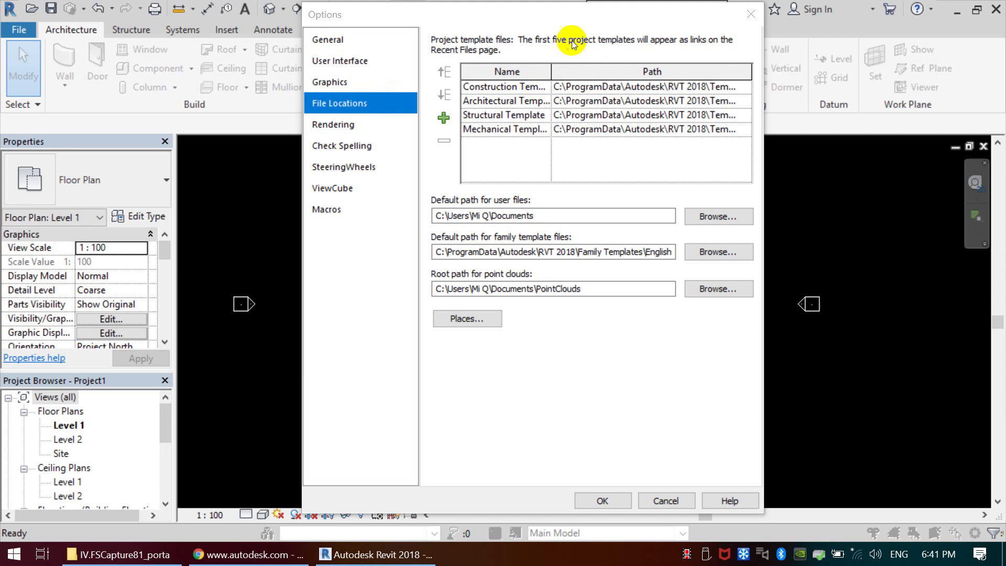
pyautogui.click(534, 99)
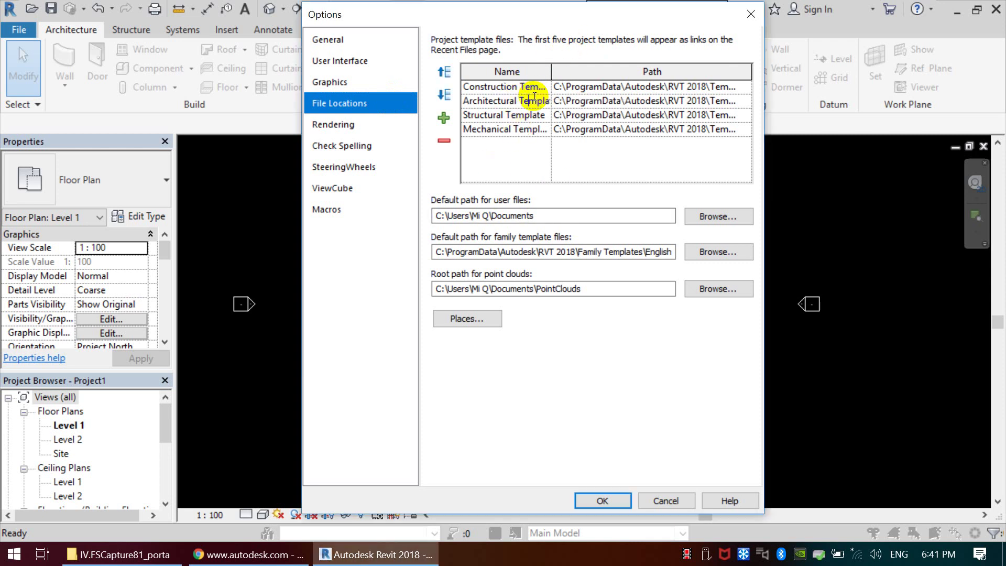
pyautogui.click(502, 163)
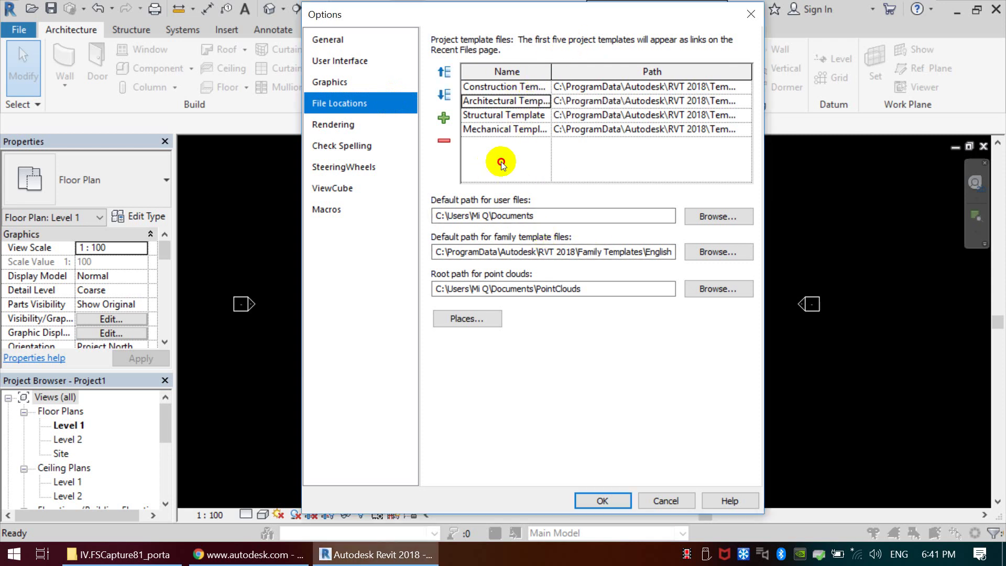
pyautogui.click(441, 120)
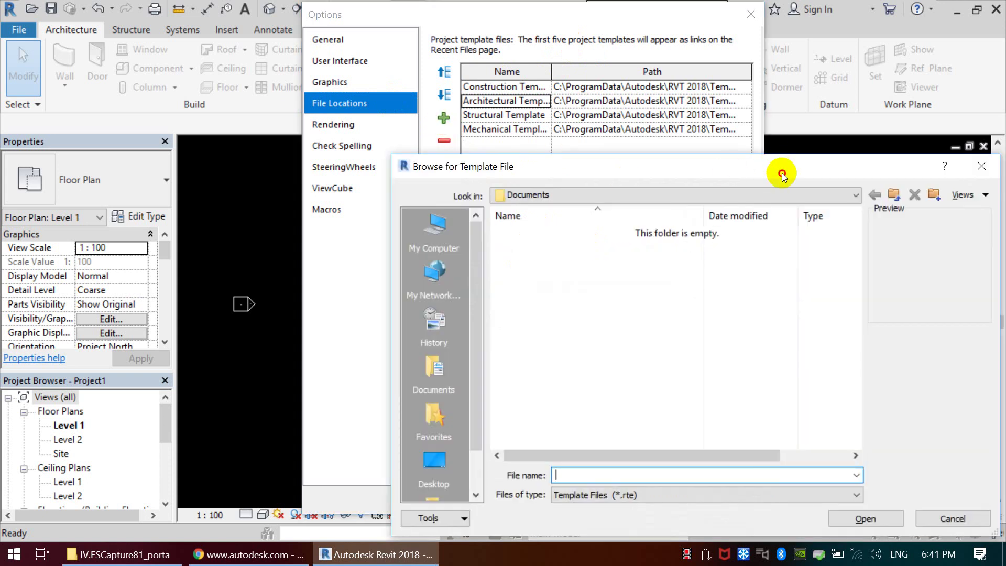
pyautogui.moveTo(779, 168)
pyautogui.mouseDown()
pyautogui.moveTo(733, 164)
pyautogui.moveTo(649, 83)
pyautogui.mouseUp()
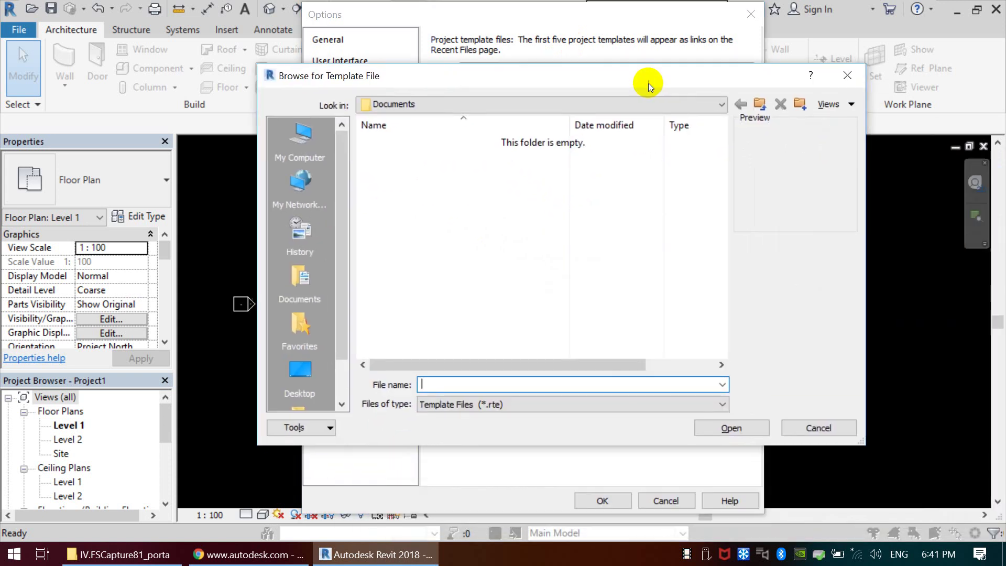
pyautogui.click(496, 104)
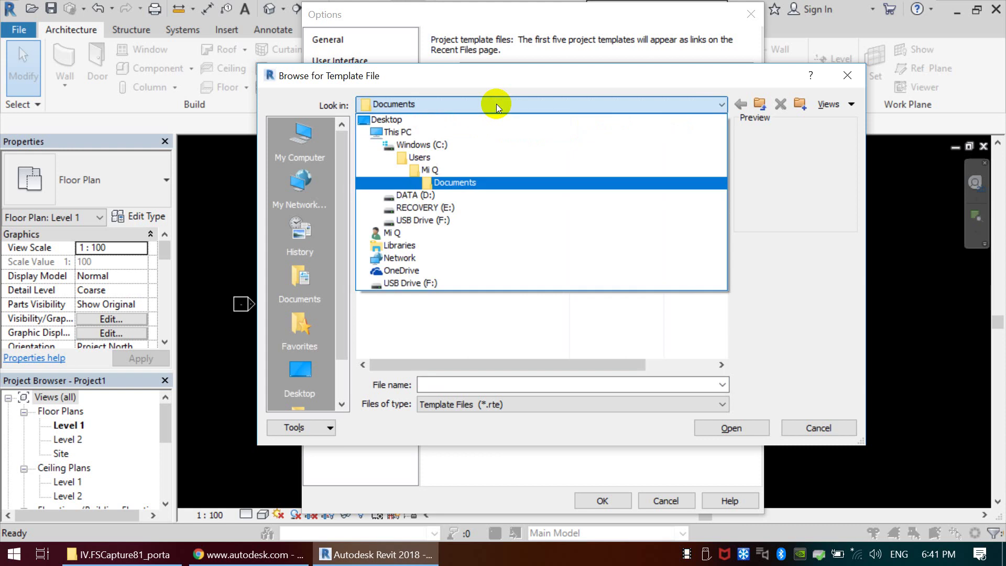
pyautogui.click(480, 149)
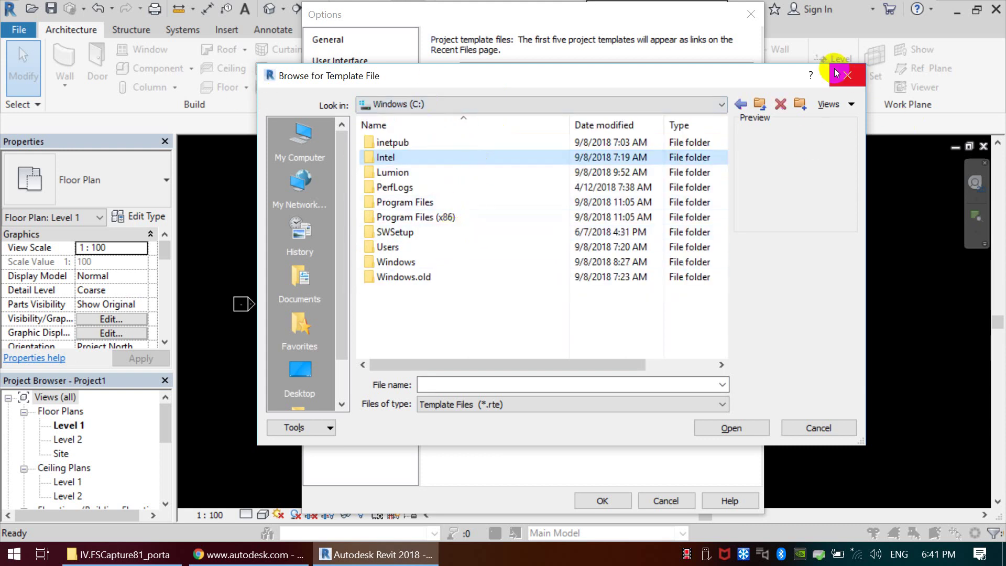
pyautogui.click(849, 77)
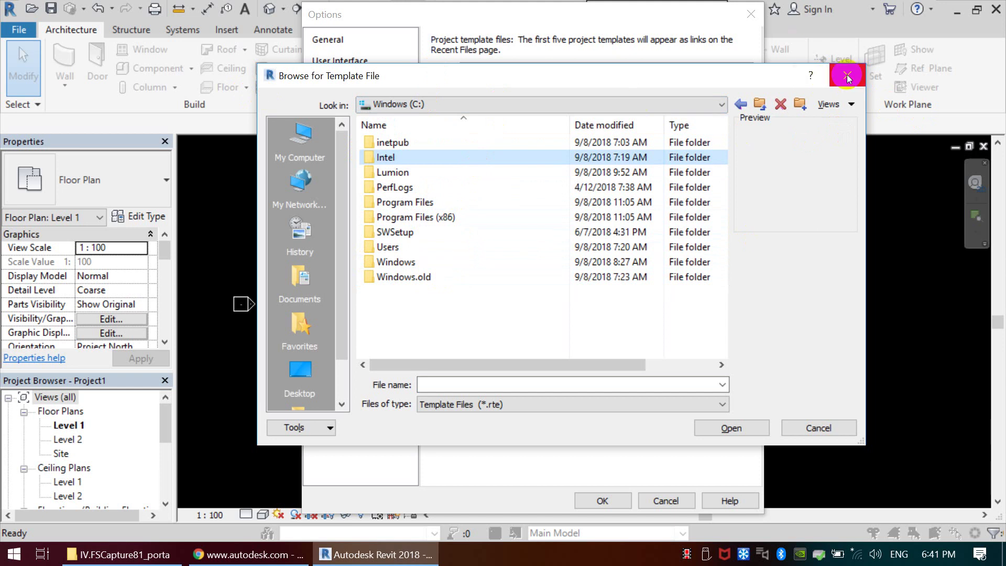
pyautogui.doubleClick(417, 217)
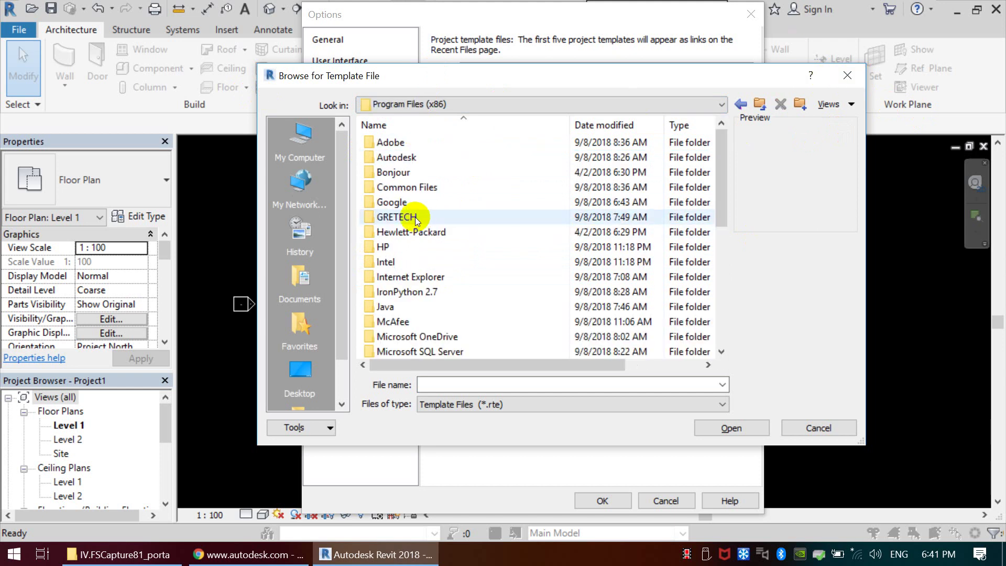
pyautogui.doubleClick(416, 158)
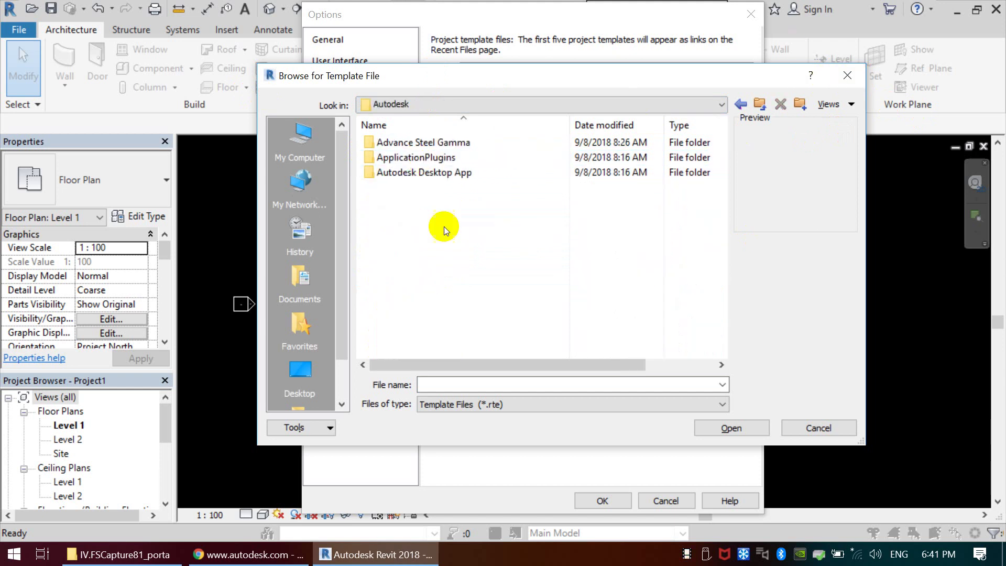
pyautogui.click(848, 76)
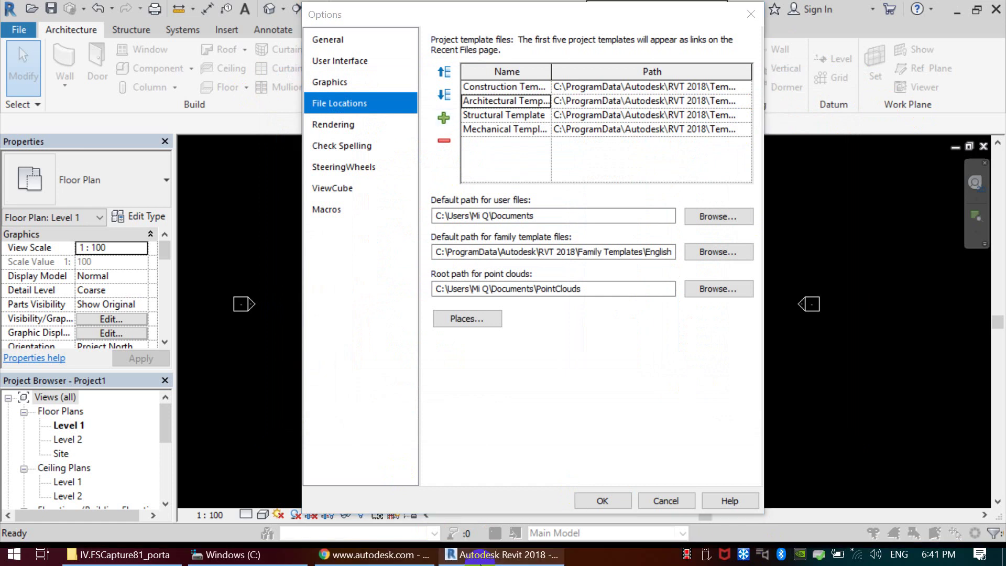
# - Enable 'Show hidden files, folders, and drives' in File Explorer's folder options, then return to Revit
pyautogui.click(231, 554)
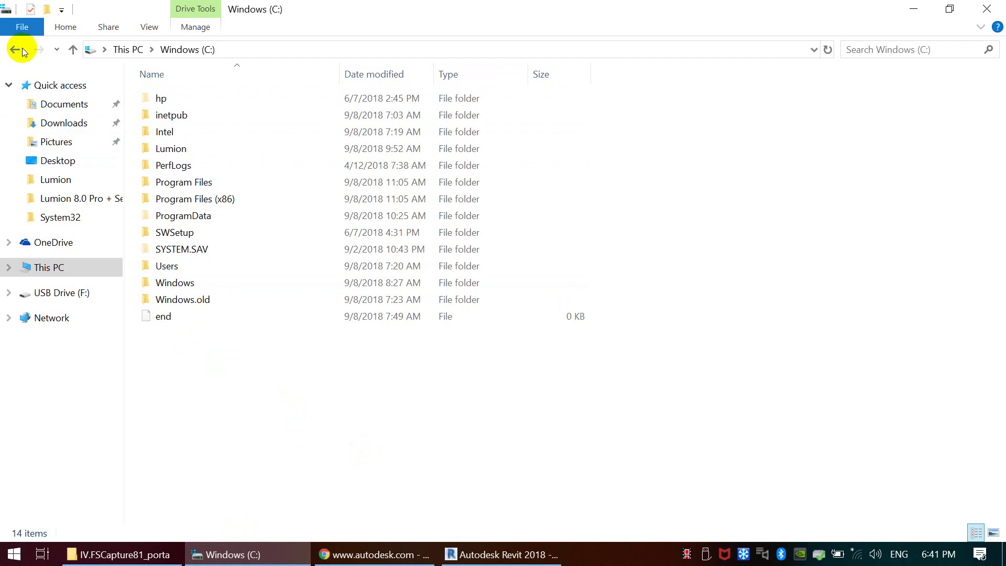
pyautogui.rightClick(18, 24)
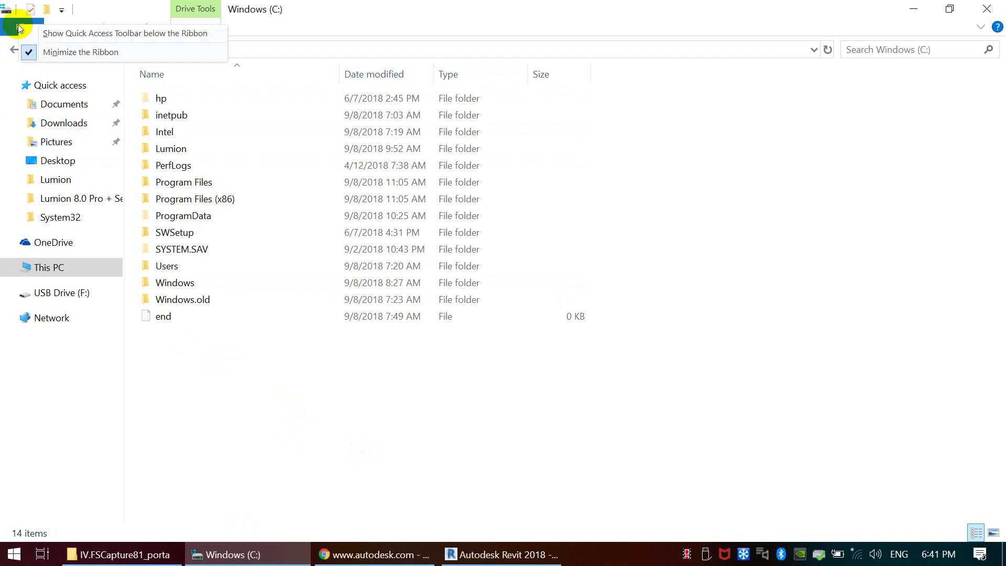
pyautogui.click(18, 24)
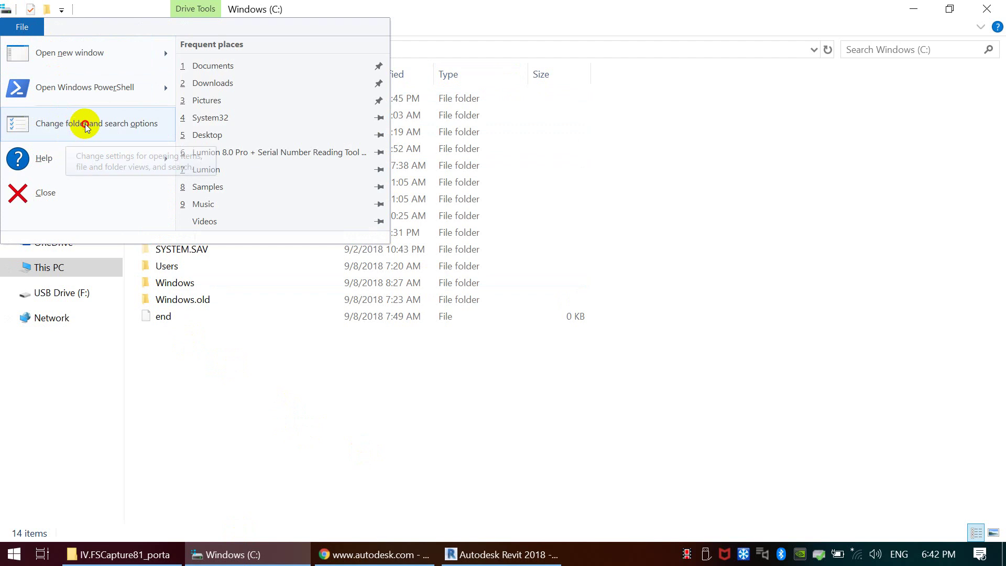
pyautogui.click(68, 129)
pyautogui.click(77, 114)
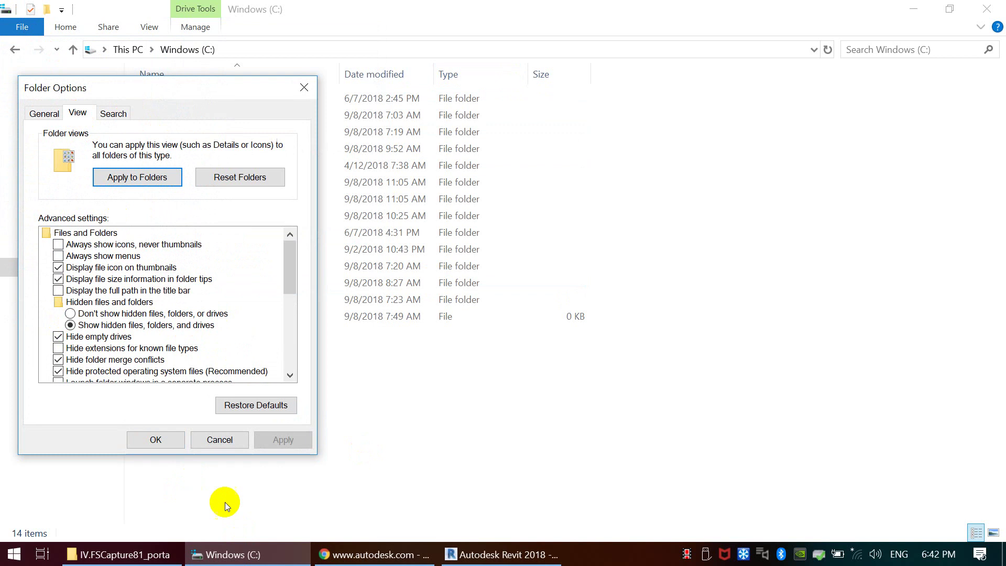
pyautogui.click(165, 444)
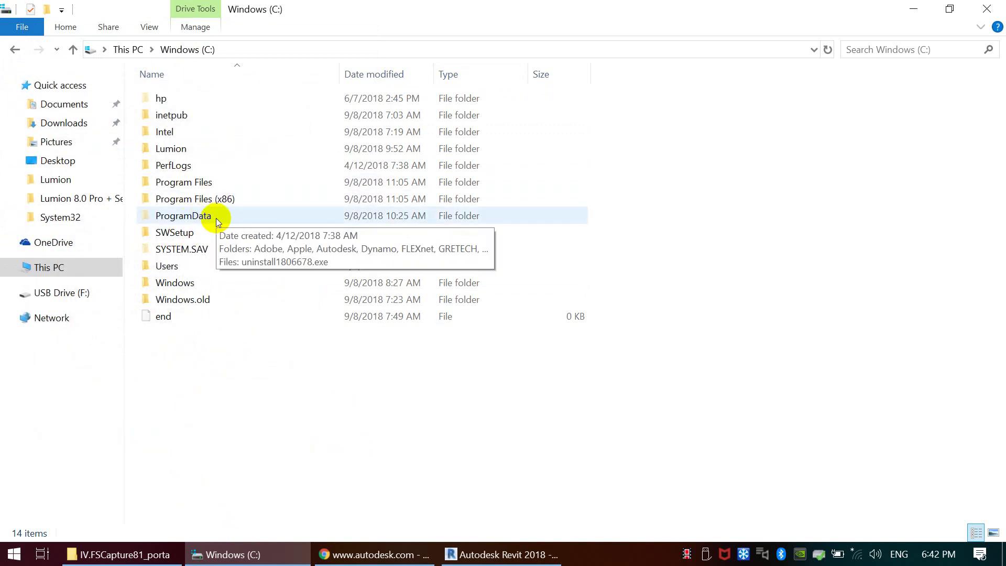
pyautogui.click(471, 554)
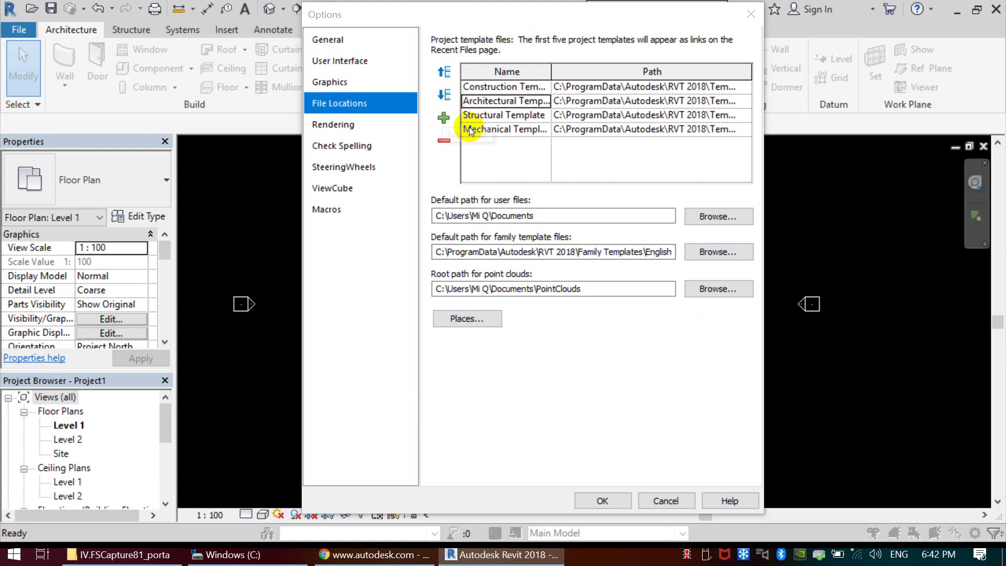
# - Start adding a project template and browse to C:\ProgramData\Autodesk\RVT 2018\Templates
pyautogui.click(512, 146)
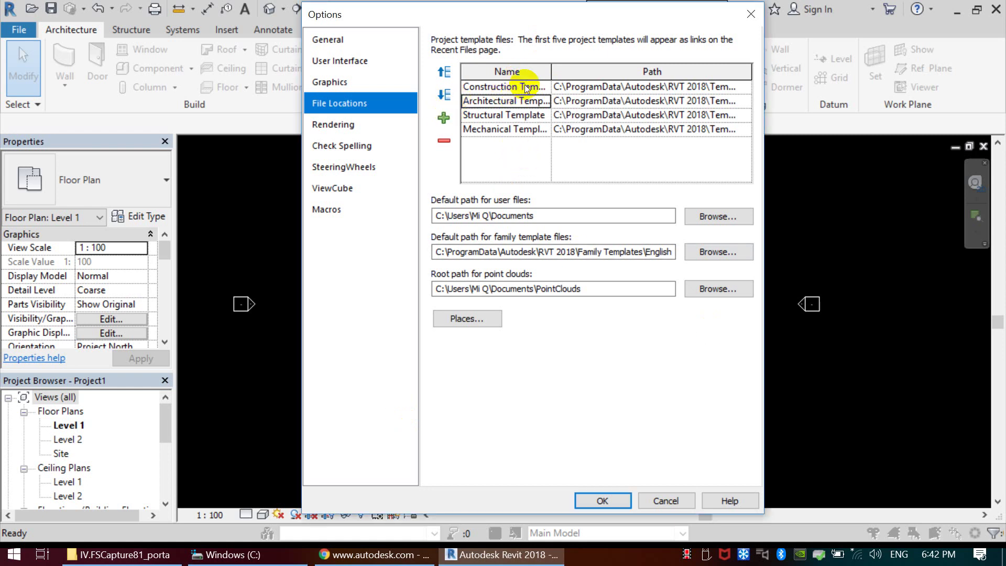
pyautogui.click(442, 119)
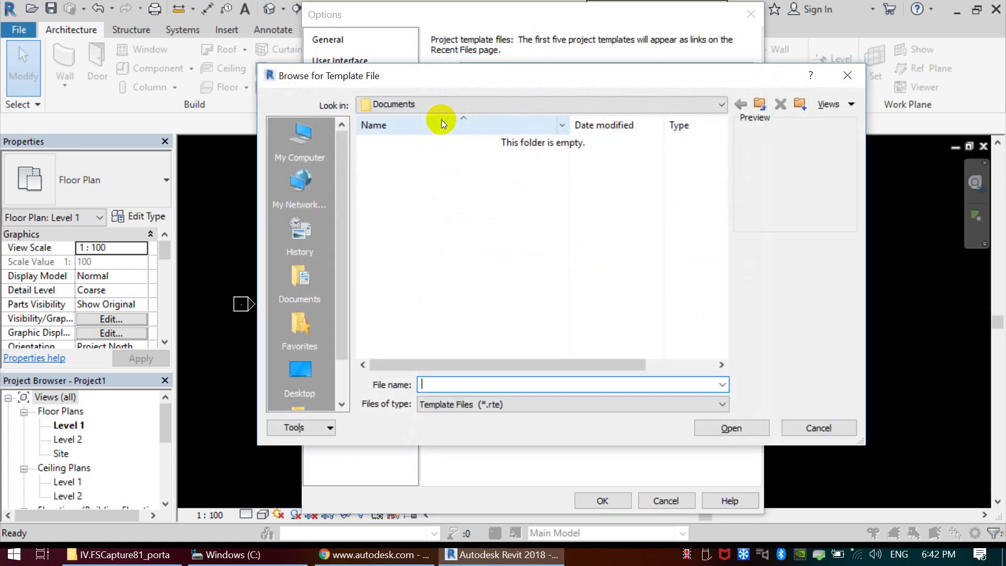
pyautogui.click(501, 101)
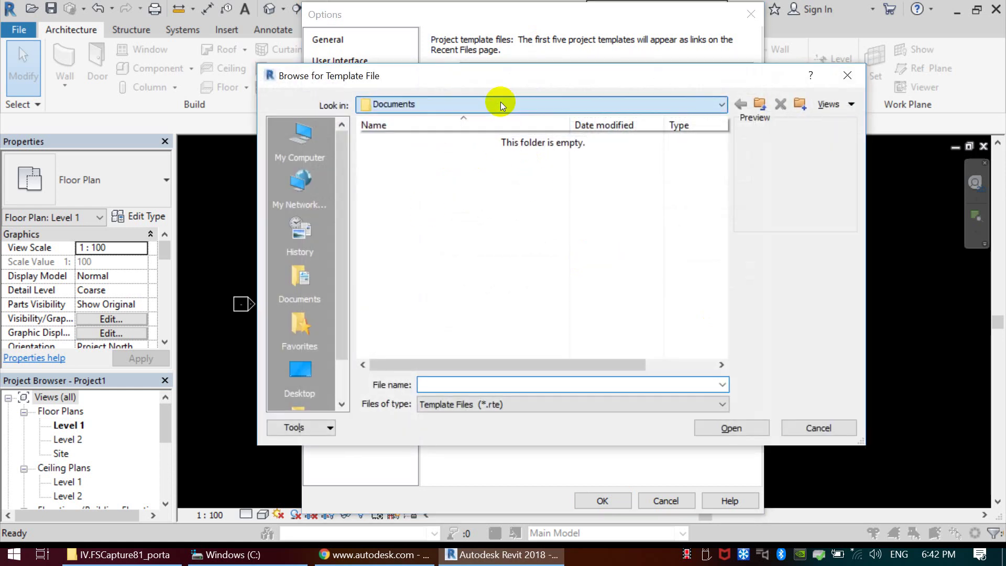
pyautogui.click(461, 145)
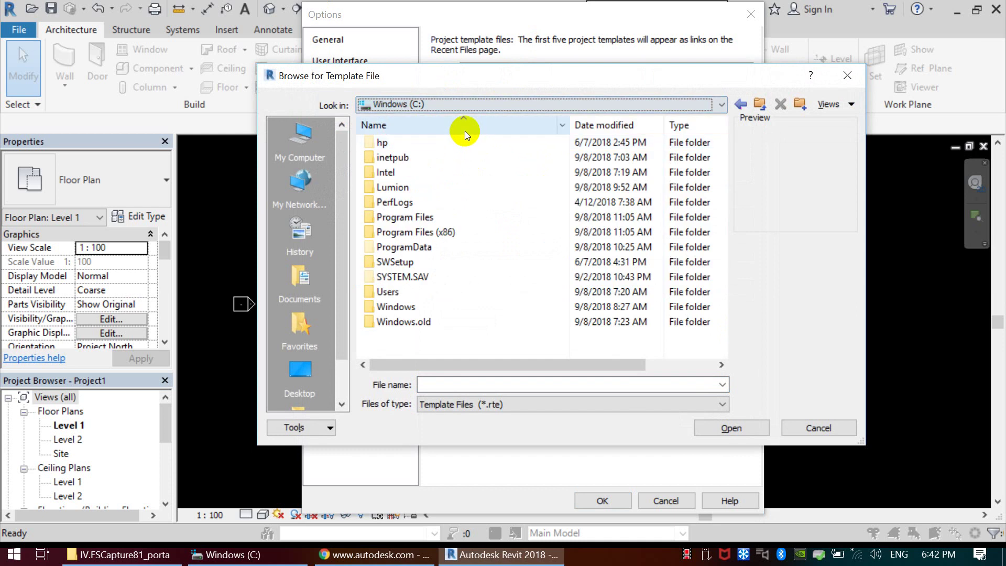
pyautogui.doubleClick(466, 246)
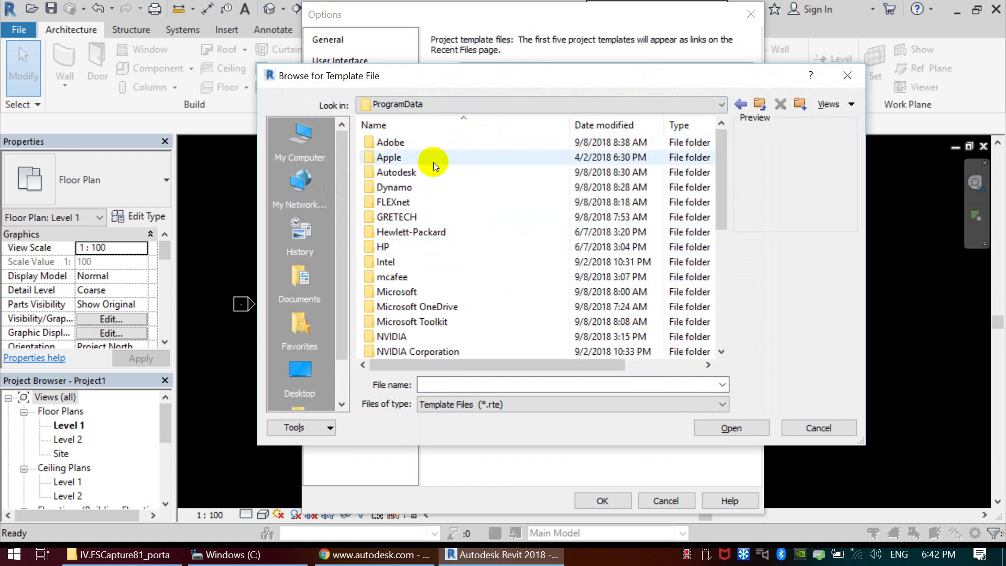
pyautogui.doubleClick(435, 170)
pyautogui.press('r')
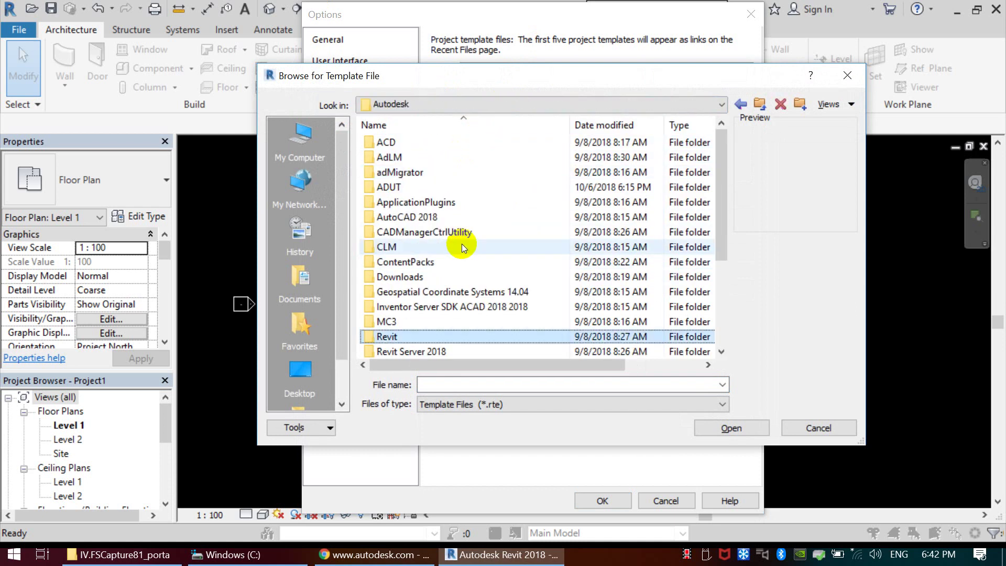
pyautogui.scroll(-3, 448, 292)
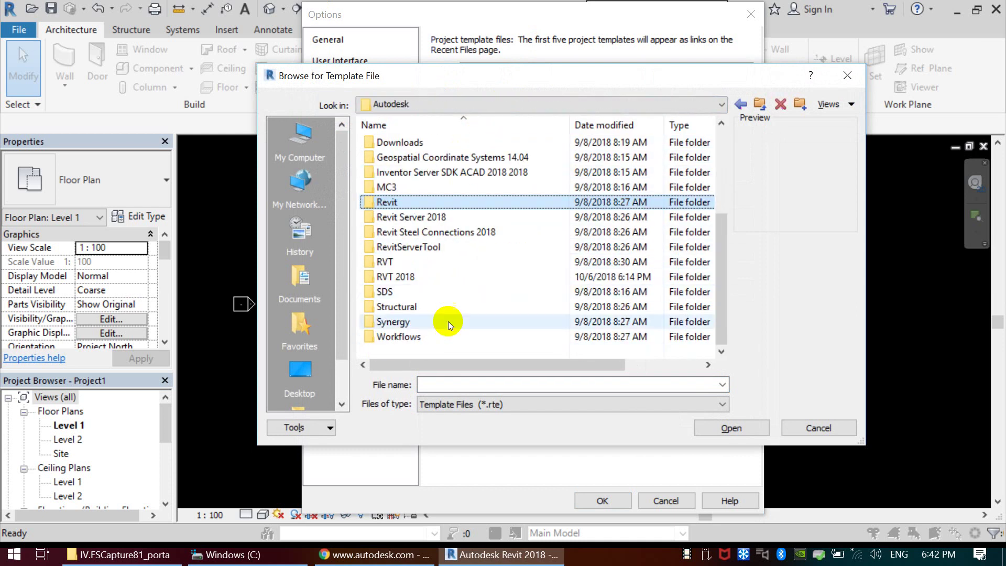
pyautogui.doubleClick(432, 277)
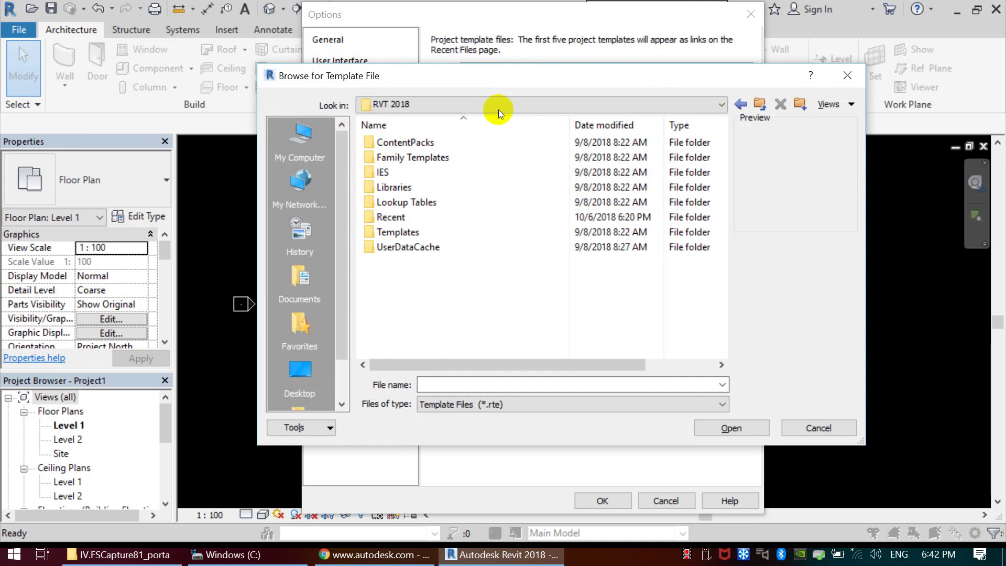
pyautogui.click(435, 233)
pyautogui.doubleClick(435, 234)
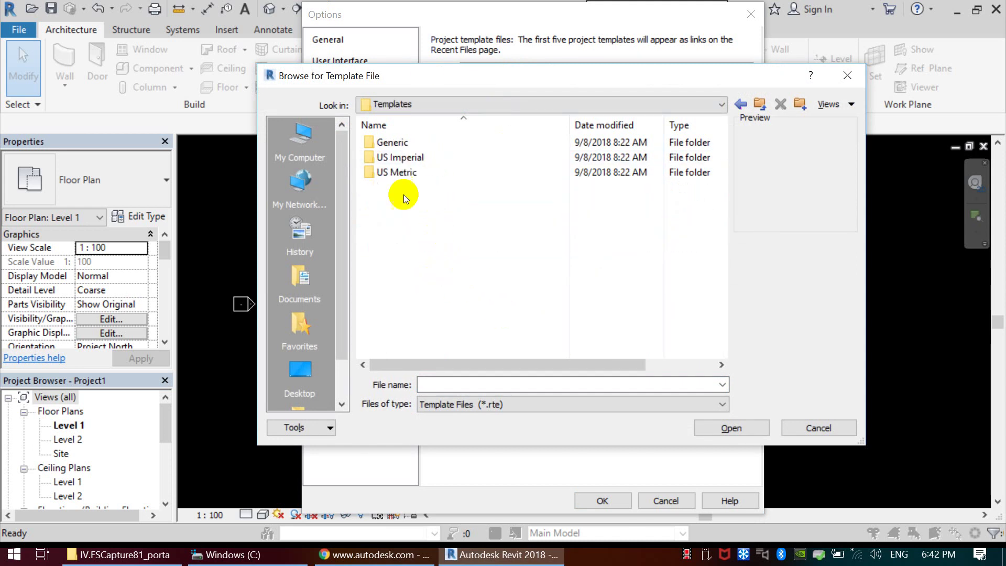
# - Pick Default_I_ENU.rte from the Generic templates folder and add it as the fifth template
pyautogui.doubleClick(422, 169)
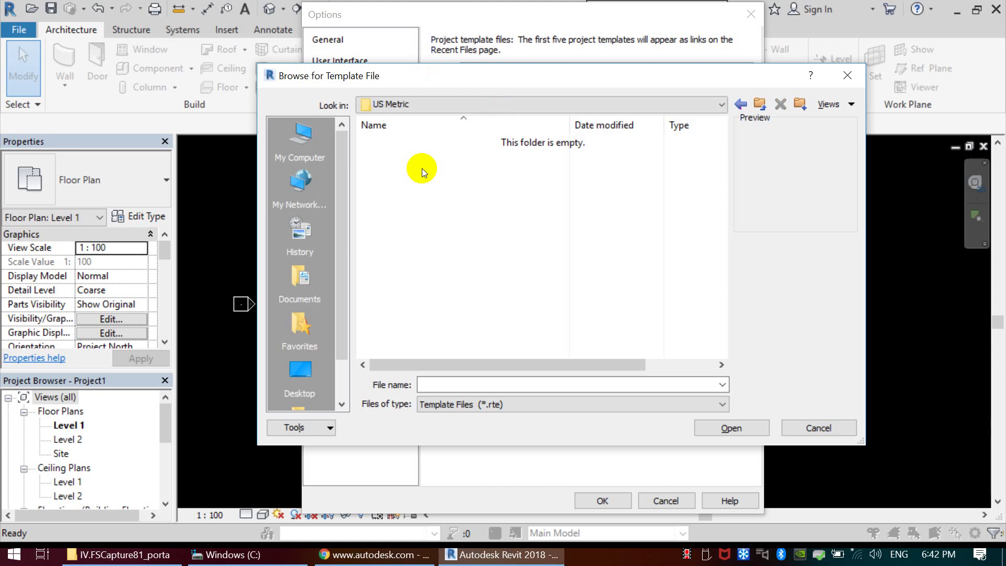
pyautogui.click(740, 104)
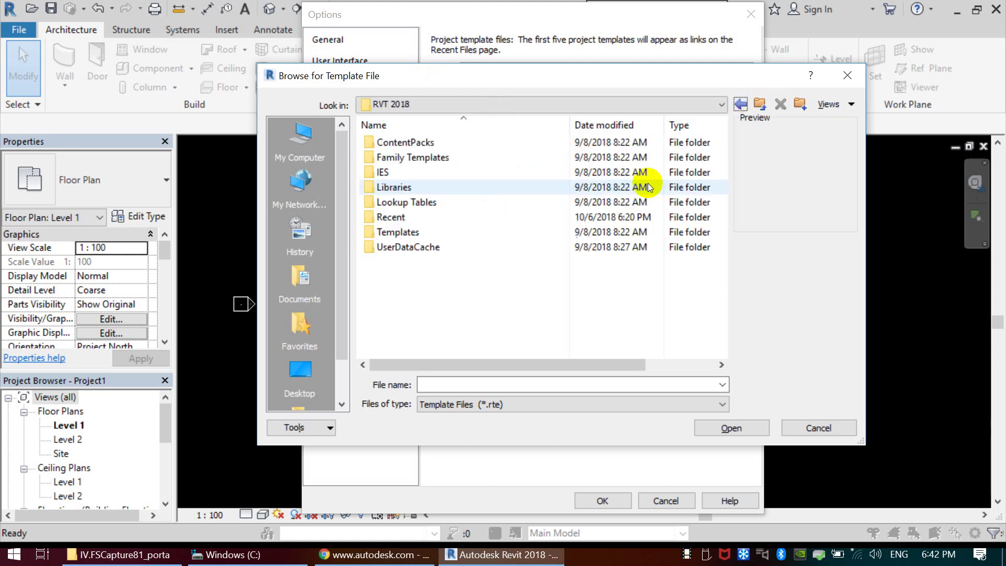
pyautogui.doubleClick(435, 232)
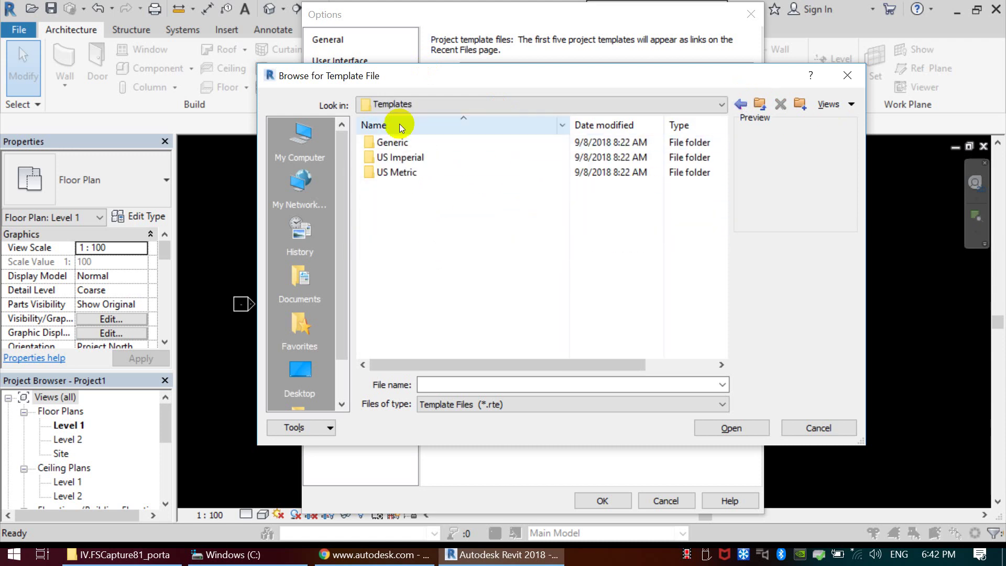
pyautogui.doubleClick(414, 146)
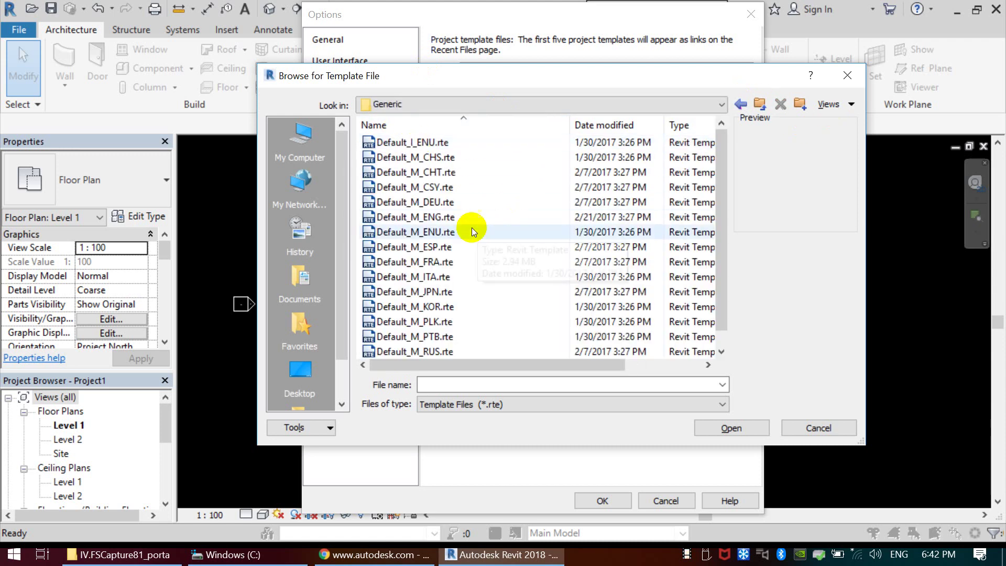
pyautogui.click(720, 153)
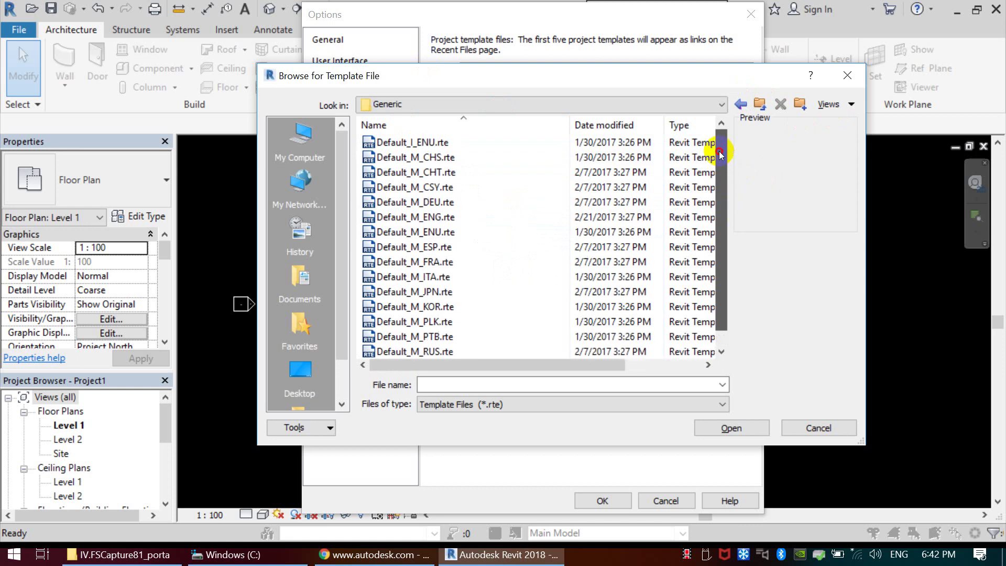
pyautogui.click(451, 142)
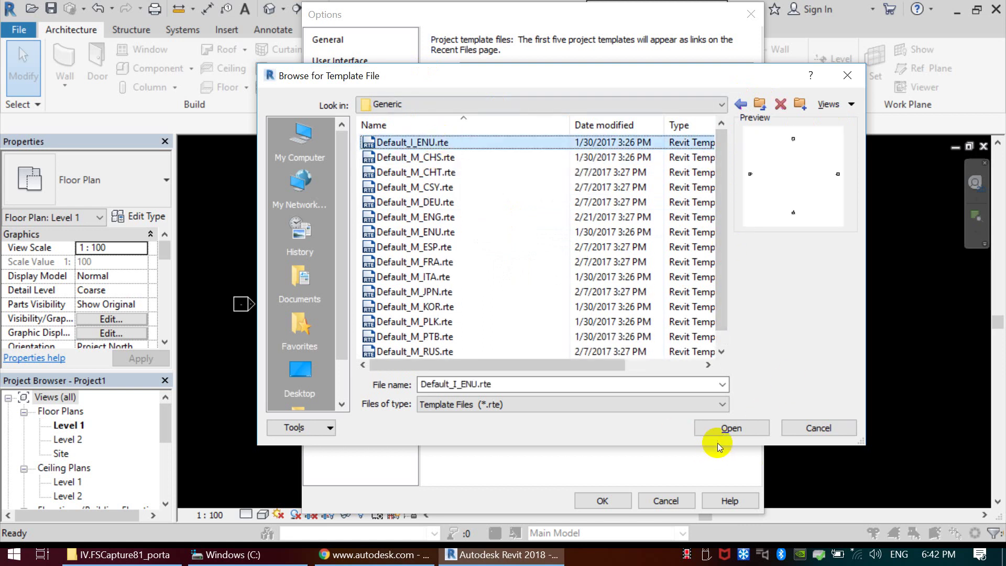
pyautogui.click(720, 425)
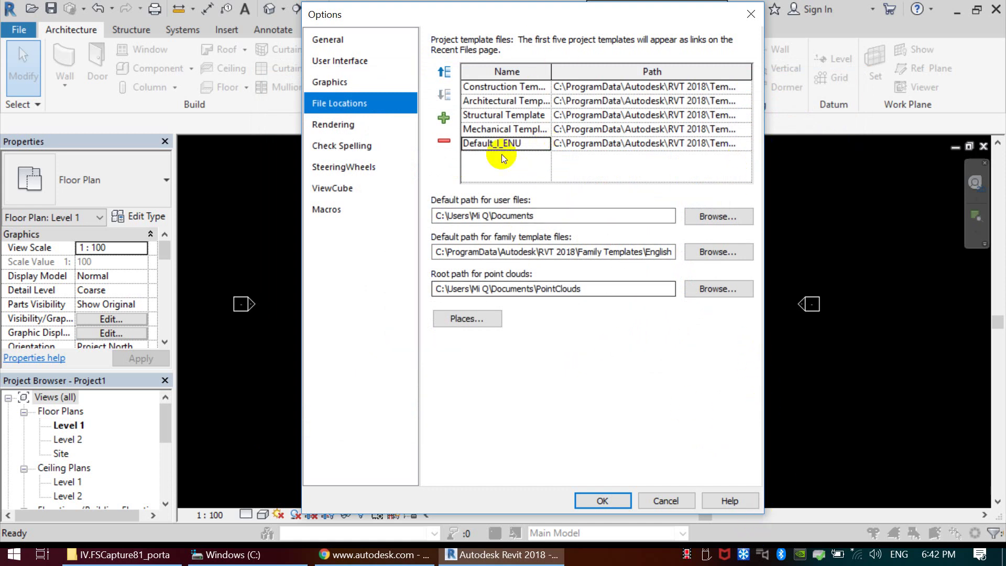
pyautogui.moveTo(552, 71)
pyautogui.mouseDown()
pyautogui.moveTo(569, 71)
pyautogui.moveTo(534, 72)
pyautogui.mouseUp()
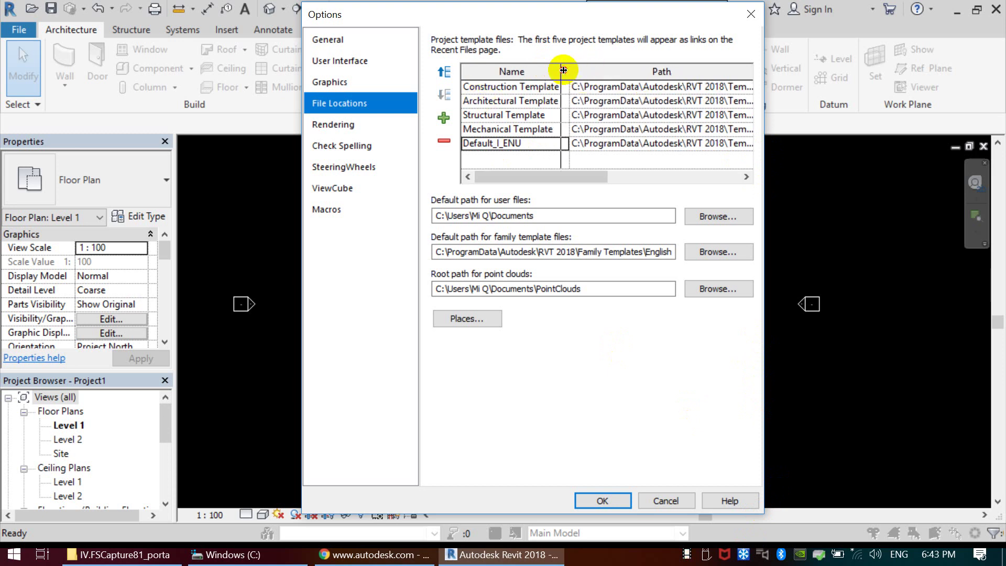
pyautogui.click(722, 143)
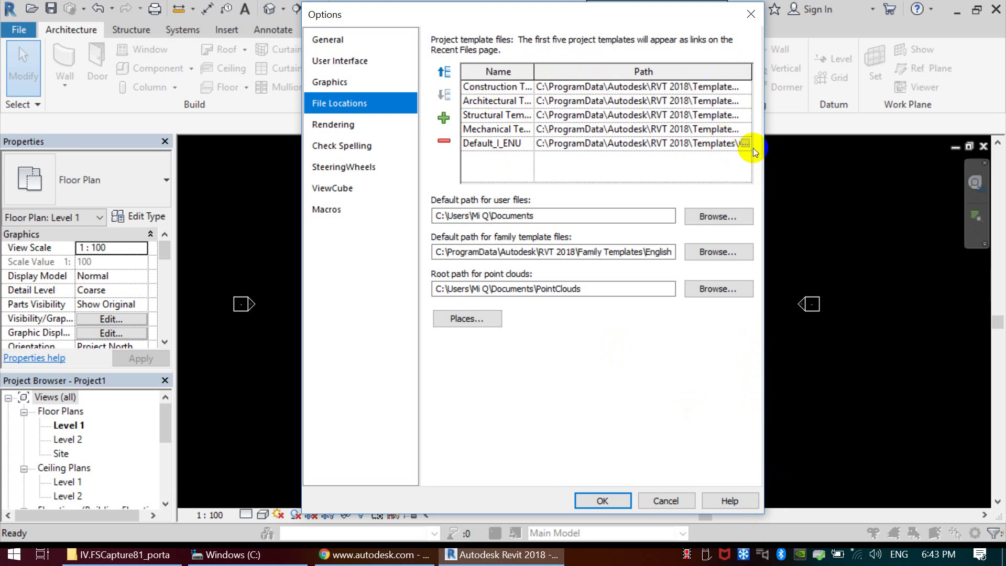
pyautogui.click(748, 146)
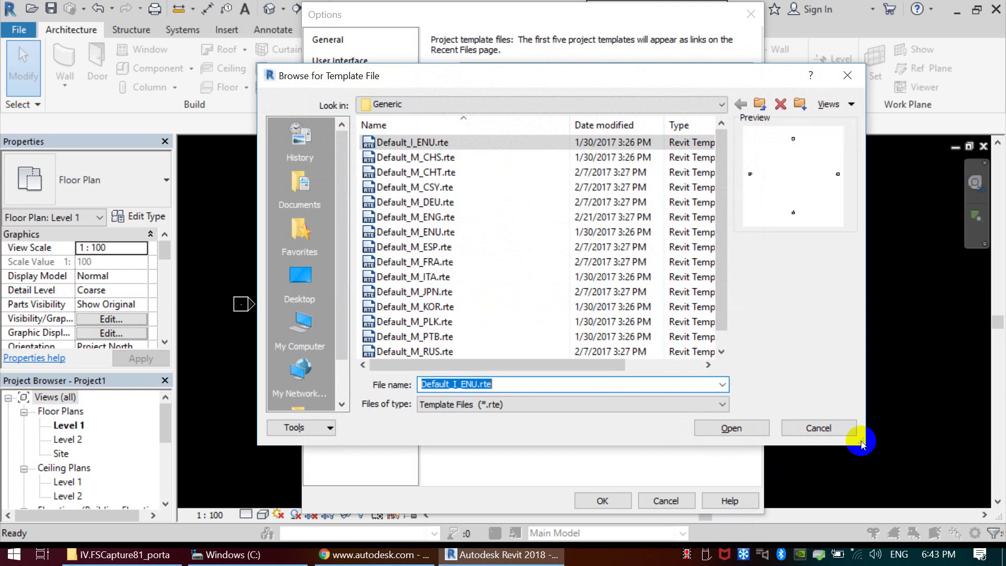
pyautogui.click(744, 428)
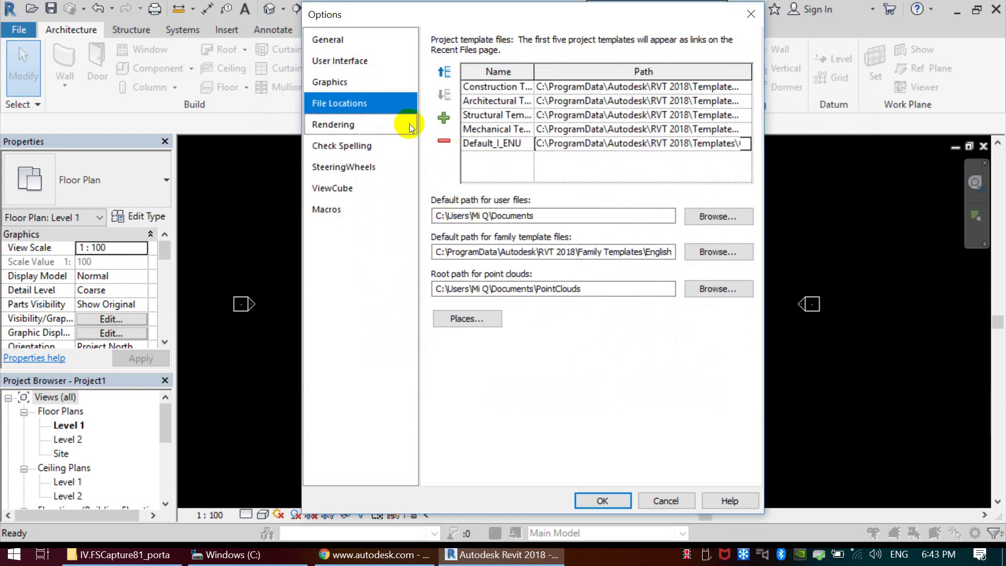
pyautogui.click(444, 121)
pyautogui.click(844, 76)
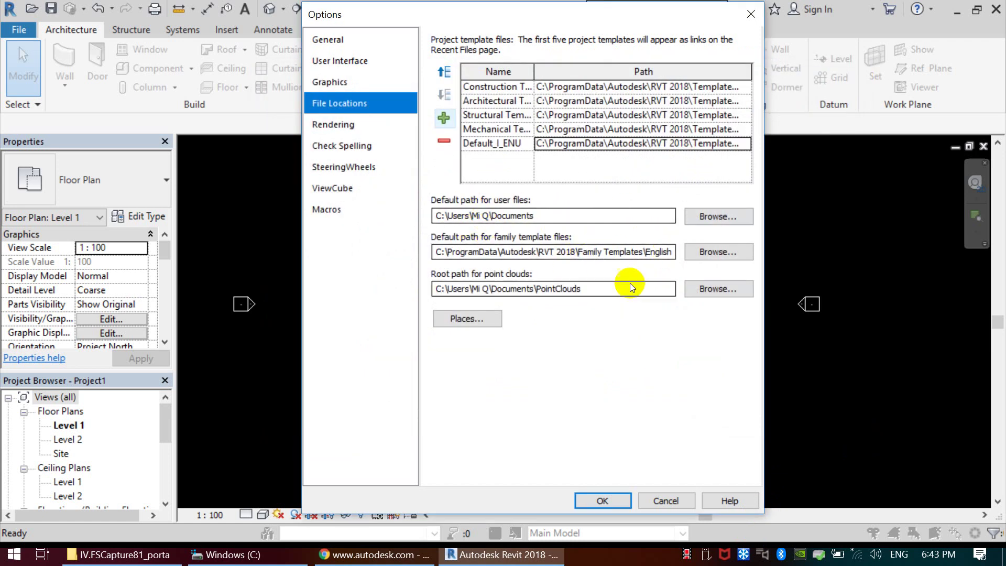
pyautogui.click(713, 216)
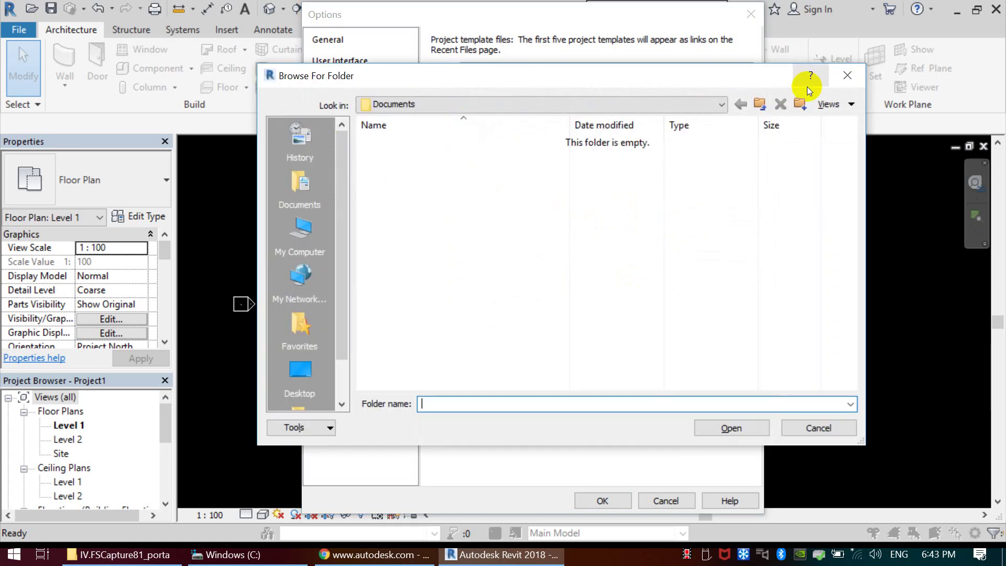
# - Set the family template files location to the English folder
pyautogui.click(839, 84)
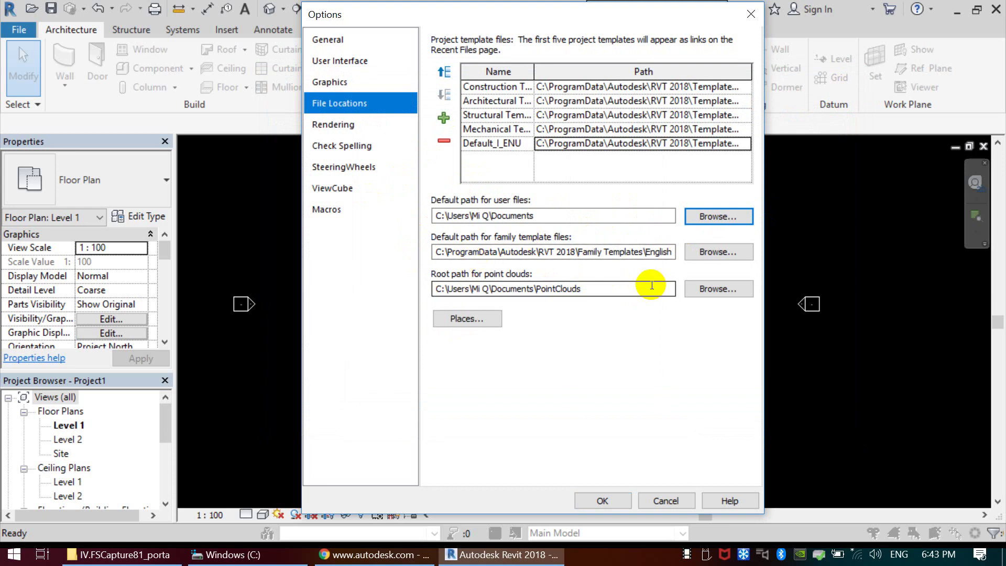
pyautogui.click(723, 252)
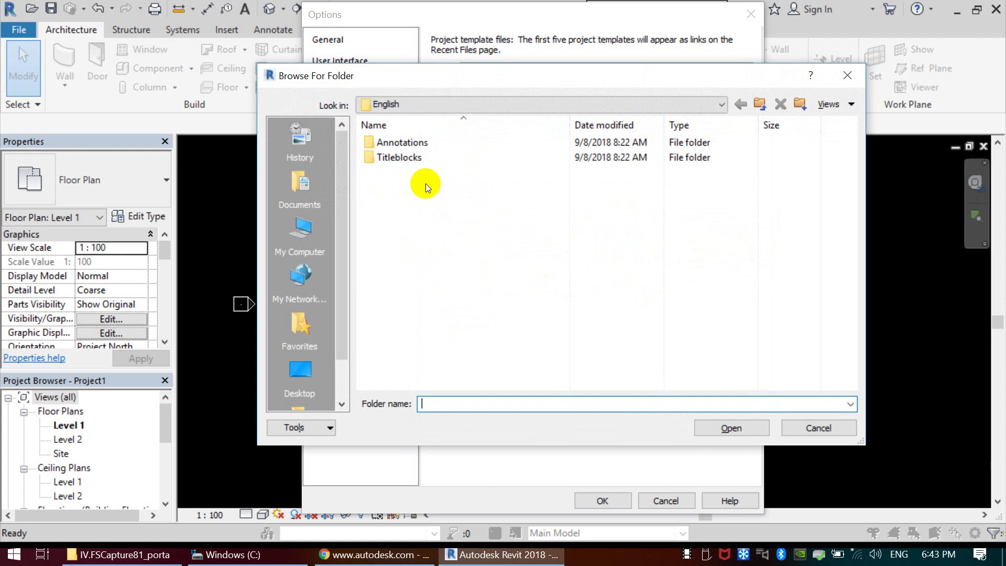
pyautogui.click(439, 231)
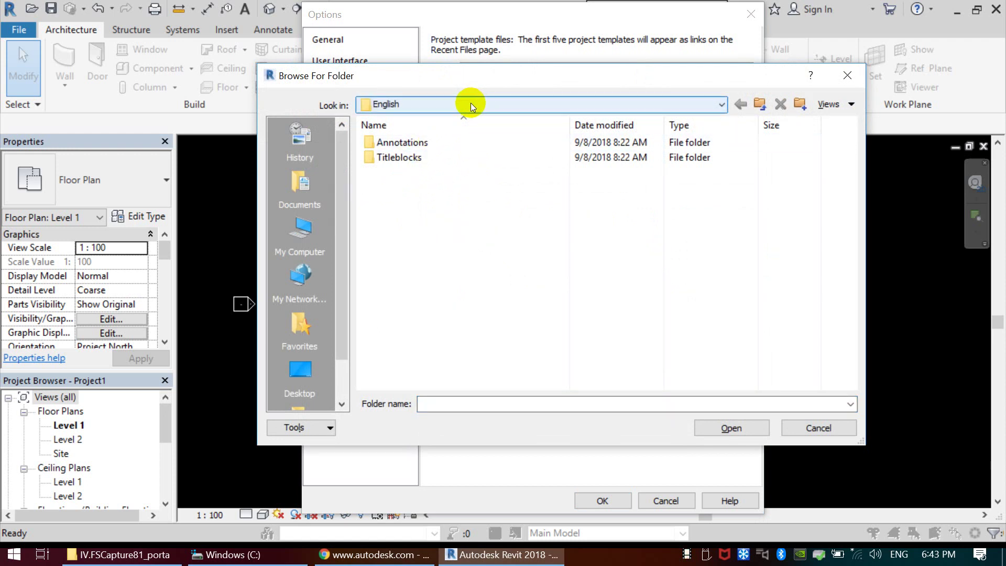
pyautogui.click(729, 428)
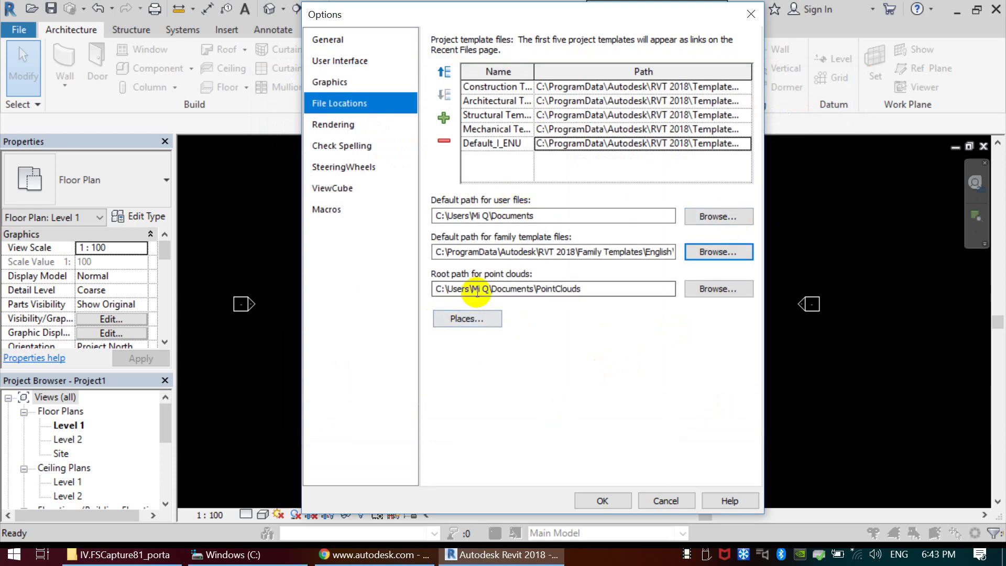
# - Point the point cloud root path to the Family Templates\English folder
pyautogui.click(714, 292)
pyautogui.click(441, 103)
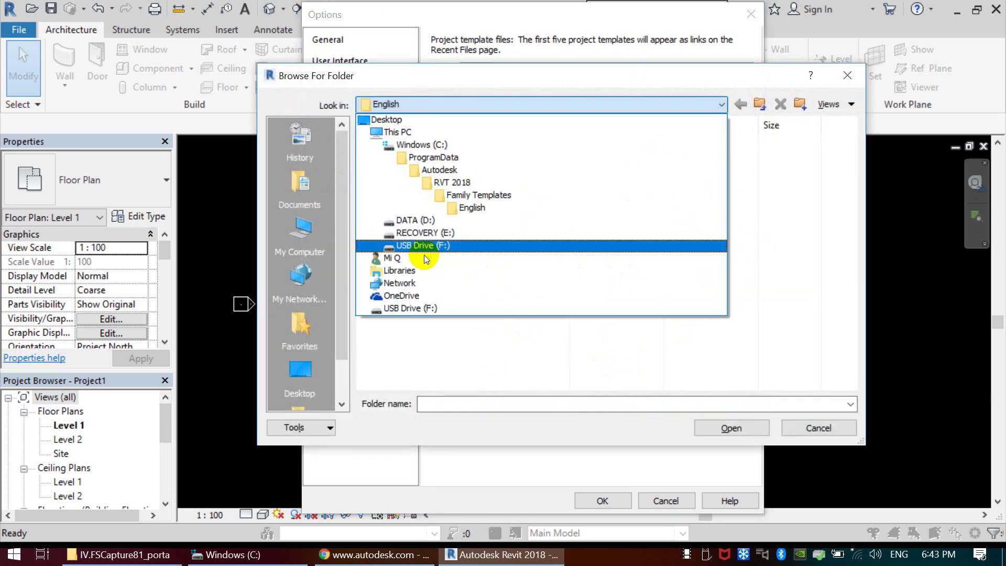
pyautogui.click(497, 205)
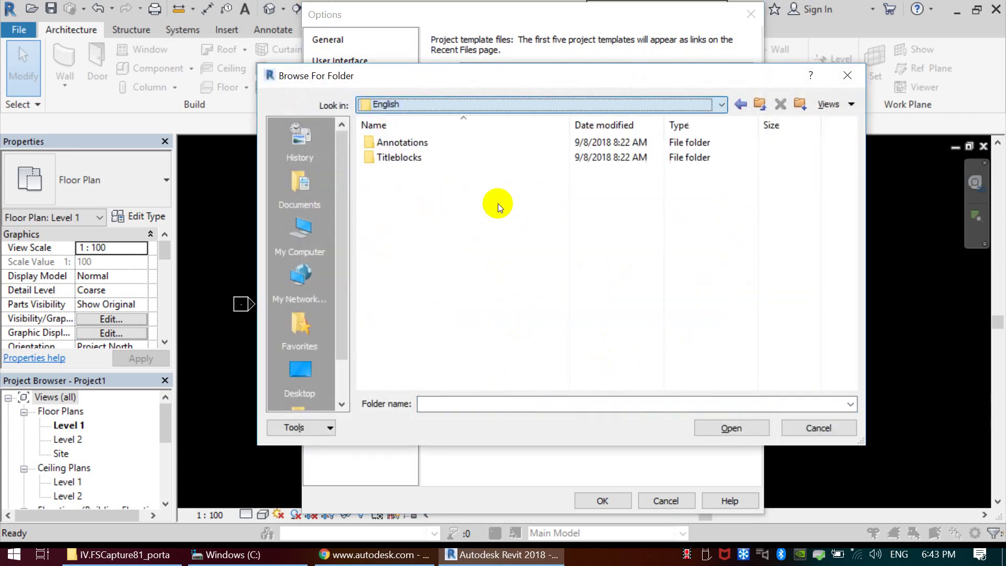
pyautogui.click(725, 426)
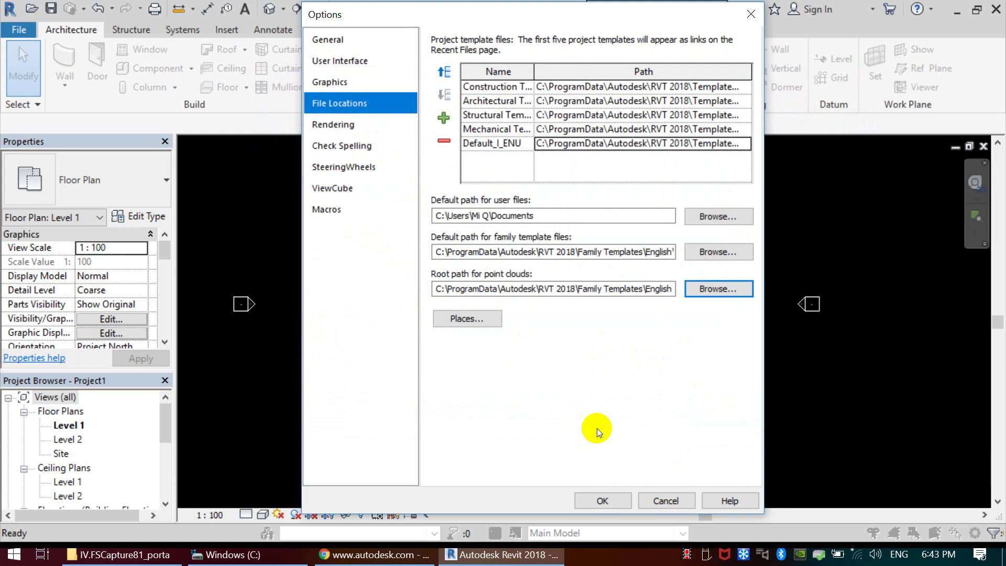
# - Browse the Rendering, ViewCube and Macros pages, accept Options with OK, and dismiss the File menu
pyautogui.click(336, 124)
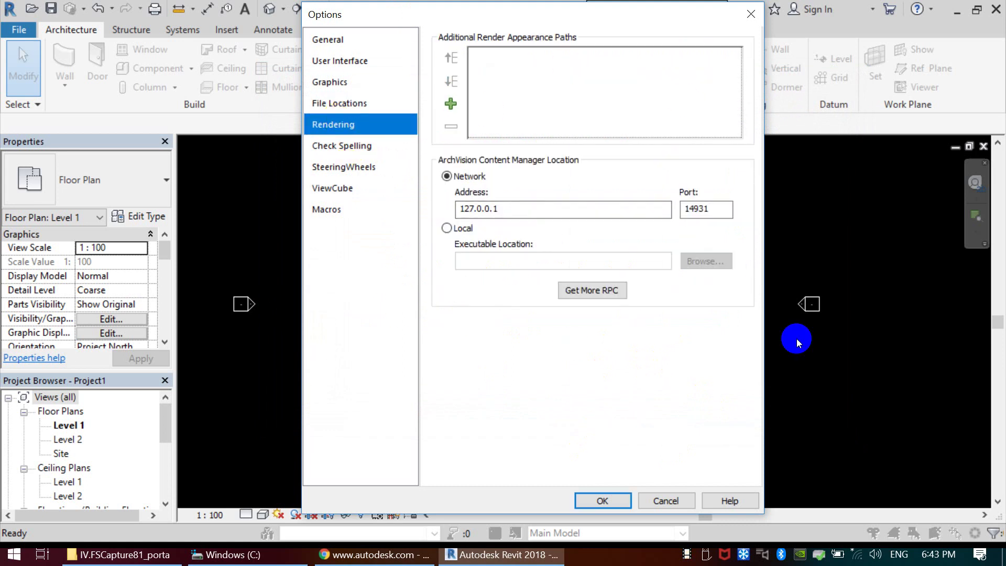
pyautogui.click(362, 146)
pyautogui.click(357, 167)
pyautogui.click(355, 189)
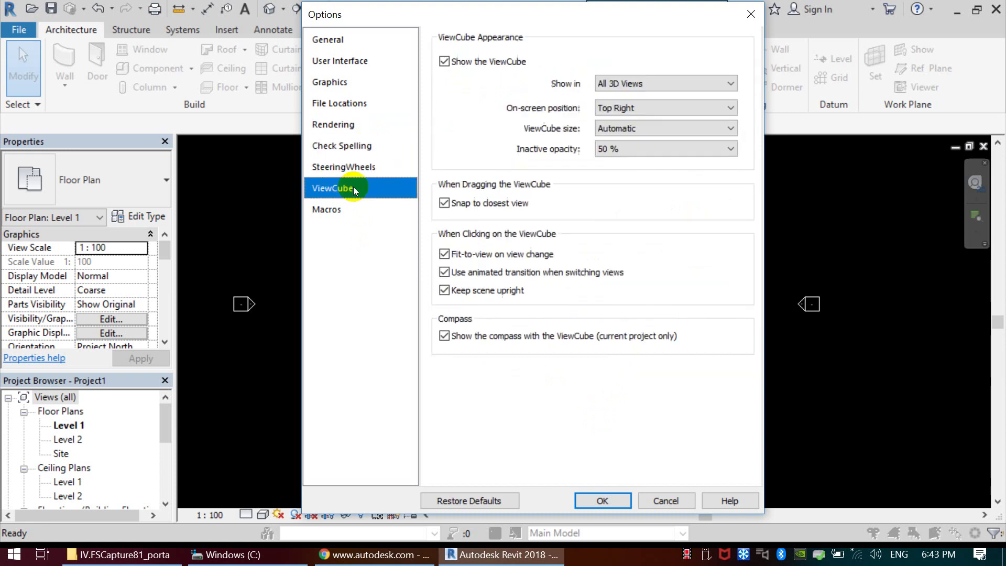
pyautogui.click(349, 212)
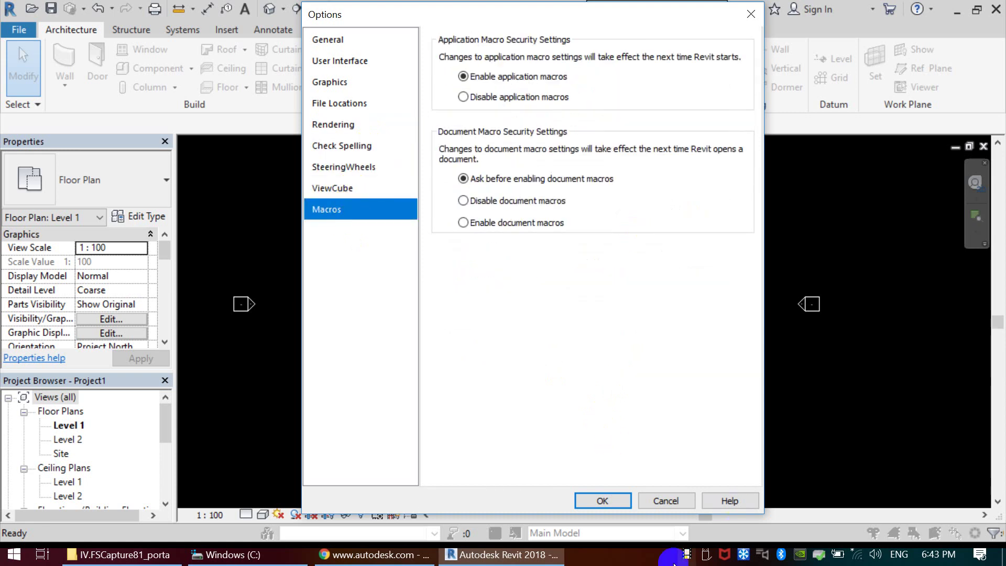
pyautogui.click(600, 499)
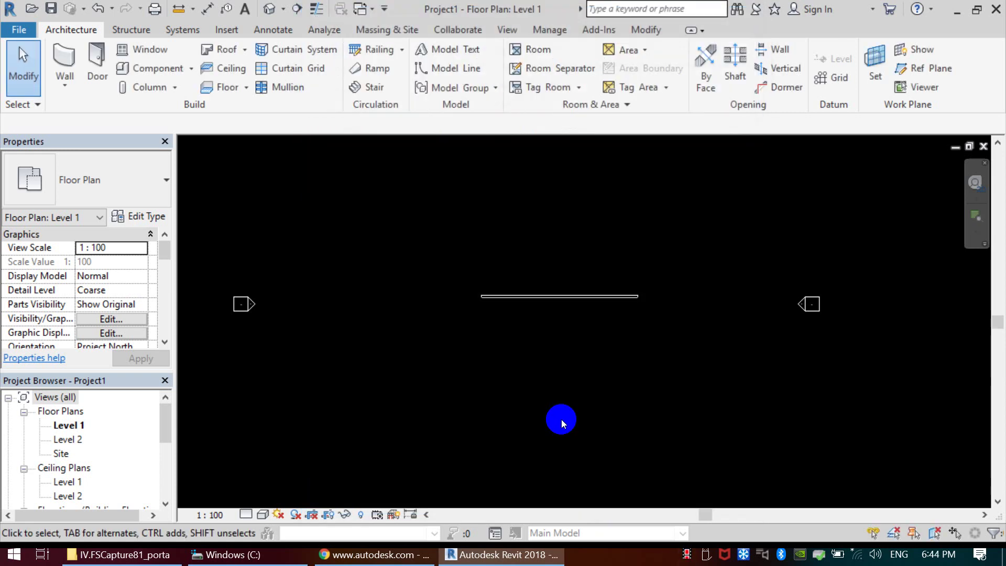
pyautogui.click(18, 29)
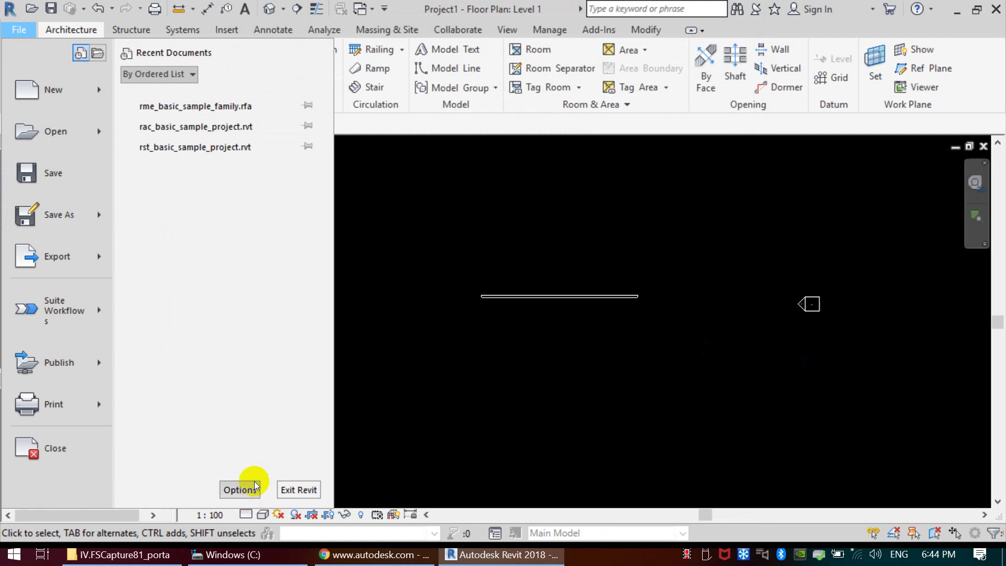
pyautogui.click(411, 334)
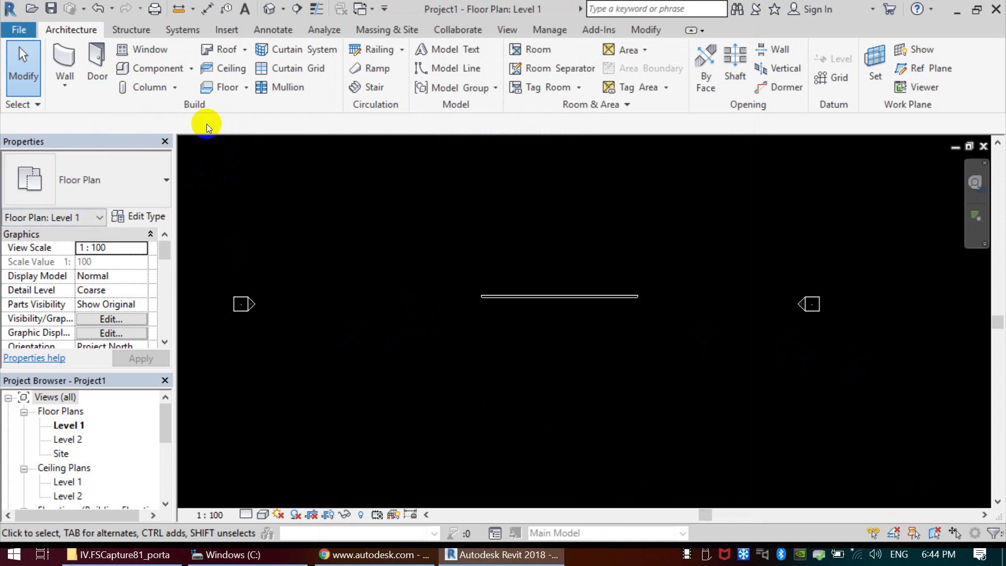
# - Turn the Properties palette back on from View > User Interface
pyautogui.click(164, 142)
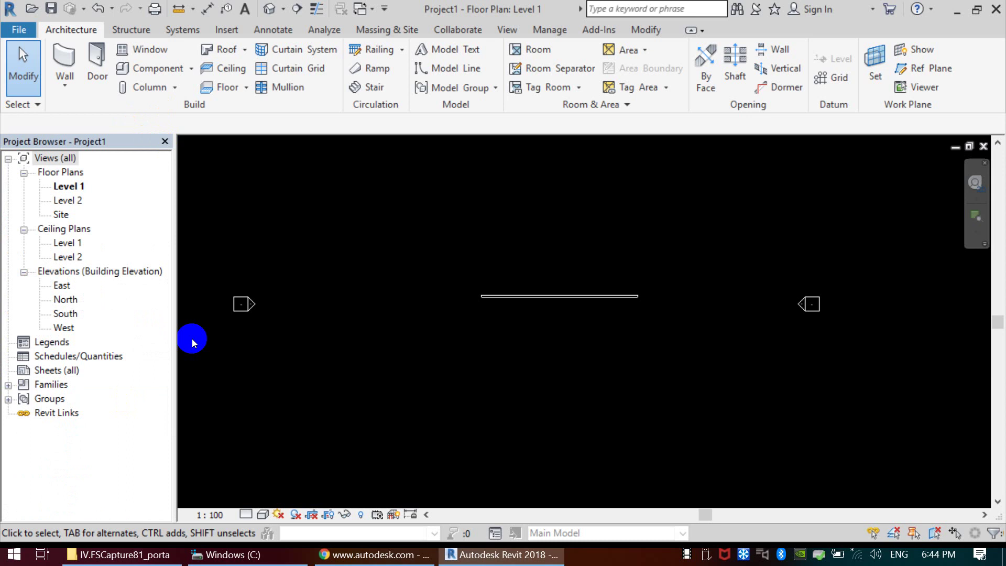
pyautogui.click(165, 142)
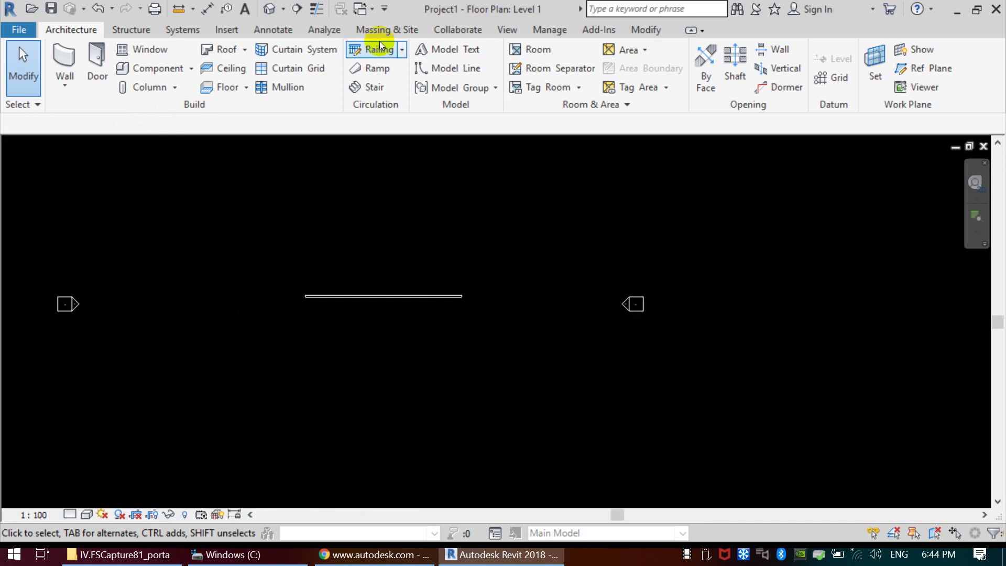
pyautogui.click(505, 29)
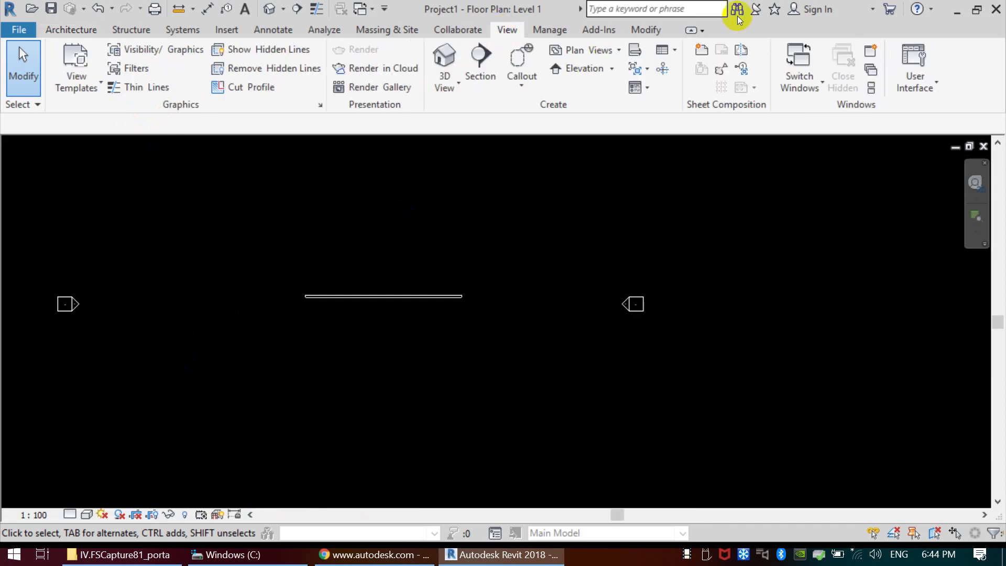
pyautogui.click(921, 90)
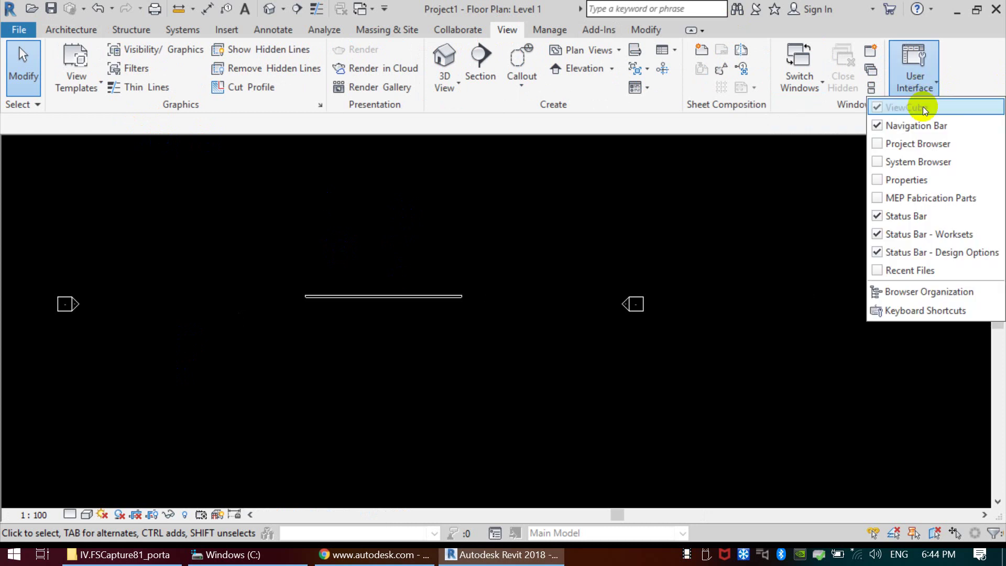
pyautogui.click(874, 149)
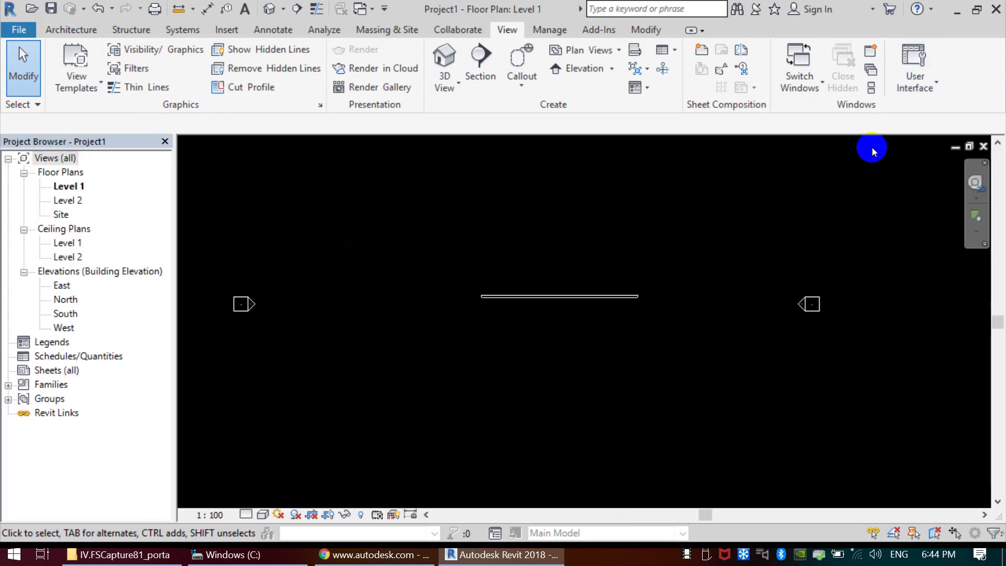
pyautogui.click(915, 81)
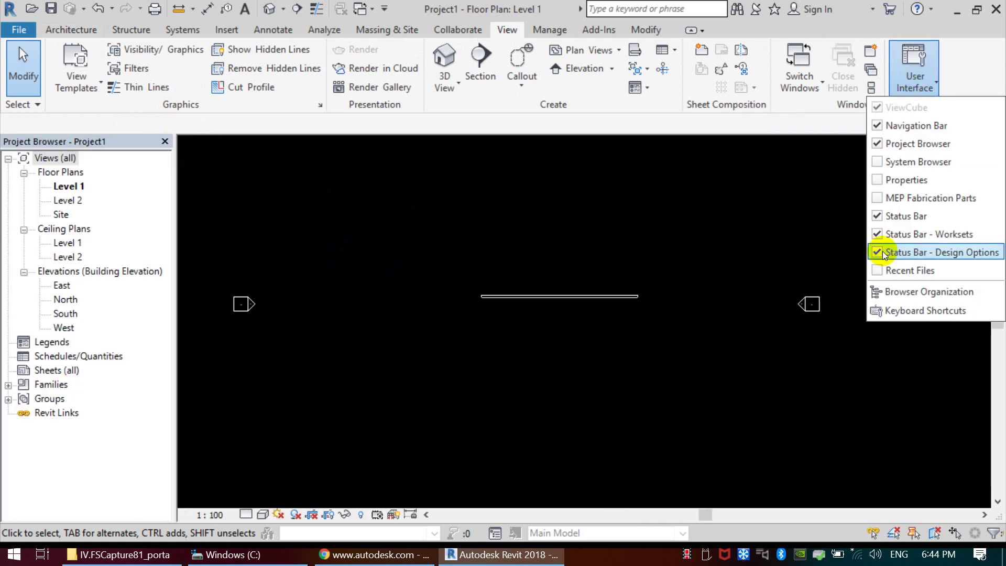
pyautogui.click(878, 183)
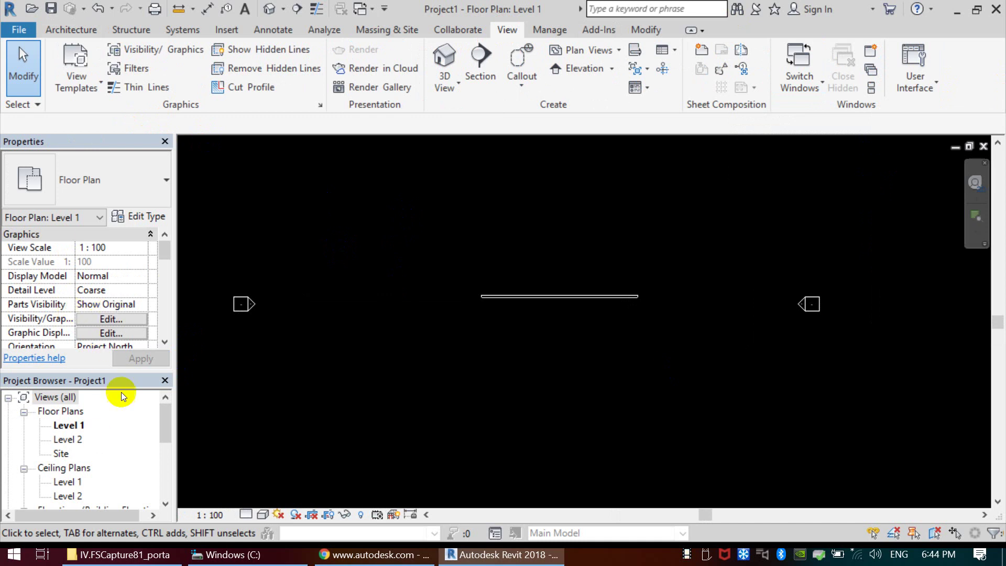
# - Undock the Project Browser so it floats lower on the left side
pyautogui.moveTo(124, 387); pyautogui.dragTo(1003, 238)
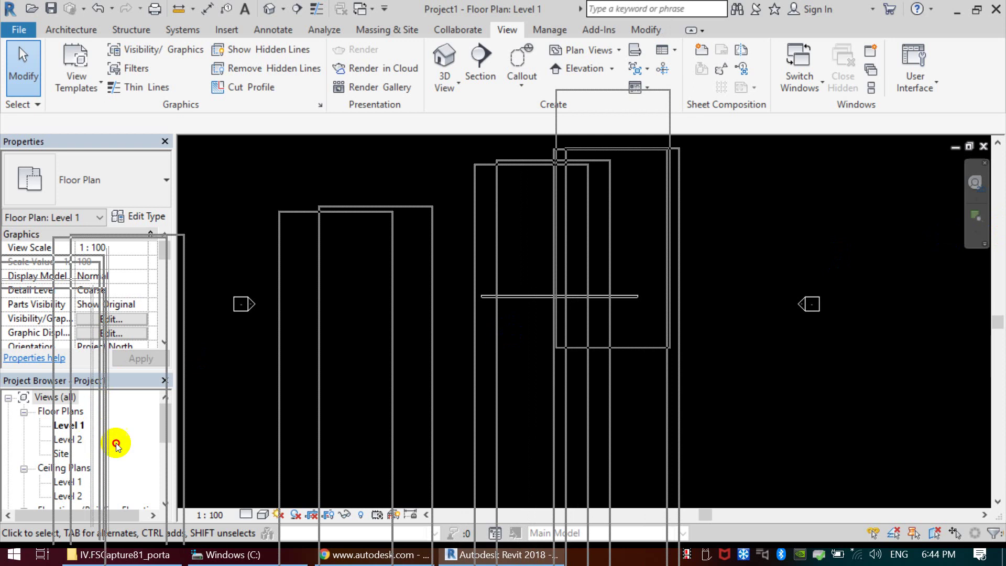
pyautogui.moveTo(1002, 227); pyautogui.dragTo(130, 442)
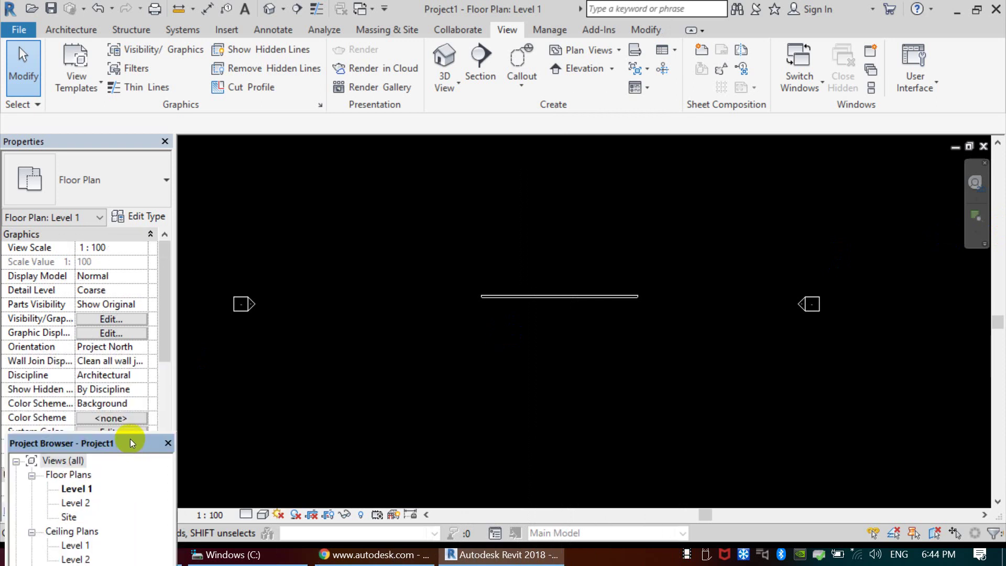
pyautogui.moveTo(129, 443)
pyautogui.mouseDown()
pyautogui.moveTo(129, 403)
pyautogui.moveTo(139, 453)
pyautogui.mouseUp()
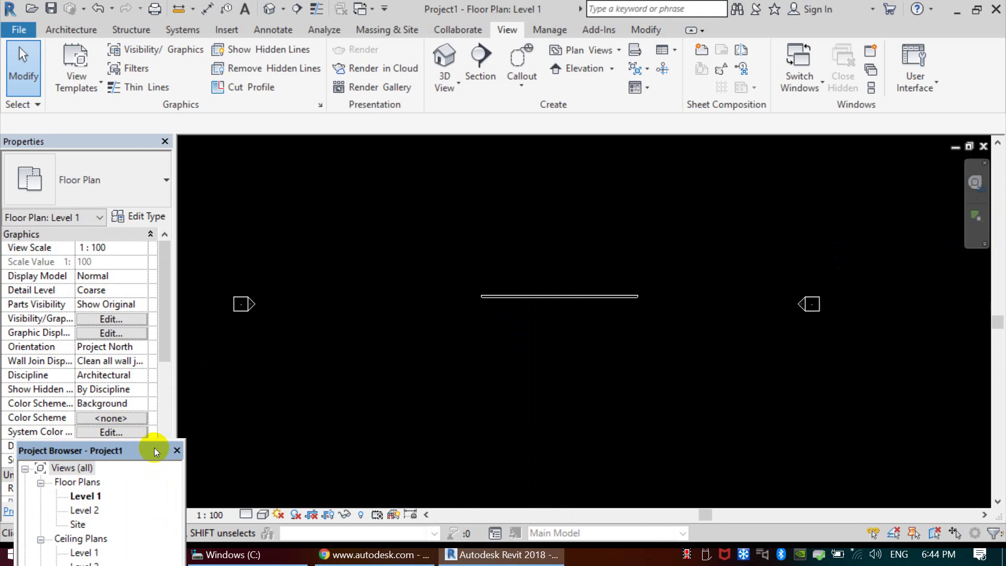
pyautogui.scroll(-2, 337, 248)
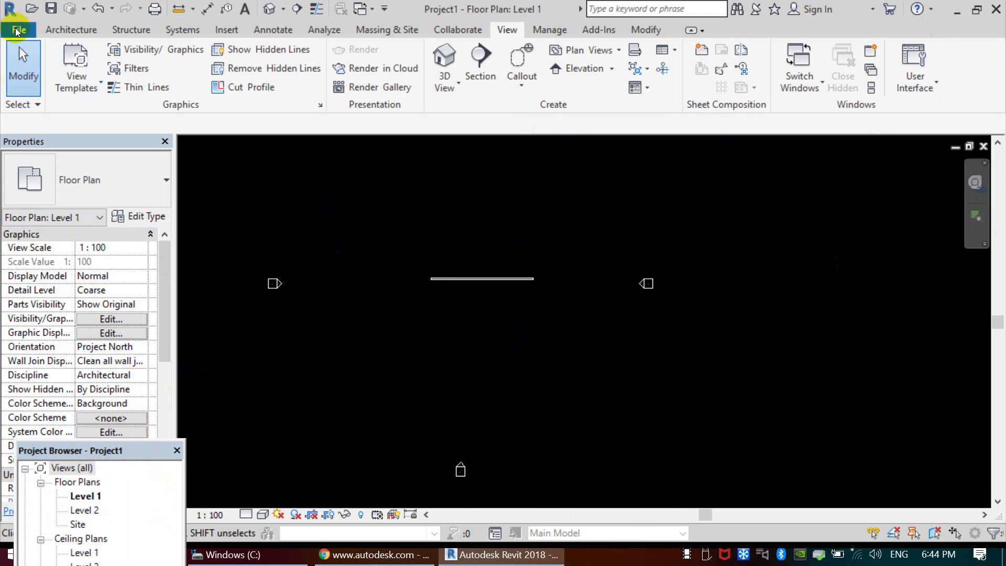
# - Close the floating Project Browser, widen Properties, and glance at the floor plan's Edit Type settings
pyautogui.click(177, 450)
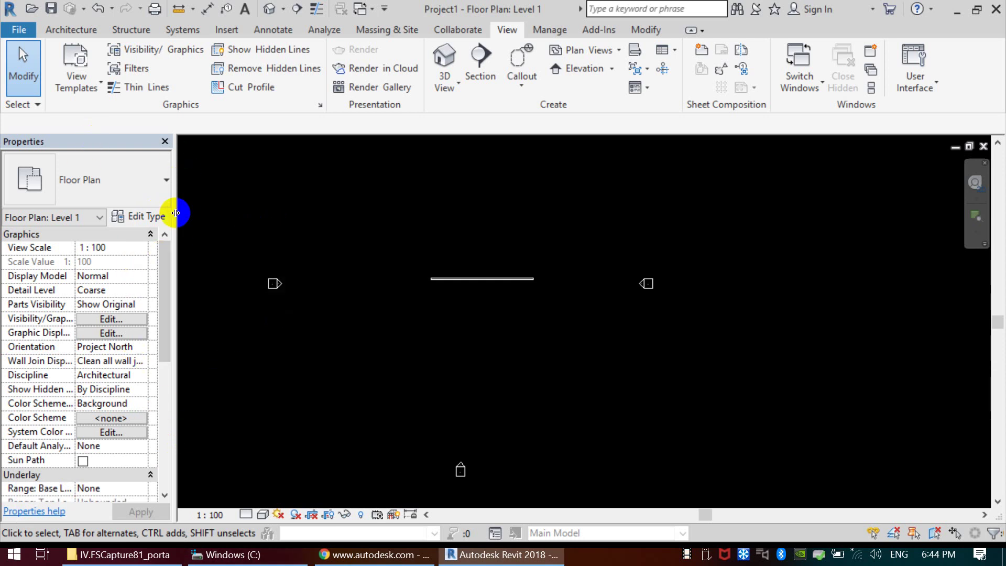
pyautogui.moveTo(174, 213); pyautogui.dragTo(251, 202)
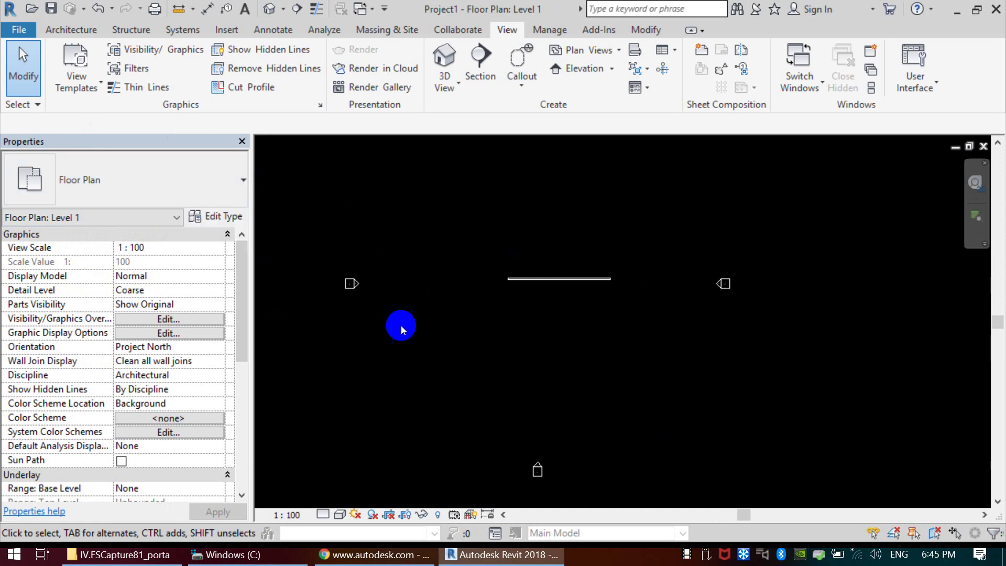
pyautogui.click(227, 217)
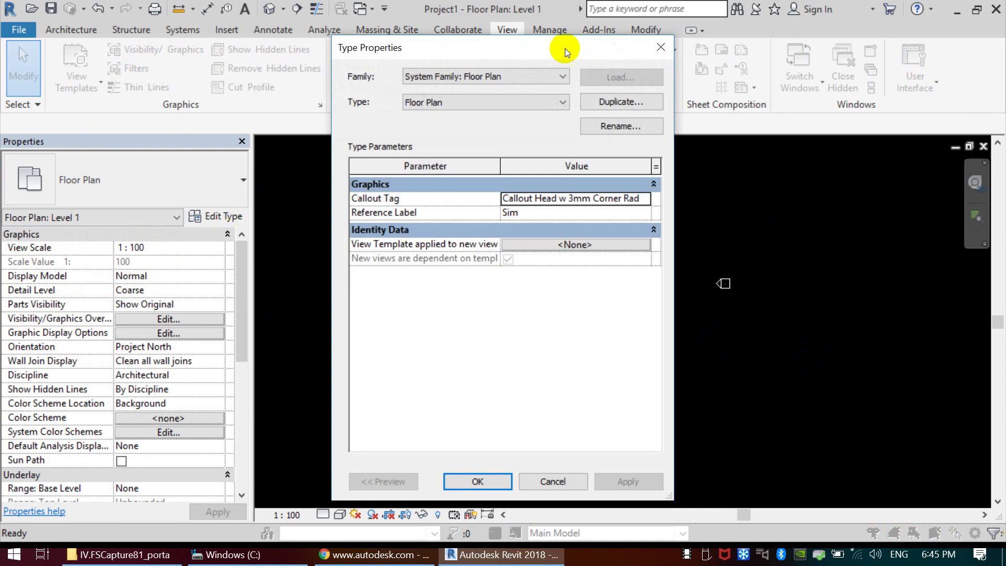
pyautogui.click(654, 48)
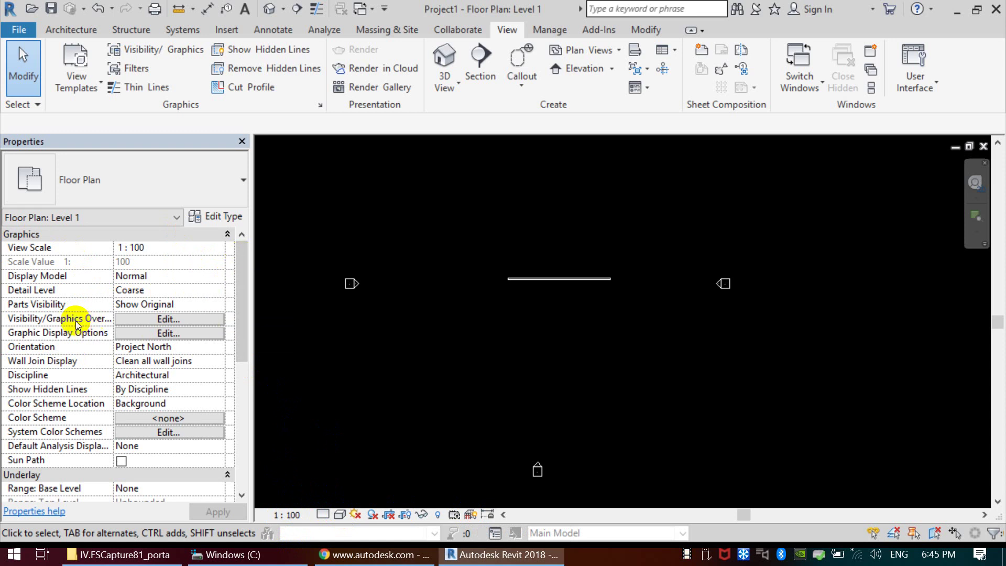
pyautogui.click(172, 321)
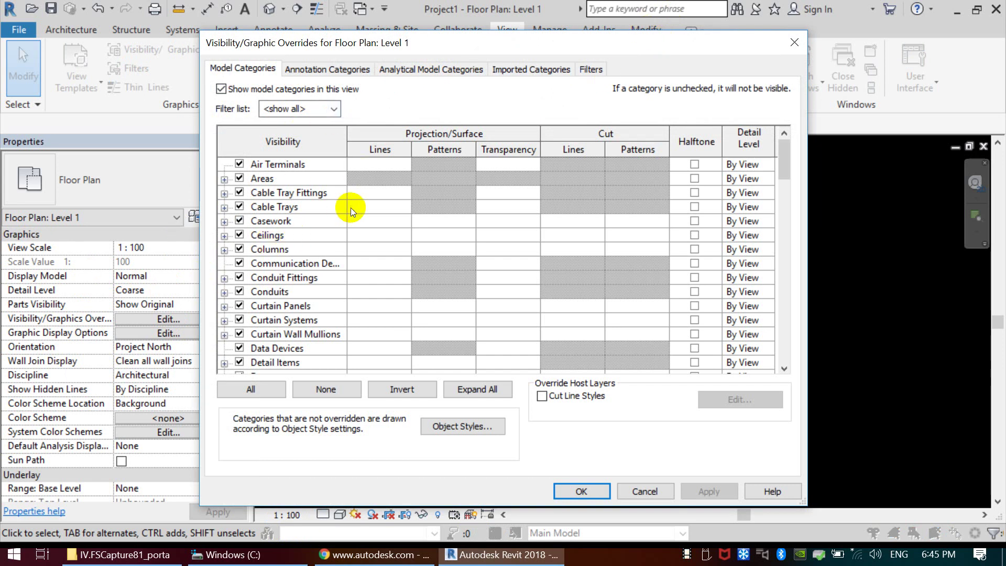
pyautogui.click(320, 203)
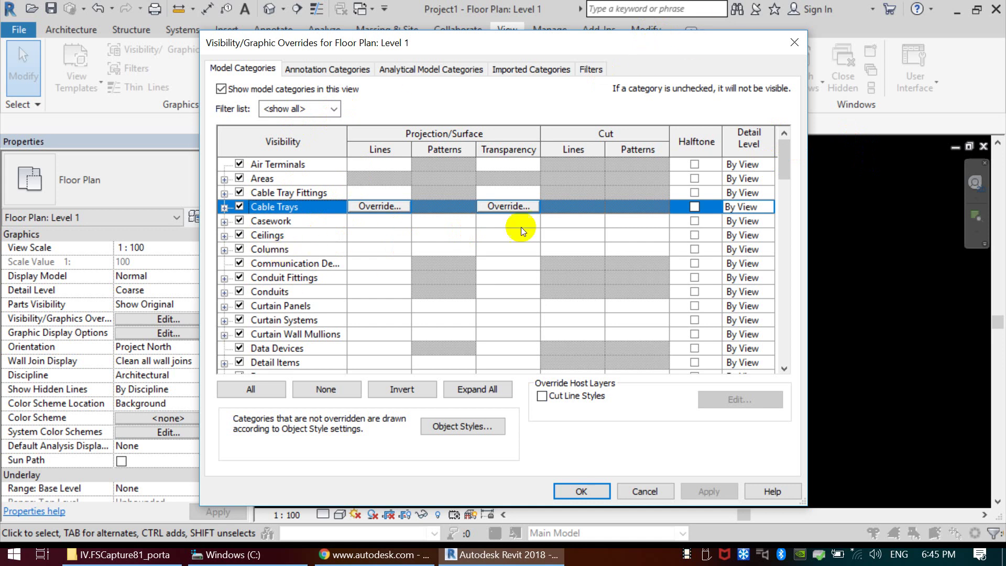
pyautogui.click(795, 42)
pyautogui.press('v')
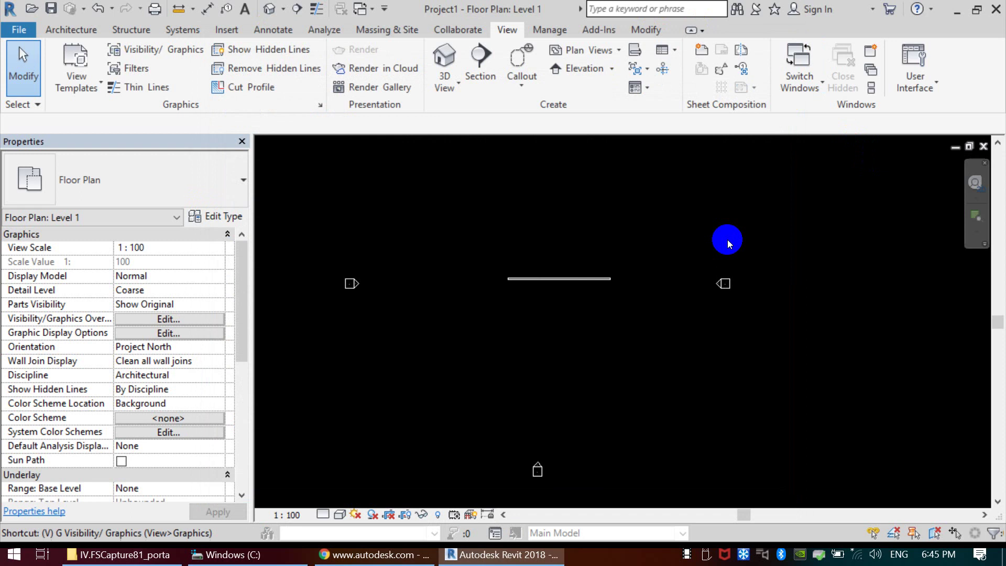
pyautogui.press('g')
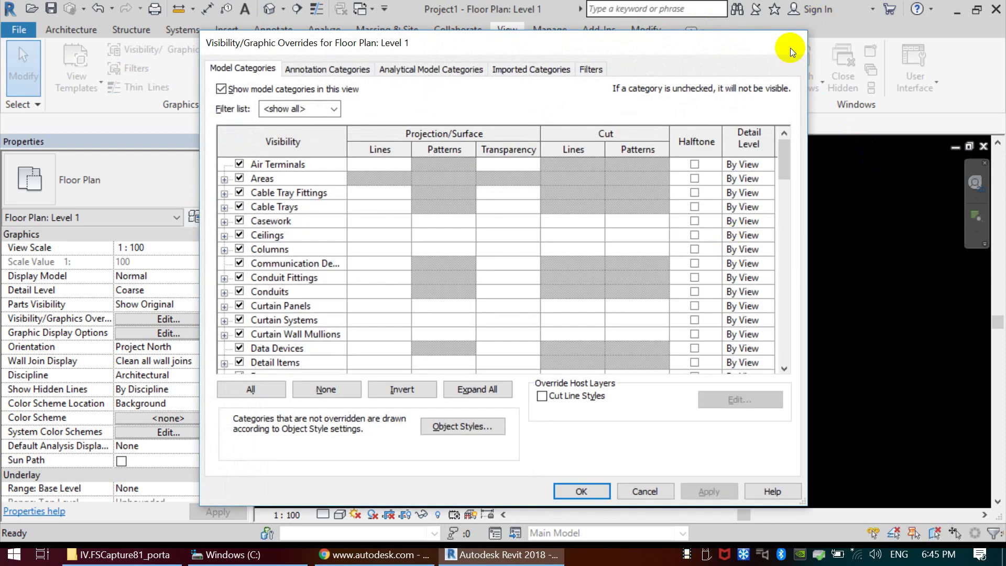
pyautogui.click(791, 48)
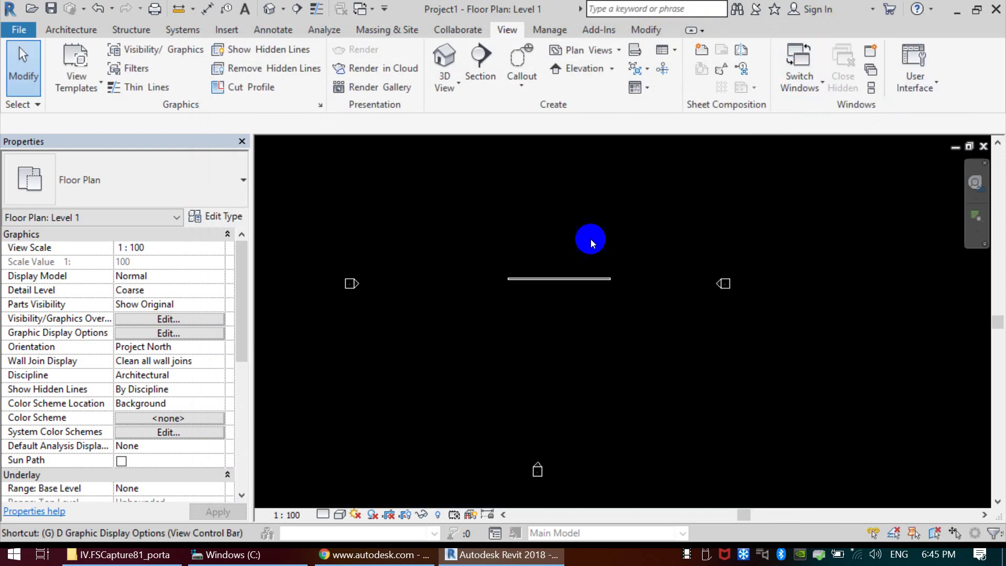
pyautogui.press('v')
pyautogui.press('g')
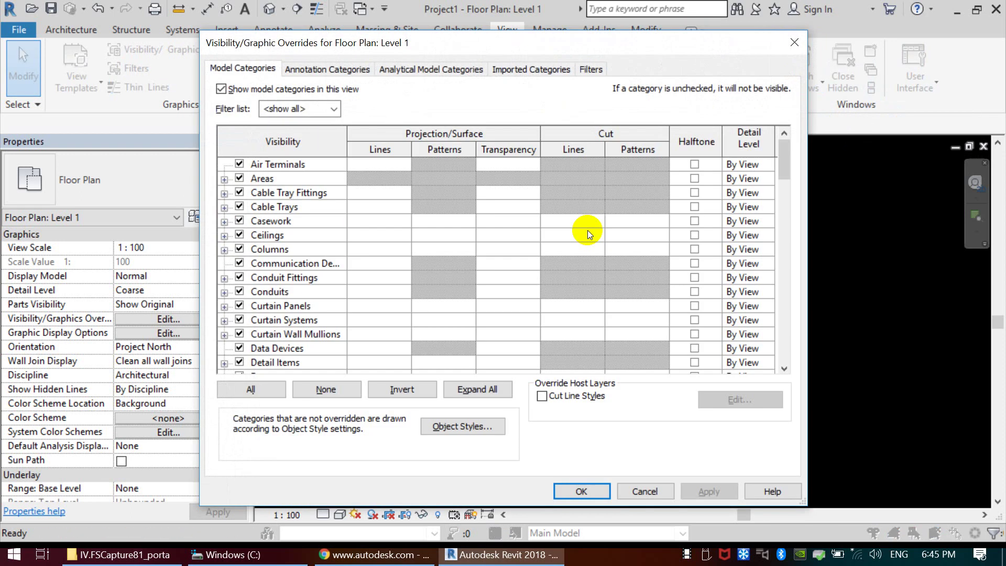
pyautogui.click(795, 42)
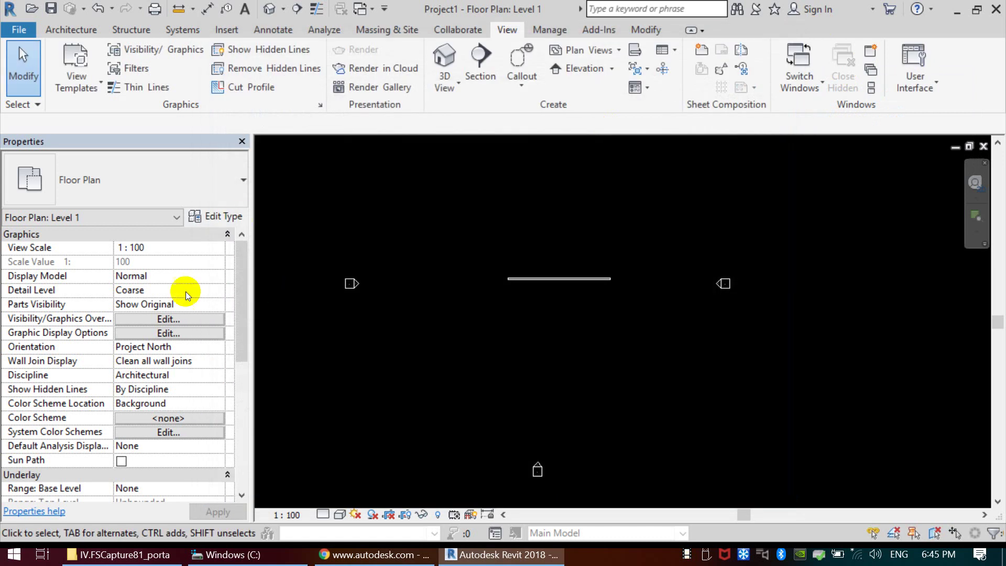
pyautogui.click(177, 324)
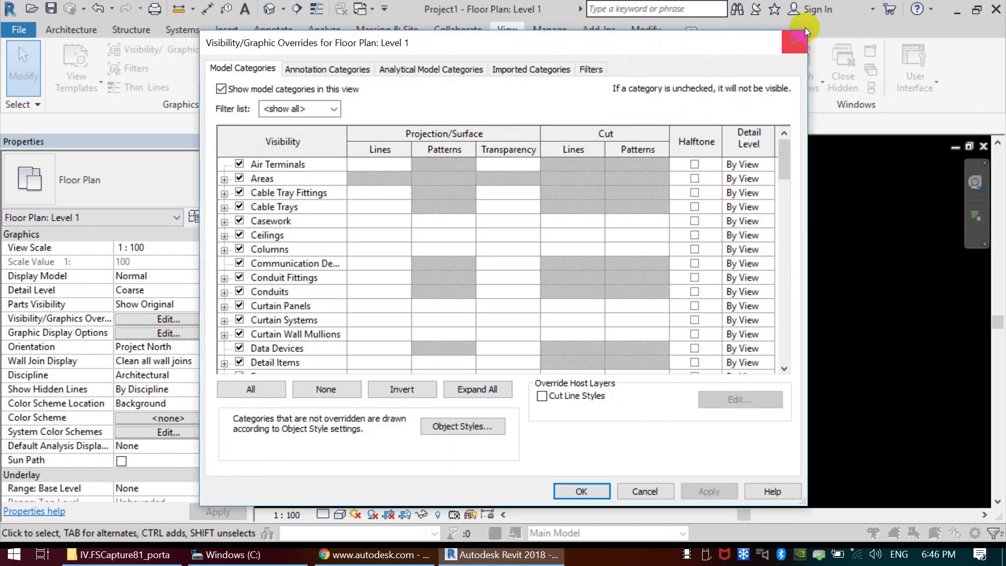
pyautogui.click(794, 42)
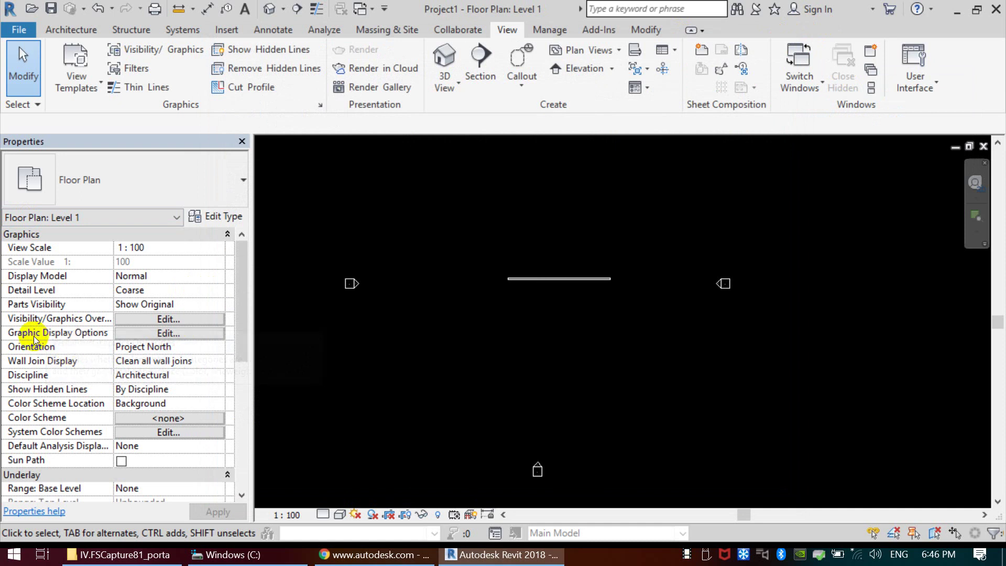
pyautogui.click(155, 334)
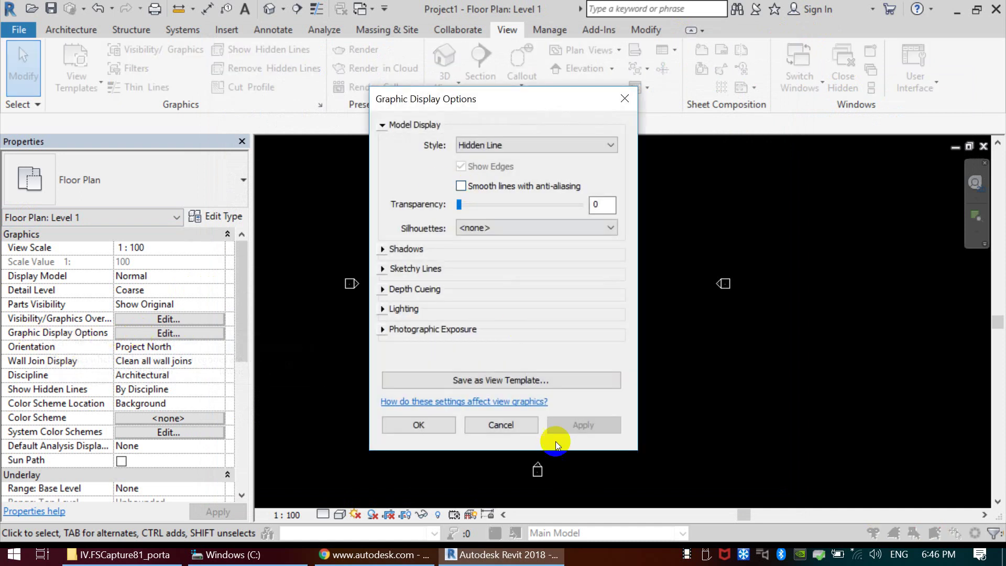
pyautogui.click(436, 427)
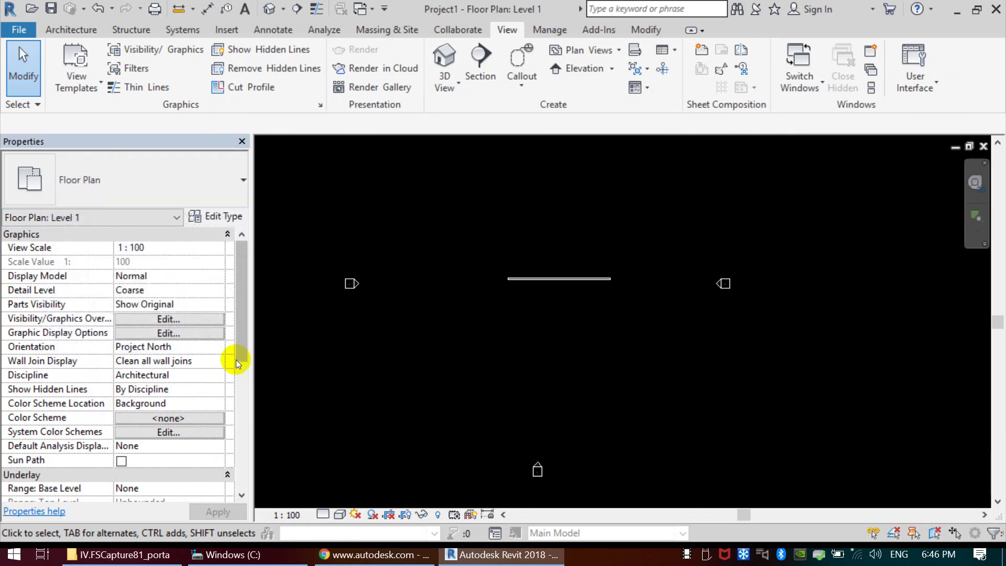
pyautogui.click(220, 347)
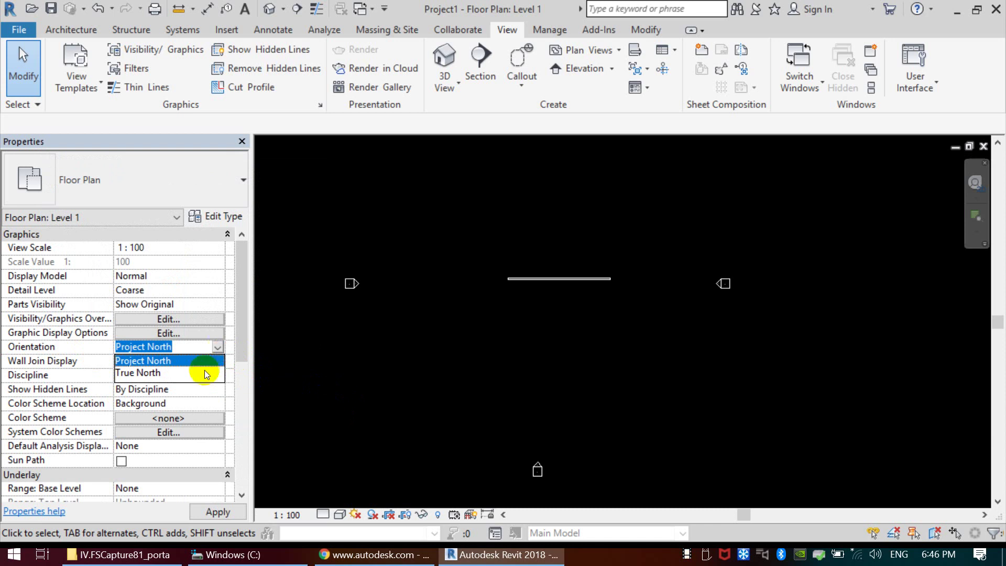
pyautogui.click(207, 363)
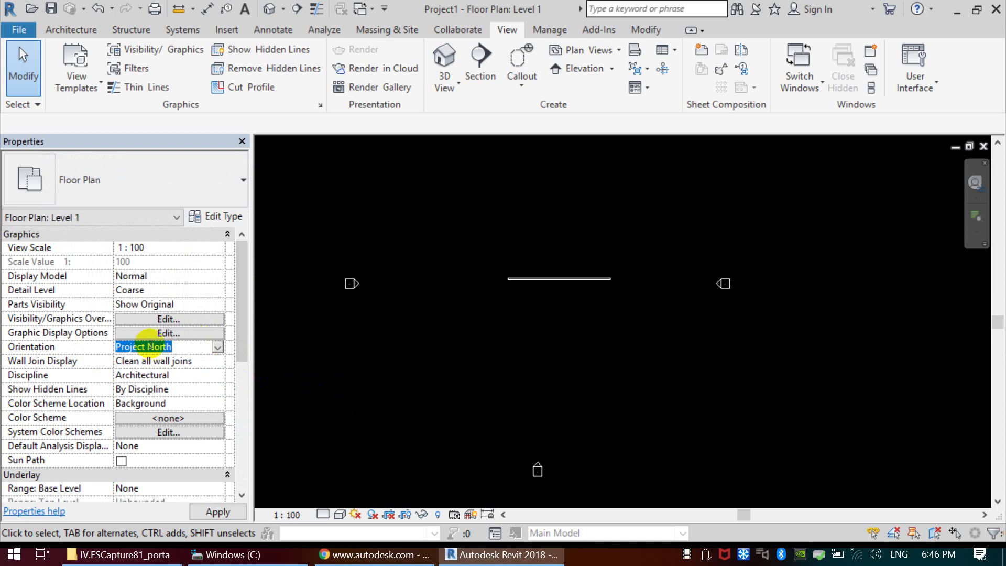
pyautogui.click(202, 349)
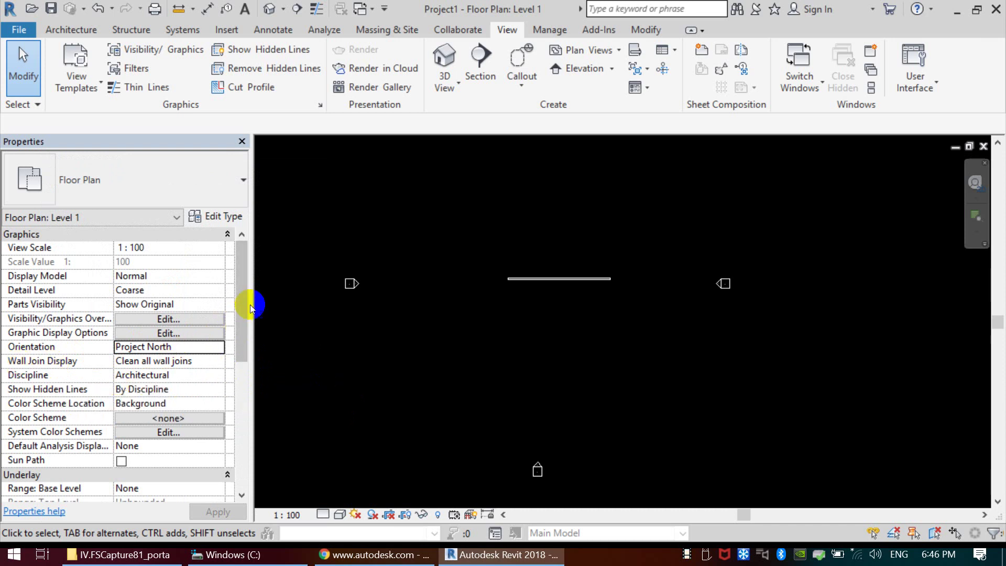
pyautogui.moveTo(237, 303); pyautogui.dragTo(237, 333)
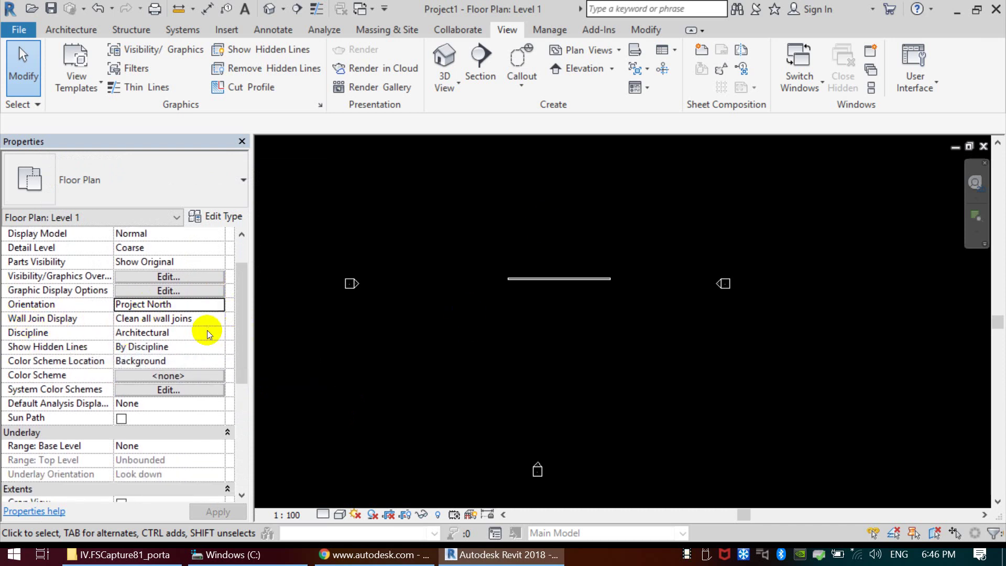
pyautogui.click(744, 355)
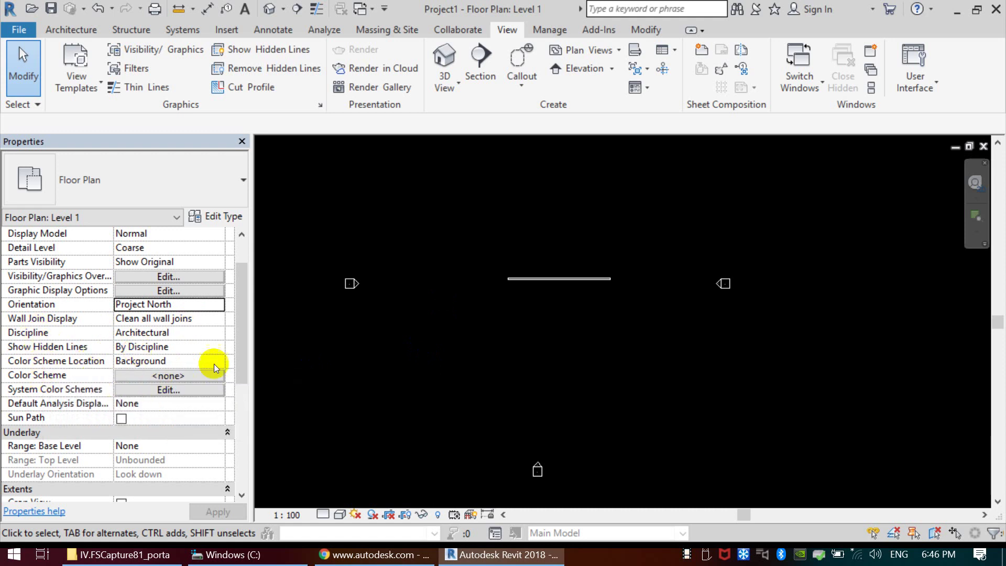
pyautogui.moveTo(241, 290); pyautogui.dragTo(243, 327)
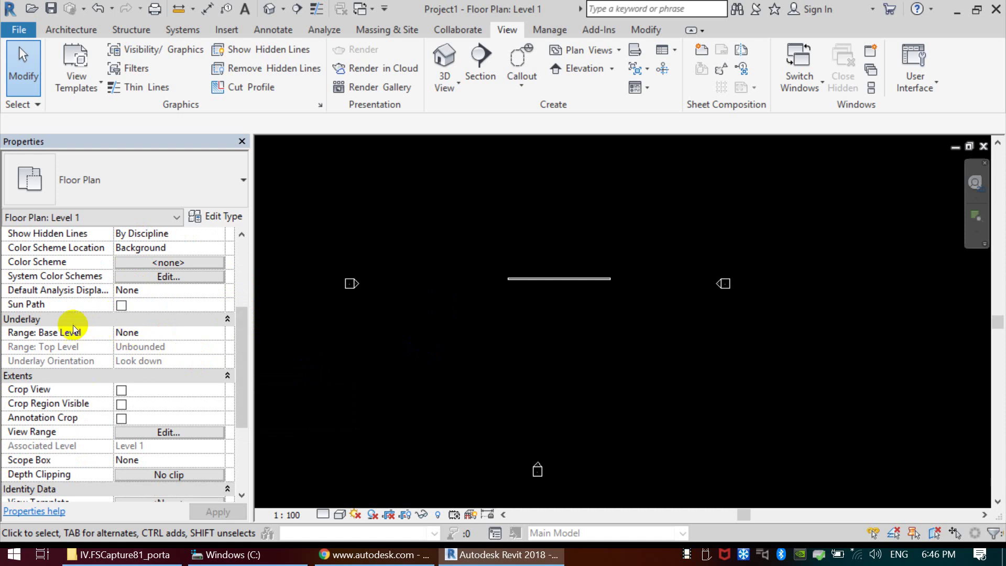
pyautogui.click(243, 324)
pyautogui.moveTo(243, 324); pyautogui.dragTo(244, 353)
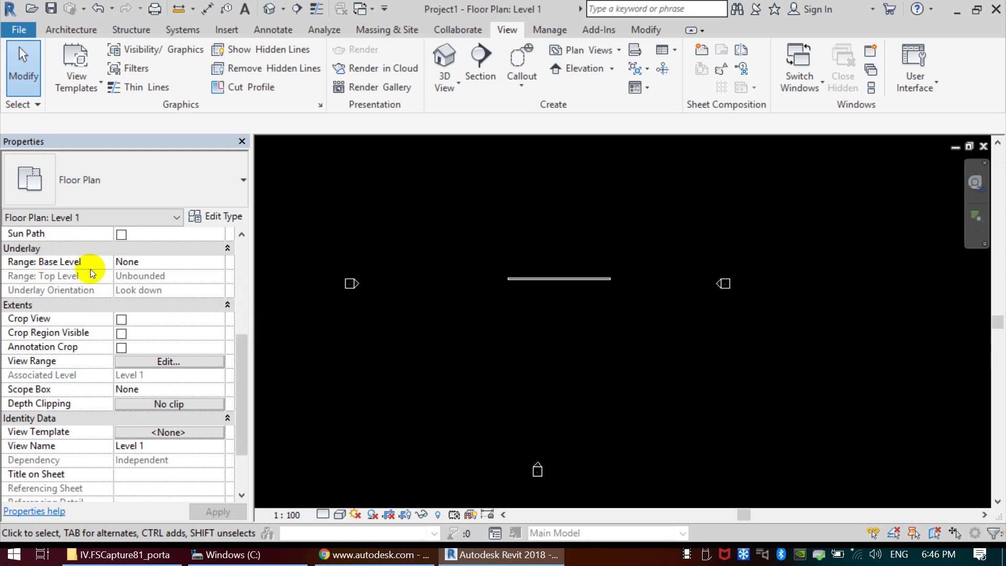
pyautogui.click(474, 289)
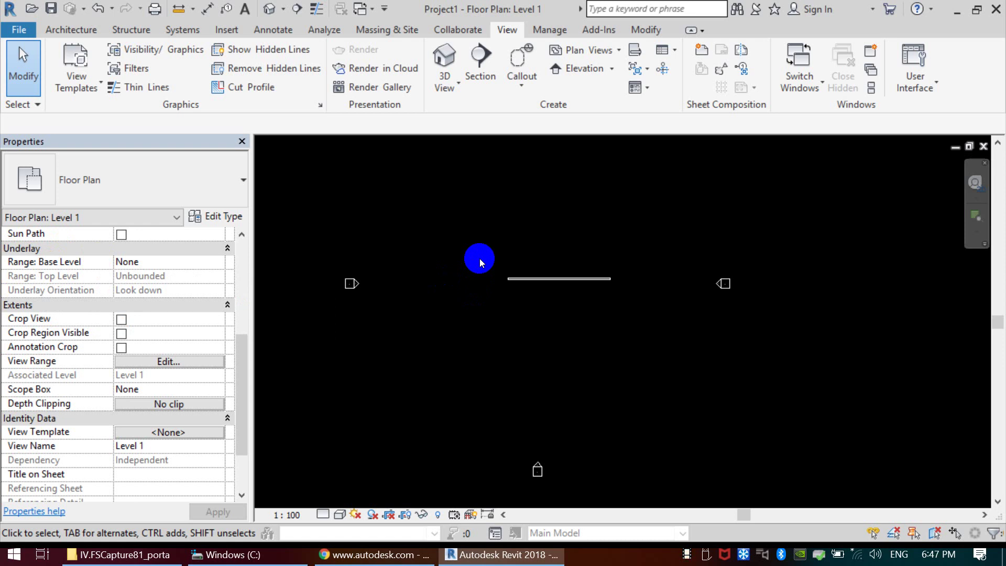
pyautogui.click(218, 262)
pyautogui.click(153, 288)
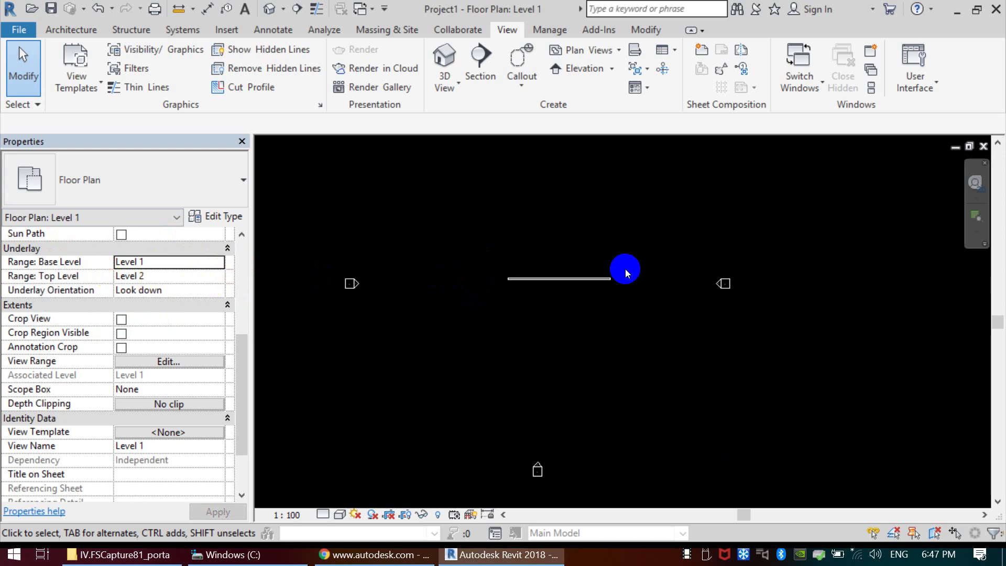
pyautogui.click(219, 292)
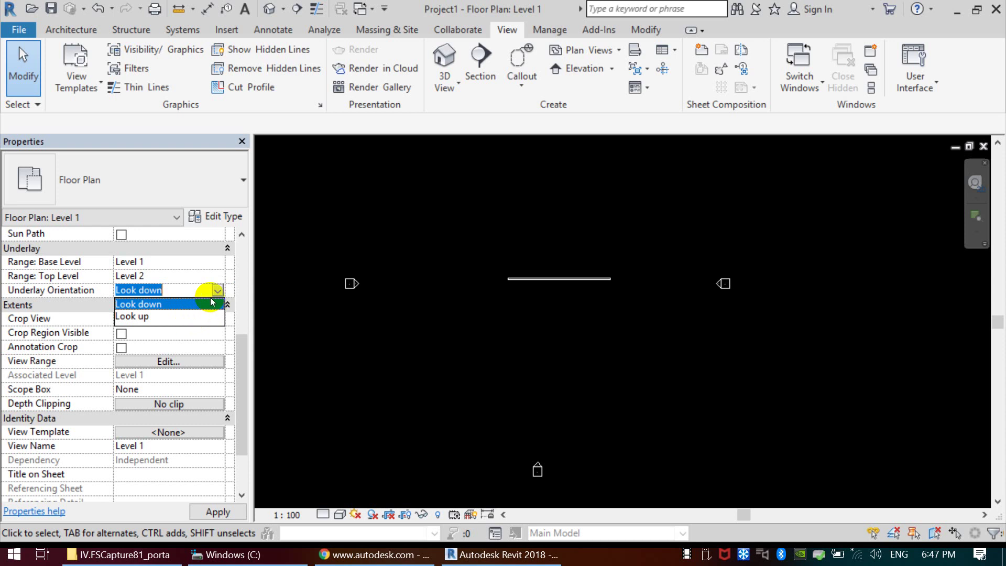
pyautogui.click(209, 286)
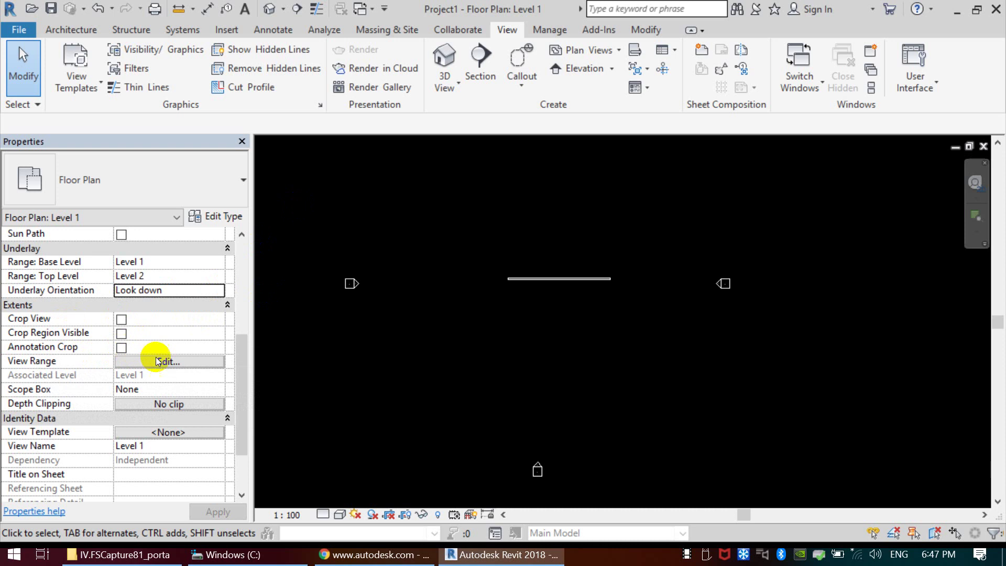
pyautogui.click(187, 364)
pyautogui.moveTo(801, 165); pyautogui.dragTo(695, 116)
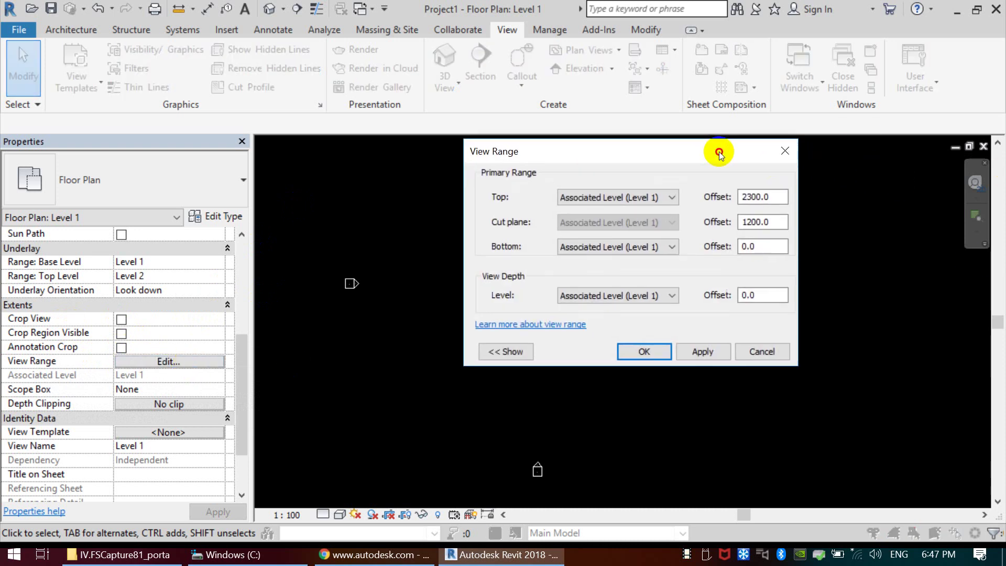
pyautogui.click(475, 319)
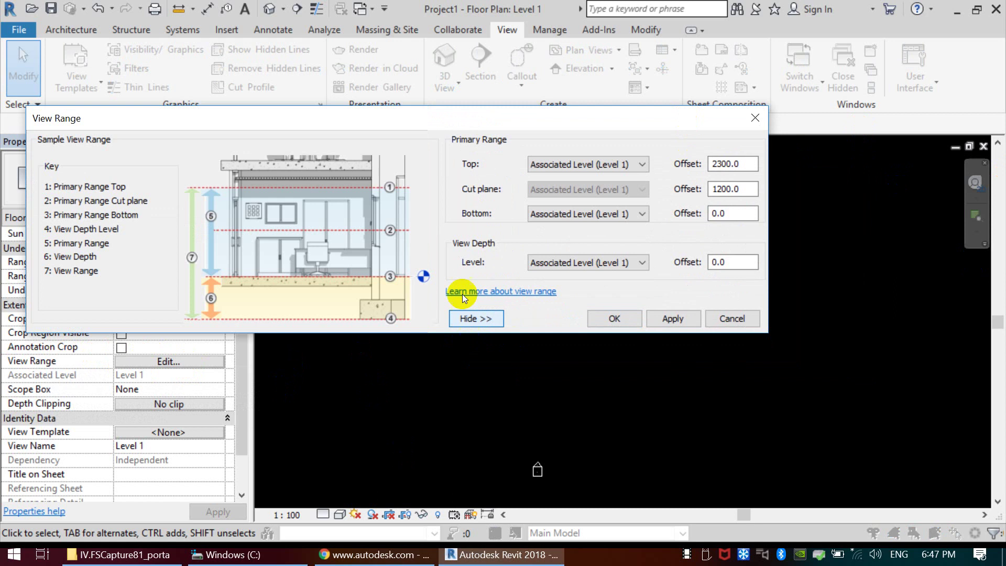
pyautogui.moveTo(461, 114); pyautogui.dragTo(497, 78)
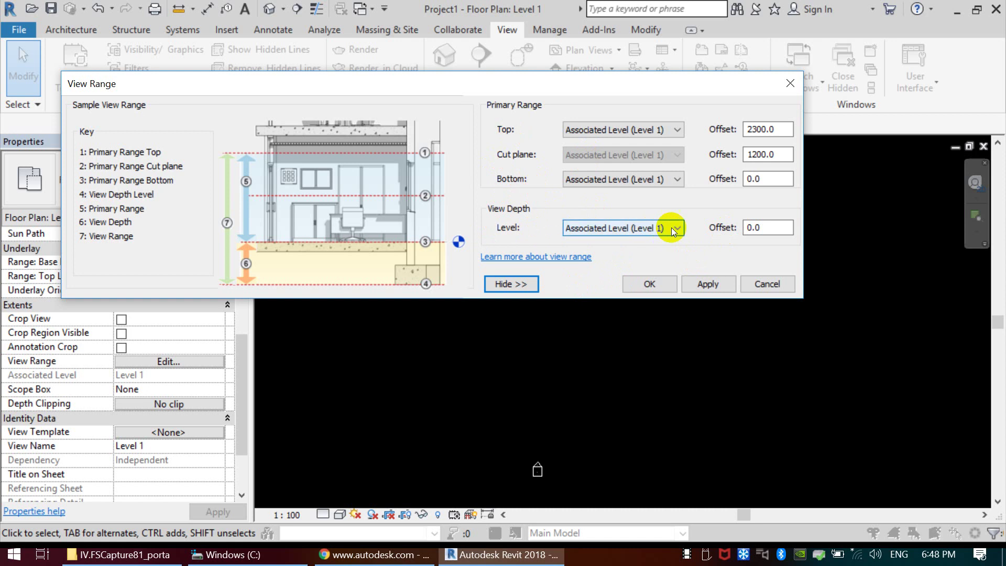
pyautogui.click(766, 224)
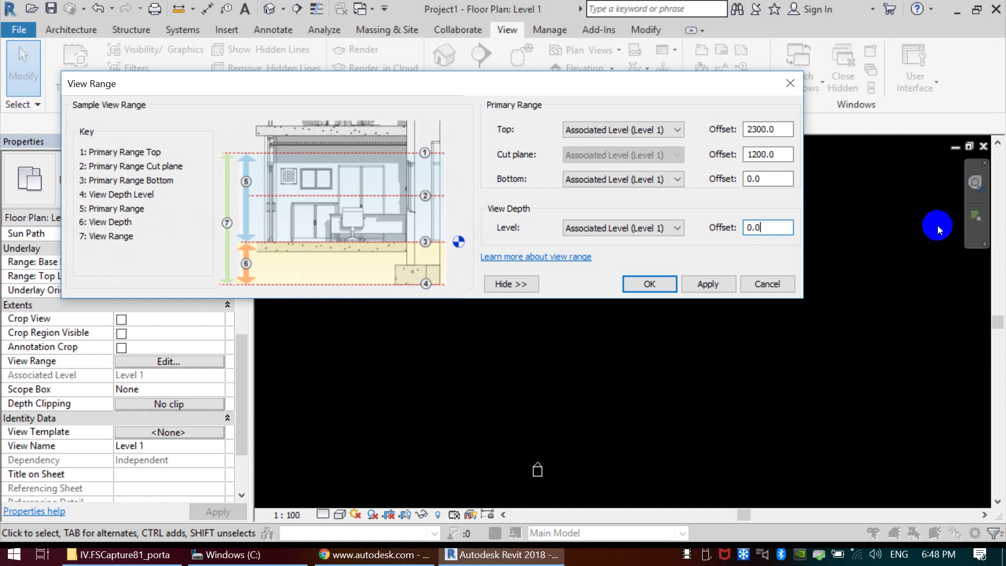
pyautogui.click(659, 282)
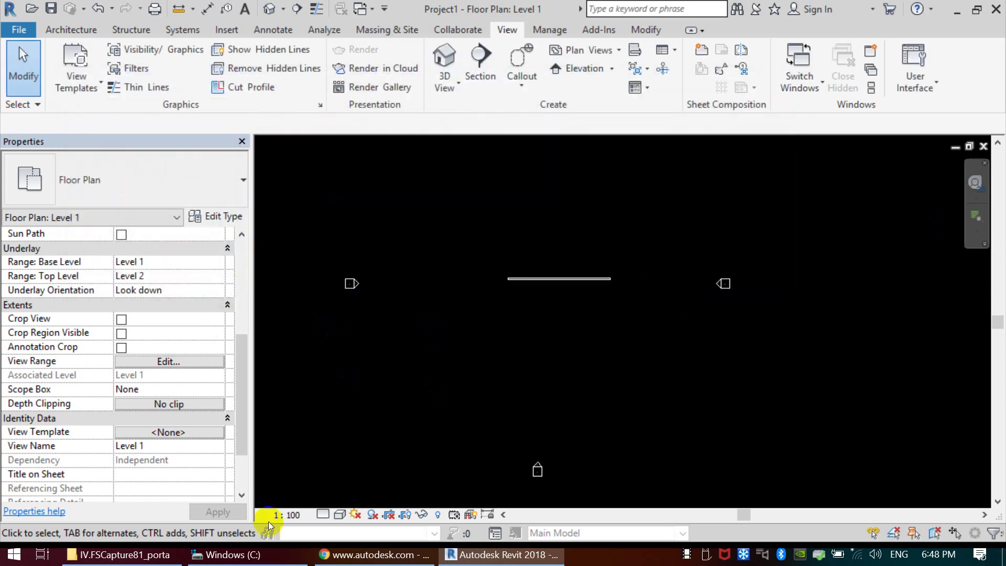
# - Review the Scope Box choices for Level 1, leaving it set to None
pyautogui.moveTo(246, 341); pyautogui.dragTo(247, 364)
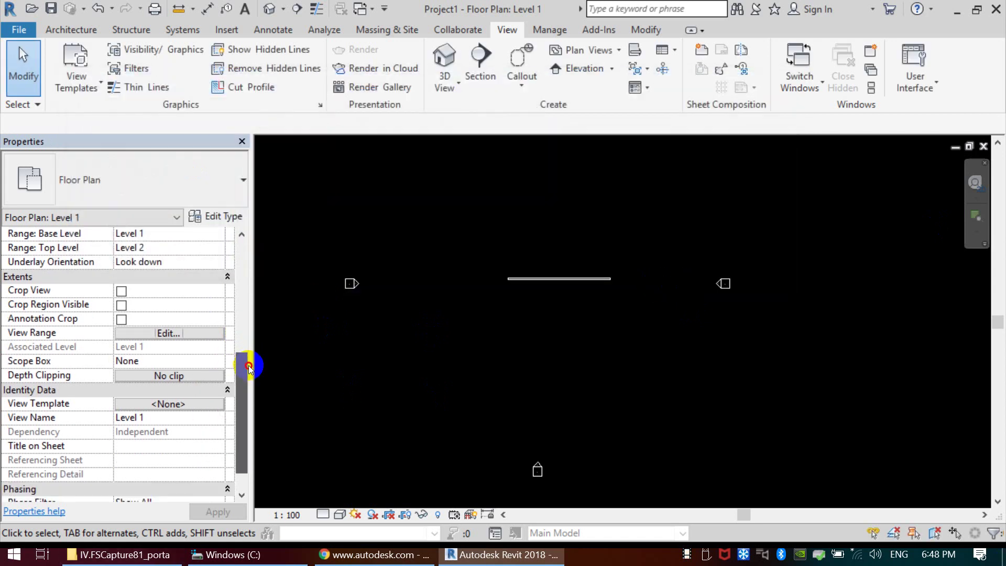
pyautogui.click(182, 362)
pyautogui.click(216, 356)
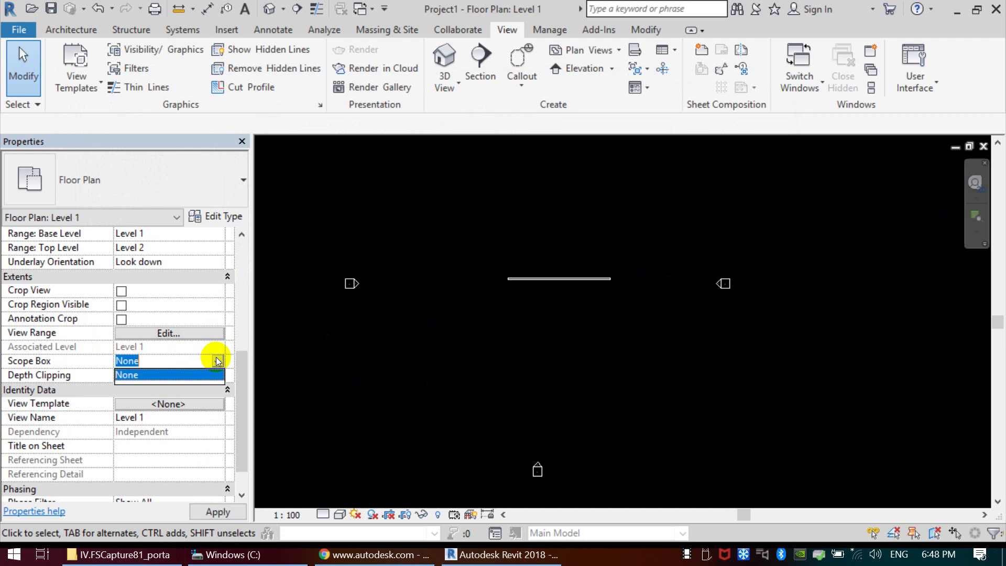
pyautogui.click(394, 358)
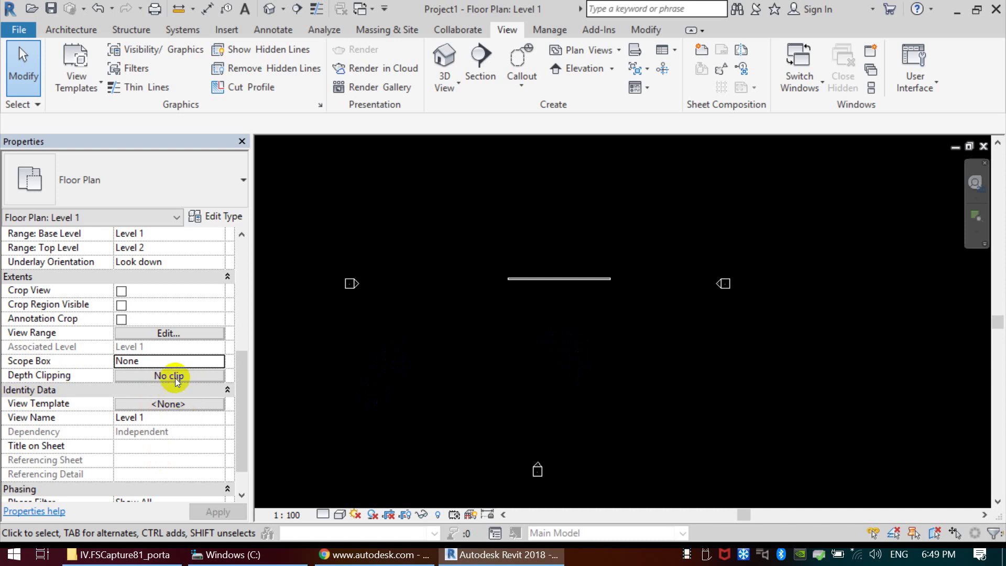
# - Scroll Properties and open the View Template <None> assignment list
pyautogui.click(300, 433)
pyautogui.scroll(5, 241, 365)
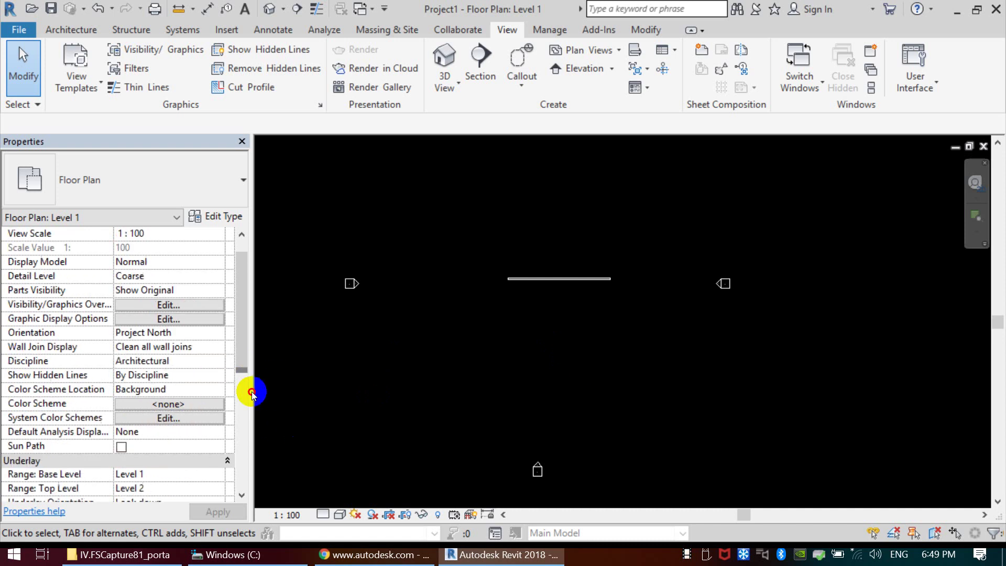
pyautogui.moveTo(238, 330); pyautogui.dragTo(240, 451)
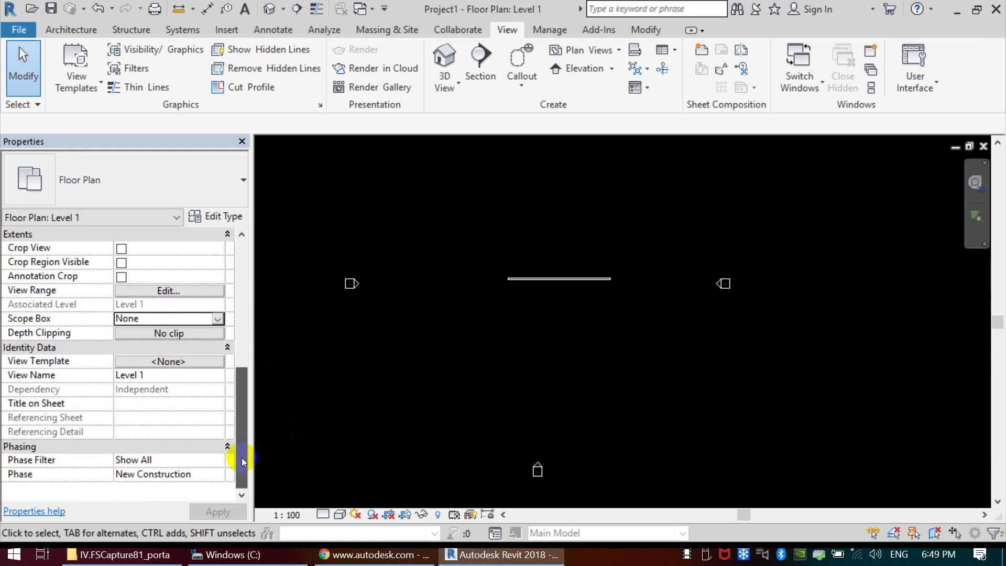
pyautogui.click(175, 362)
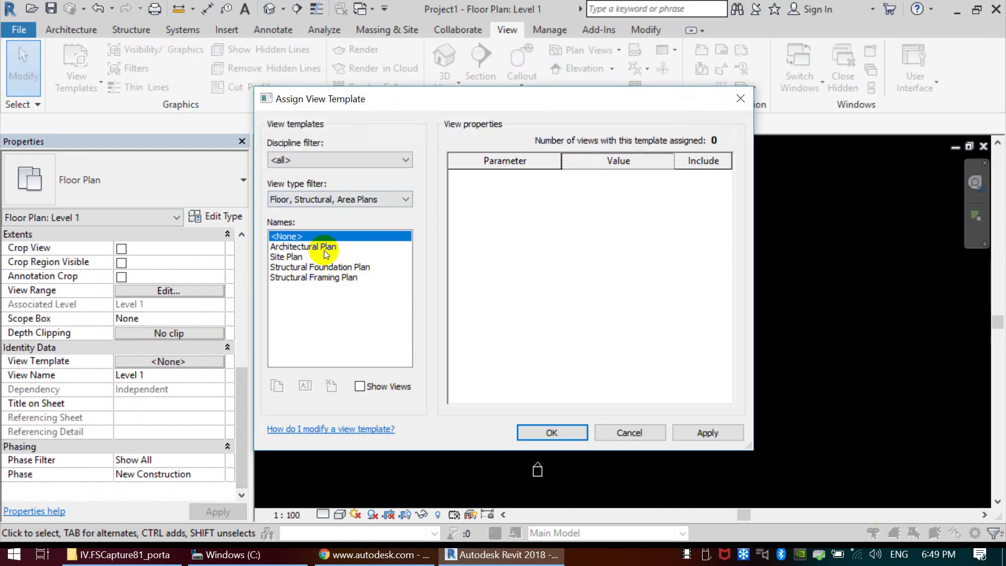
# - Preview Architectural Plan, revert to <None>, and close Assign View Template with OK
pyautogui.click(296, 247)
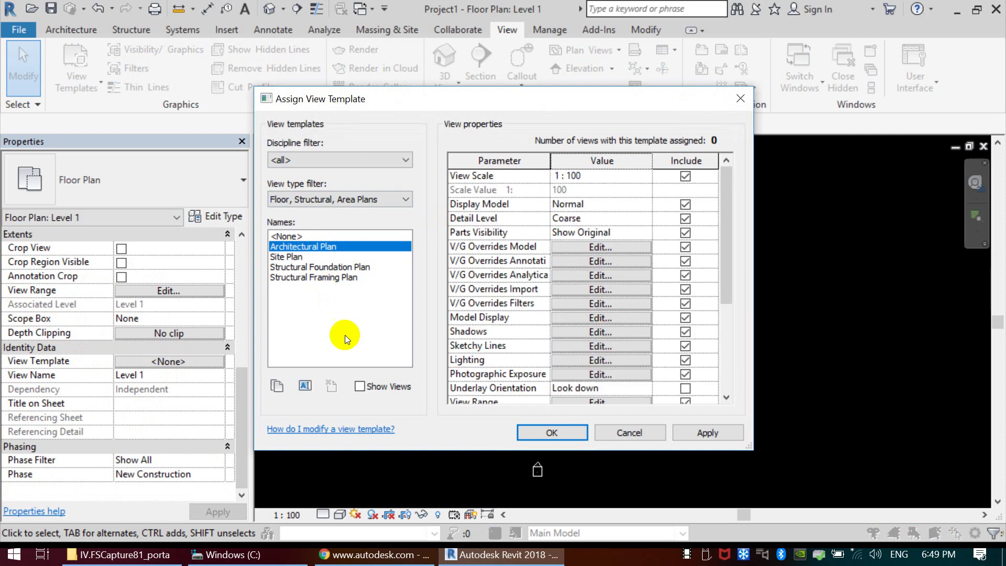
pyautogui.click(307, 237)
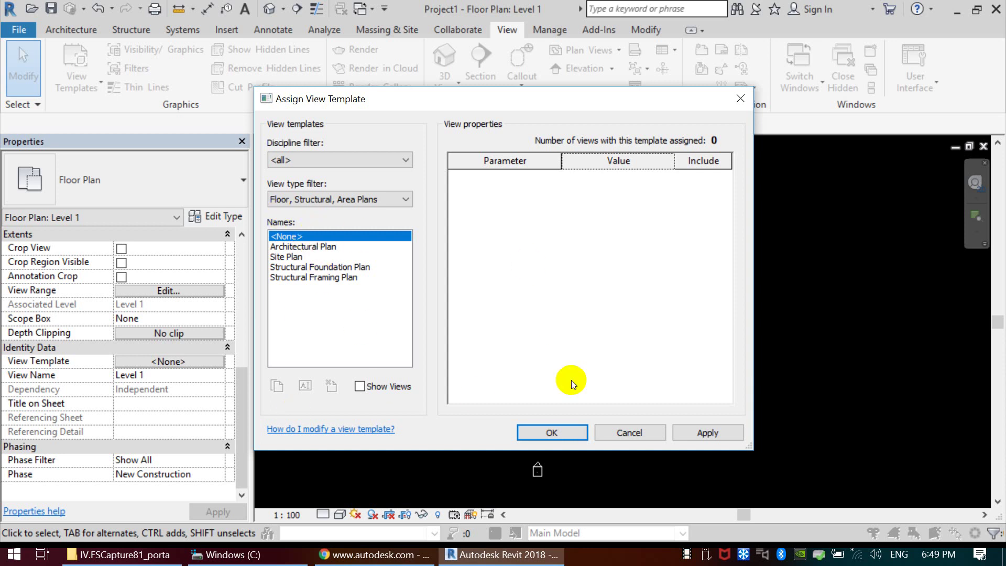
pyautogui.click(553, 434)
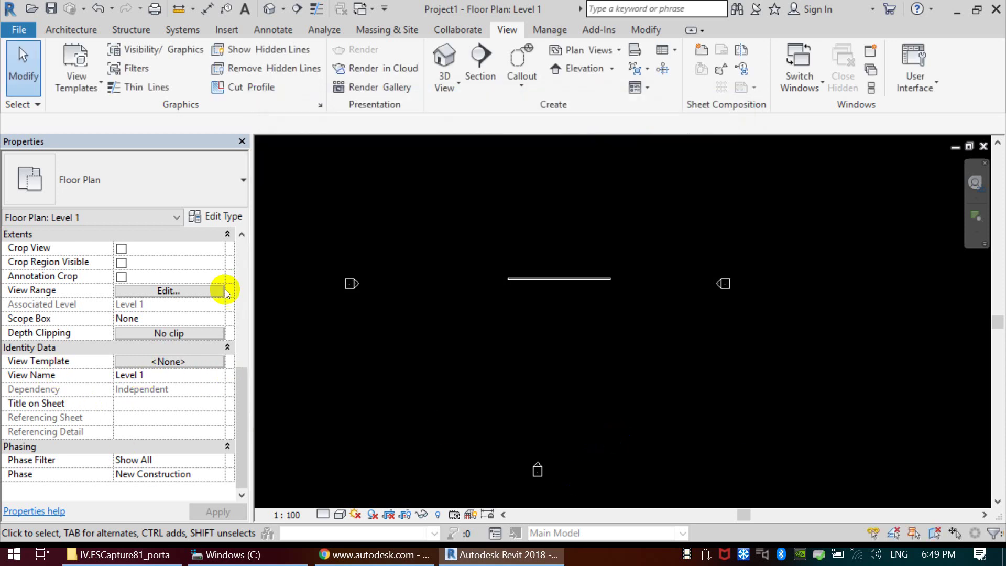
# - Zoom the plan to fit, narrow Properties, close MEP Fabrication Parts, and list interface panels
pyautogui.click(439, 346)
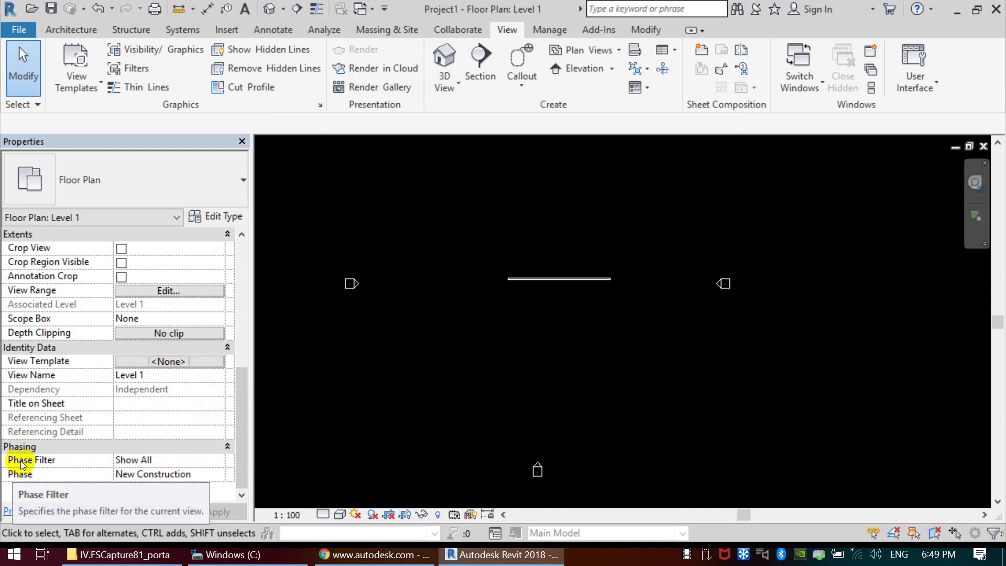
pyautogui.click(475, 348)
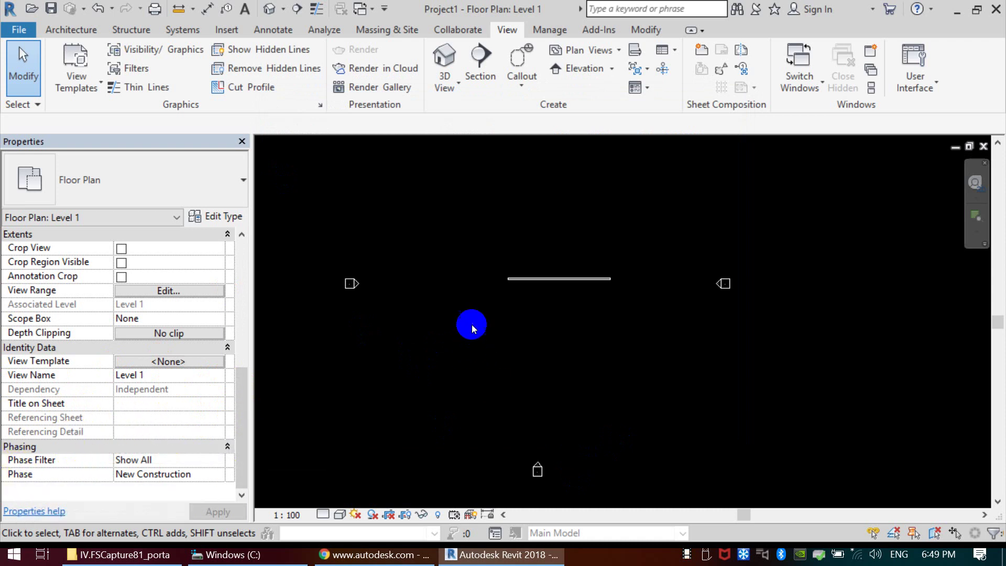
pyautogui.middleClick(488, 350)
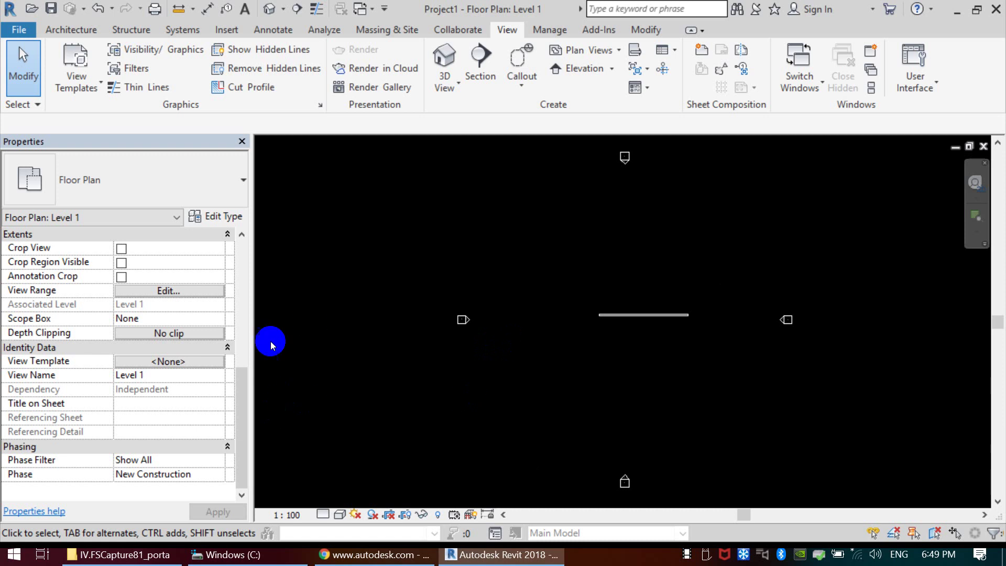
pyautogui.moveTo(252, 167); pyautogui.dragTo(176, 172)
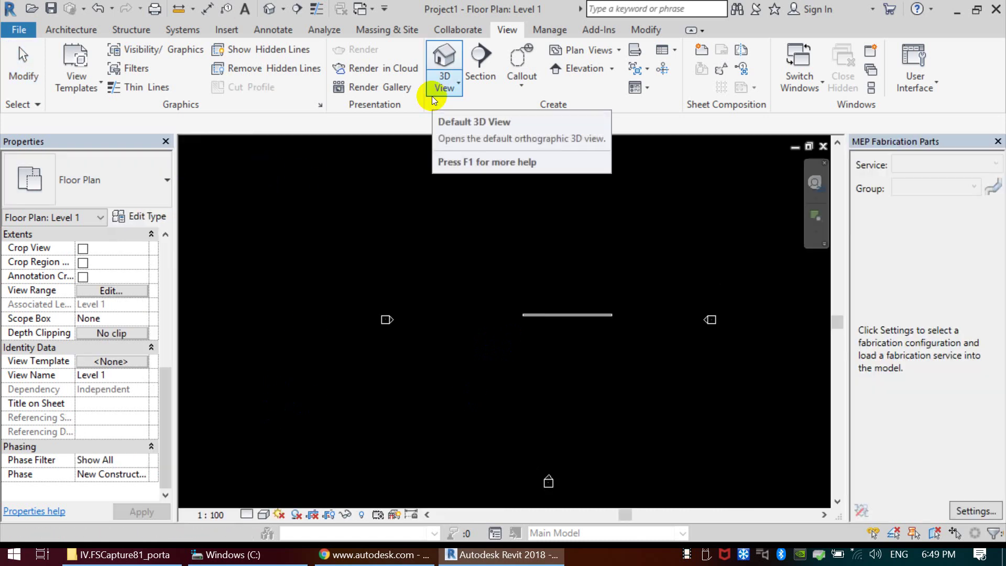
pyautogui.click(485, 56)
pyautogui.click(997, 141)
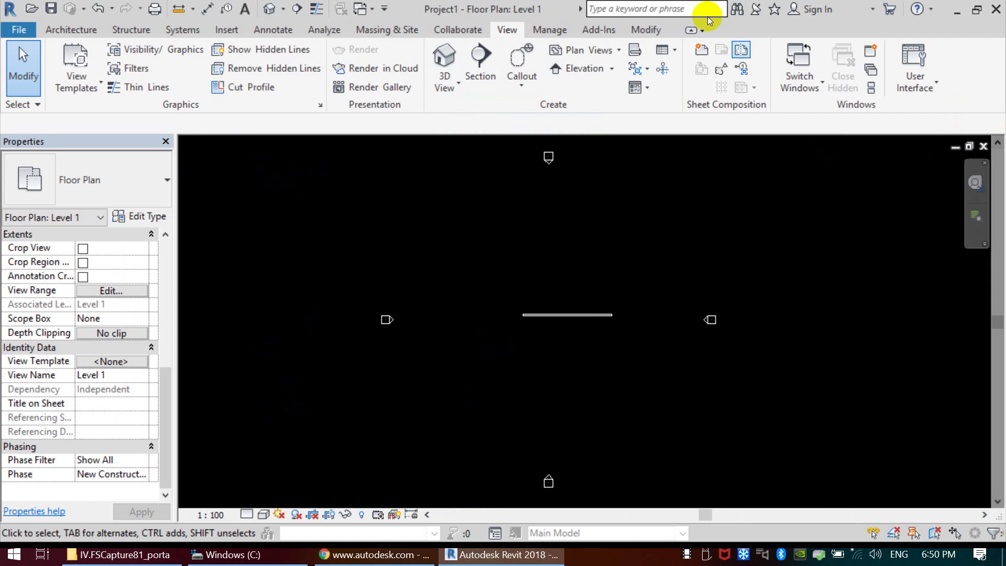
pyautogui.click(919, 84)
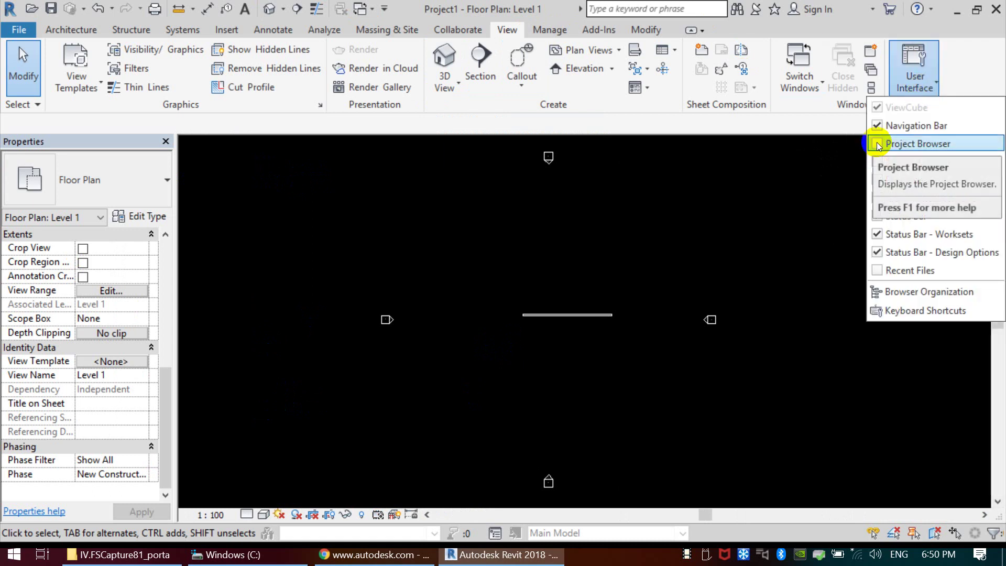
# - Turn on the Project Browser and dock it on the right beside the plan
pyautogui.click(854, 236)
pyautogui.click(930, 93)
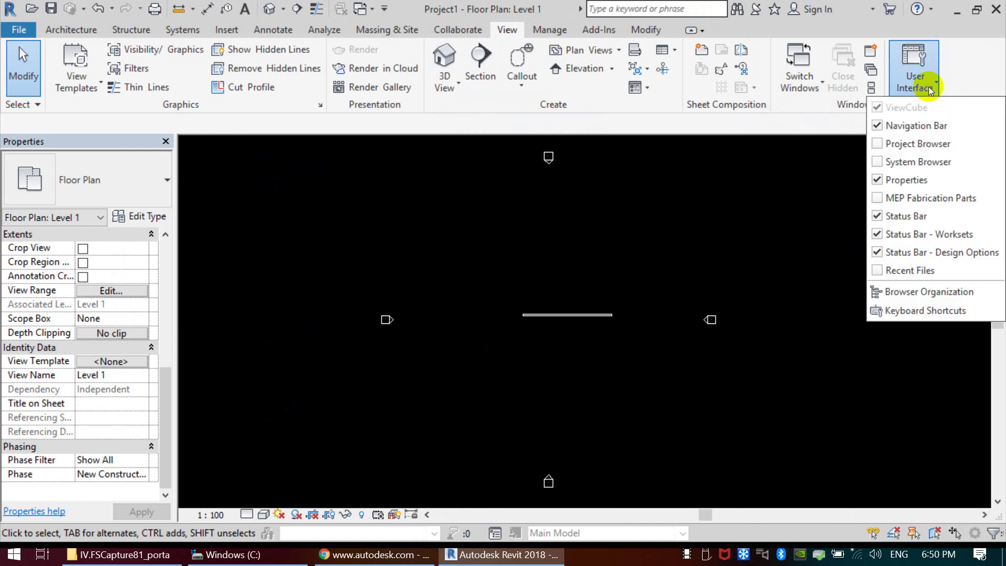
pyautogui.click(874, 145)
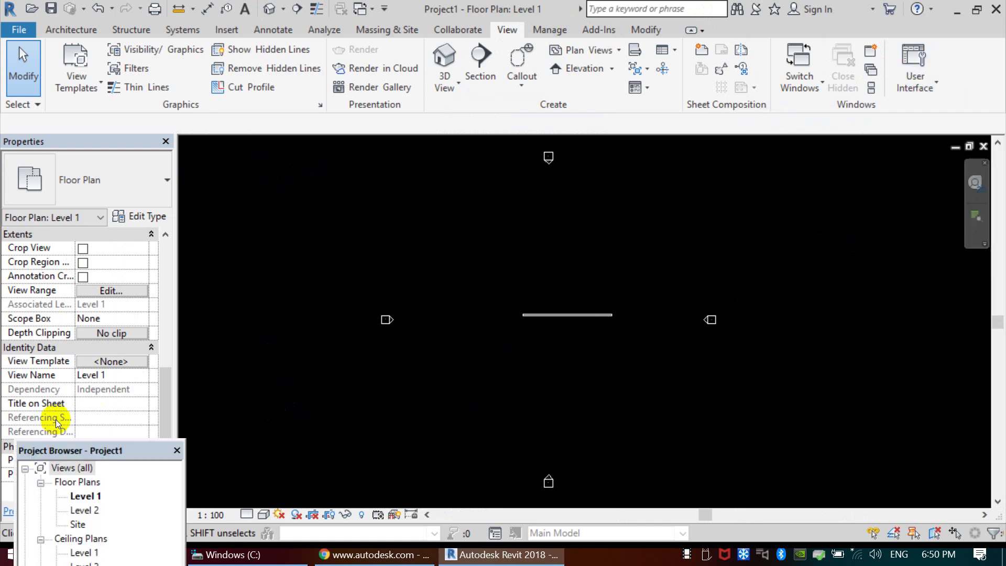
pyautogui.moveTo(144, 450)
pyautogui.mouseDown()
pyautogui.moveTo(953, 193)
pyautogui.moveTo(995, 157)
pyautogui.mouseUp()
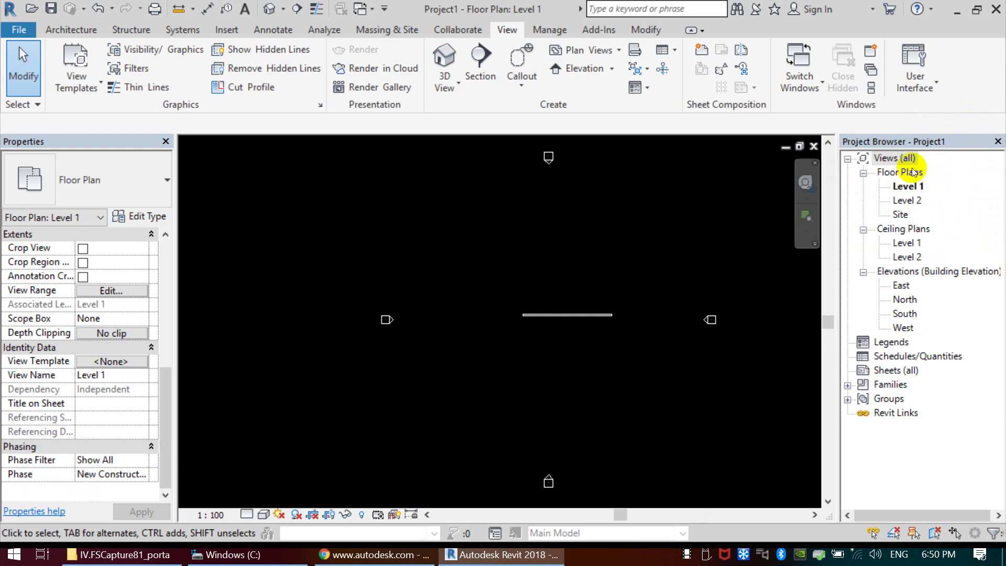
# - Browse the Project Browser's Legends, Families, Groups and Revit Links branches
pyautogui.click(549, 208)
pyautogui.moveTo(663, 277); pyautogui.dragTo(591, 242, button='middle')
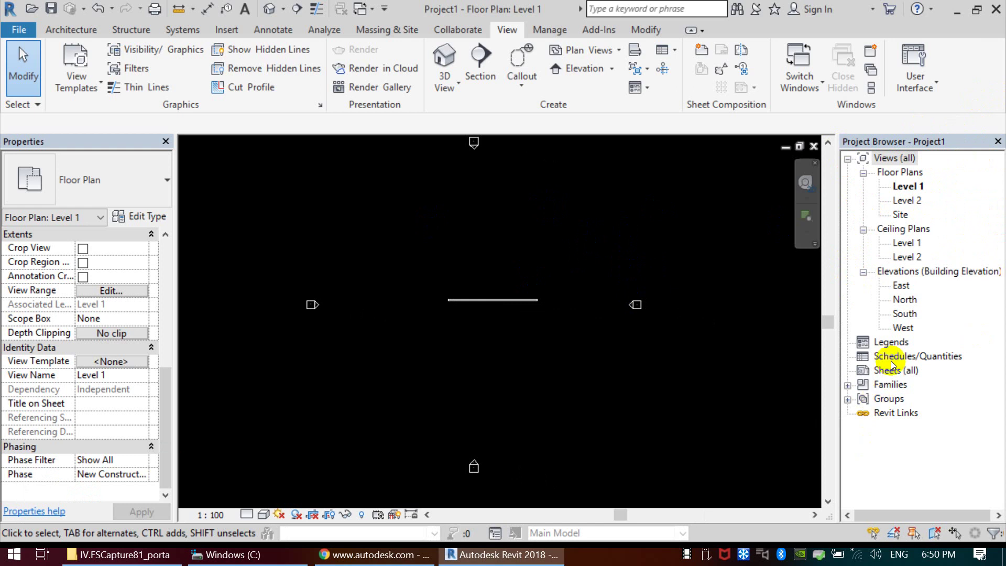
pyautogui.click(891, 343)
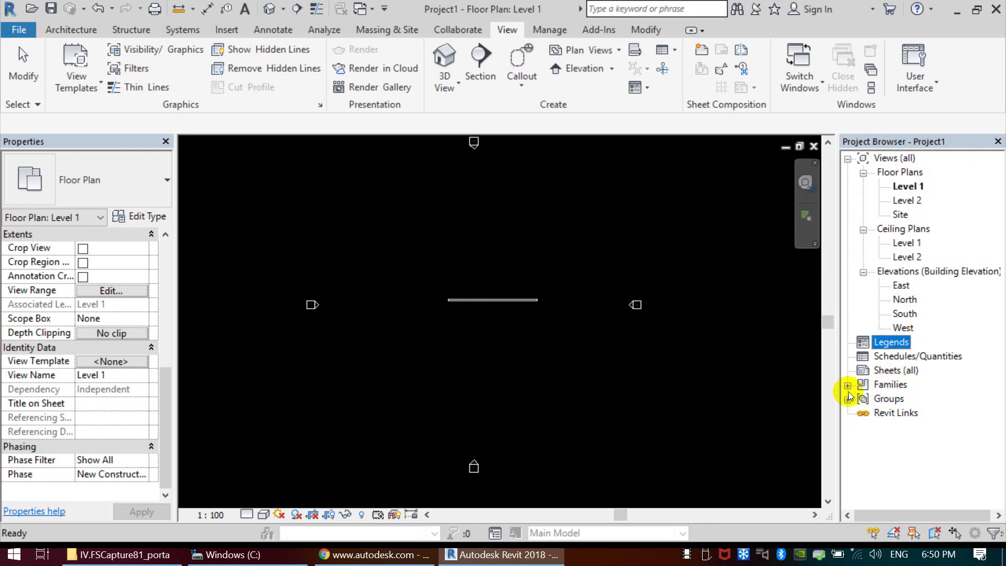
pyautogui.click(889, 386)
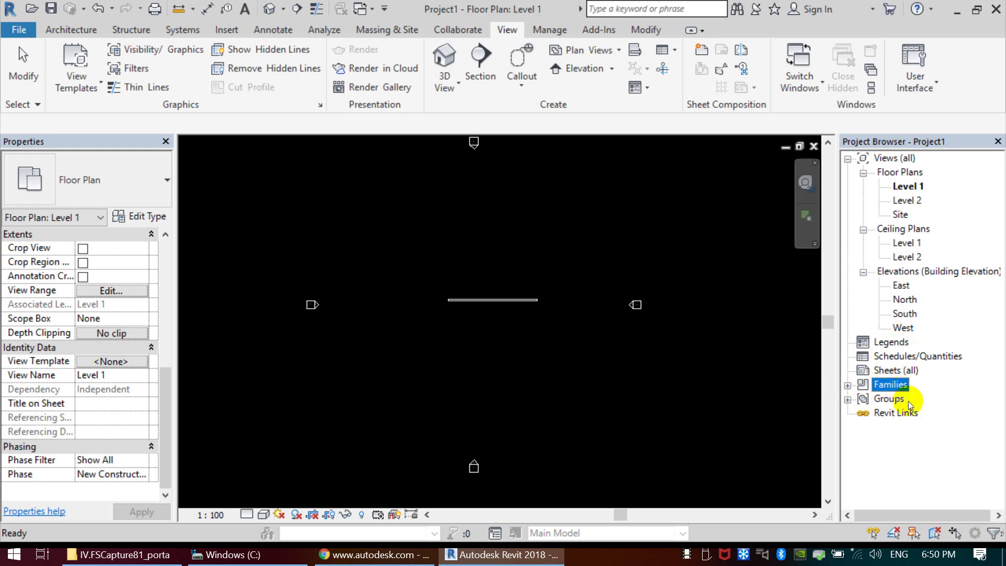
pyautogui.click(892, 401)
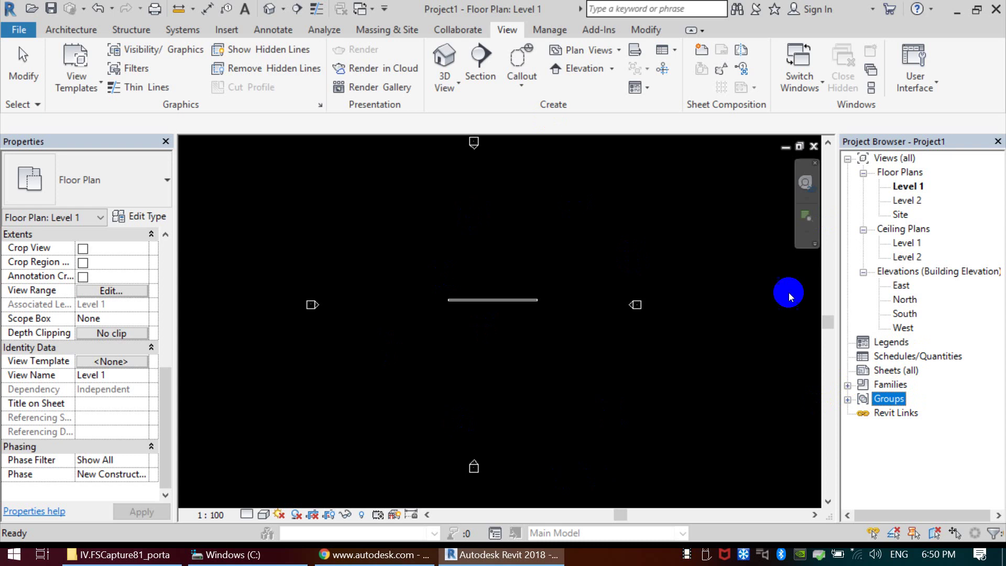
pyautogui.click(898, 415)
pyautogui.click(614, 268)
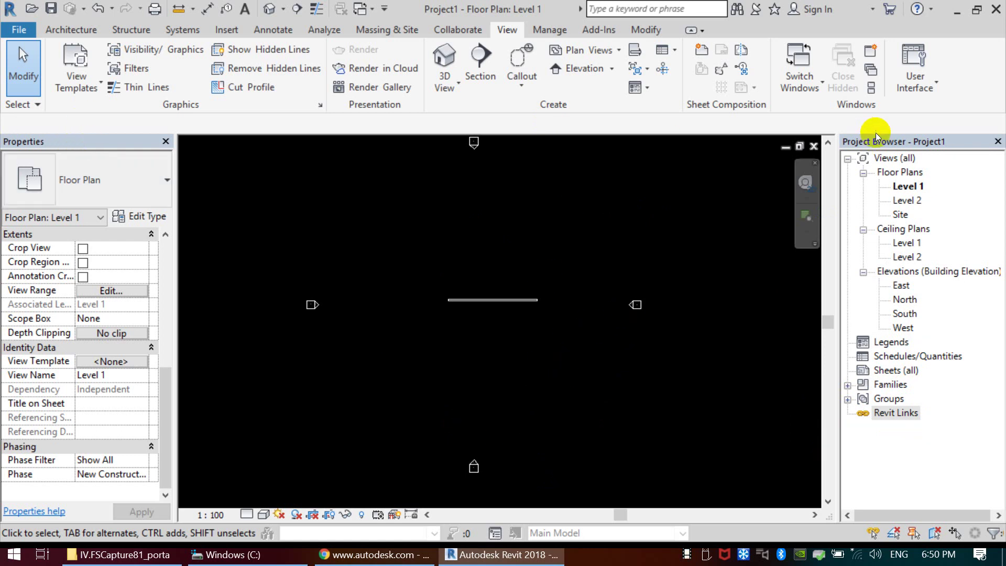
pyautogui.click(264, 476)
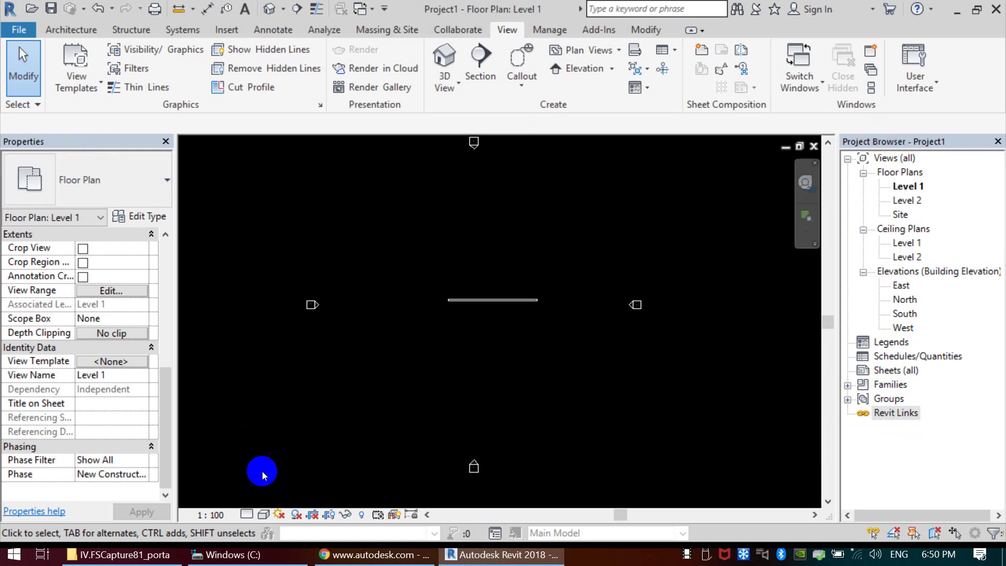
pyautogui.click(210, 515)
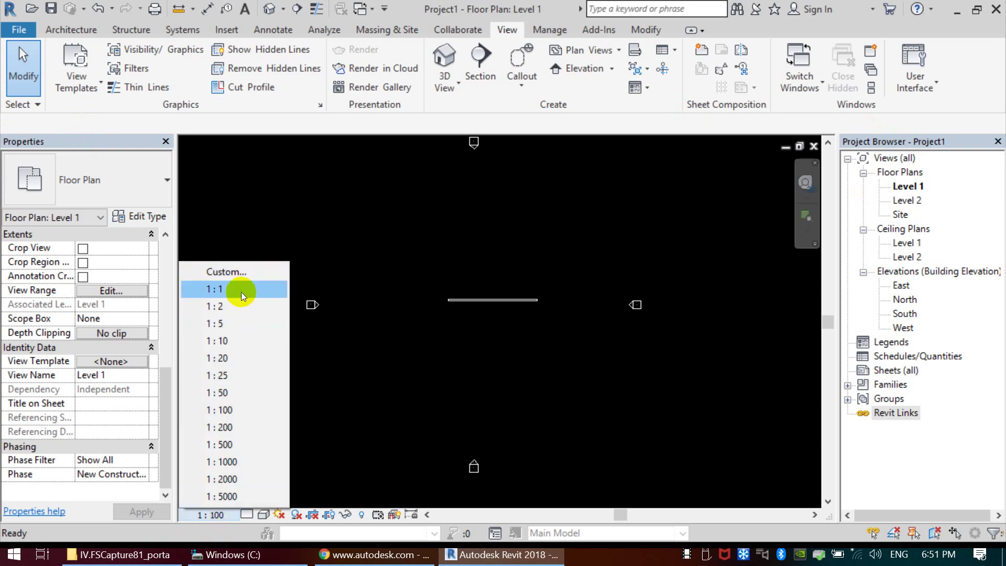
pyautogui.click(266, 413)
pyautogui.click(213, 517)
pyautogui.click(256, 270)
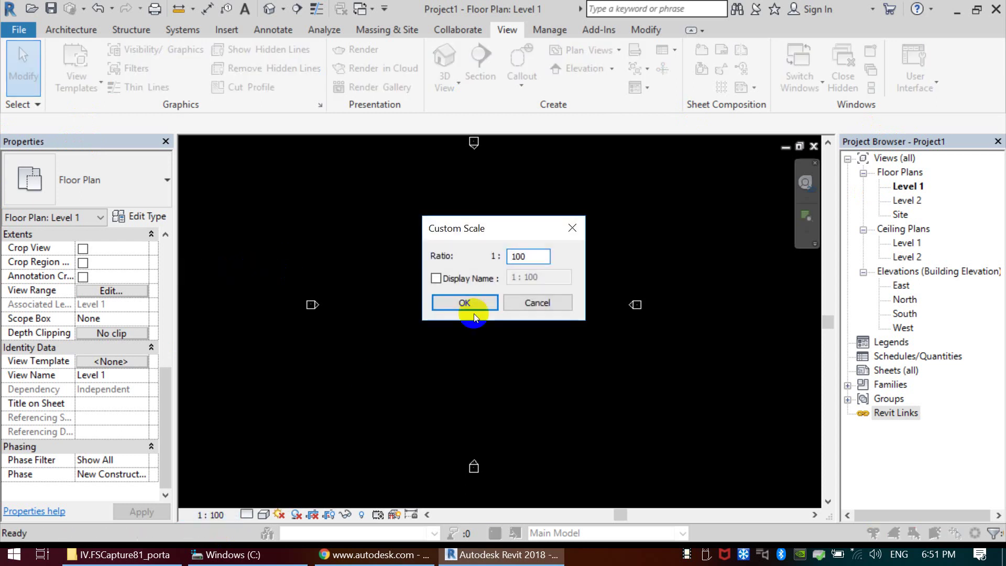
pyautogui.write('15')
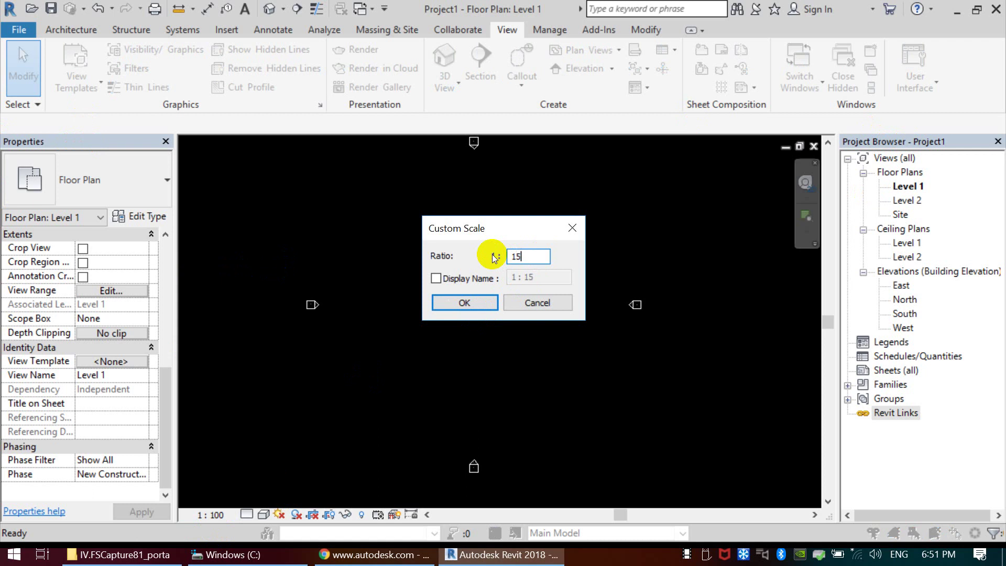
pyautogui.write('0')
pyautogui.click(475, 301)
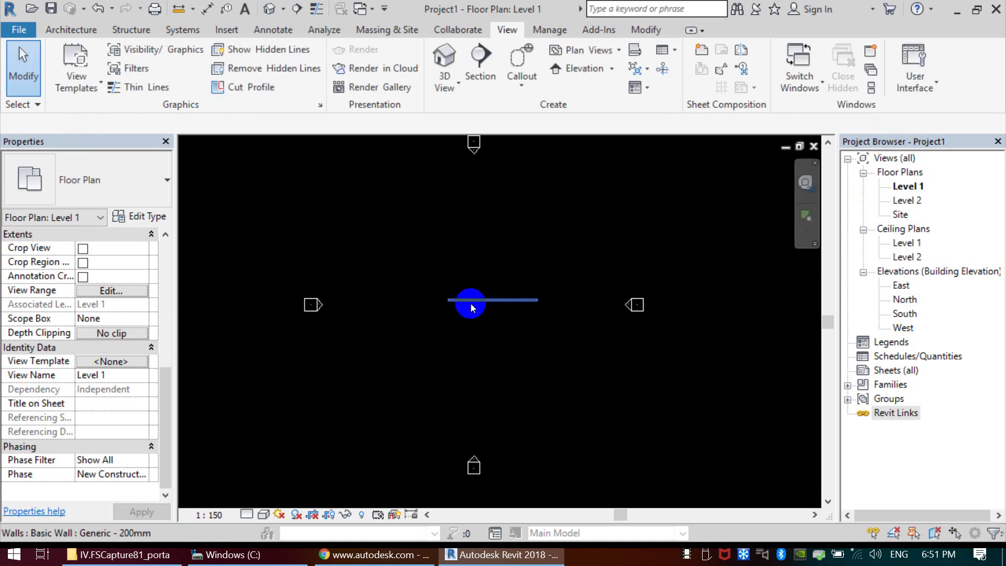
pyautogui.click(209, 514)
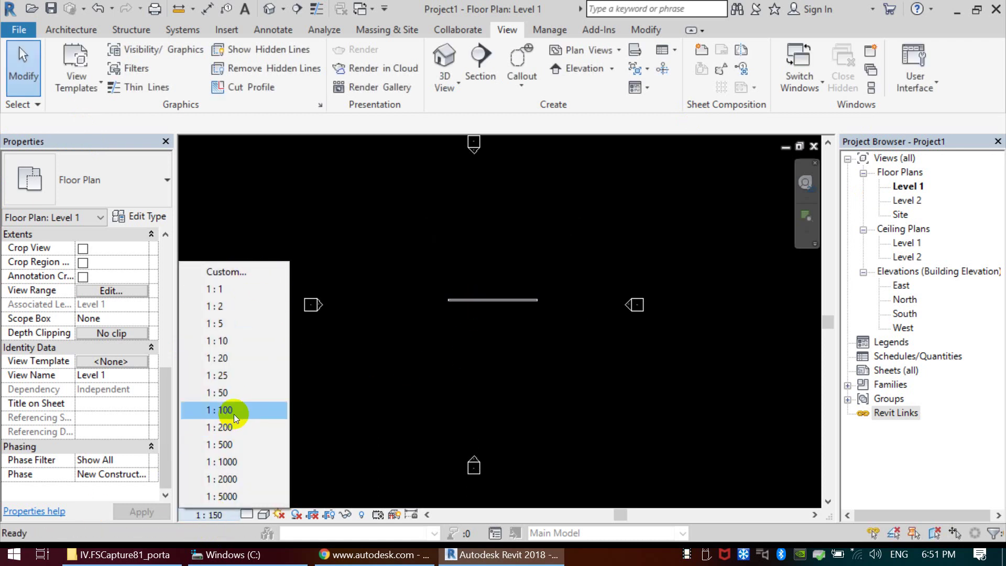
pyautogui.click(234, 411)
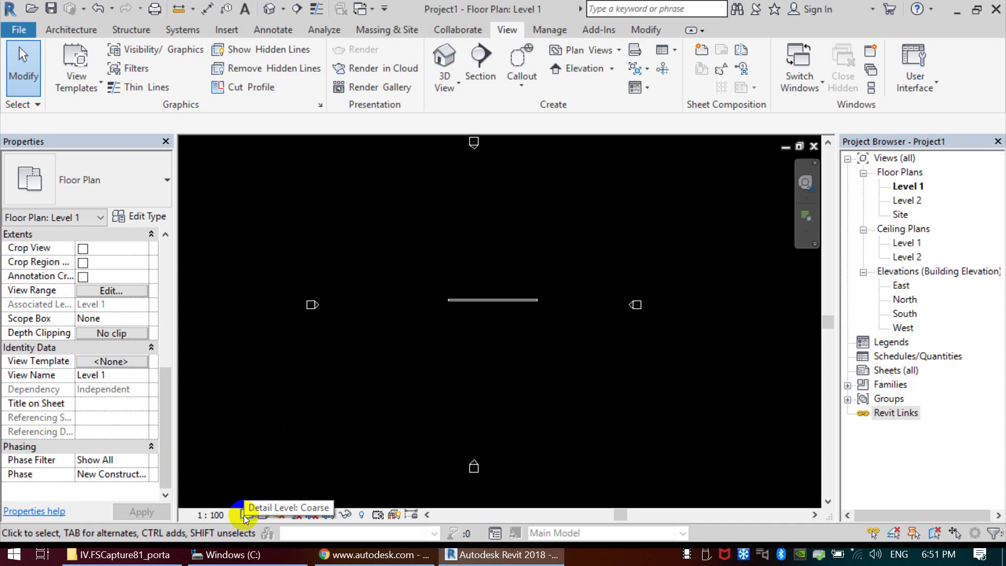
# - Set the Graphics background colour in Options to White
pyautogui.click(244, 514)
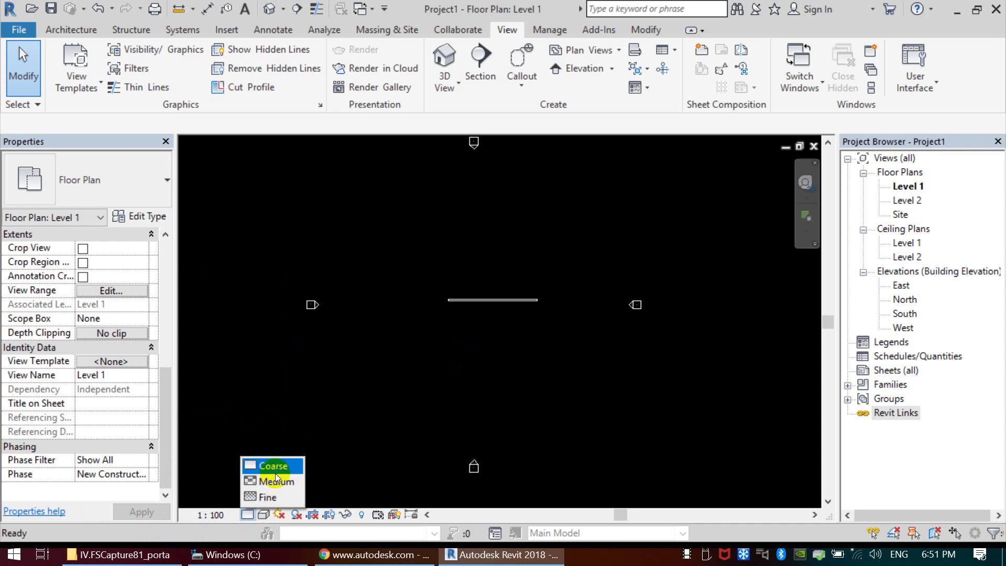
pyautogui.click(489, 342)
pyautogui.scroll(3, 493, 298)
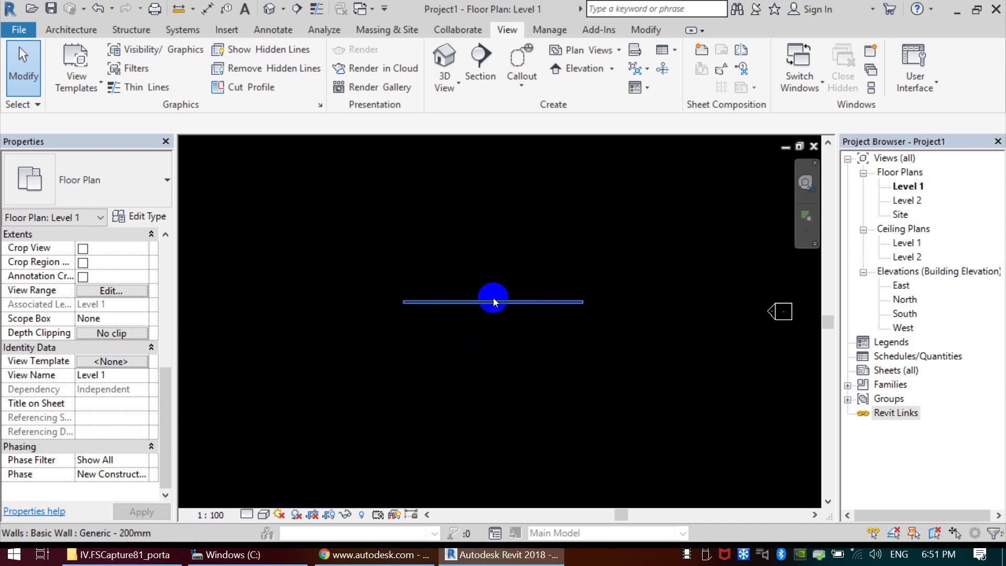
pyautogui.scroll(3, 458, 315)
pyautogui.scroll(1, 457, 316)
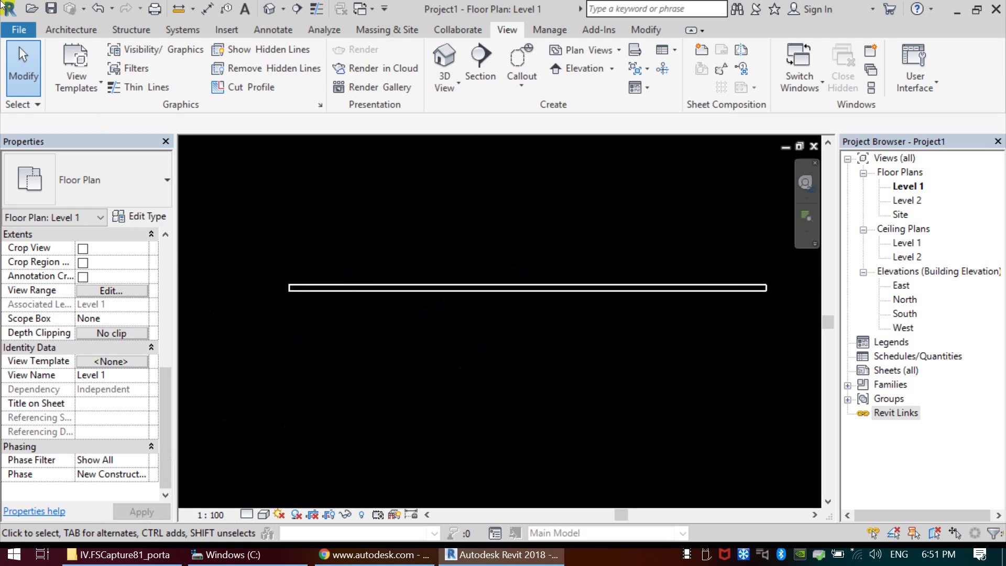
pyautogui.click(13, 34)
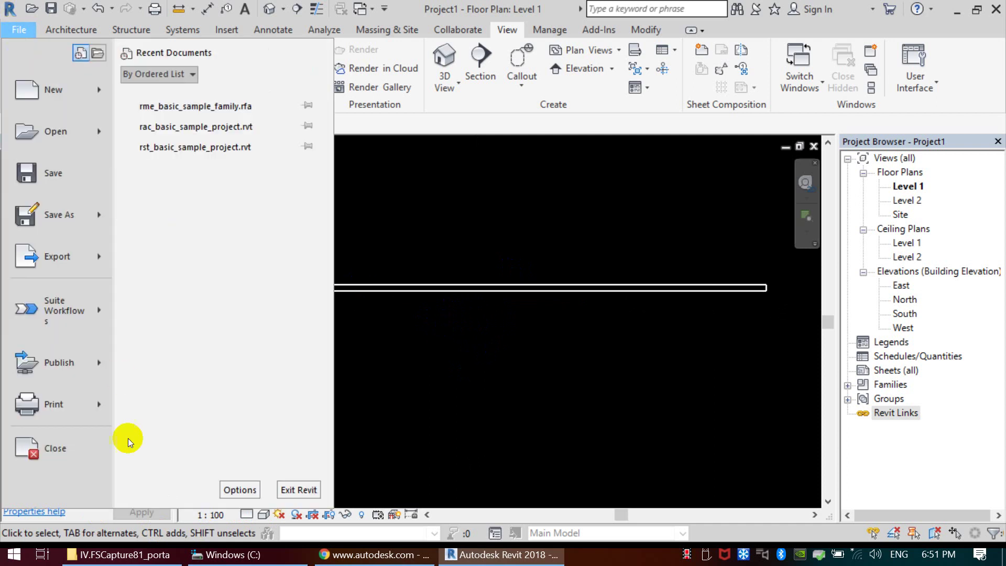
pyautogui.click(236, 489)
pyautogui.click(331, 83)
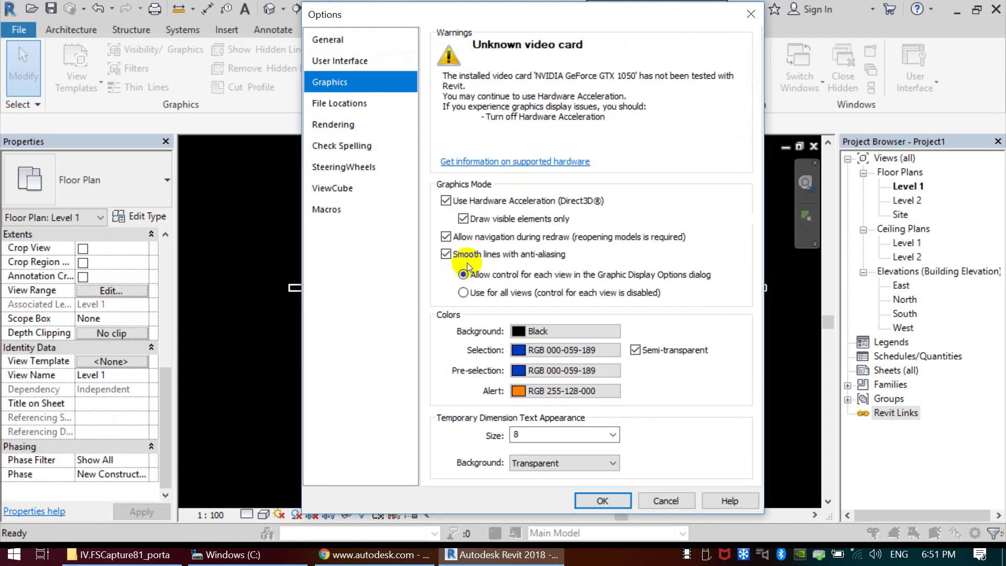
pyautogui.click(575, 333)
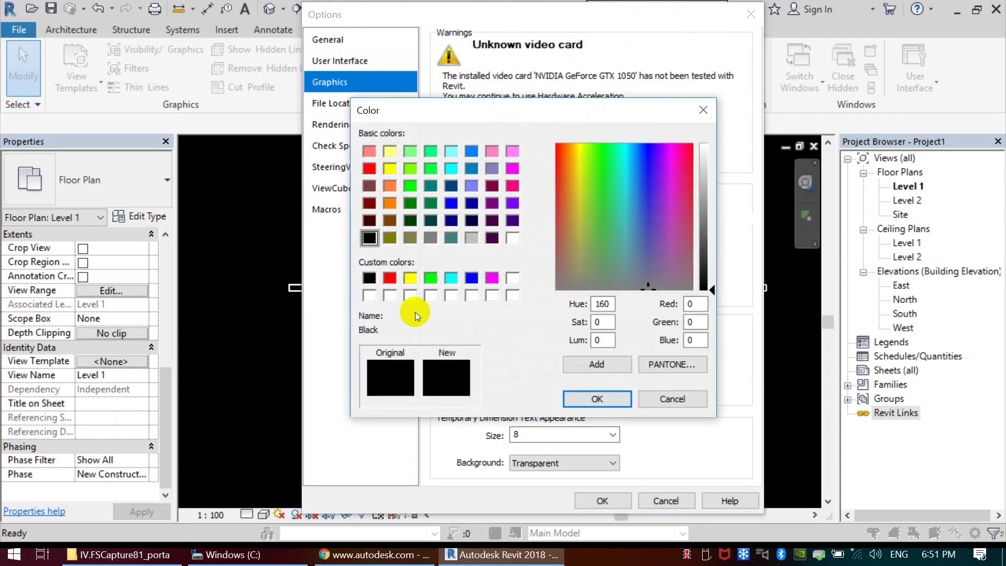
pyautogui.click(511, 239)
pyautogui.click(612, 402)
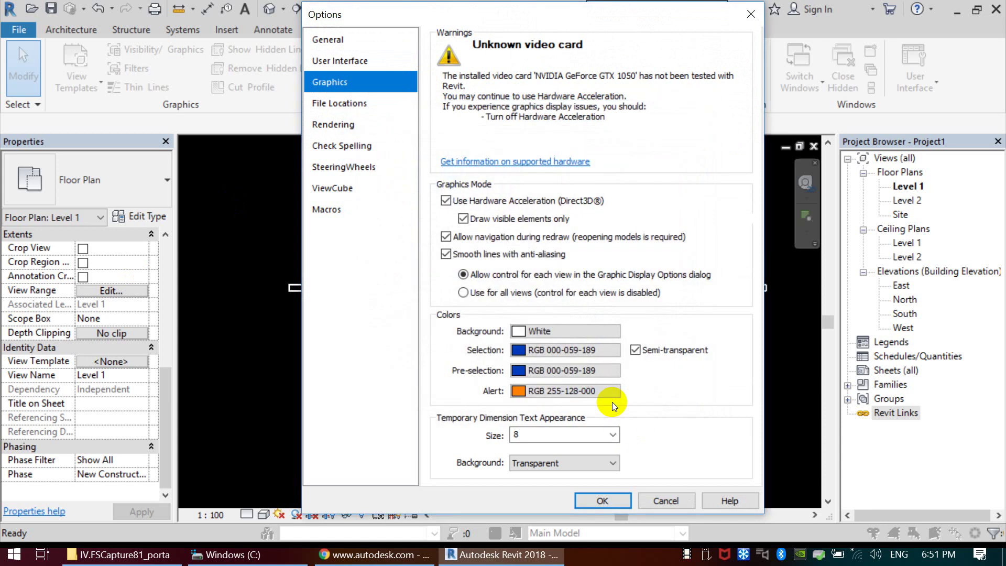
pyautogui.click(605, 502)
# - Change the wall's type to Generic - 300mm
pyautogui.scroll(2, 333, 287)
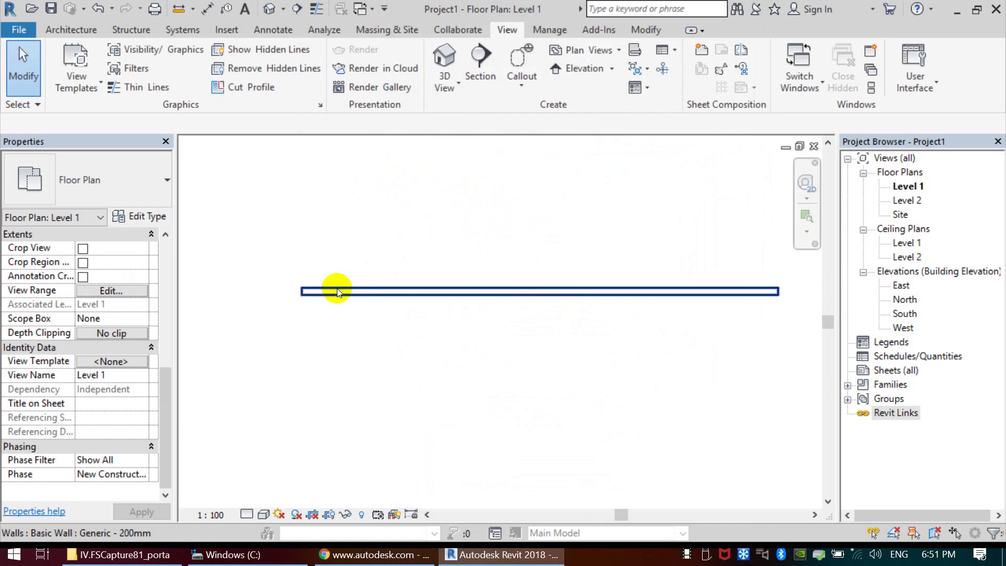
pyautogui.moveTo(506, 366); pyautogui.dragTo(460, 356, button='middle')
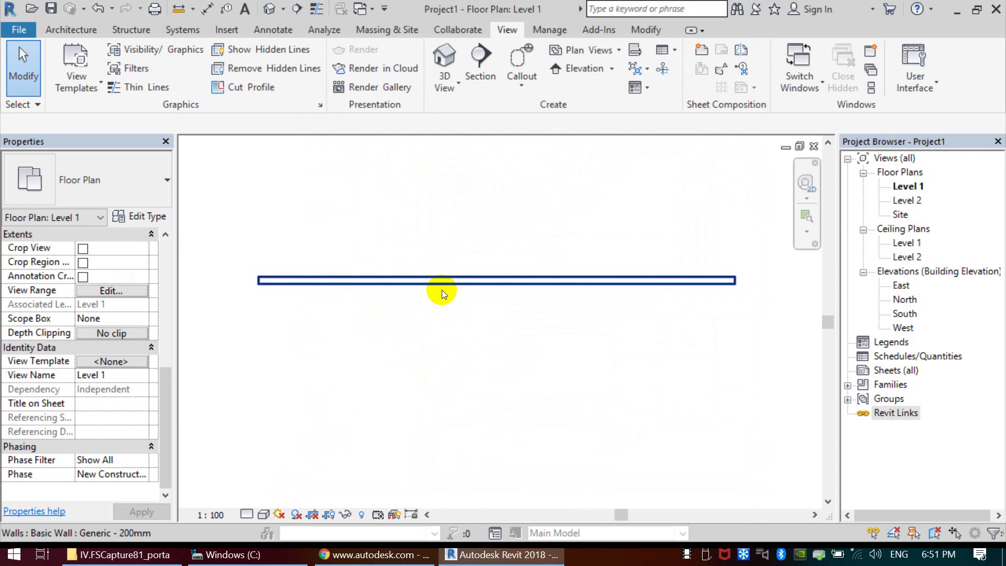
pyautogui.click(445, 282)
pyautogui.click(128, 168)
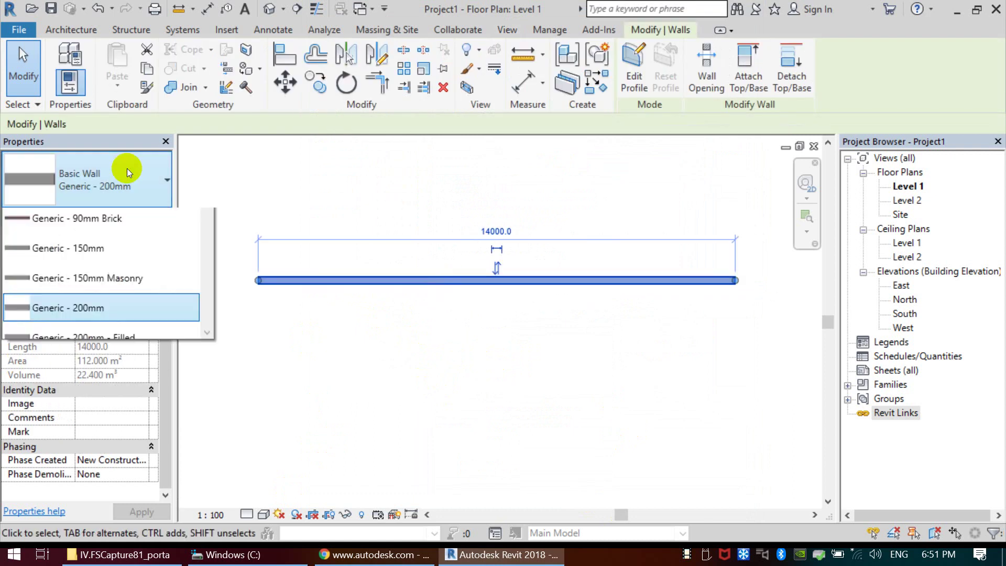
pyautogui.scroll(-1, 101, 414)
pyautogui.scroll(-2, 101, 415)
pyautogui.scroll(-1, 96, 495)
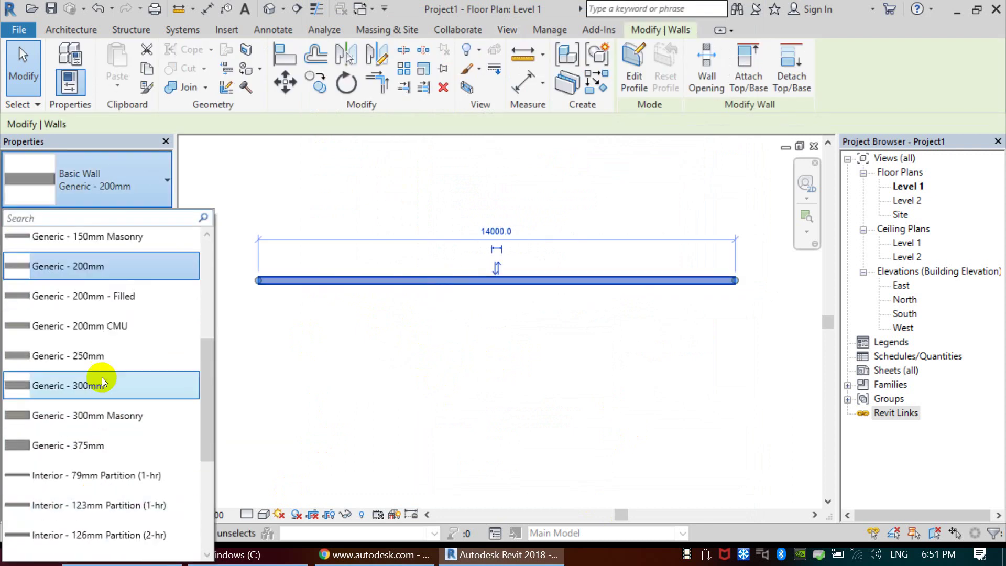
pyautogui.click(99, 393)
pyautogui.click(501, 336)
# - Set the Level 1 view's detail level to Medium, then Fine
pyautogui.scroll(1, 341, 265)
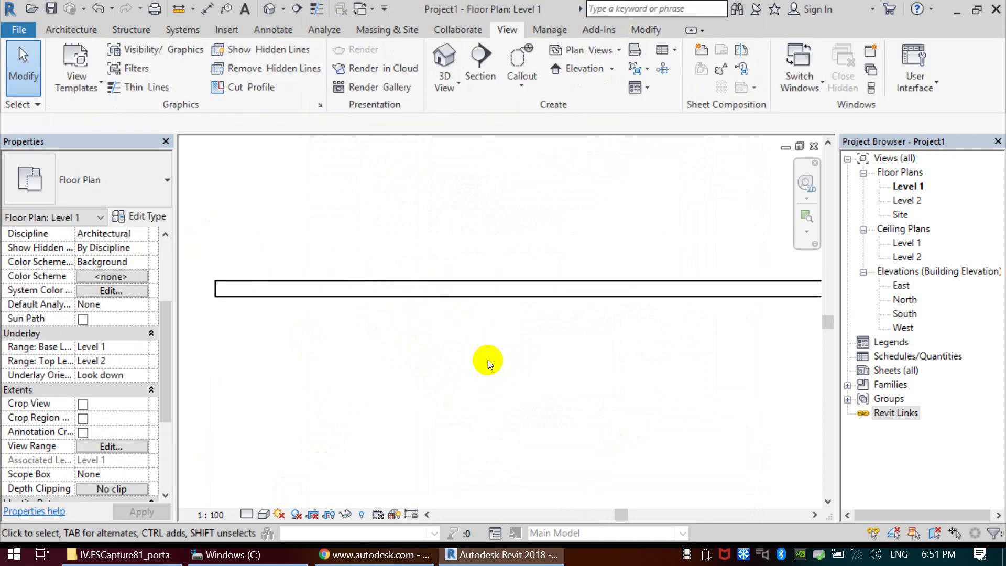
pyautogui.scroll(-1, 486, 359)
pyautogui.scroll(-1, 514, 350)
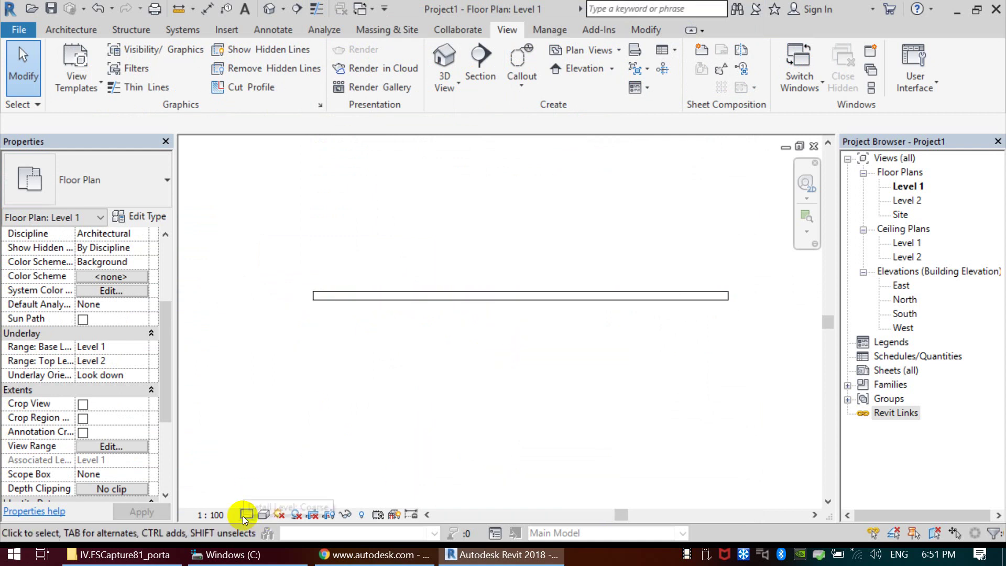
pyautogui.click(247, 515)
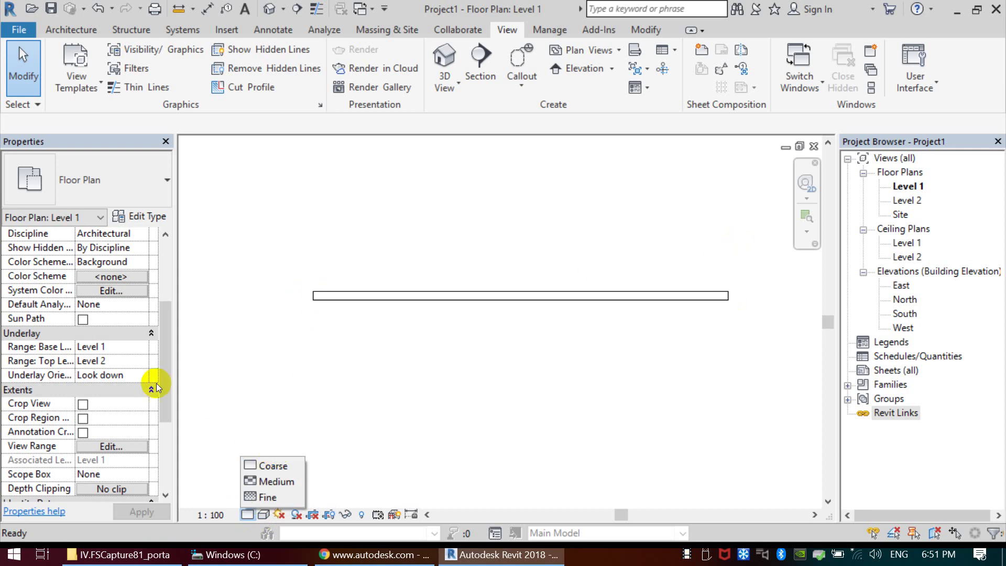
pyautogui.click(273, 479)
pyautogui.scroll(3, 338, 301)
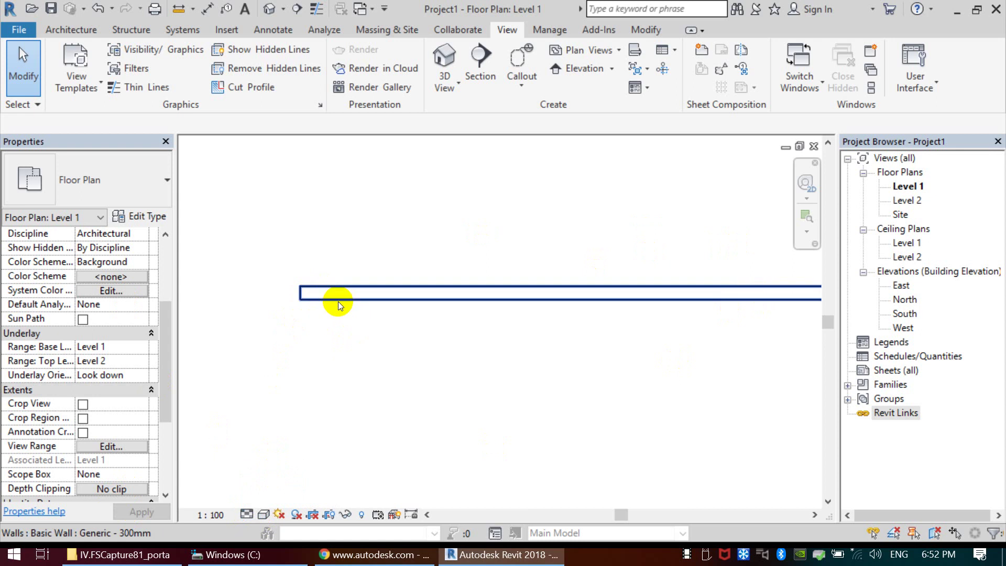
pyautogui.scroll(-1, 341, 319)
pyautogui.click(248, 515)
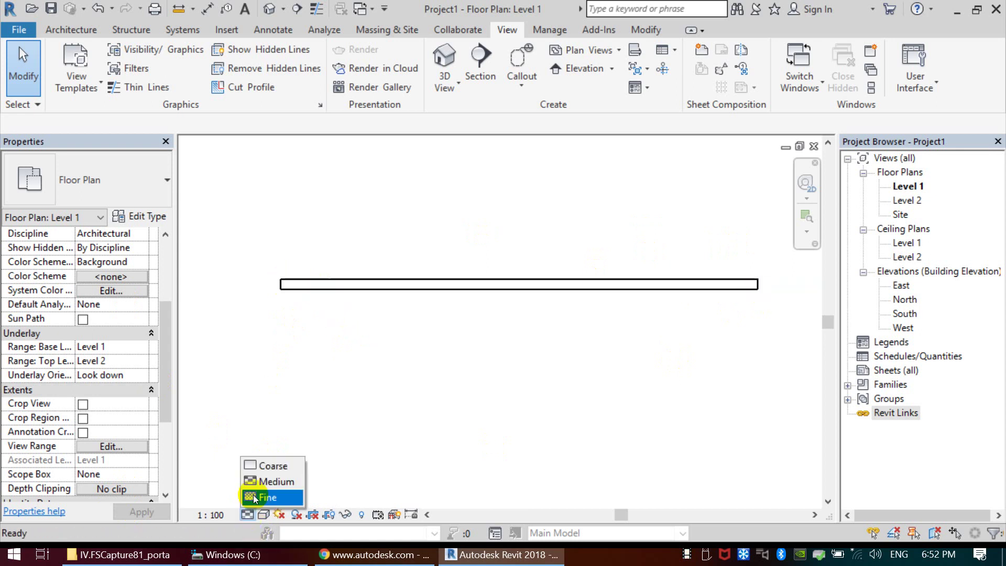
pyautogui.click(265, 498)
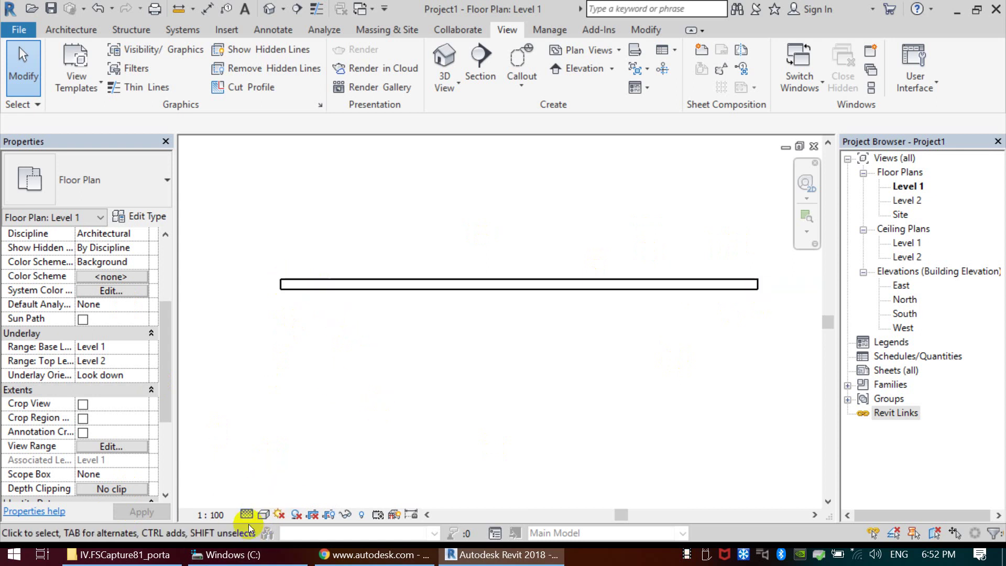
# - Try the Wireframe and Hidden Line visual styles on the plan
pyautogui.click(266, 516)
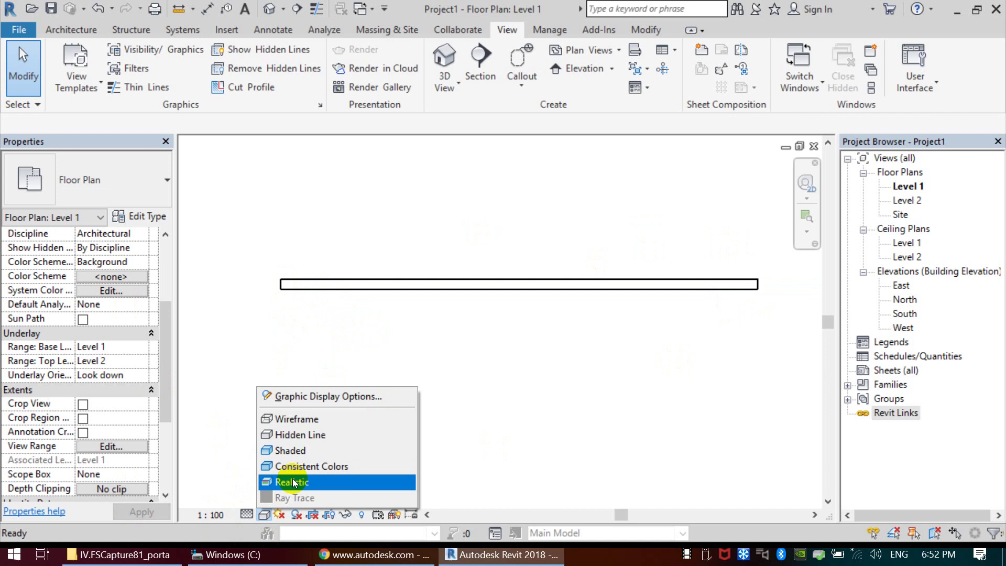
pyautogui.click(313, 420)
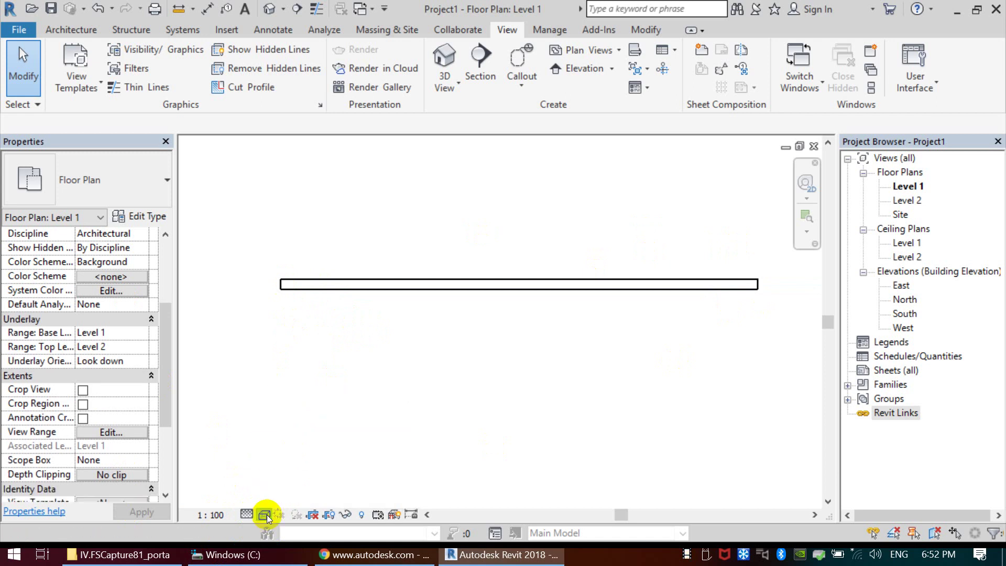
pyautogui.click(267, 515)
pyautogui.click(294, 433)
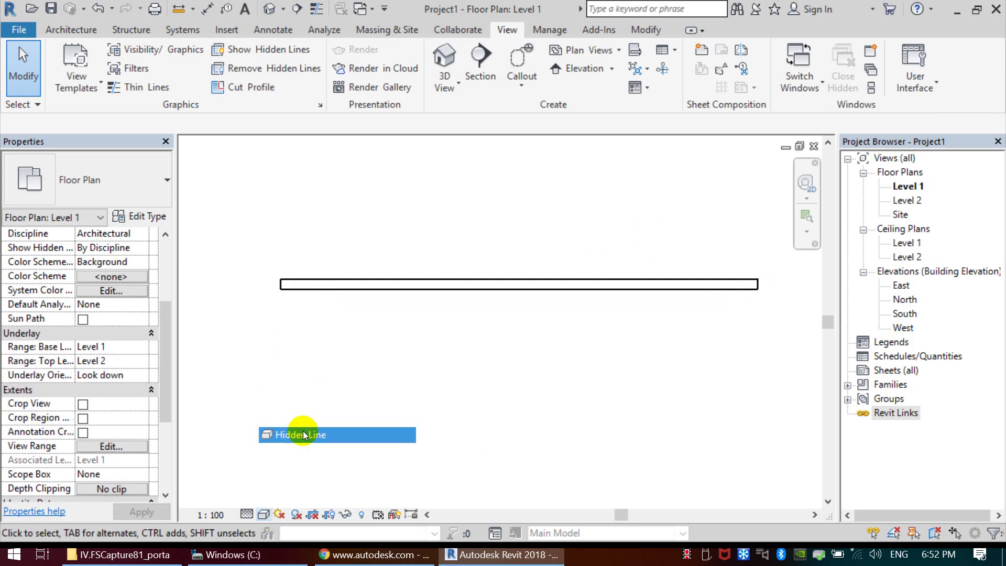
pyautogui.click(269, 517)
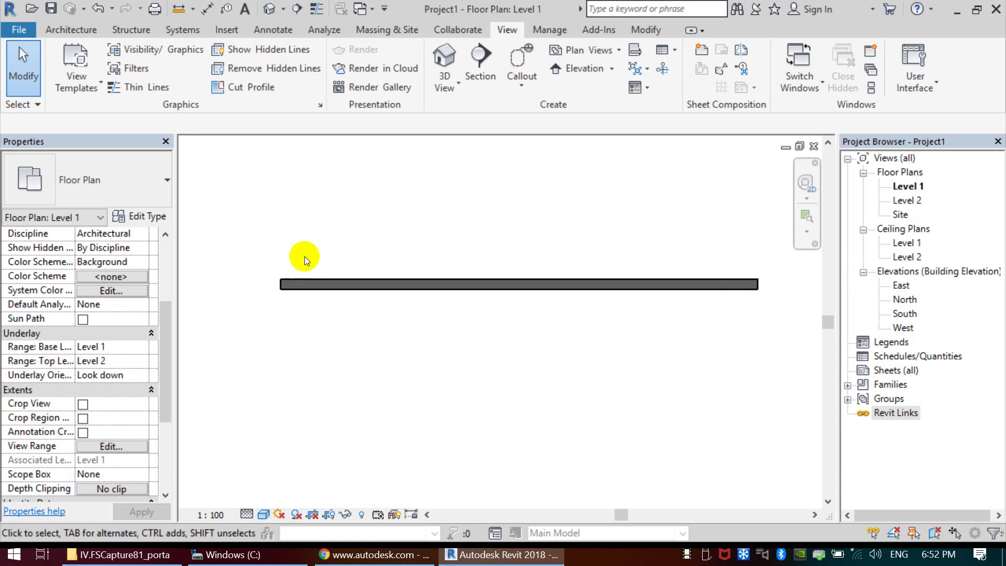
# - Set the wall's Top Constraint to Up to level: Level 2
pyautogui.click(348, 285)
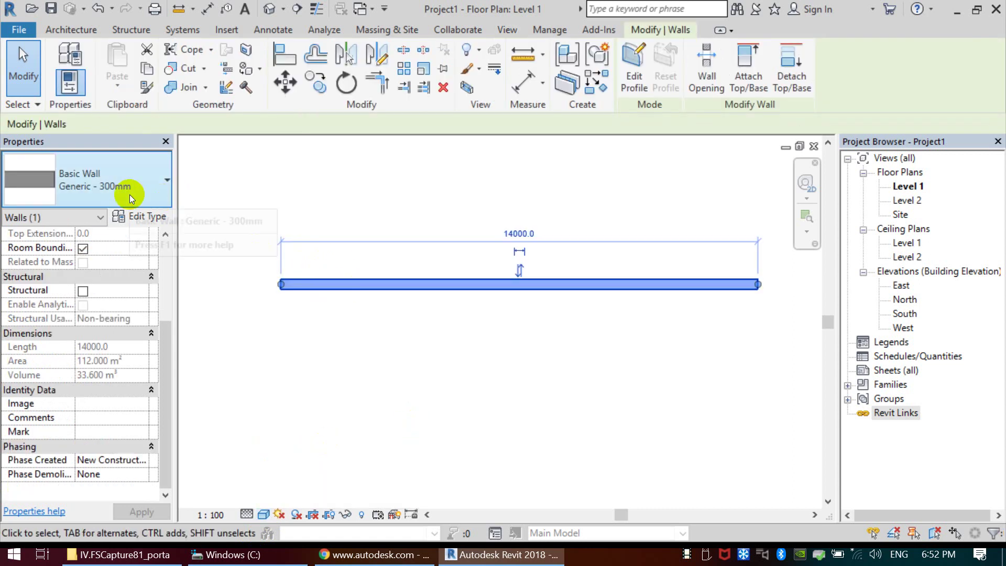
pyautogui.scroll(5, 157, 245)
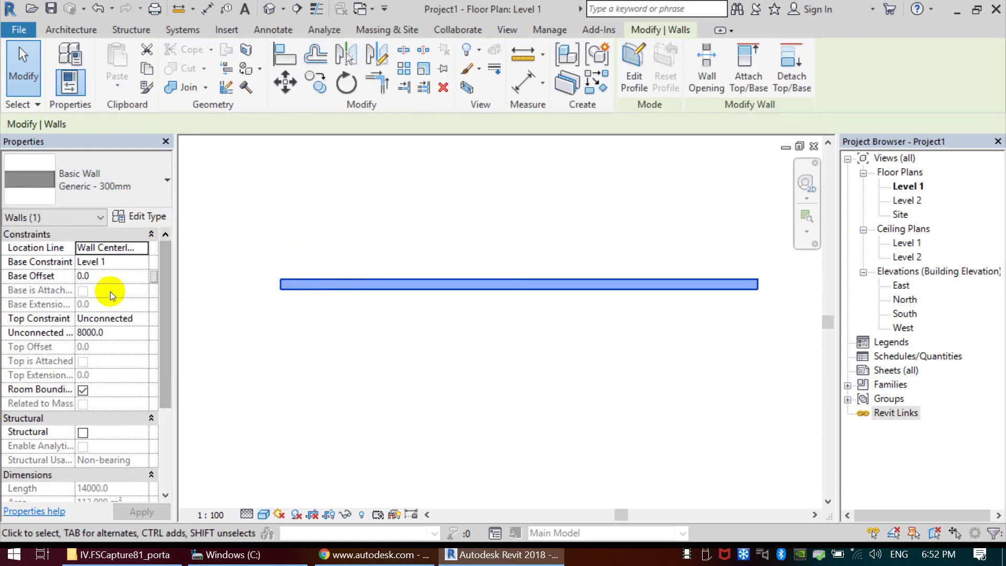
pyautogui.click(143, 319)
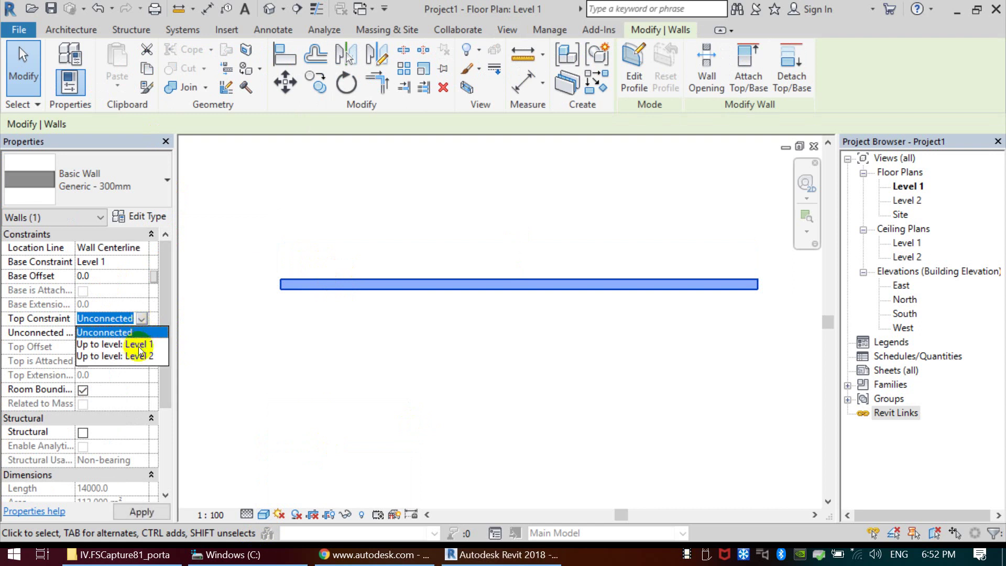
pyautogui.click(139, 345)
pyautogui.click(142, 318)
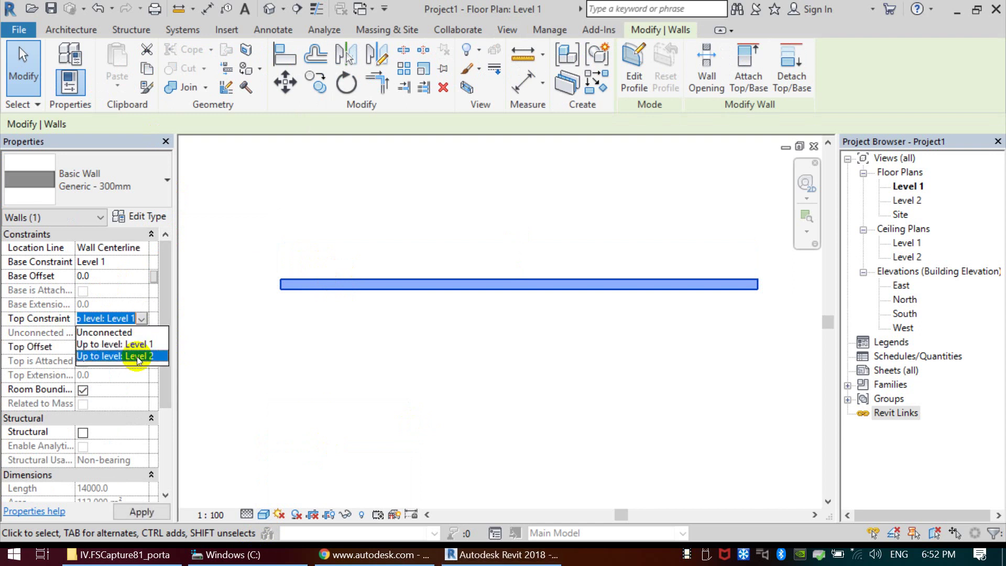
pyautogui.click(137, 357)
pyautogui.click(360, 385)
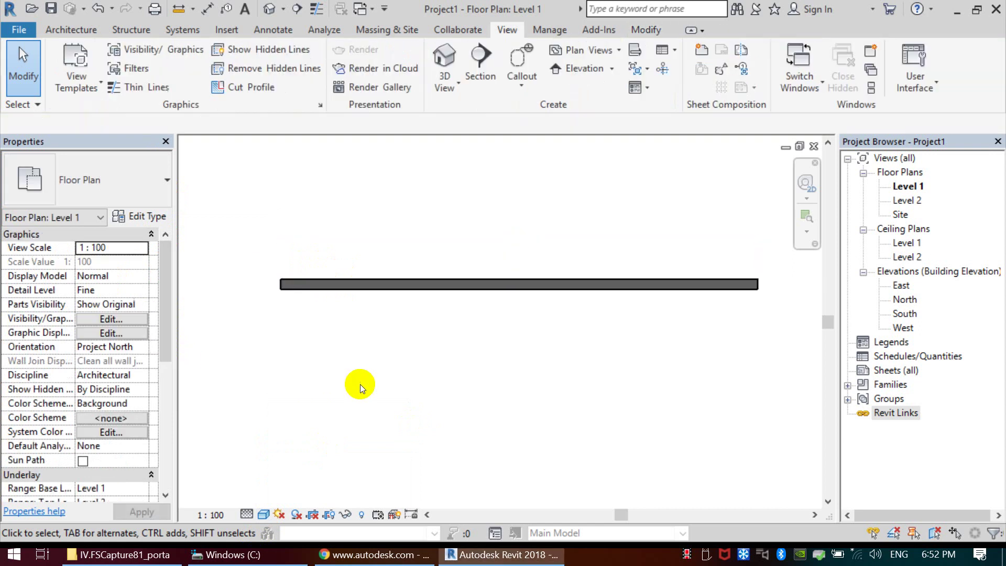
# - Open the default {3D} view and inspect the wall
pyautogui.click(269, 9)
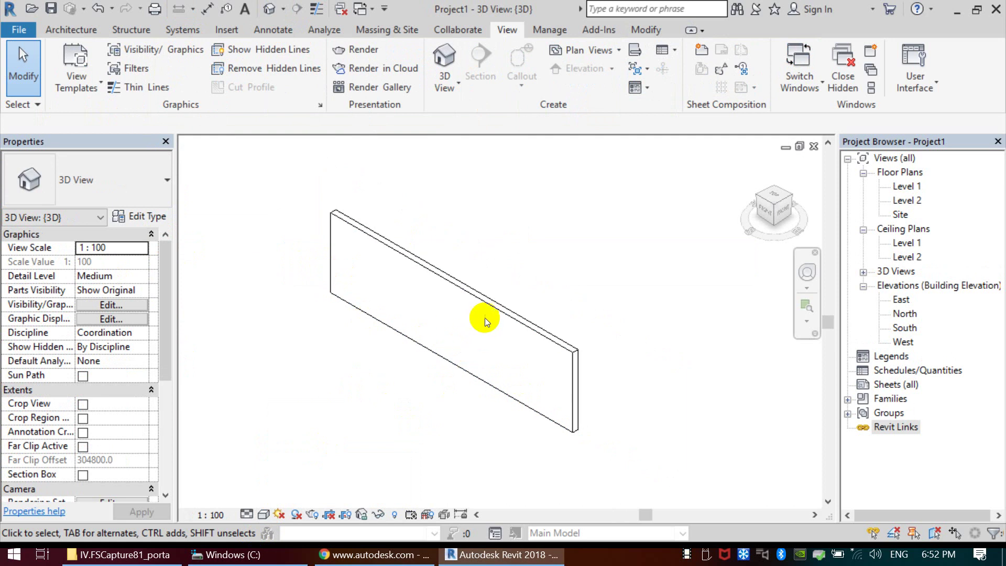
pyautogui.click(485, 318)
pyautogui.scroll(1, 481, 349)
pyautogui.scroll(2, 338, 444)
pyautogui.scroll(-2, 477, 445)
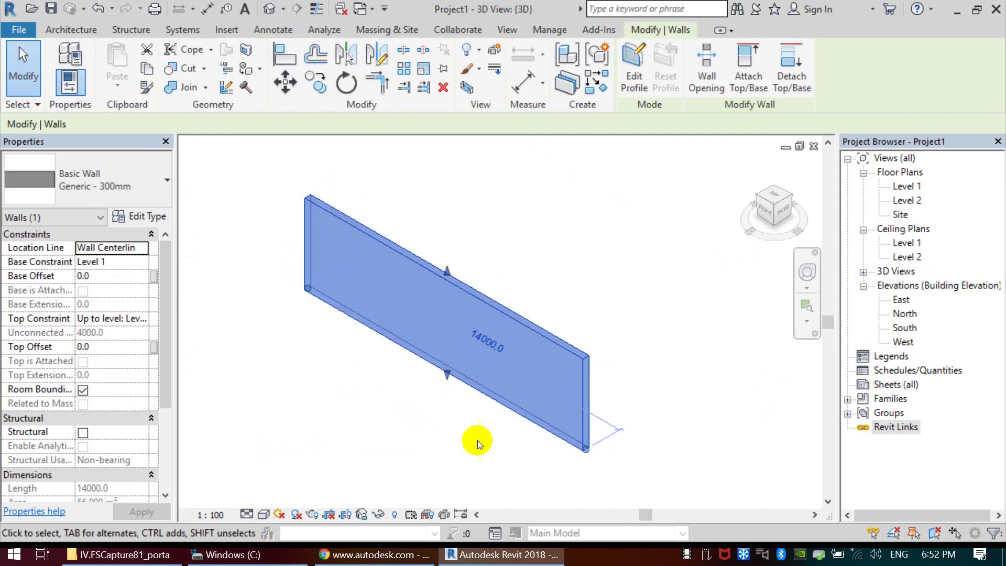
pyautogui.click(701, 555)
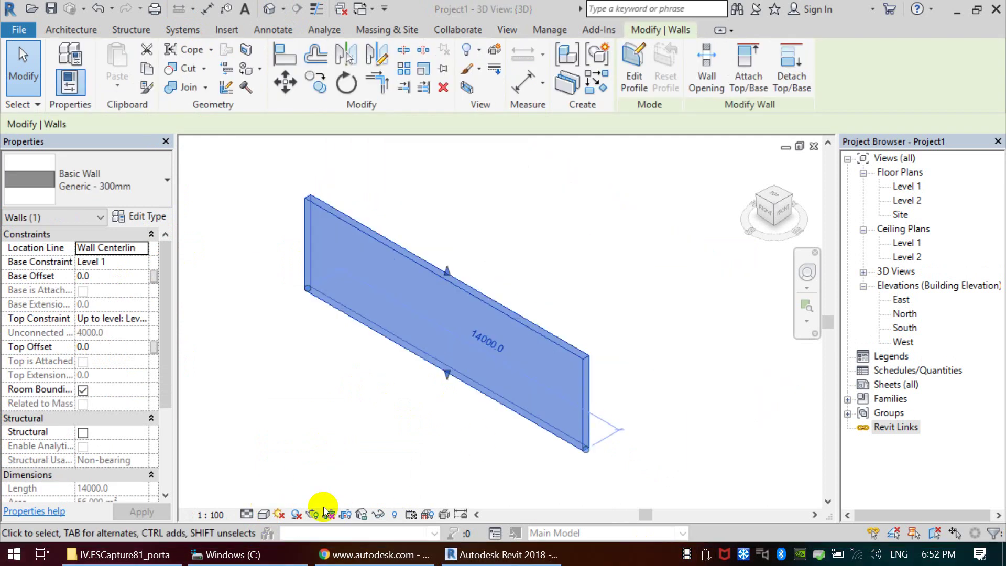
pyautogui.scroll(3, 430, 328)
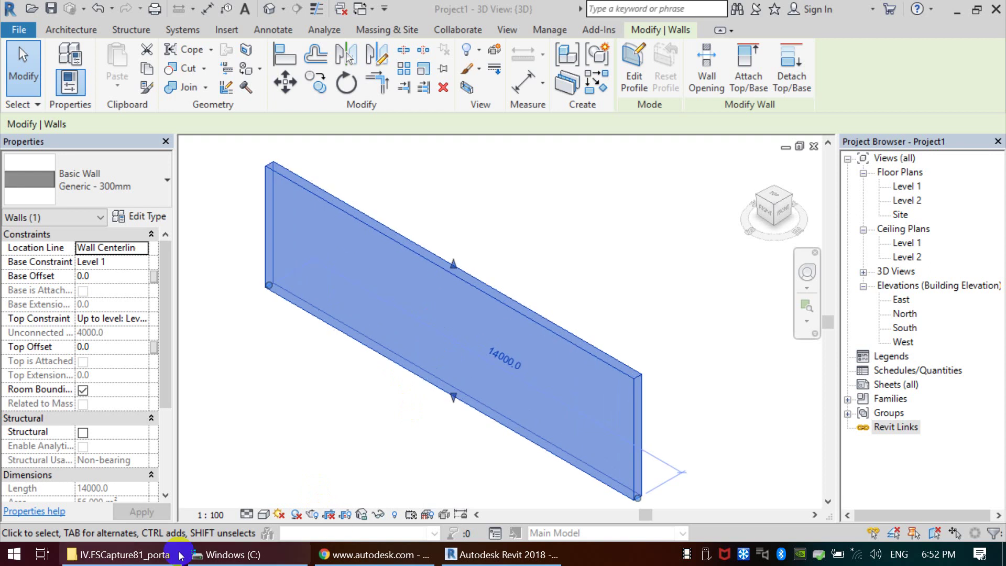
pyautogui.scroll(-4, 393, 432)
pyautogui.click(383, 404)
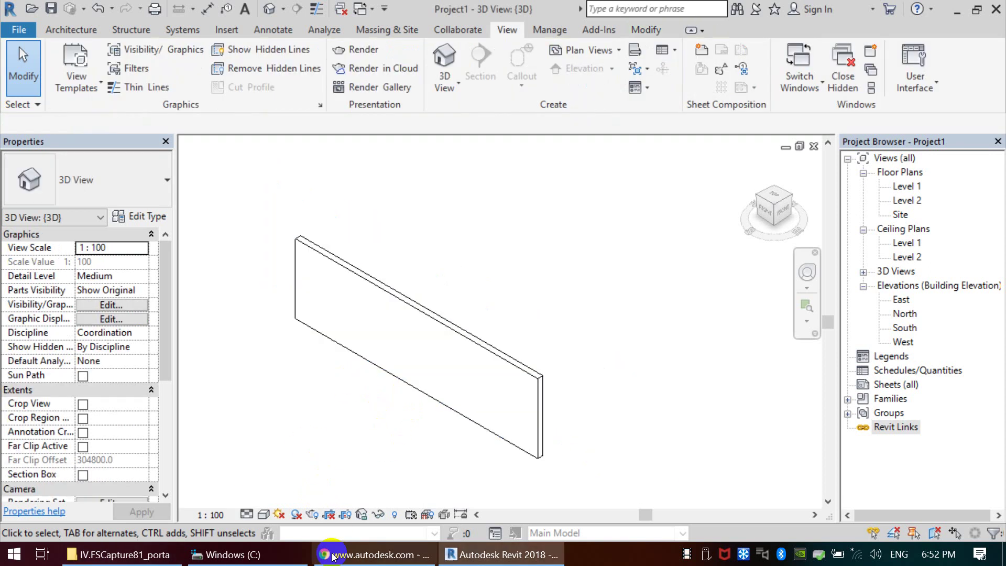
# - Show the wall in Wireframe, Hidden Line, Shaded, then Consistent Colors
pyautogui.click(264, 515)
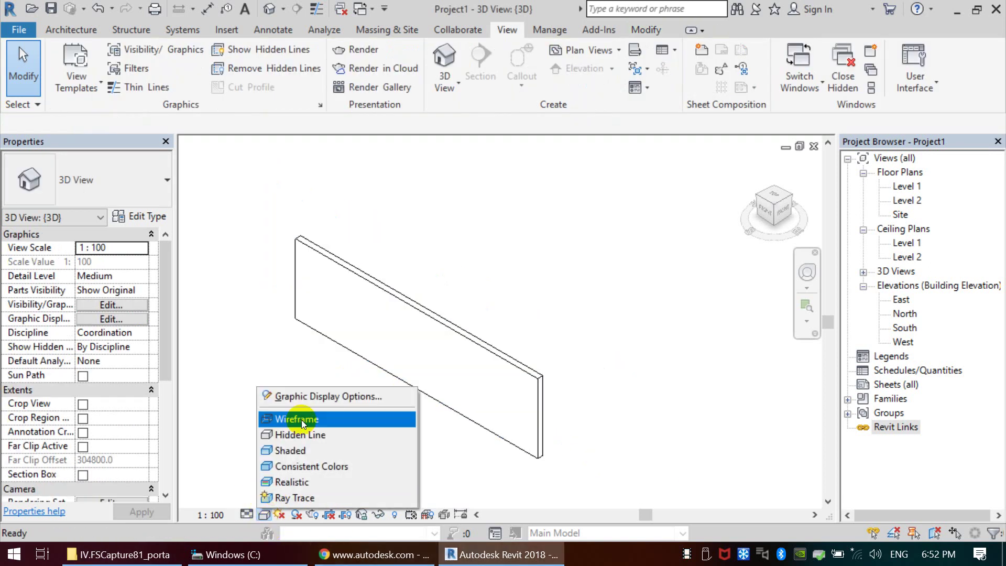
pyautogui.click(302, 419)
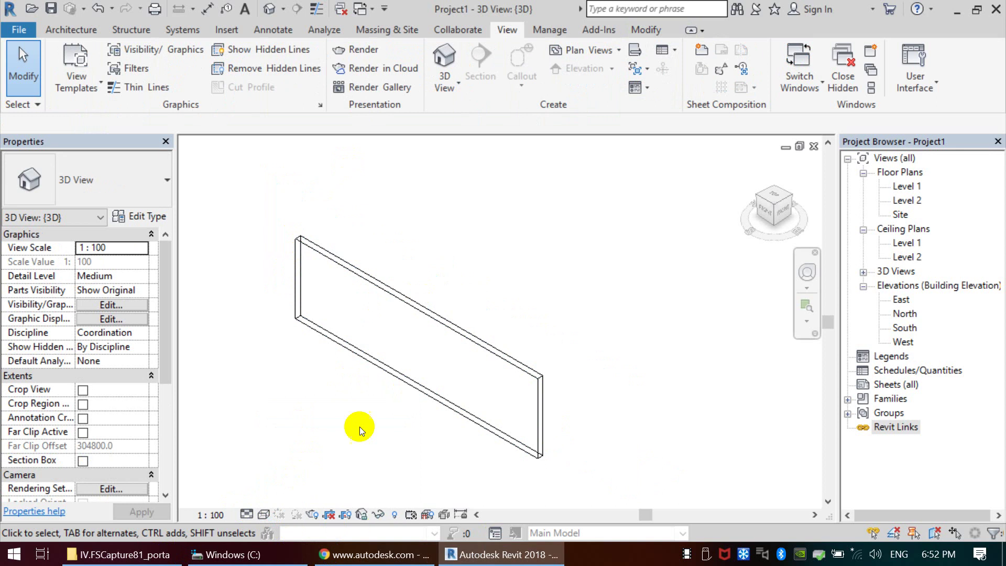
pyautogui.click(264, 514)
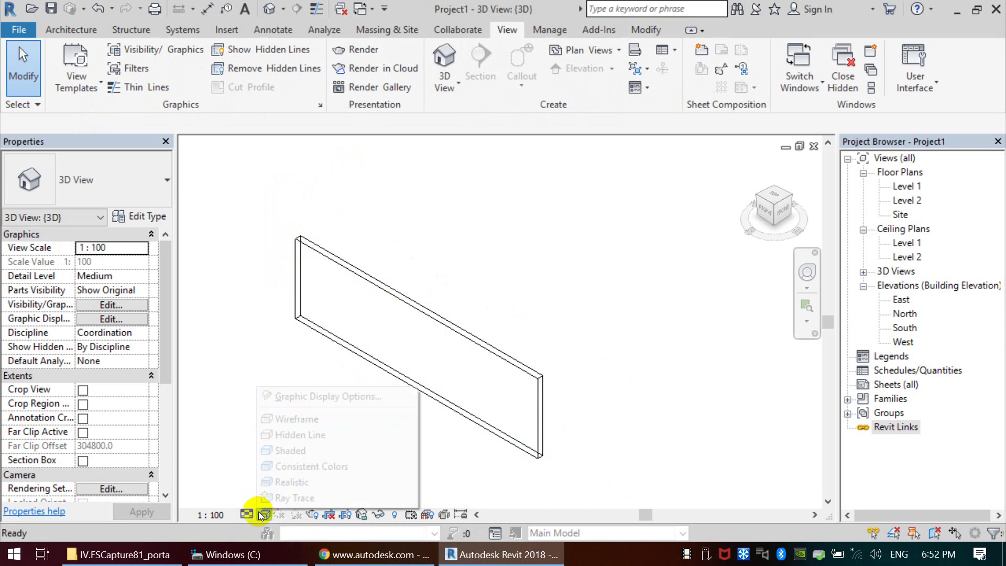
pyautogui.click(313, 438)
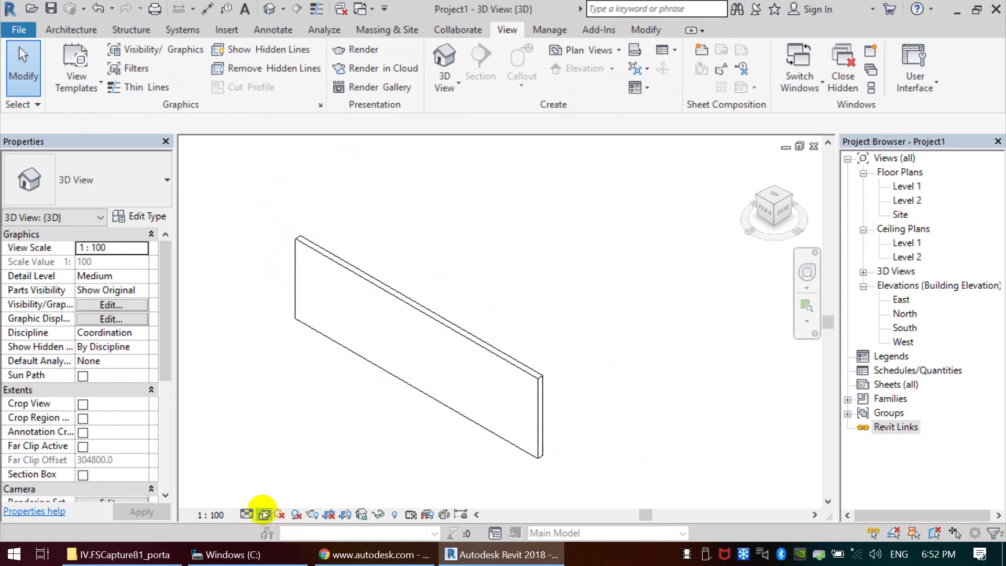
pyautogui.click(263, 514)
pyautogui.click(311, 452)
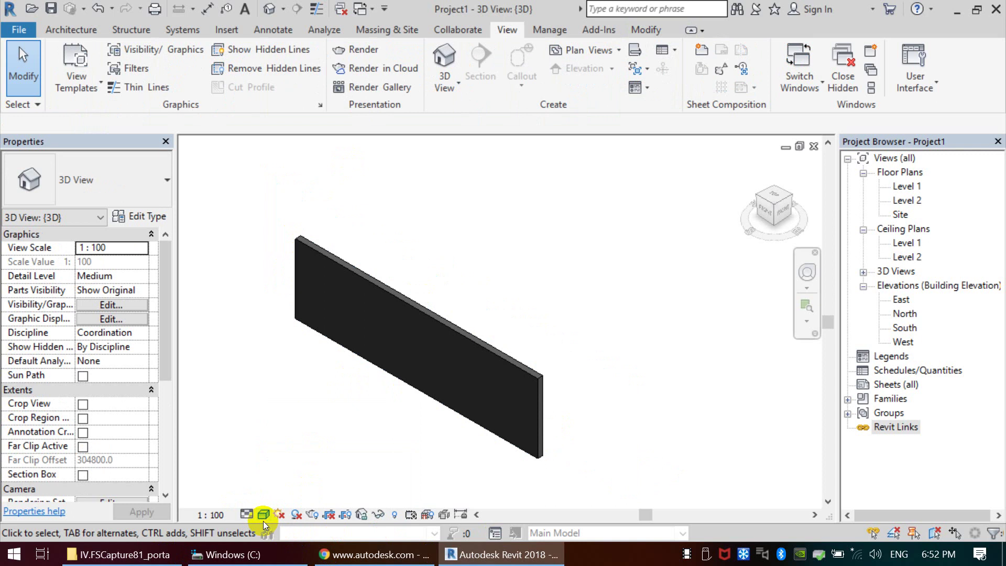
pyautogui.click(264, 516)
pyautogui.click(319, 465)
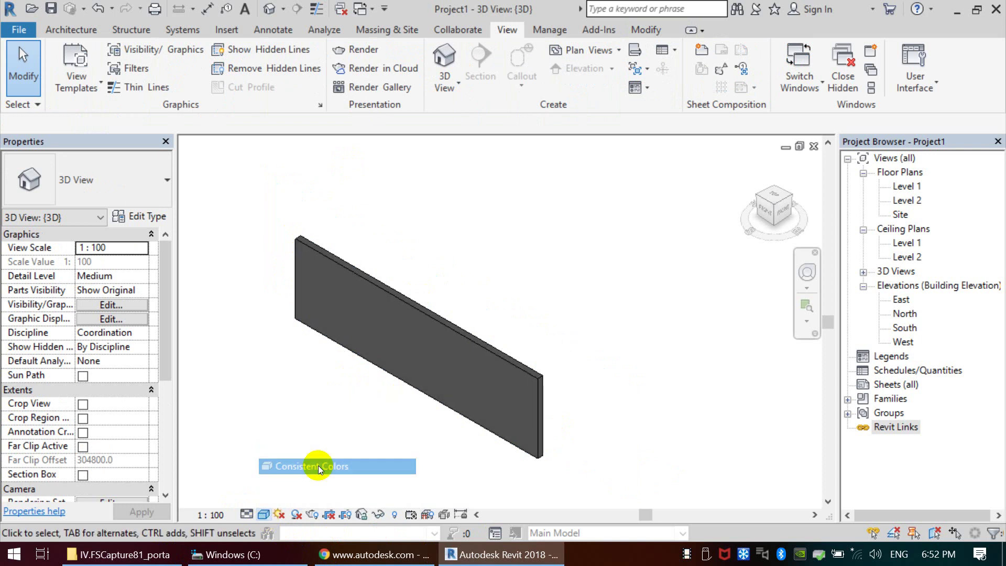
# - Show the wall in Realistic and Ray Trace styles, then return to Shaded
pyautogui.scroll(2, 505, 354)
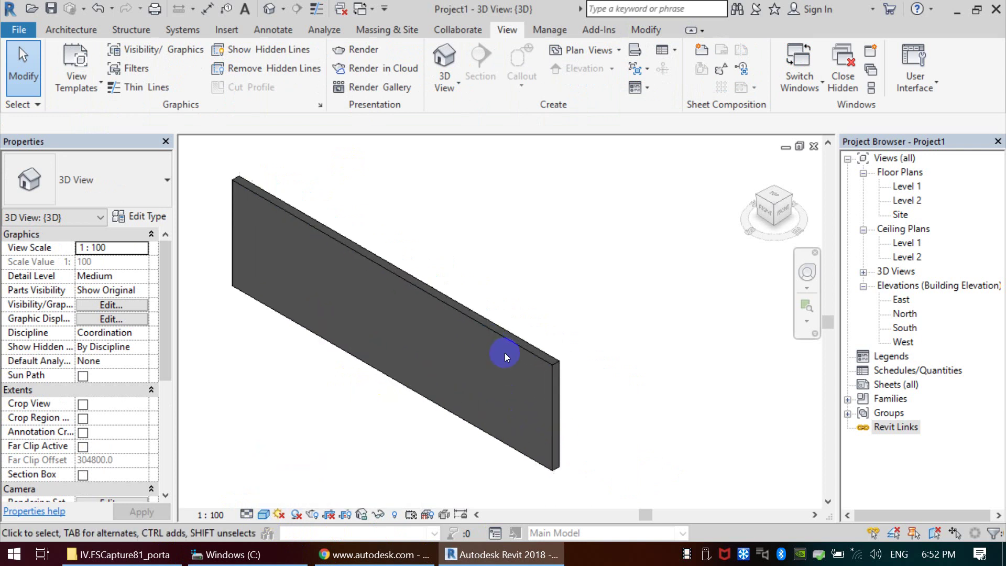
pyautogui.moveTo(584, 421); pyautogui.dragTo(579, 397, button='middle')
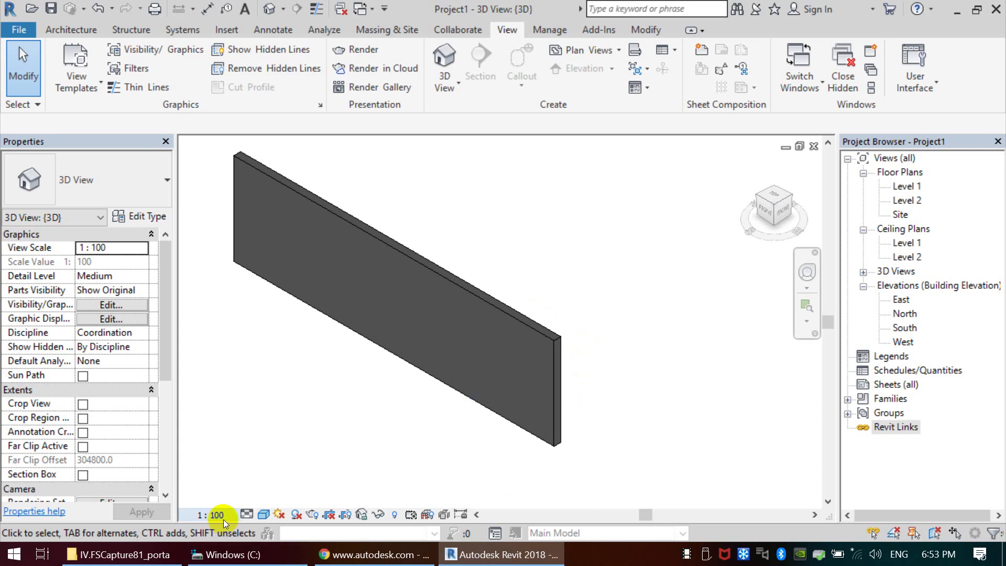
pyautogui.click(264, 515)
pyautogui.click(309, 478)
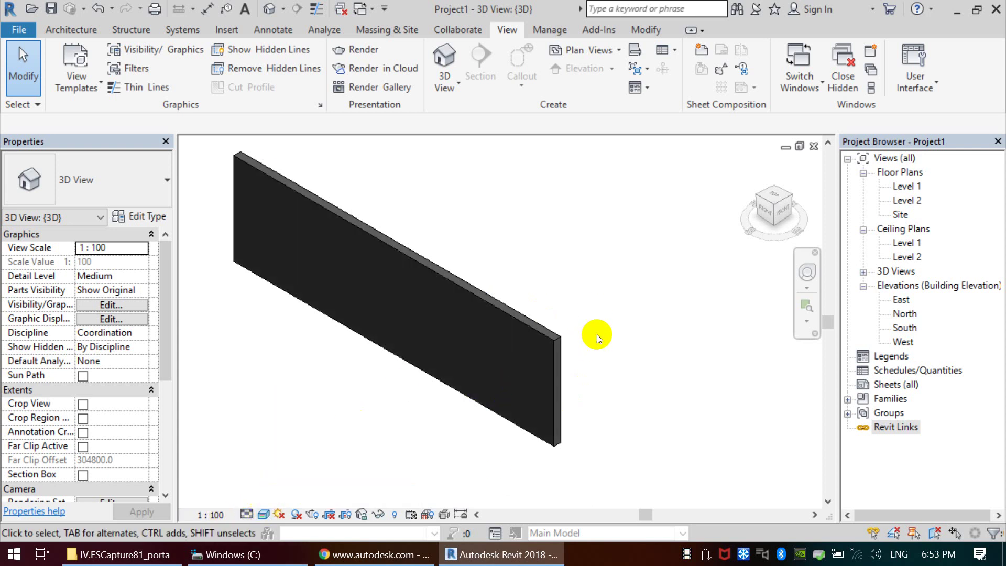
pyautogui.click(263, 515)
pyautogui.click(296, 501)
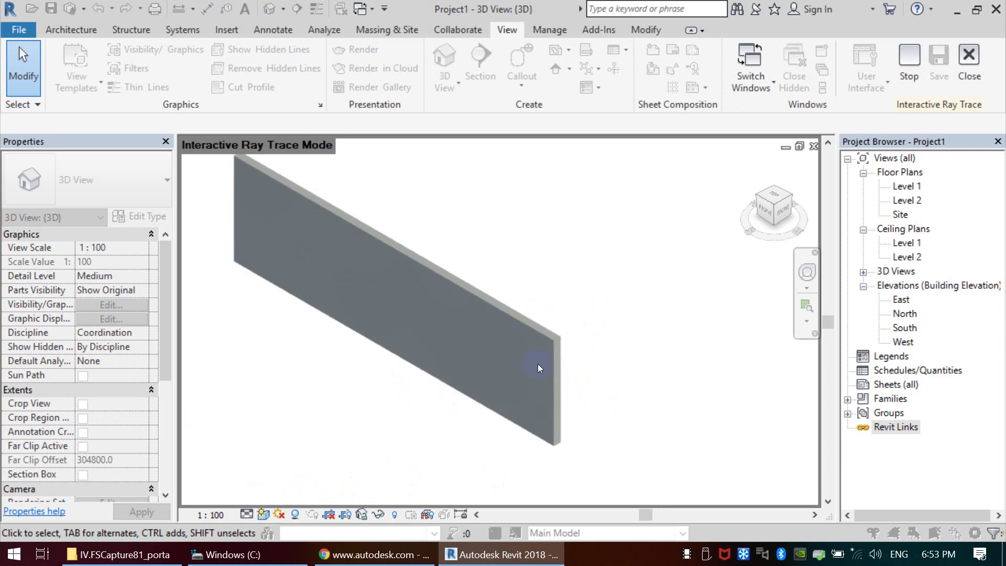
pyautogui.click(265, 514)
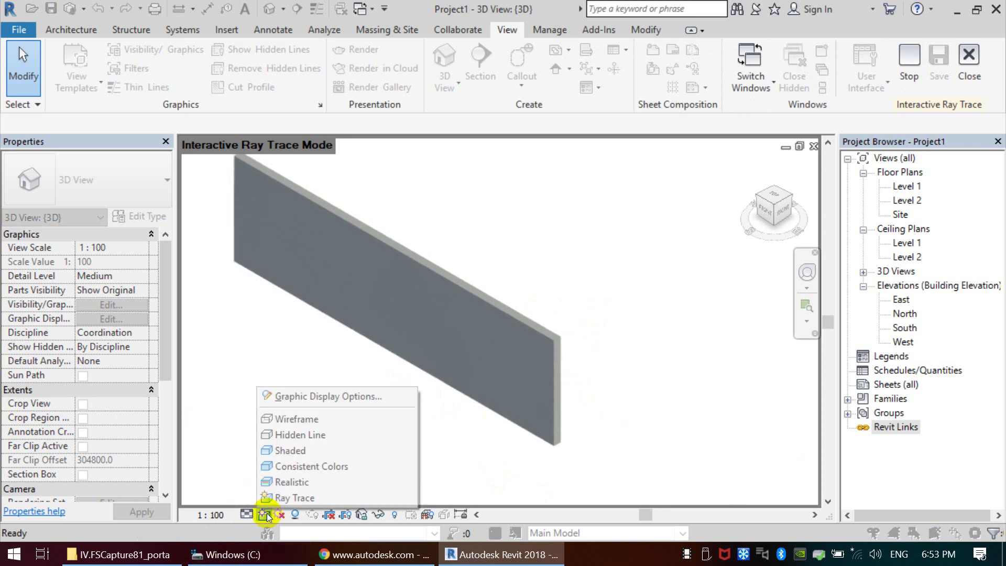
pyautogui.click(303, 450)
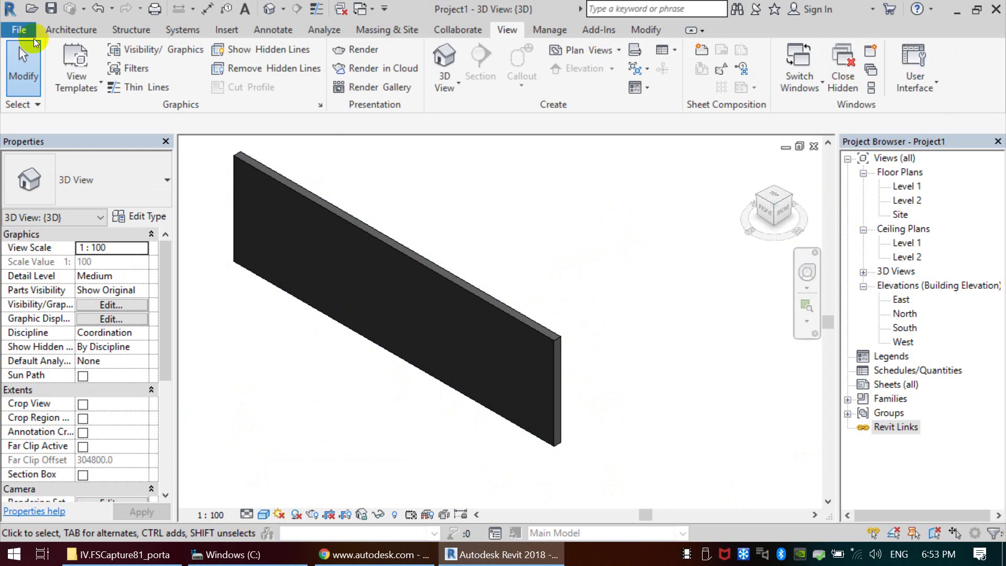
# - Open rac_basic_sample_project.rvt from the Revit Sample Files folder
pyautogui.click(19, 30)
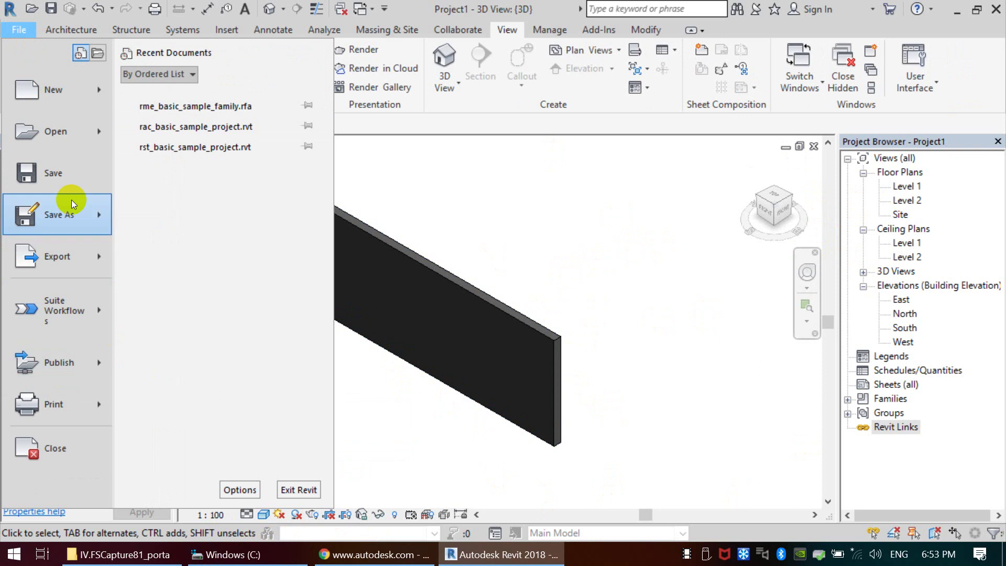
pyautogui.moveTo(57, 131)
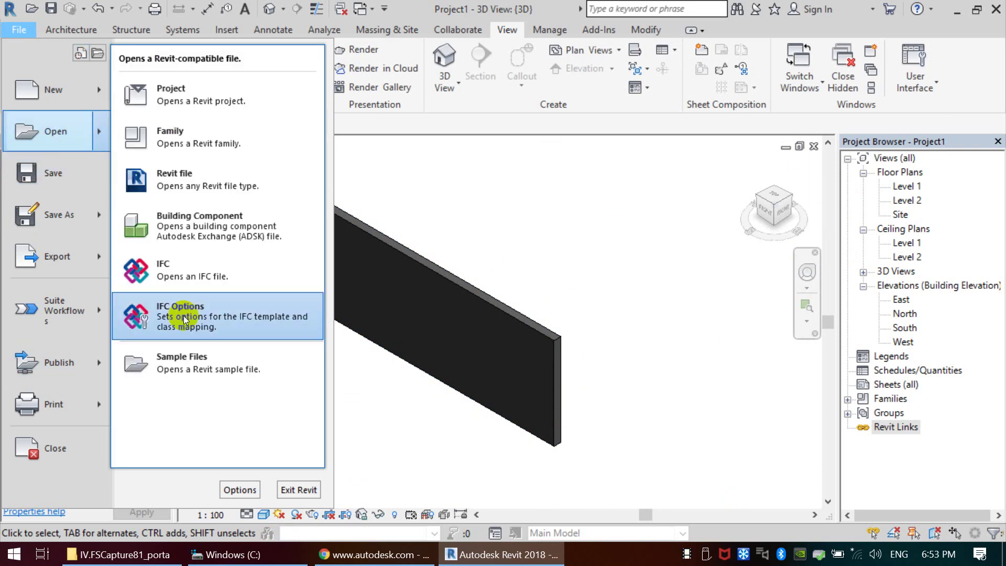
pyautogui.click(190, 360)
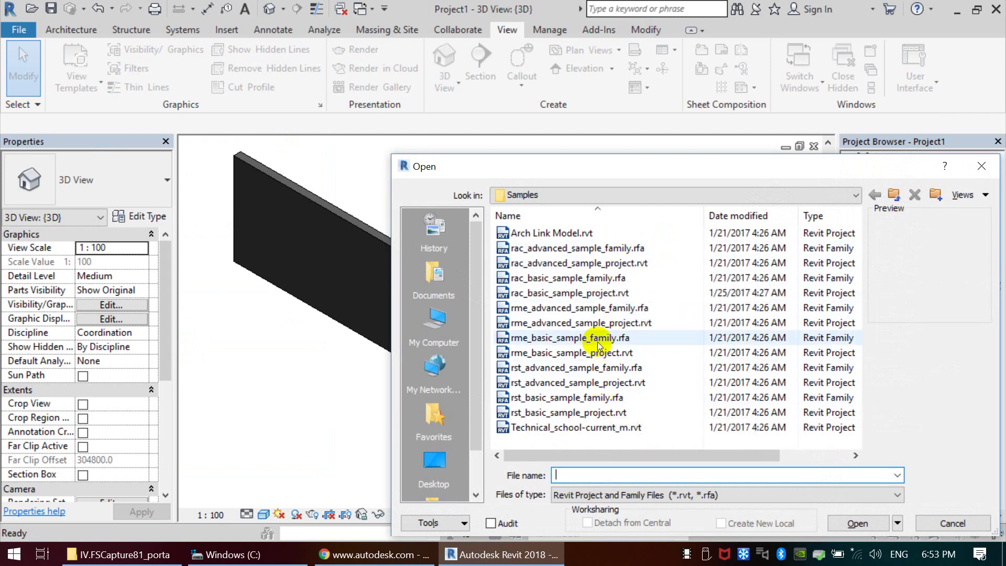
pyautogui.click(598, 293)
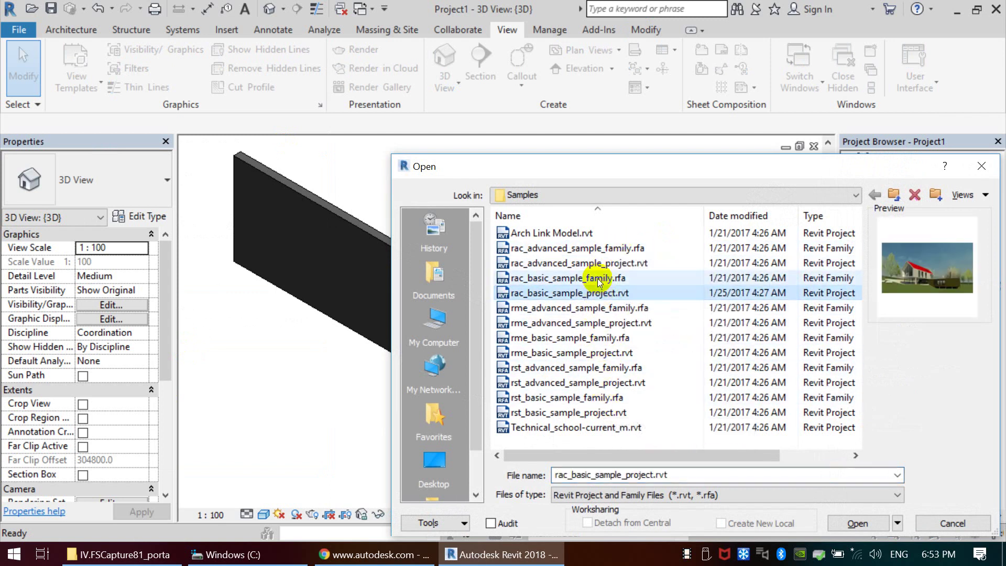
pyautogui.click(858, 523)
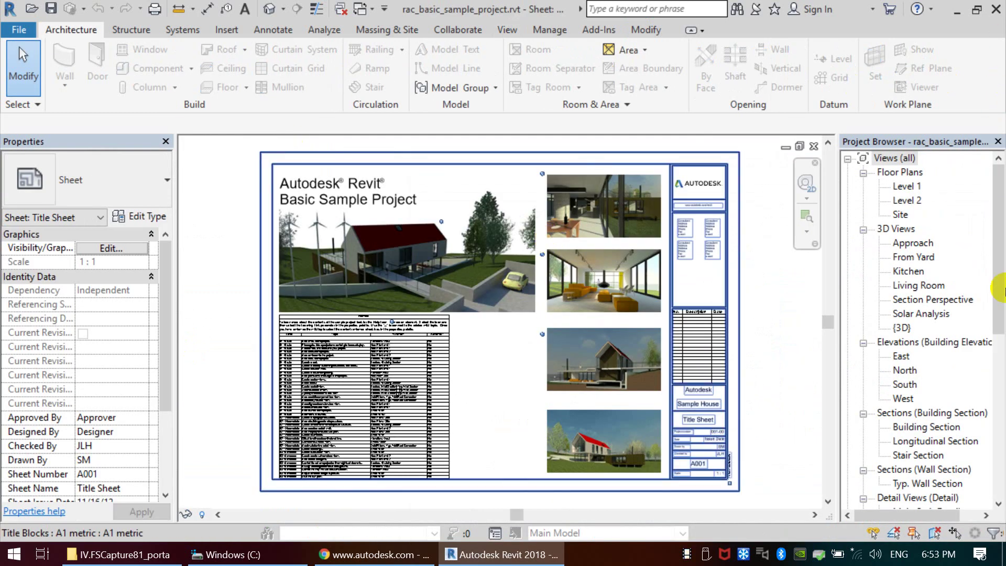
# - Open the Level 1 floor plan from the Project Browser
pyautogui.doubleClick(903, 186)
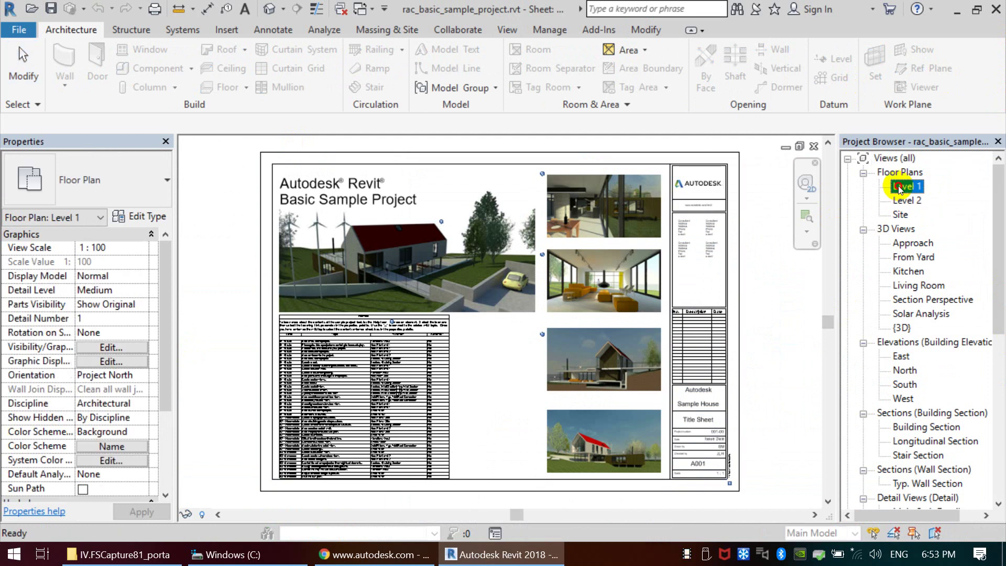
pyautogui.moveTo(435, 274); pyautogui.dragTo(390, 281, button='middle')
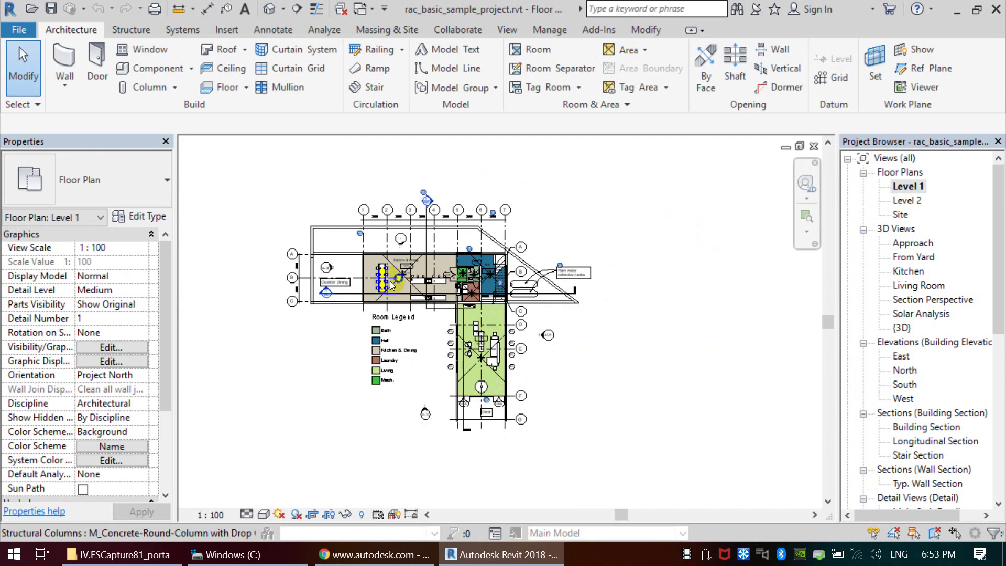
pyautogui.moveTo(313, 375); pyautogui.dragTo(357, 367, button='middle')
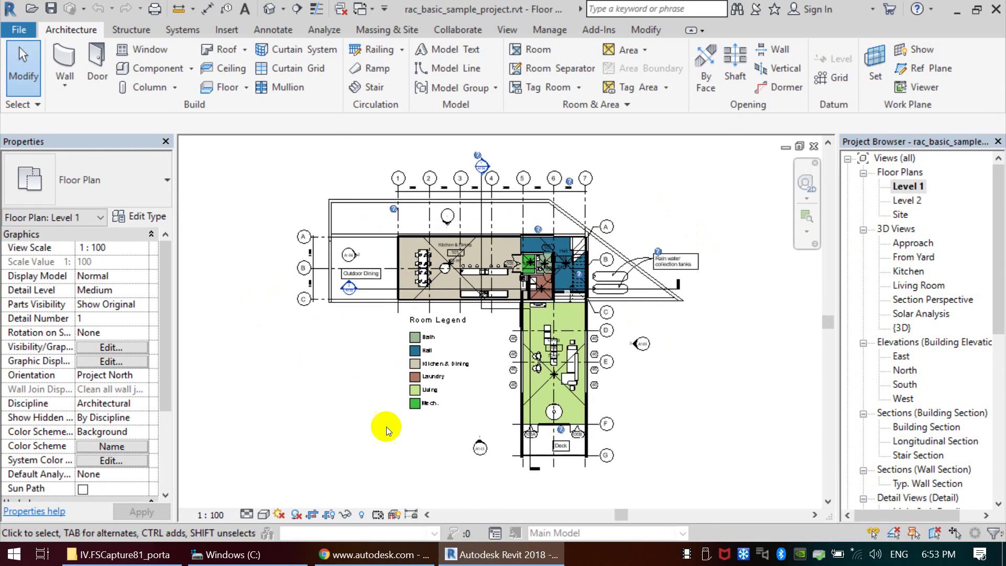
# - Show the plan in Wireframe, Hidden Line, then Shaded, and zoom to the Mech, Bath and Laundry rooms
pyautogui.click(264, 516)
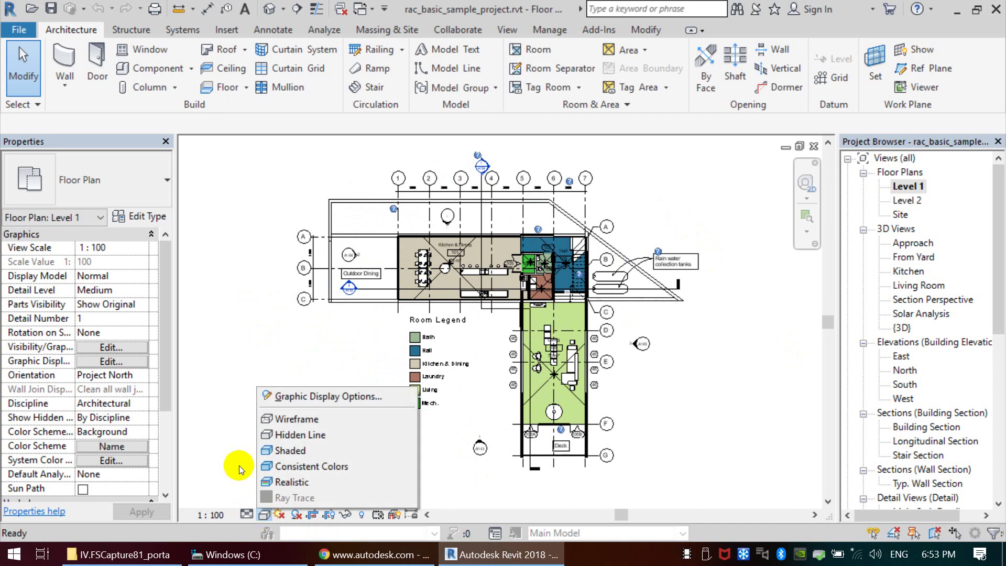
pyautogui.click(265, 515)
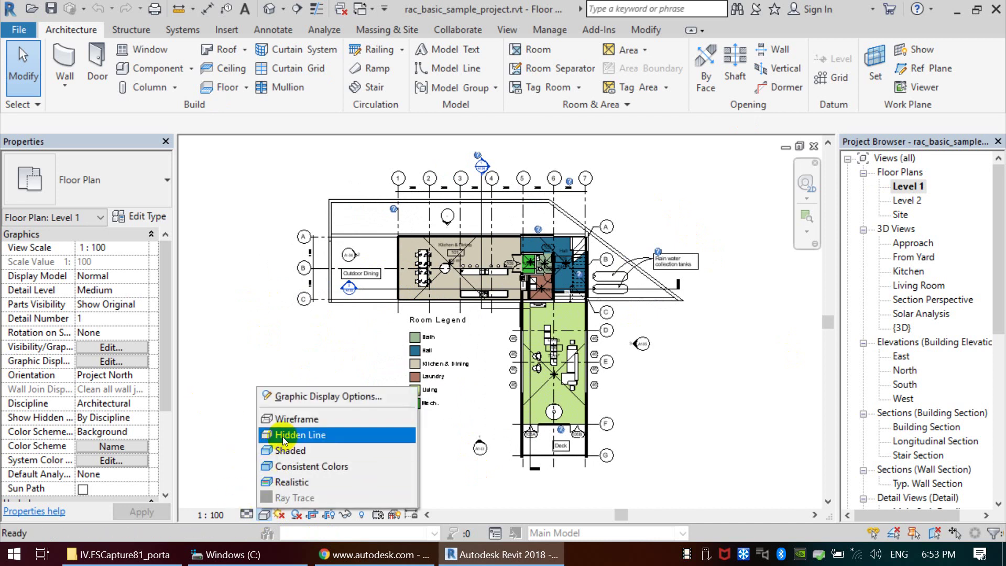
pyautogui.click(292, 422)
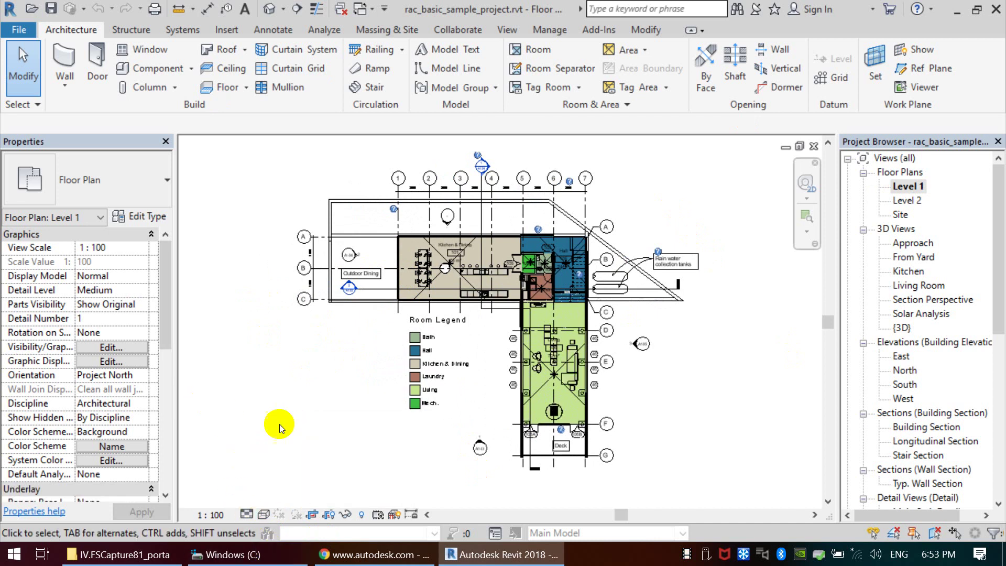
pyautogui.click(265, 515)
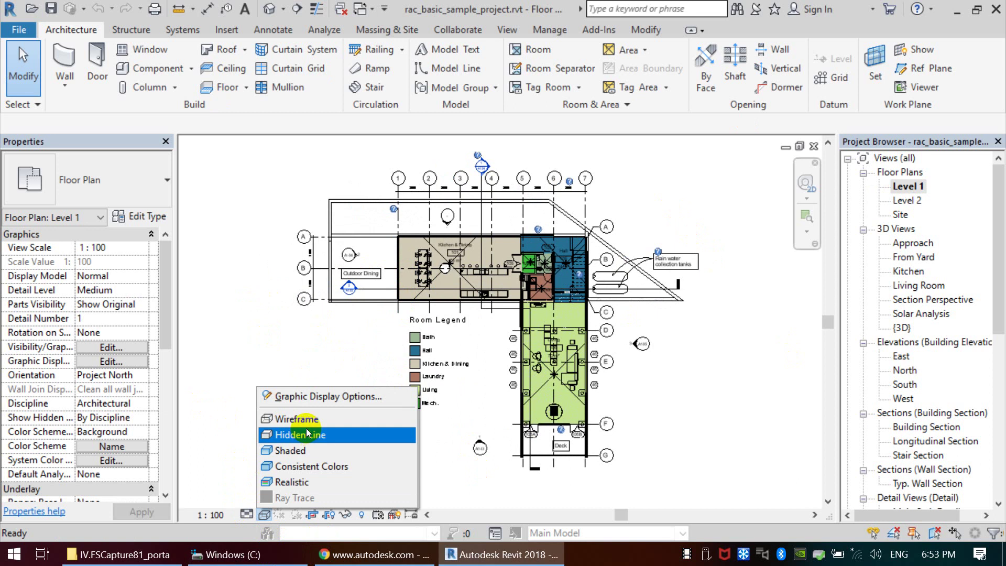
pyautogui.click(303, 433)
pyautogui.click(264, 515)
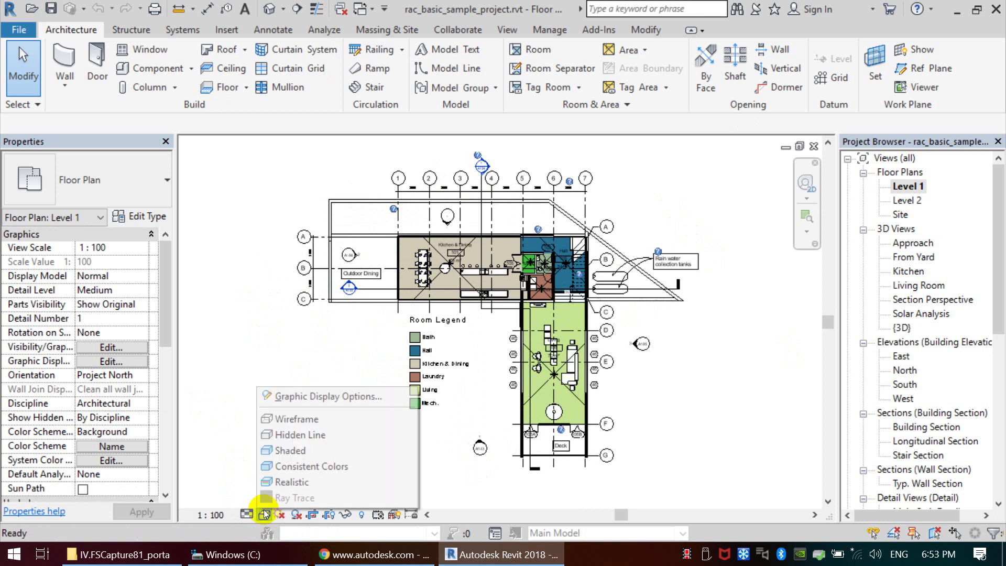
pyautogui.click(295, 453)
pyautogui.scroll(4, 362, 285)
pyautogui.scroll(3, 389, 163)
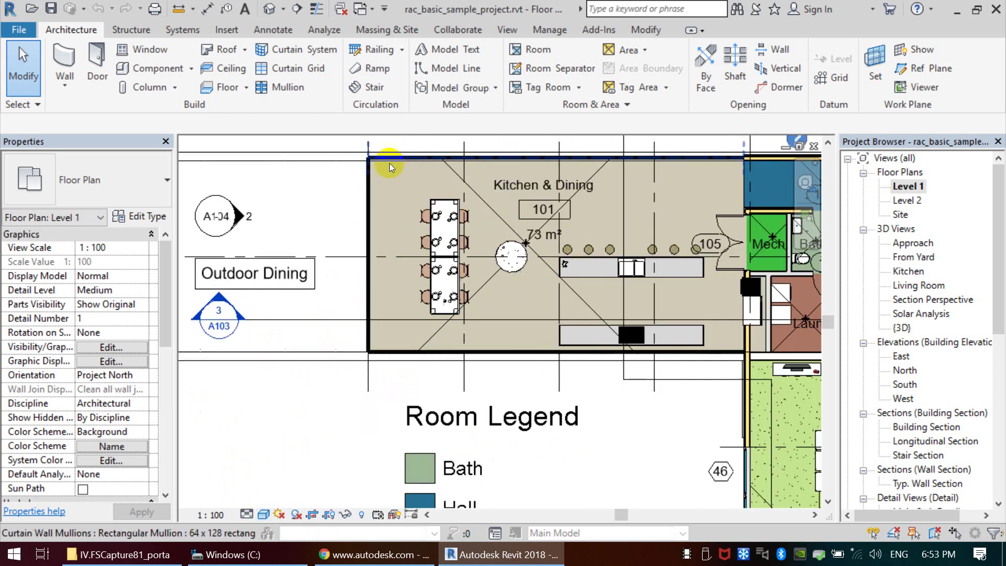
pyautogui.scroll(2, 389, 163)
pyautogui.moveTo(615, 413); pyautogui.dragTo(399, 319, button='middle')
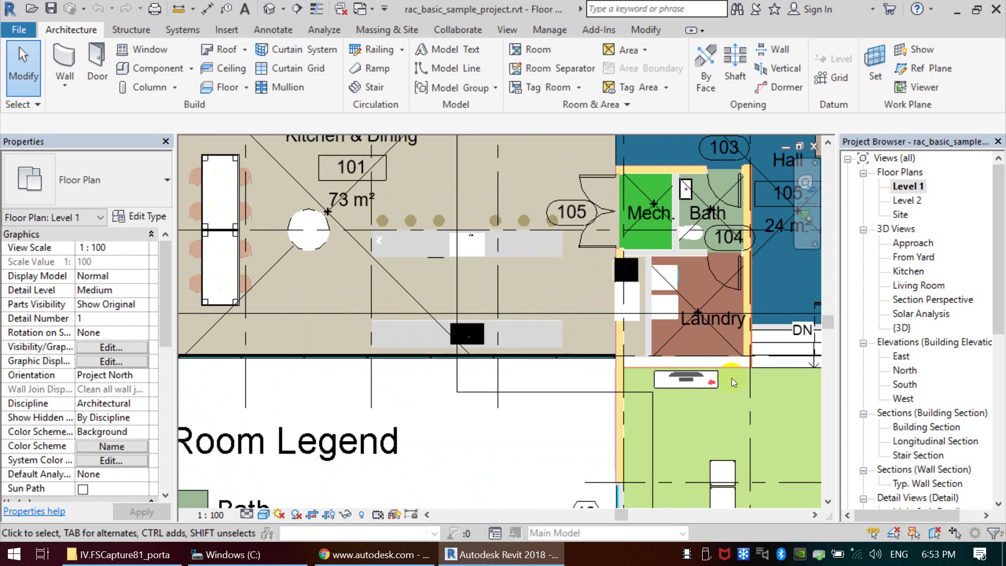
pyautogui.scroll(1, 643, 276)
# - Select the partition wall beside the Laundry, then clear it and zoom out over the plan
pyautogui.click(644, 275)
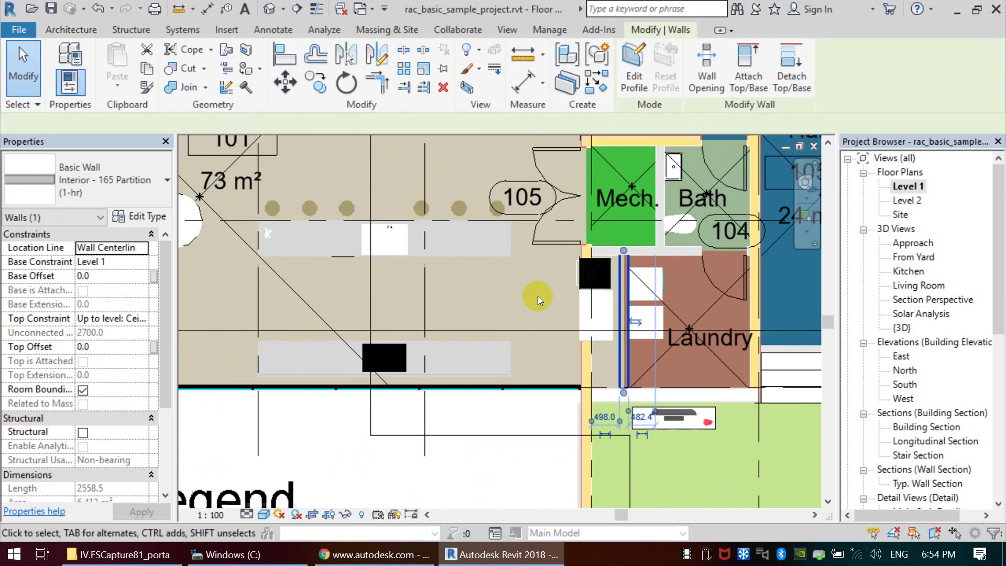
pyautogui.scroll(-2, 540, 294)
pyautogui.scroll(-1, 557, 358)
pyautogui.click(264, 514)
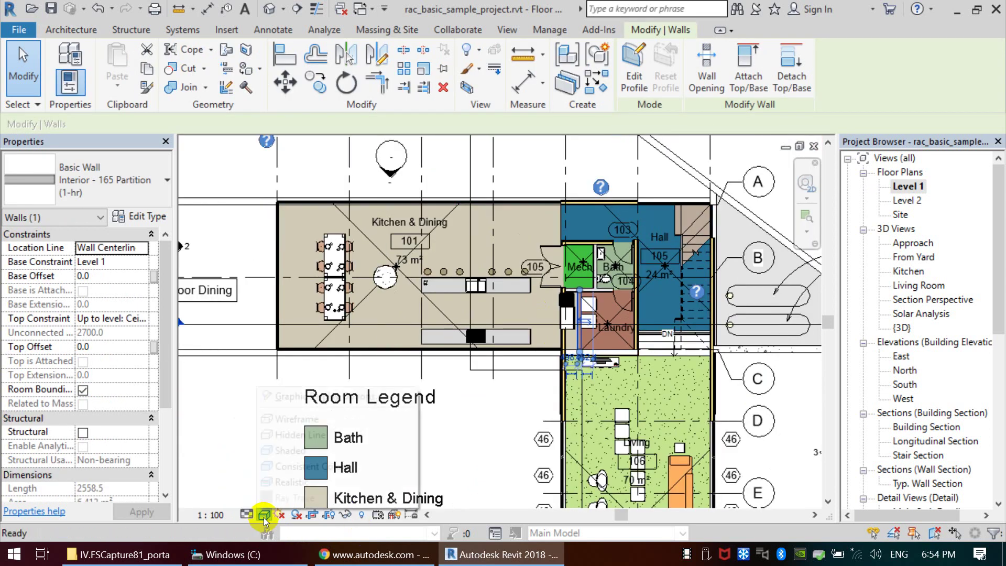
pyautogui.click(442, 441)
pyautogui.scroll(-1, 333, 411)
pyautogui.scroll(-1, 407, 463)
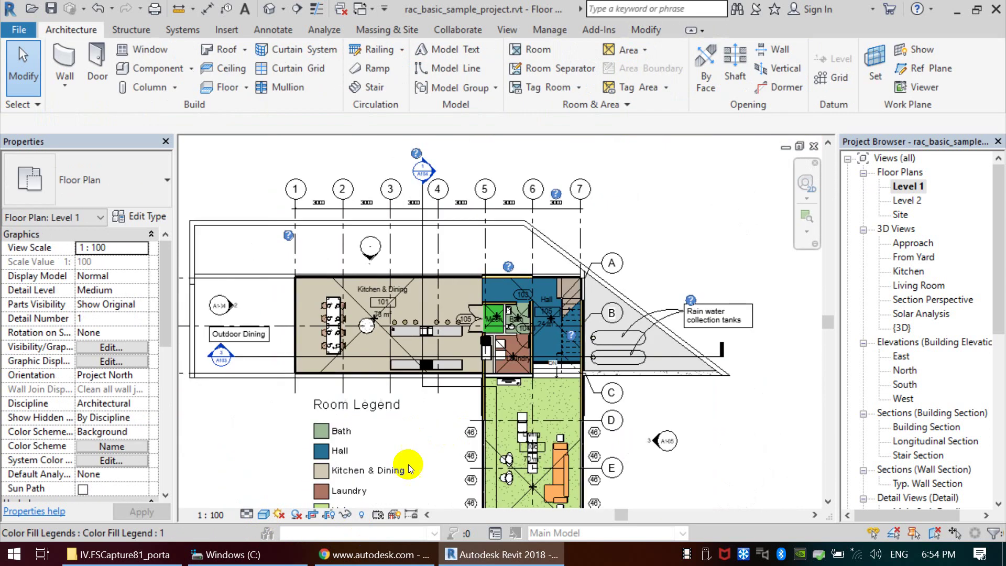
pyautogui.scroll(-1, 479, 405)
pyautogui.scroll(-1, 477, 396)
pyautogui.scroll(-1, 466, 419)
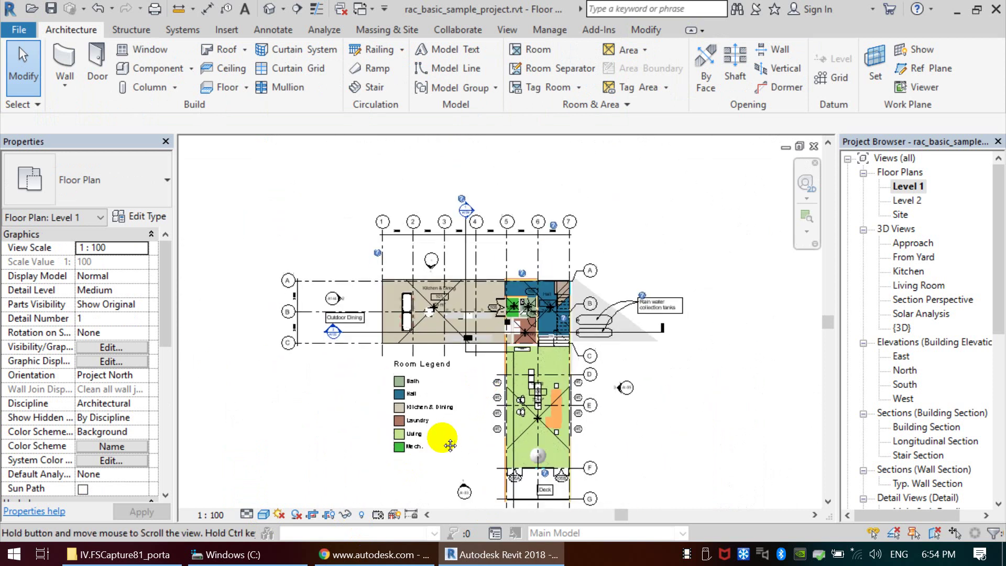
pyautogui.scroll(-1, 446, 446)
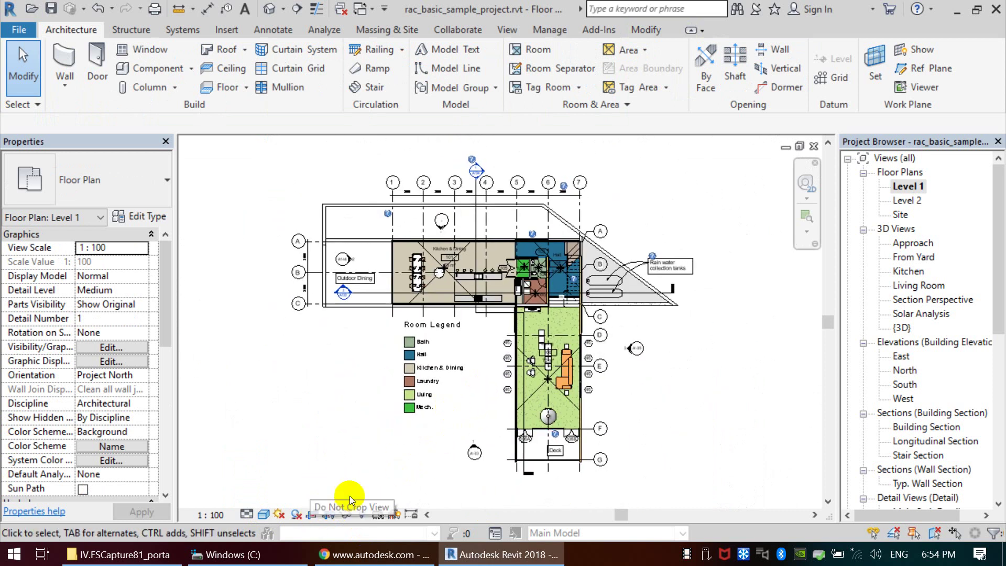
pyautogui.scroll(-1, 362, 450)
pyautogui.scroll(-1, 388, 435)
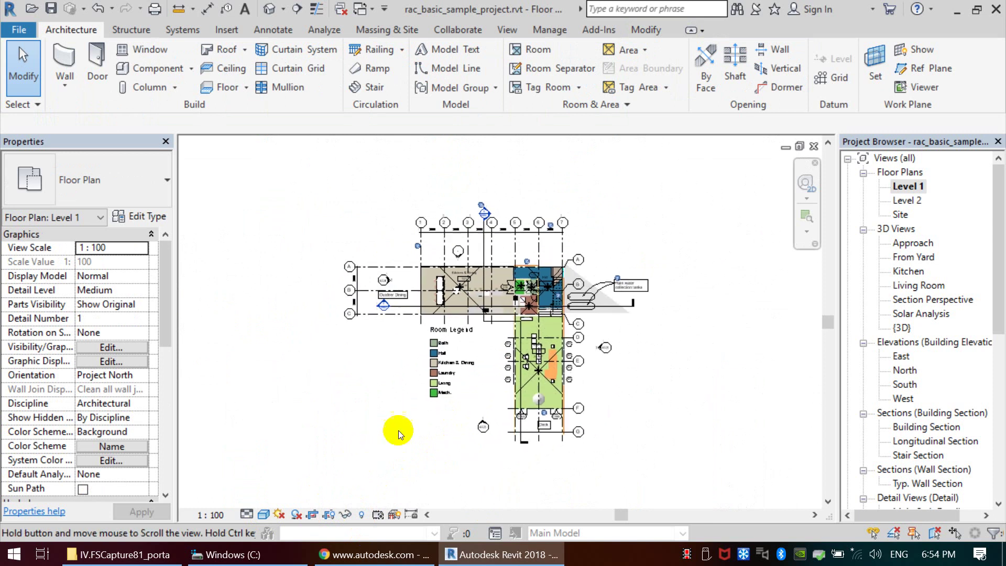
# - Turn cropping off to see the whole site, then re-crop the view and show its crop region
pyautogui.click(328, 514)
pyautogui.scroll(-1, 400, 225)
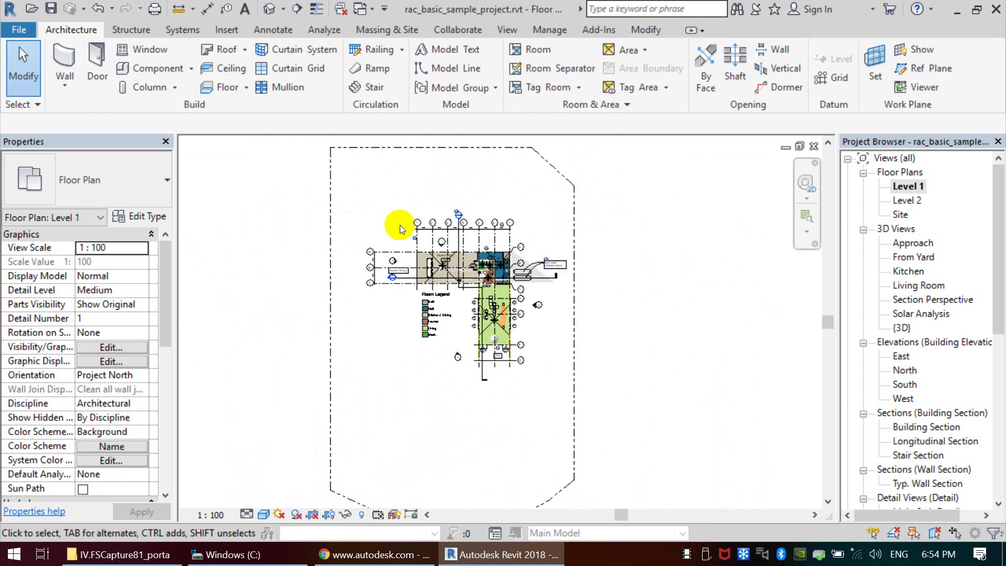
pyautogui.scroll(-1, 400, 225)
pyautogui.click(406, 184)
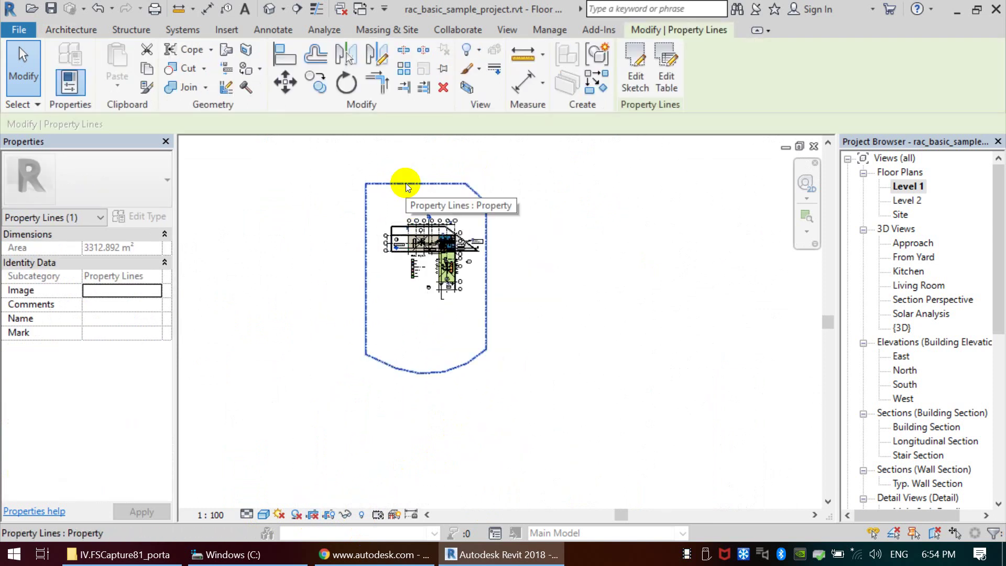
pyautogui.press('Escape')
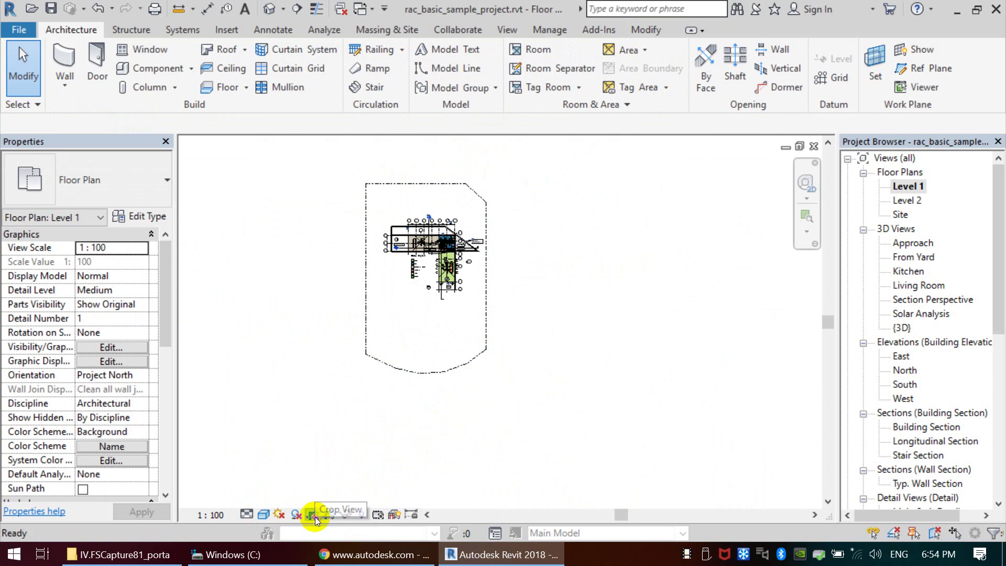
pyautogui.click(314, 517)
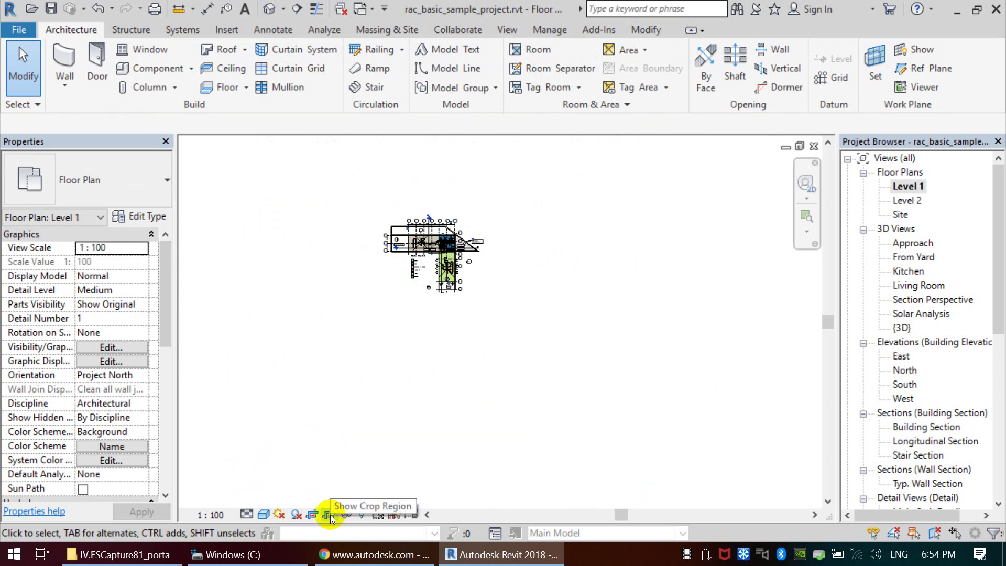
pyautogui.click(330, 515)
pyautogui.scroll(3, 464, 246)
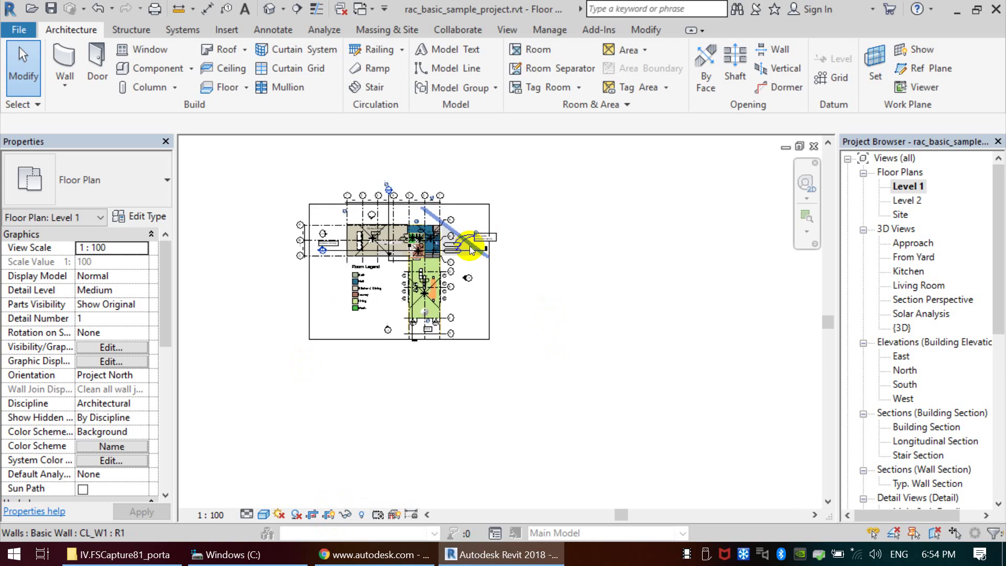
# - Select the crop boundary and toggle its visibility off and back on
pyautogui.click(503, 204)
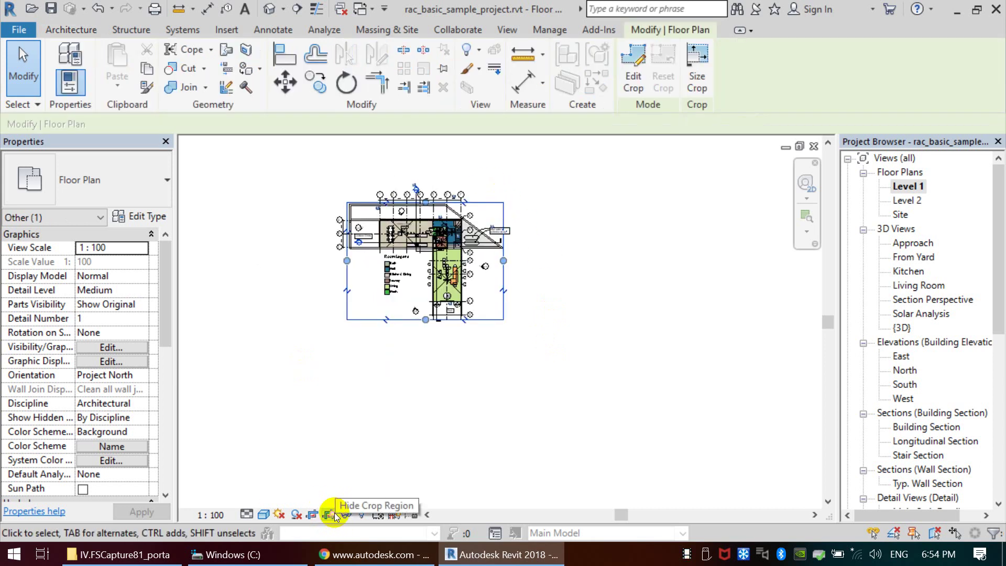
pyautogui.click(328, 468)
pyautogui.click(335, 516)
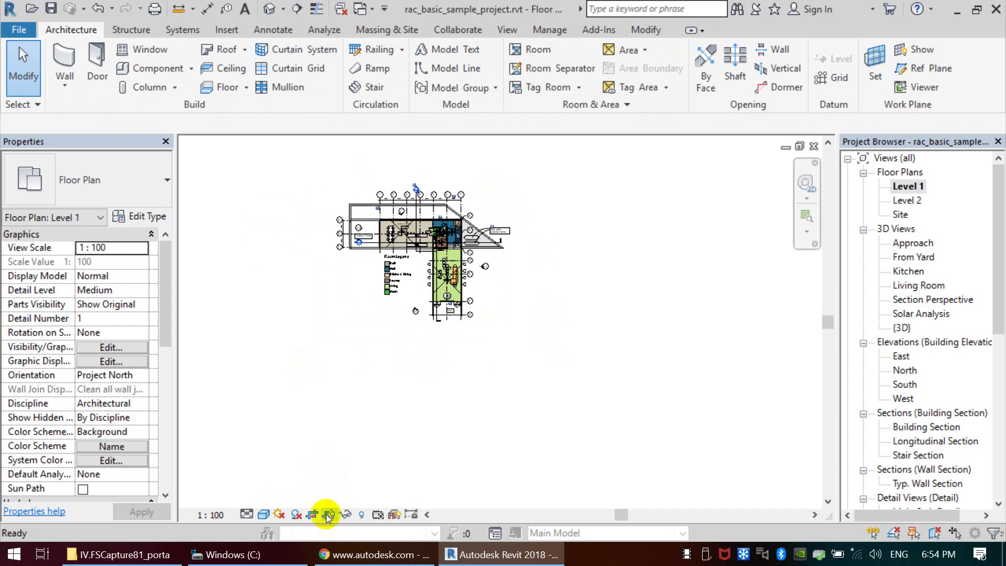
pyautogui.click(328, 516)
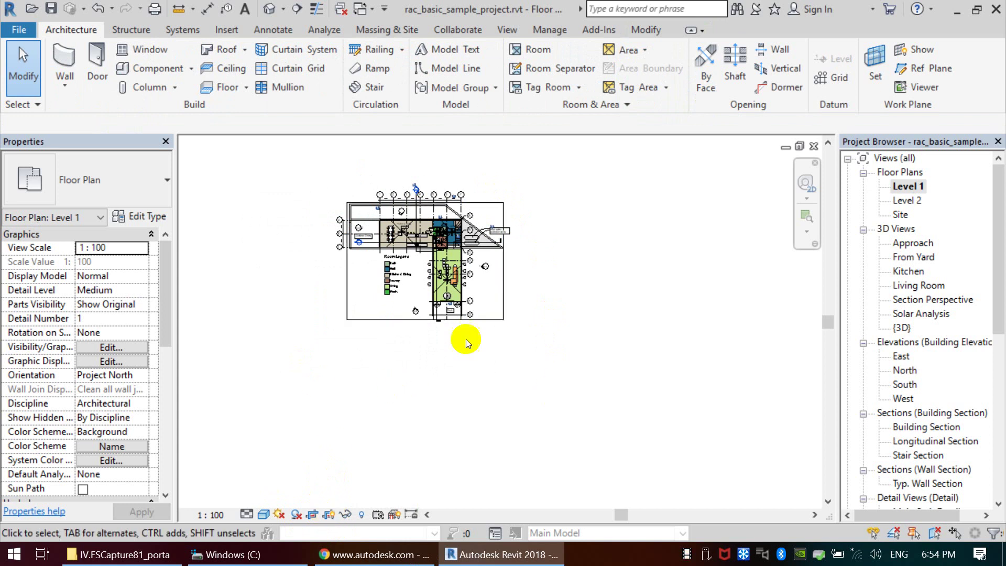
pyautogui.click(538, 372)
pyautogui.scroll(-2, 526, 326)
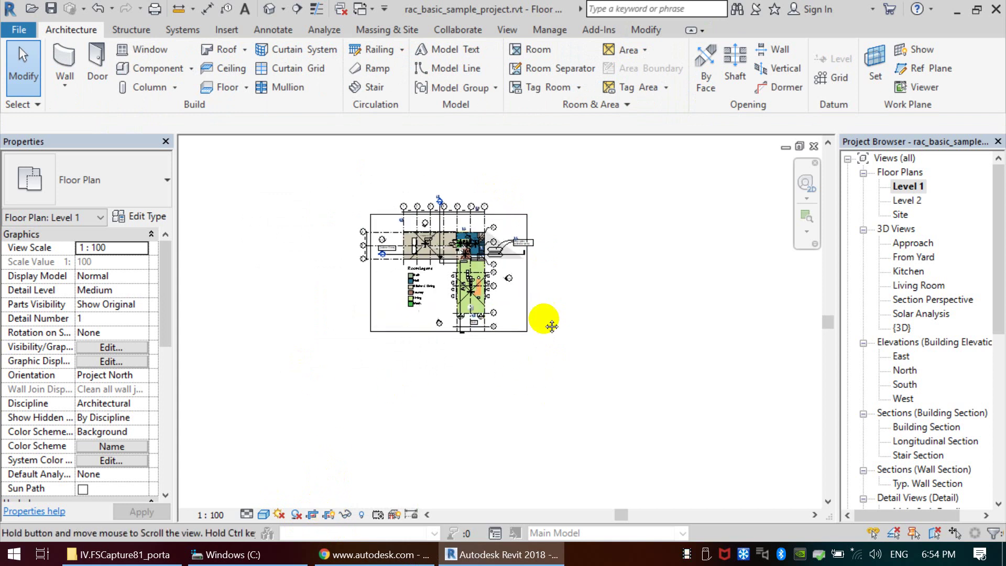
# - Drag the crop's left edge to grid line 4 and its top and right edges in around the Living room
pyautogui.click(534, 284)
pyautogui.scroll(3, 518, 312)
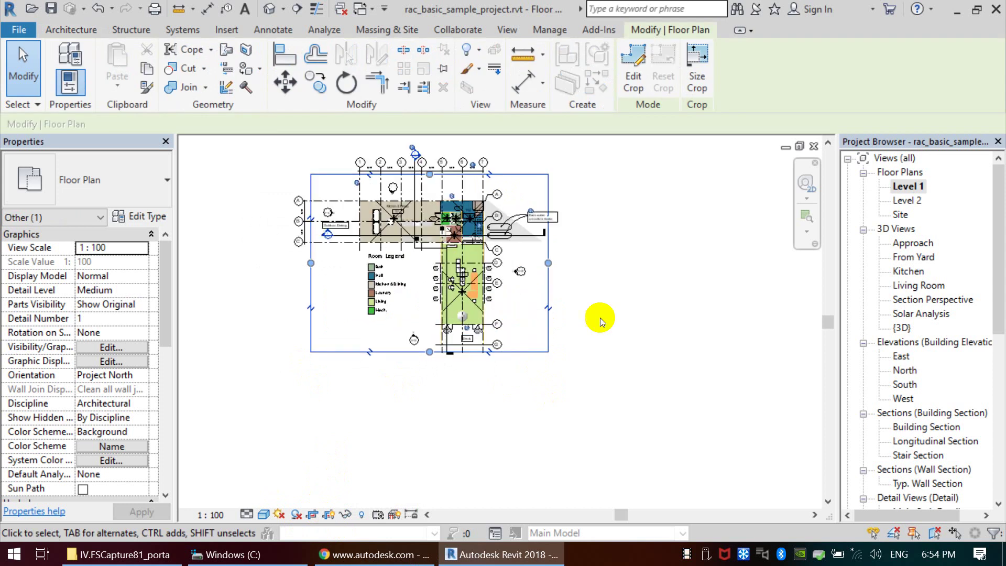
pyautogui.scroll(-1, 593, 291)
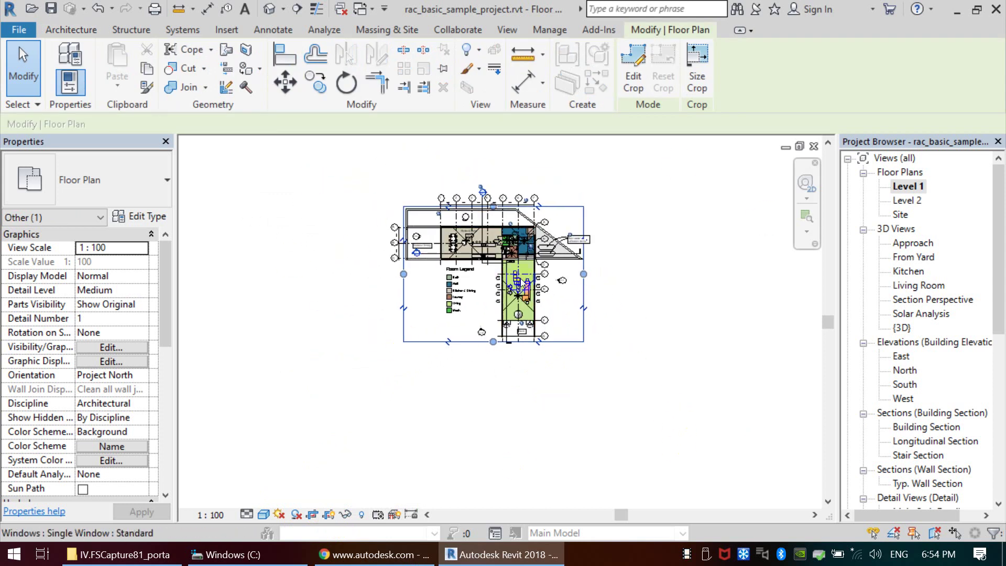
pyautogui.scroll(1, 580, 303)
pyautogui.scroll(1, 555, 356)
pyautogui.scroll(2, 551, 387)
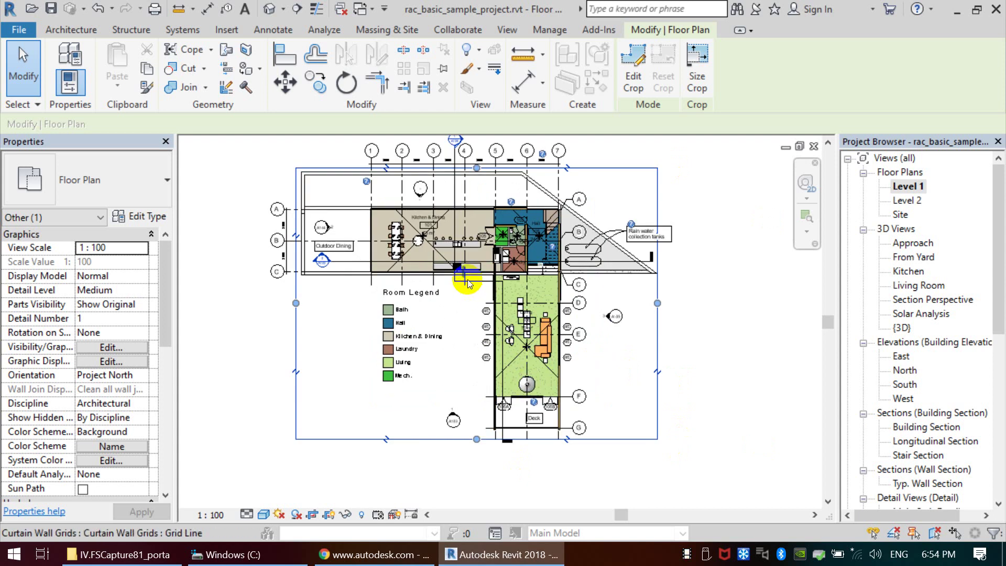
pyautogui.moveTo(296, 303); pyautogui.dragTo(464, 303)
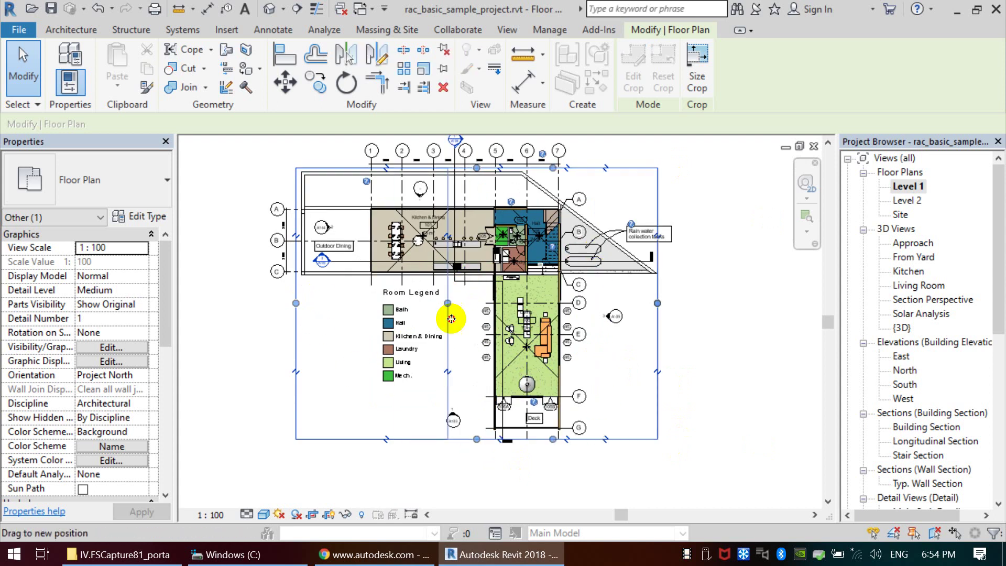
pyautogui.moveTo(561, 168); pyautogui.dragTo(561, 272)
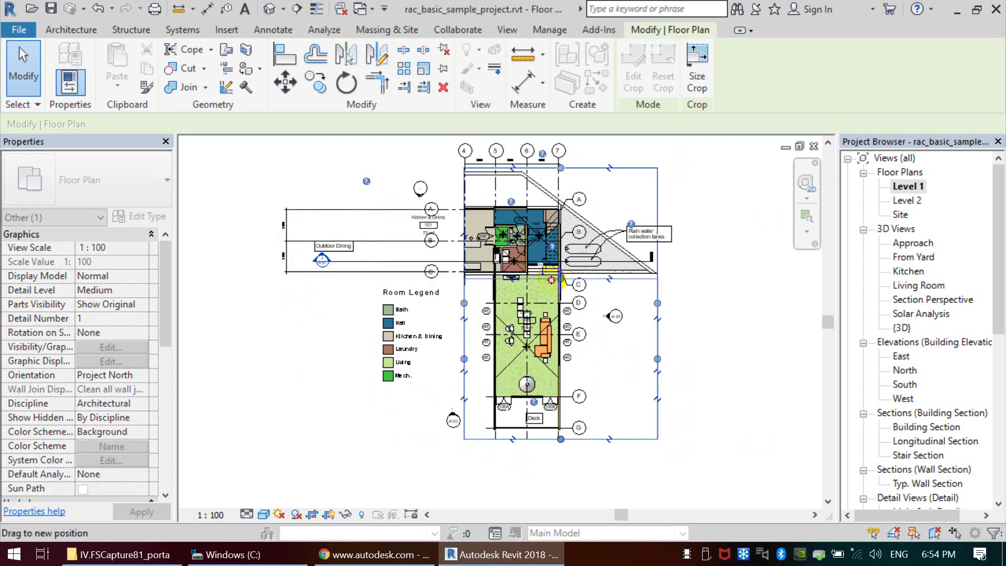
pyautogui.moveTo(665, 358); pyautogui.dragTo(606, 356)
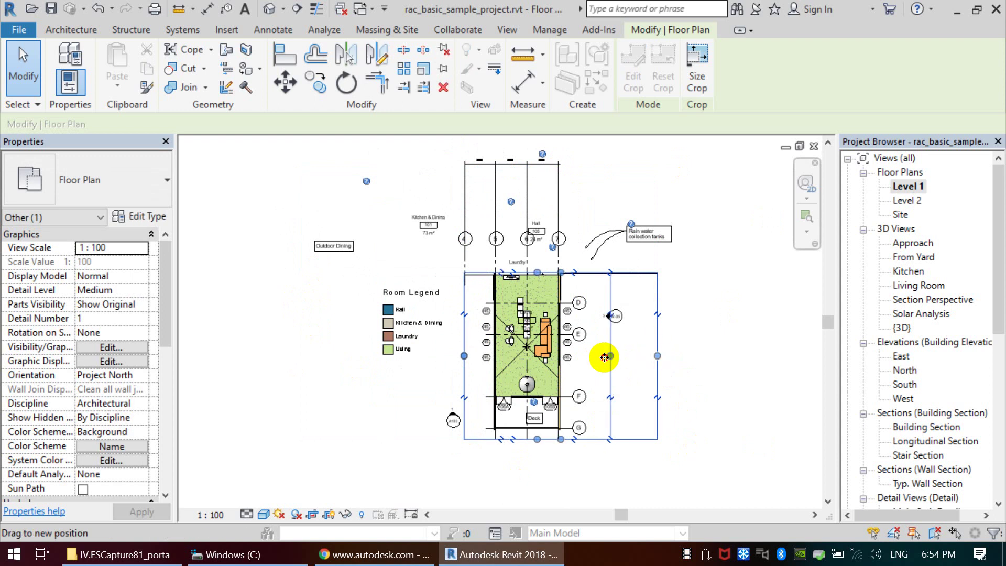
pyautogui.click(681, 338)
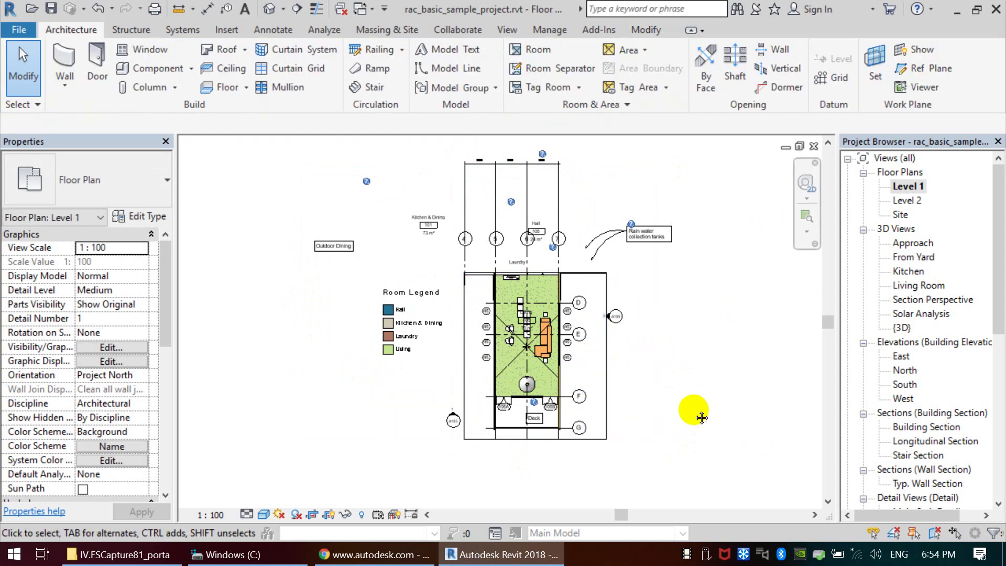
pyautogui.scroll(-1, 535, 335)
pyautogui.scroll(2, 521, 285)
pyautogui.scroll(-1, 499, 223)
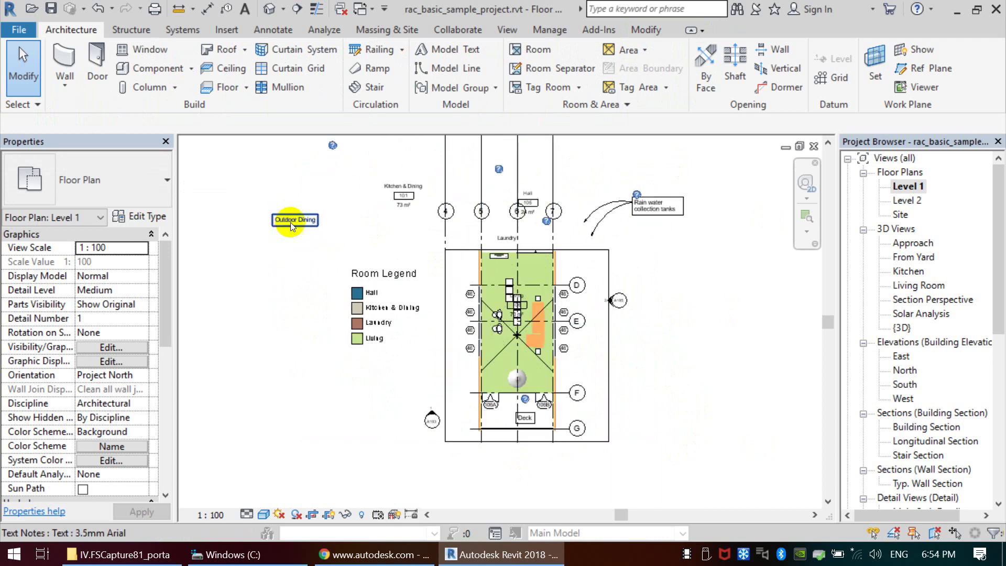
pyautogui.scroll(3, 488, 279)
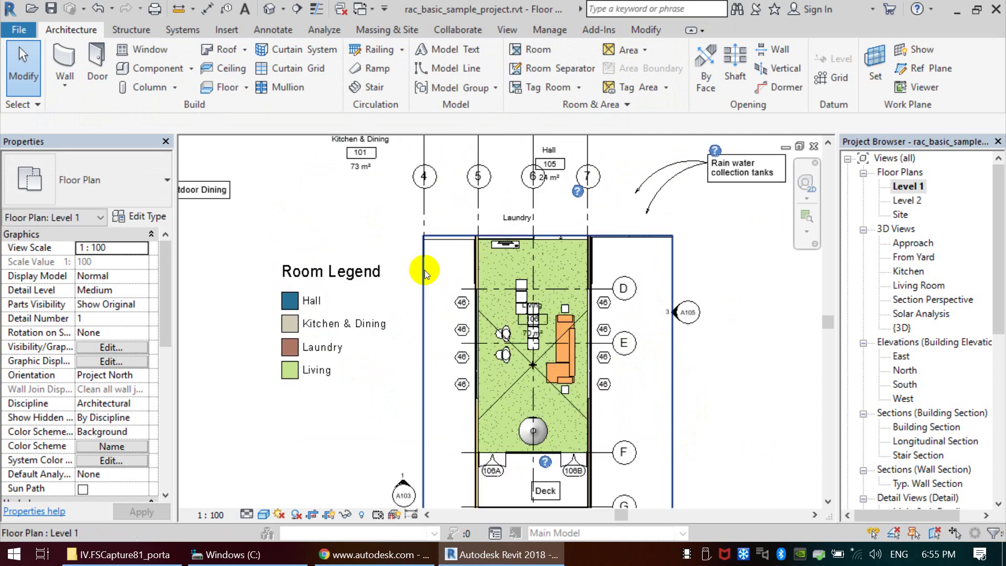
# - Pull the crop region's left and right edges in close to the Living room walls
pyautogui.click(424, 269)
pyautogui.moveTo(423, 381)
pyautogui.mouseDown()
pyautogui.moveTo(459, 382)
pyautogui.moveTo(447, 381)
pyautogui.mouseUp()
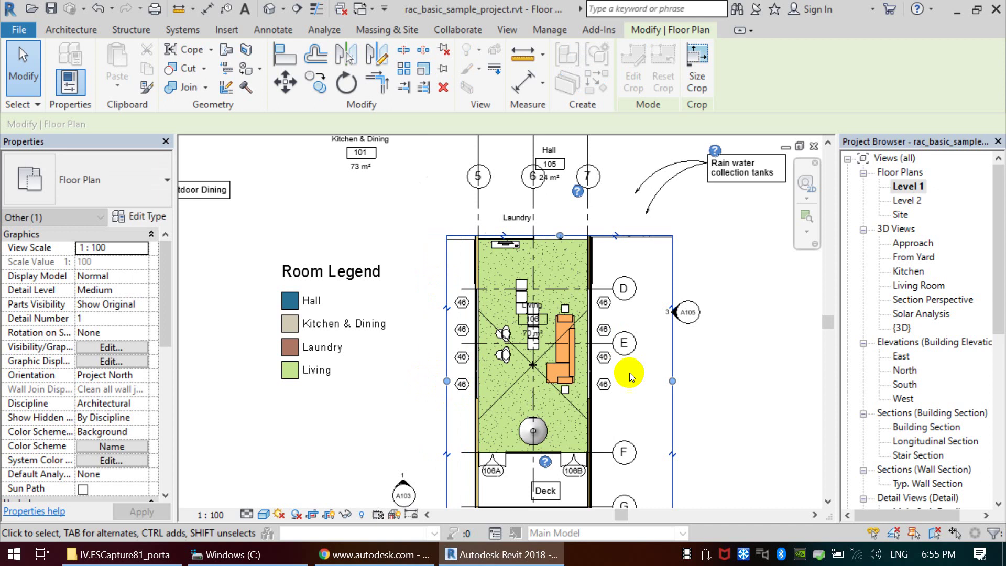
pyautogui.moveTo(673, 381); pyautogui.dragTo(614, 381)
pyautogui.click(738, 299)
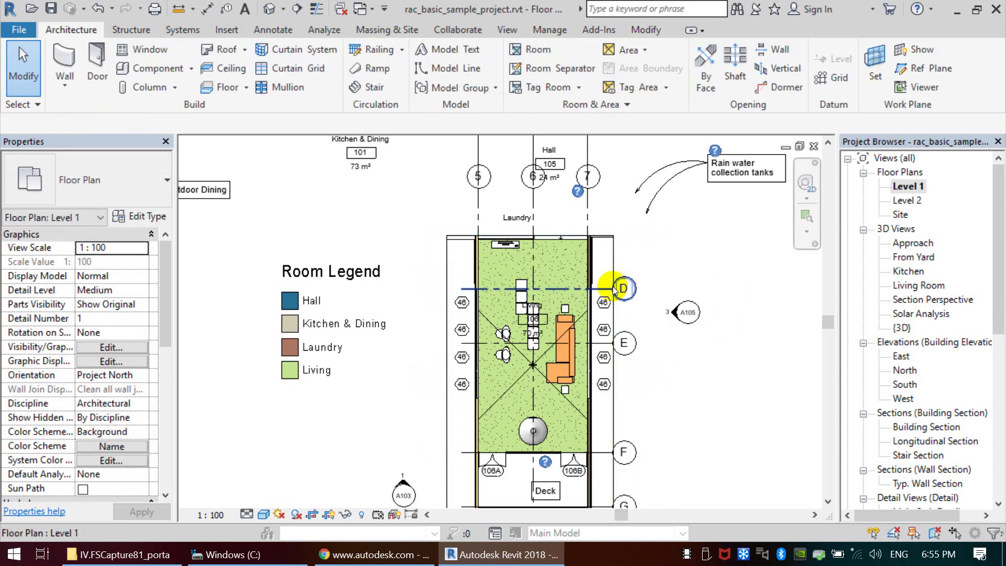
pyautogui.scroll(-2, 625, 359)
pyautogui.moveTo(625, 358); pyautogui.dragTo(628, 370, button='middle')
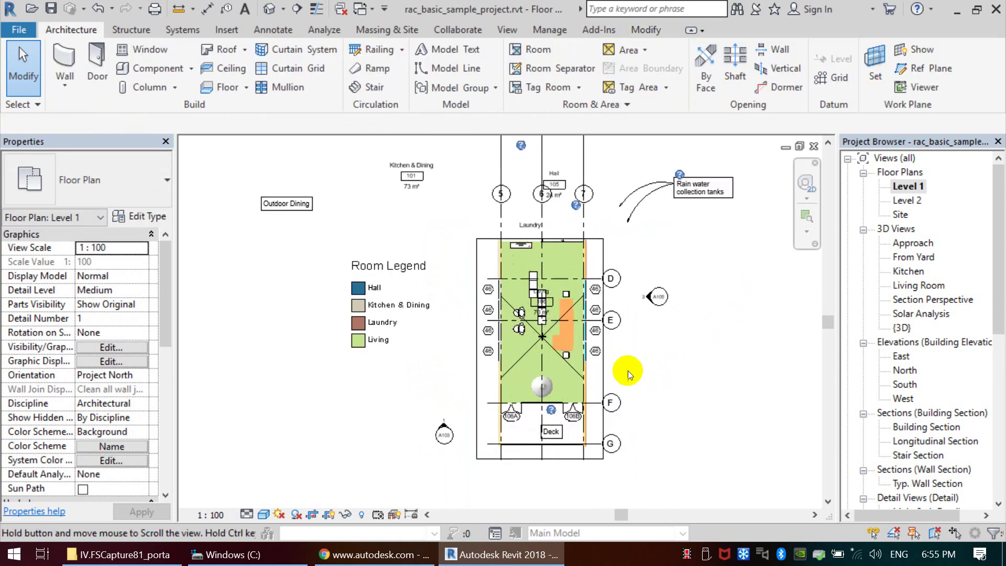
# - Hide the crop boundary, then show it again framing the Living wing
pyautogui.click(329, 515)
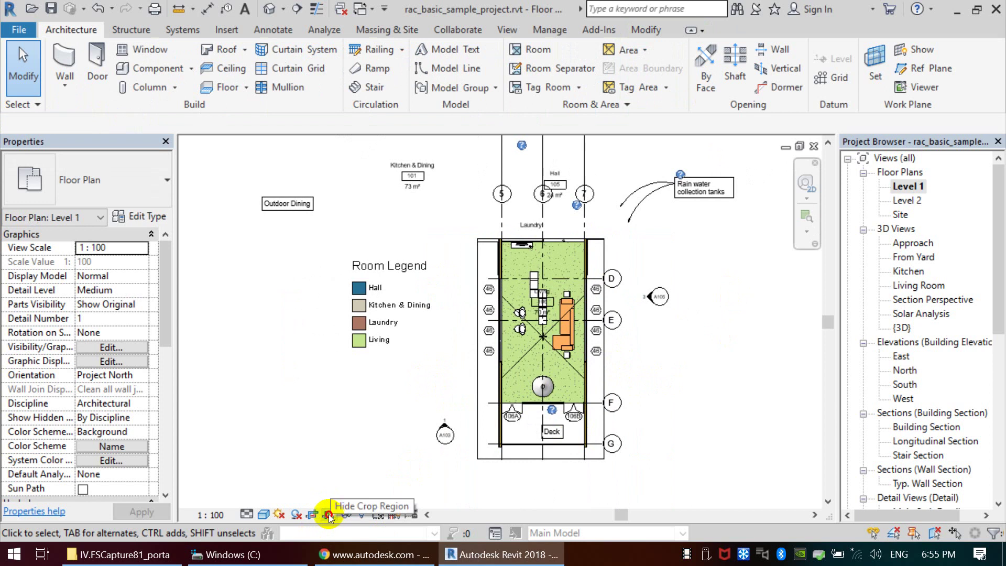
pyautogui.scroll(-1, 445, 372)
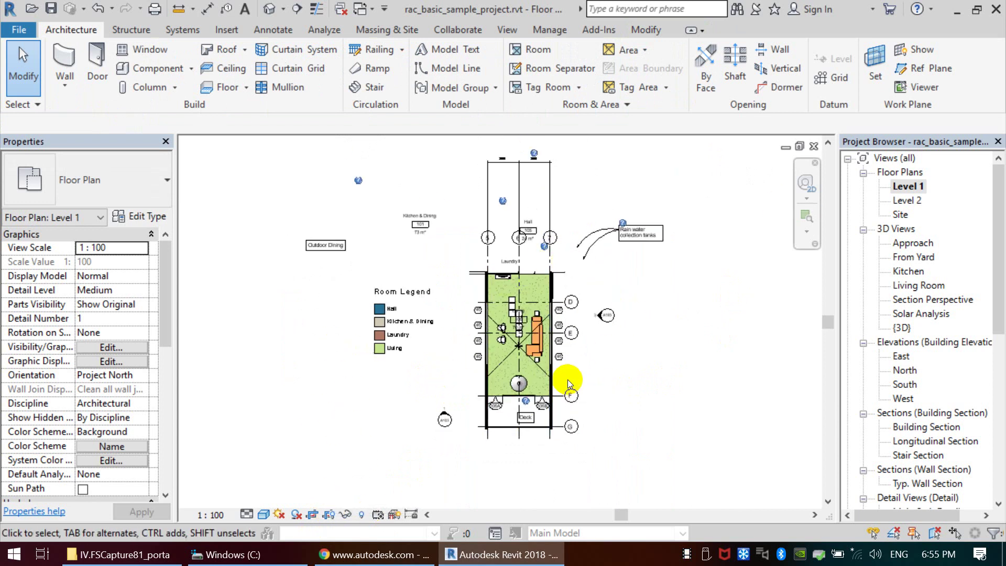
pyautogui.click(329, 517)
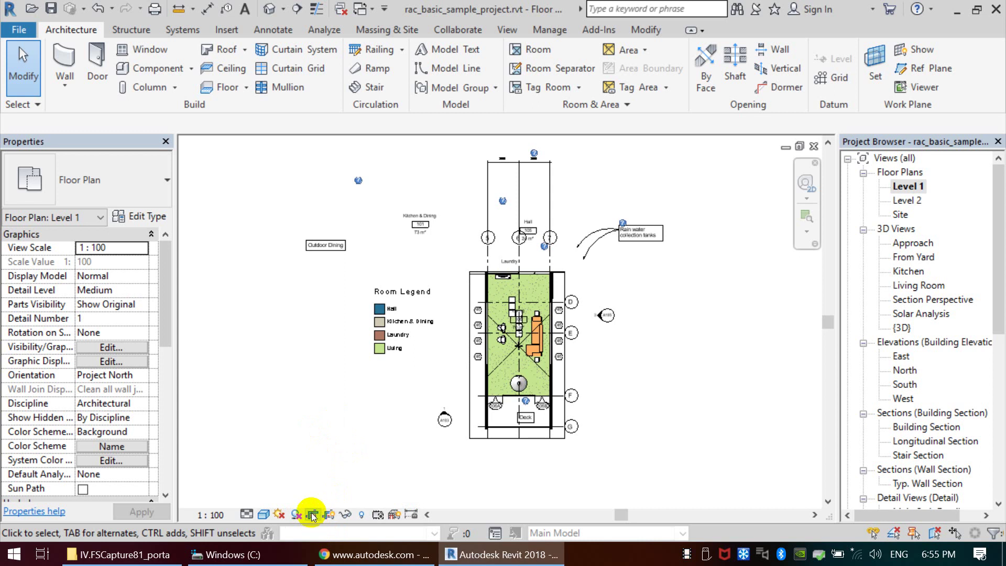
# - Reset Temporary Hide/Isolate to restore the hidden Level 1 elements, then select the crop region
pyautogui.click(312, 515)
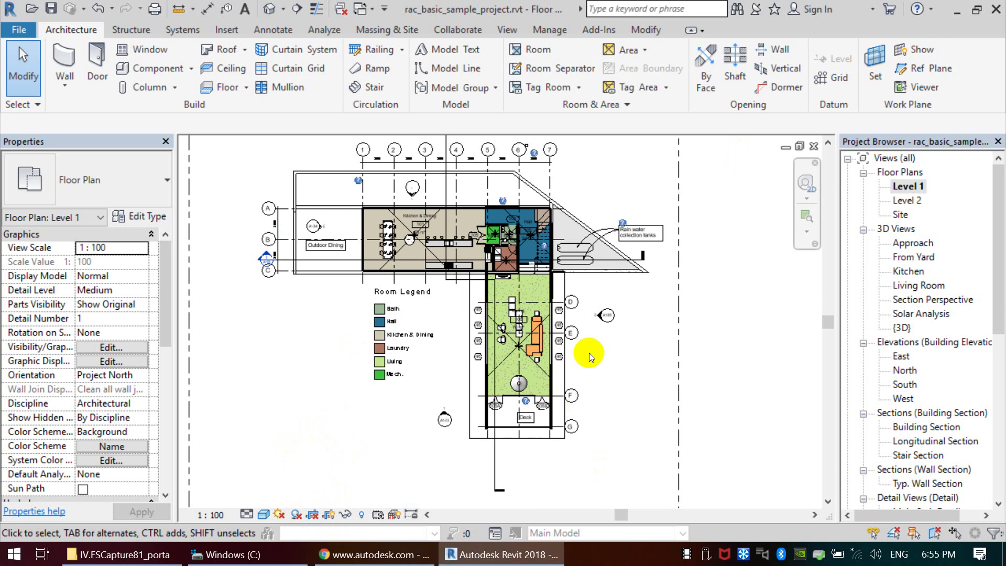
pyautogui.scroll(2, 577, 378)
pyautogui.click(569, 363)
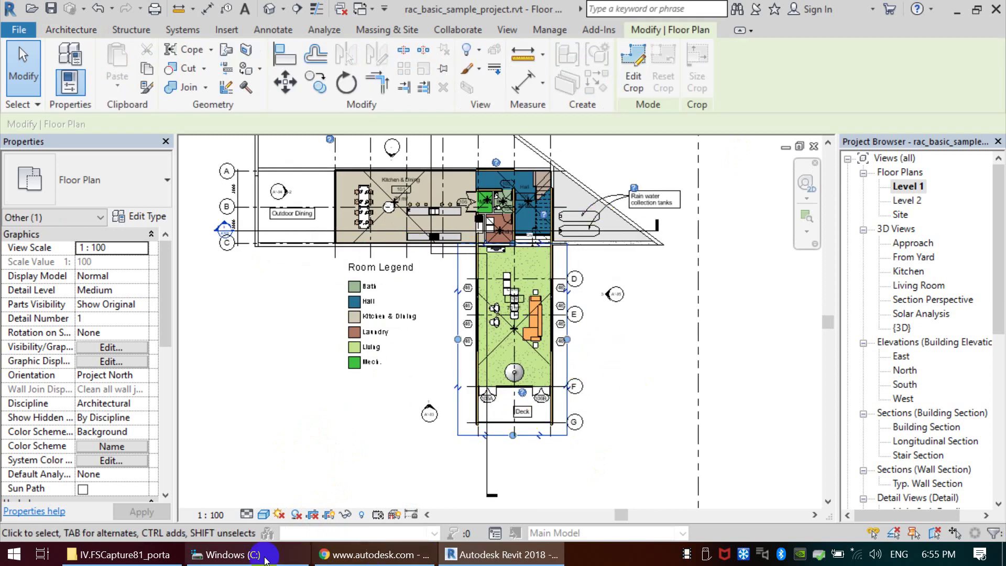
pyautogui.scroll(-3, 389, 335)
pyautogui.scroll(-2, 389, 336)
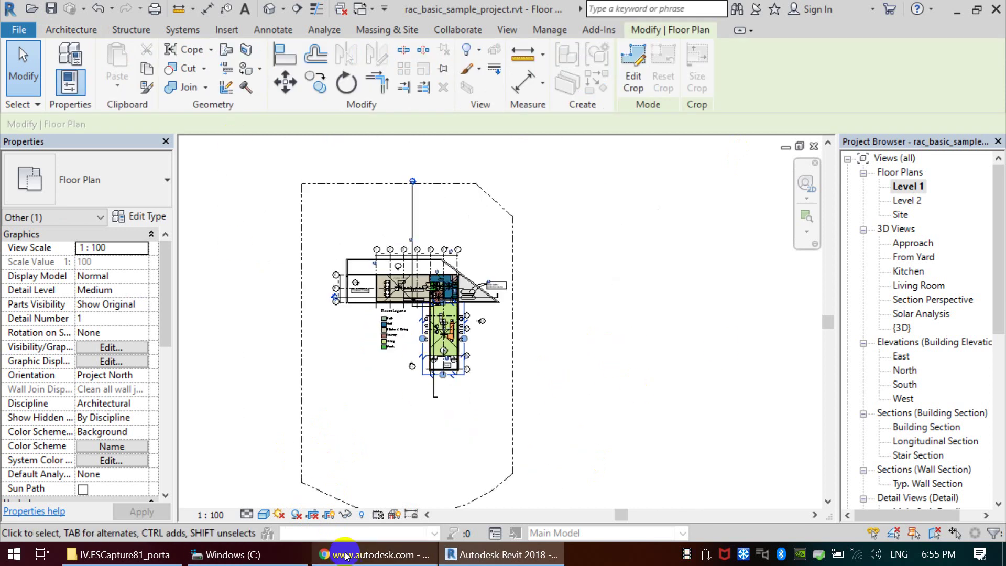
pyautogui.scroll(3, 316, 488)
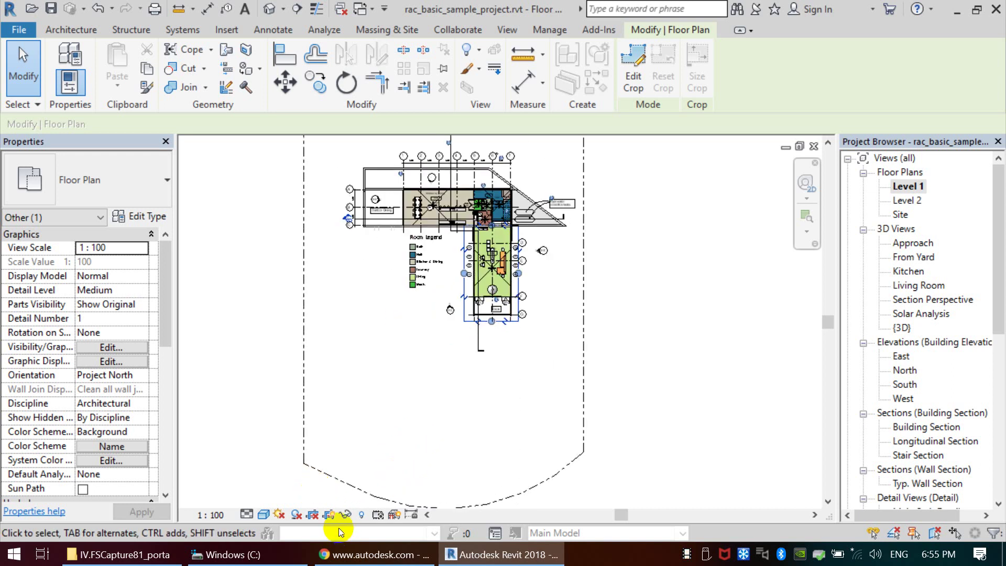
pyautogui.click(543, 383)
# - Drag the crop region's left, top and right edges outward to enclose the whole building
pyautogui.moveTo(543, 383); pyautogui.dragTo(490, 406, button='middle')
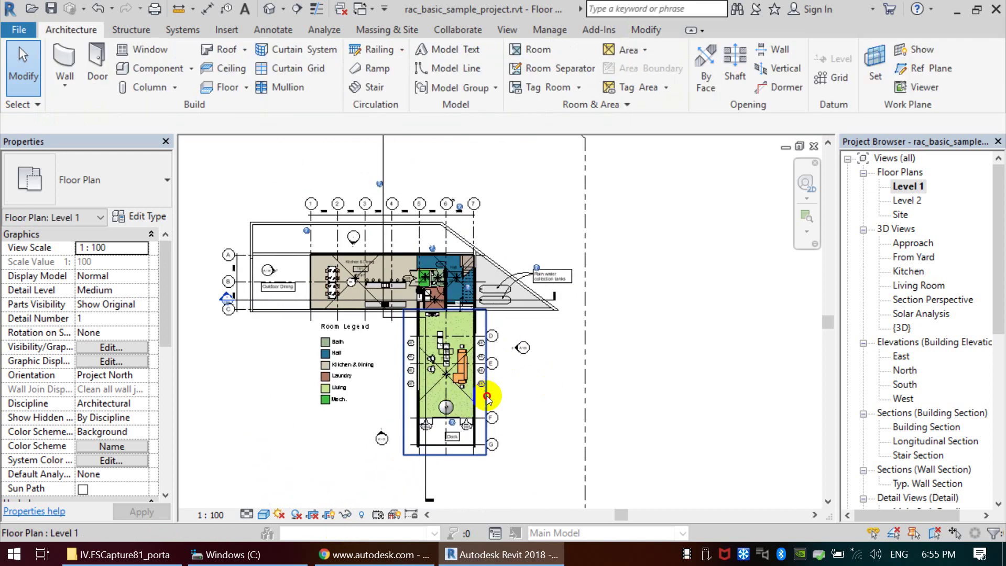
pyautogui.click(482, 393)
pyautogui.moveTo(423, 398); pyautogui.dragTo(214, 398)
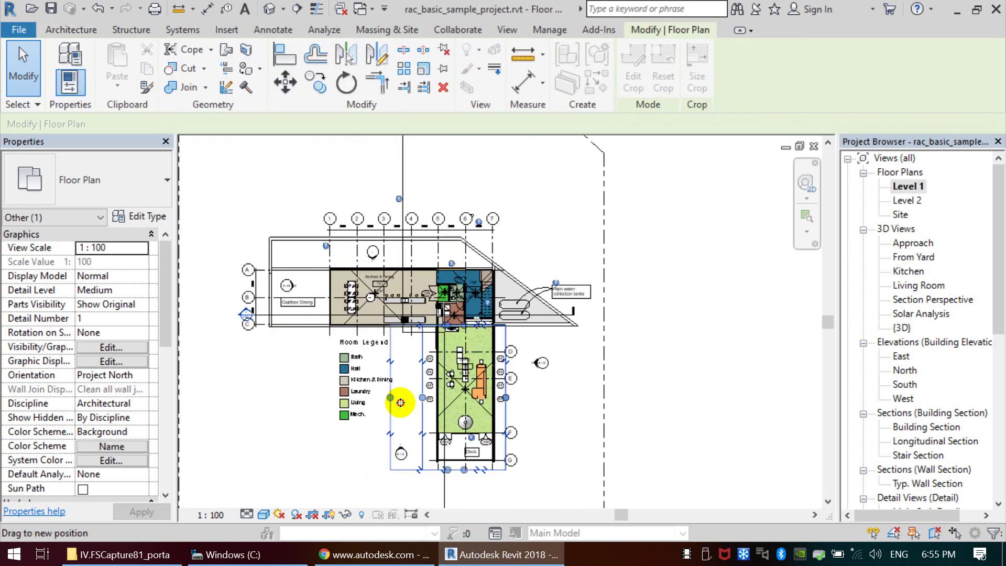
pyautogui.moveTo(361, 327); pyautogui.dragTo(326, 141)
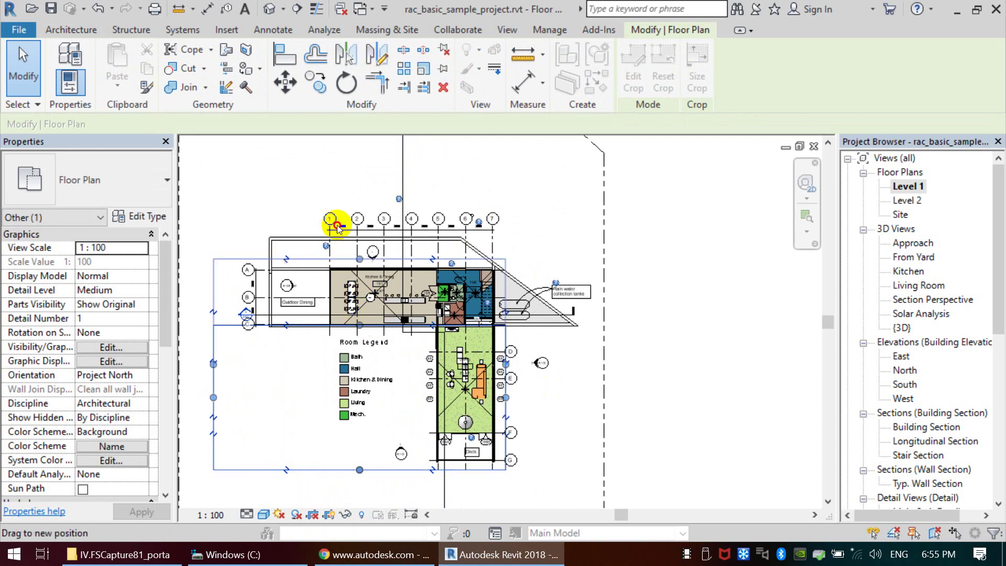
pyautogui.scroll(-2, 400, 382)
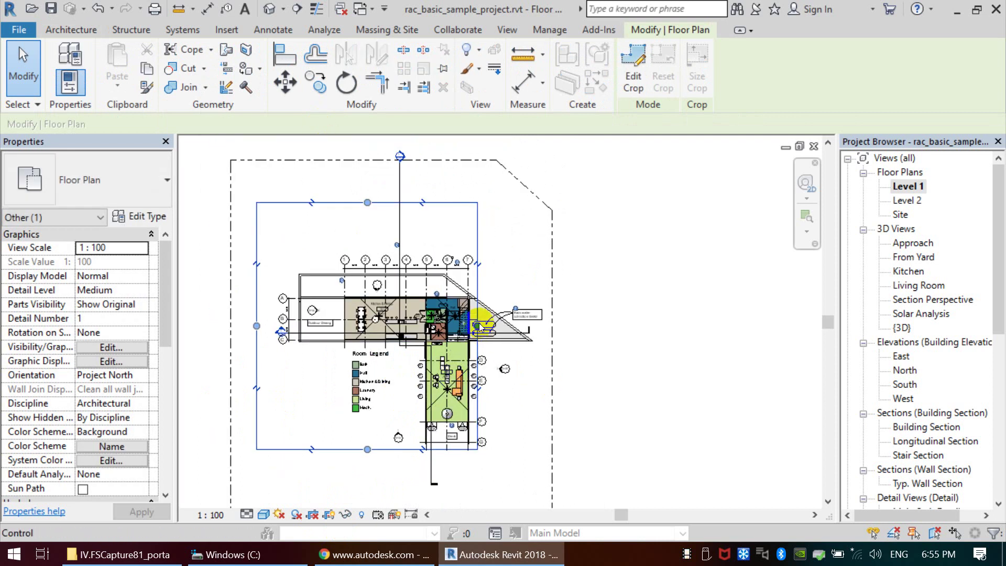
pyautogui.moveTo(478, 326)
pyautogui.mouseDown()
pyautogui.moveTo(552, 329)
pyautogui.moveTo(542, 325)
pyautogui.mouseUp()
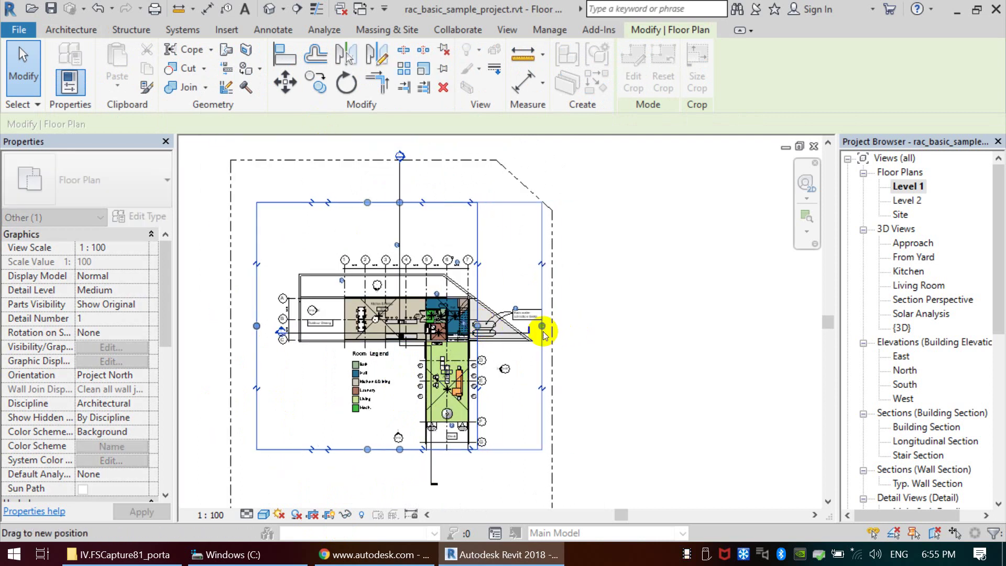
pyautogui.click(613, 333)
pyautogui.click(499, 202)
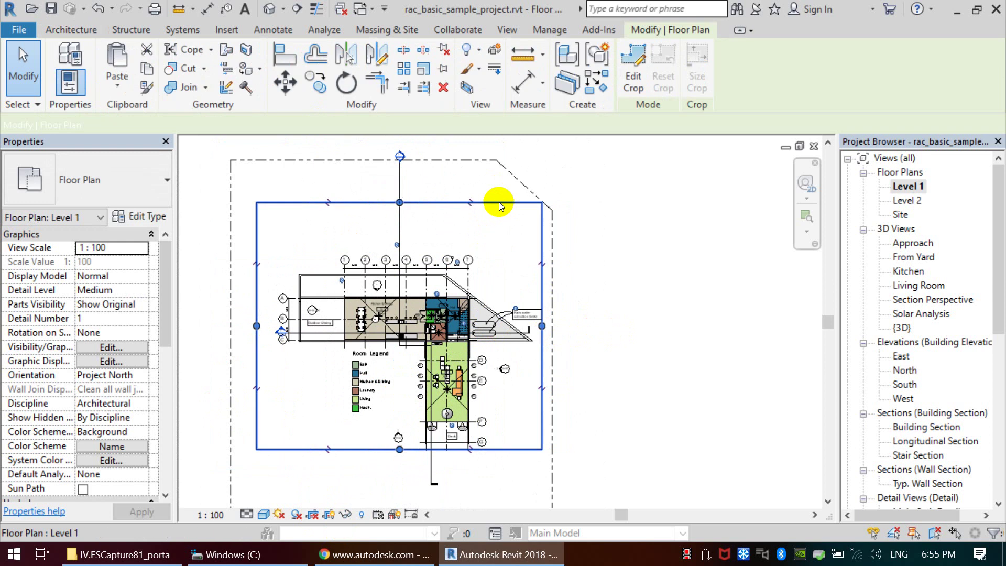
pyautogui.click(631, 66)
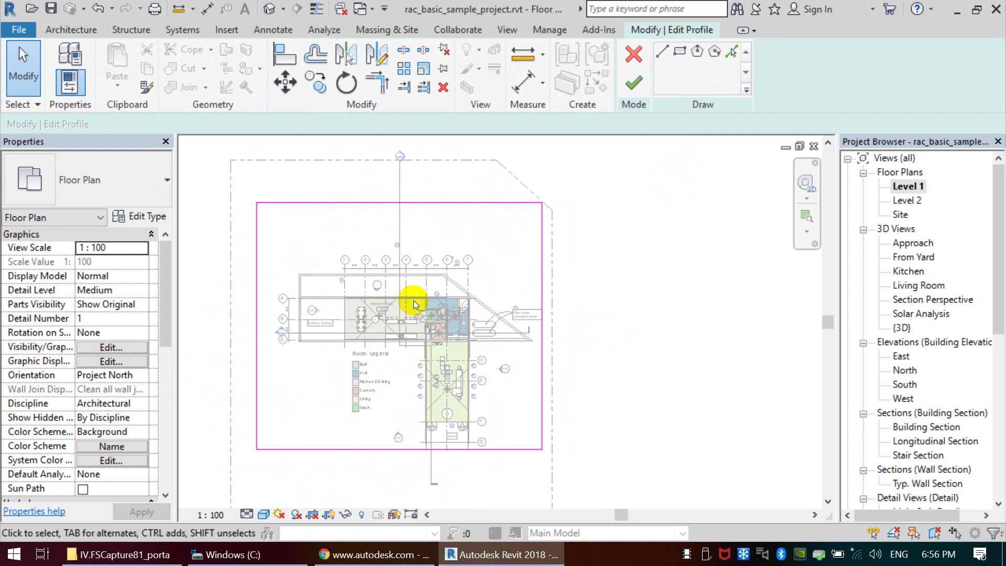
pyautogui.click(639, 52)
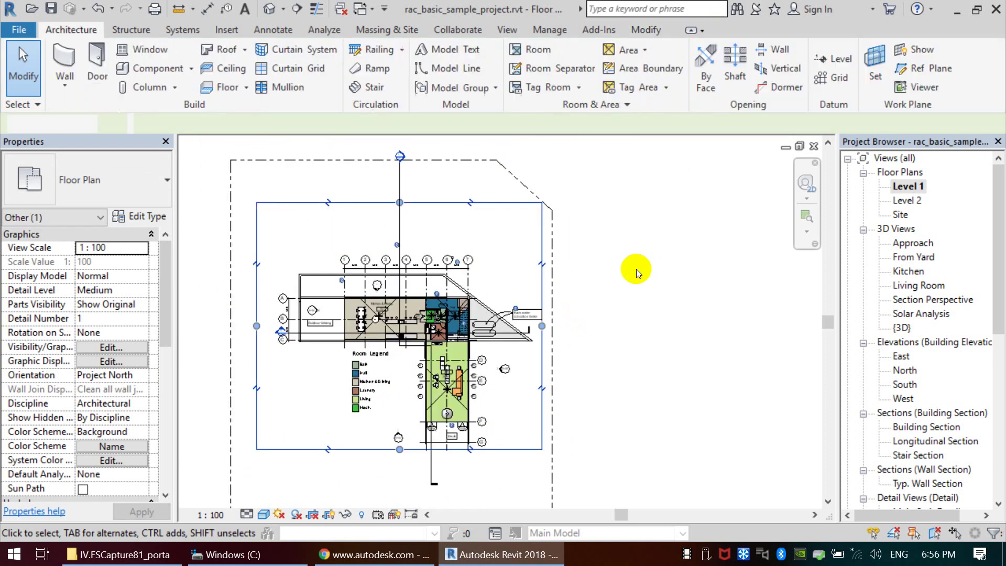
pyautogui.scroll(-3, 640, 267)
pyautogui.moveTo(669, 396); pyautogui.dragTo(664, 346, button='middle')
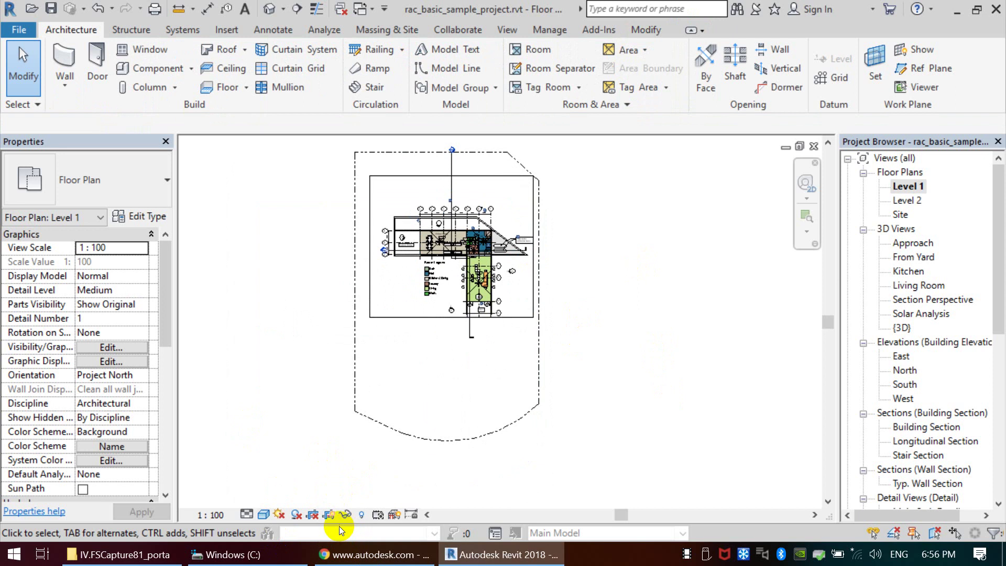
# - Turn off Show Mass and check the Temporary Hide/Isolate menu without choosing anything
pyautogui.click(315, 516)
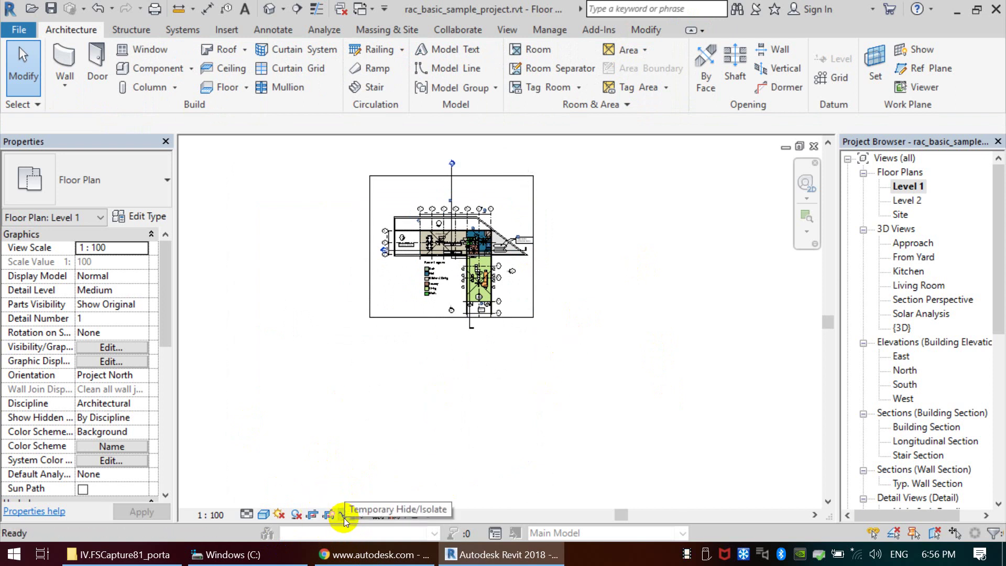
pyautogui.click(344, 518)
pyautogui.click(683, 376)
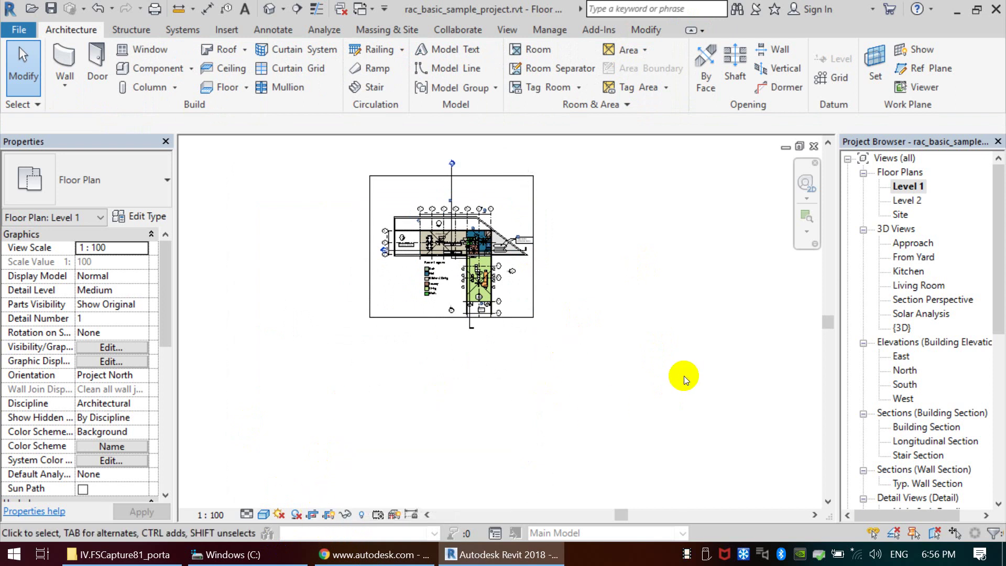
pyautogui.scroll(2, 378, 225)
pyautogui.scroll(3, 418, 241)
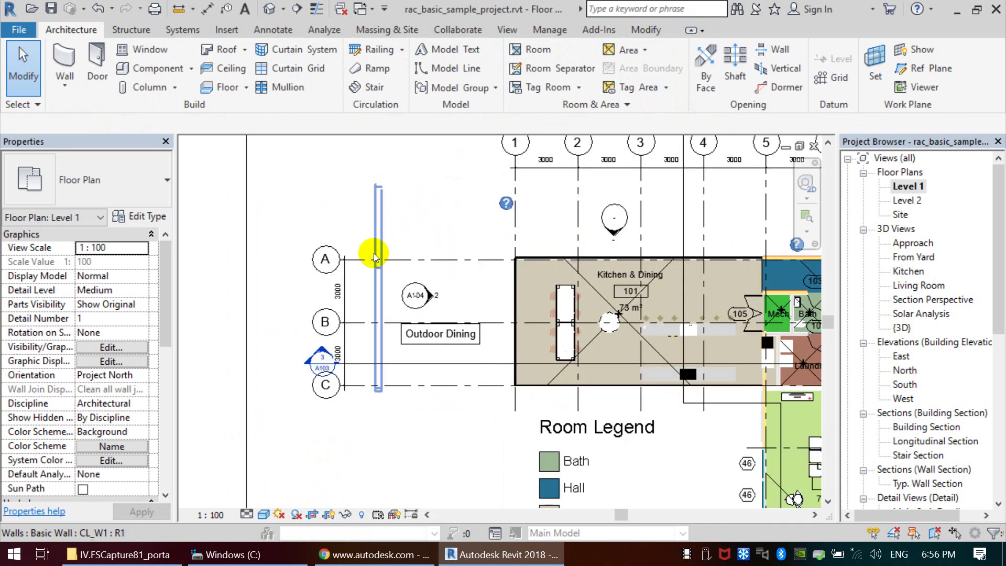
# - Select grid A, view the Hide in View options, and toggle Reveal Hidden Elements on and off
pyautogui.click(353, 256)
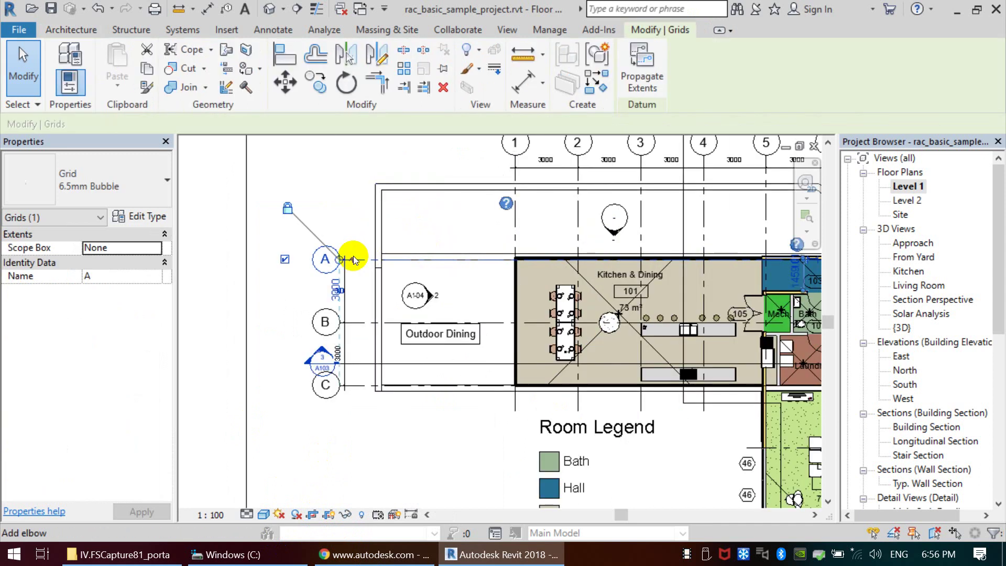
pyautogui.scroll(-2, 336, 234)
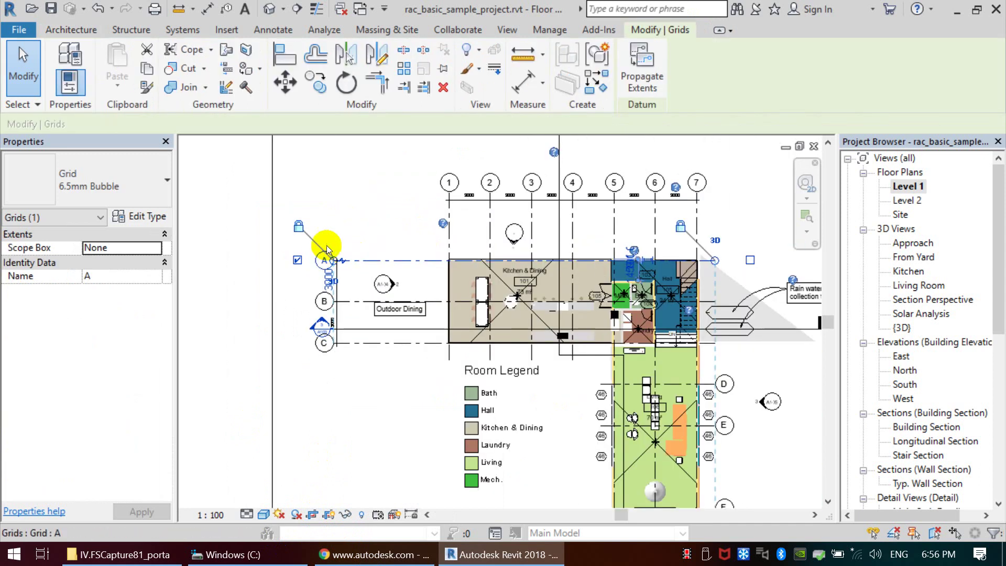
pyautogui.click(477, 50)
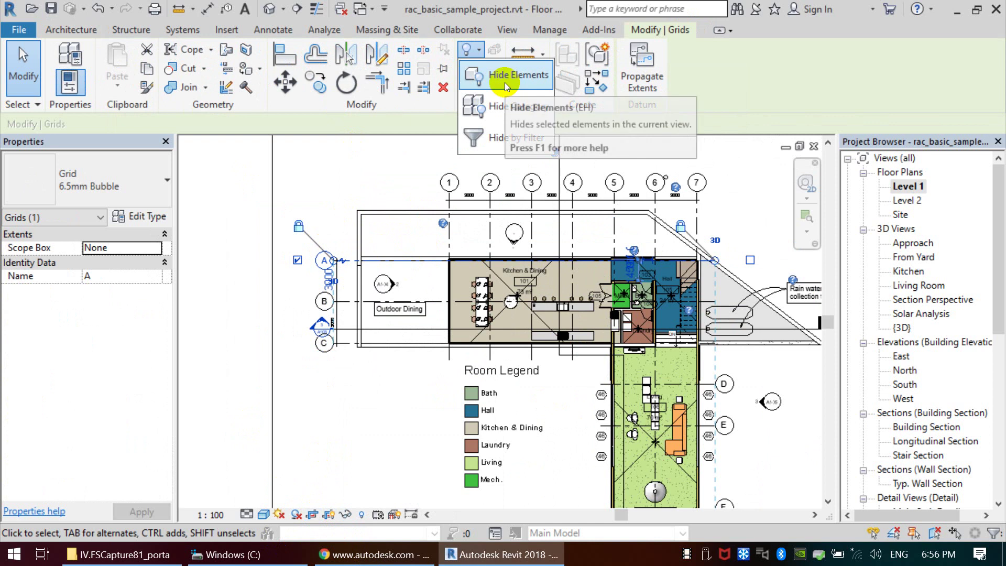
pyautogui.scroll(-1, 325, 188)
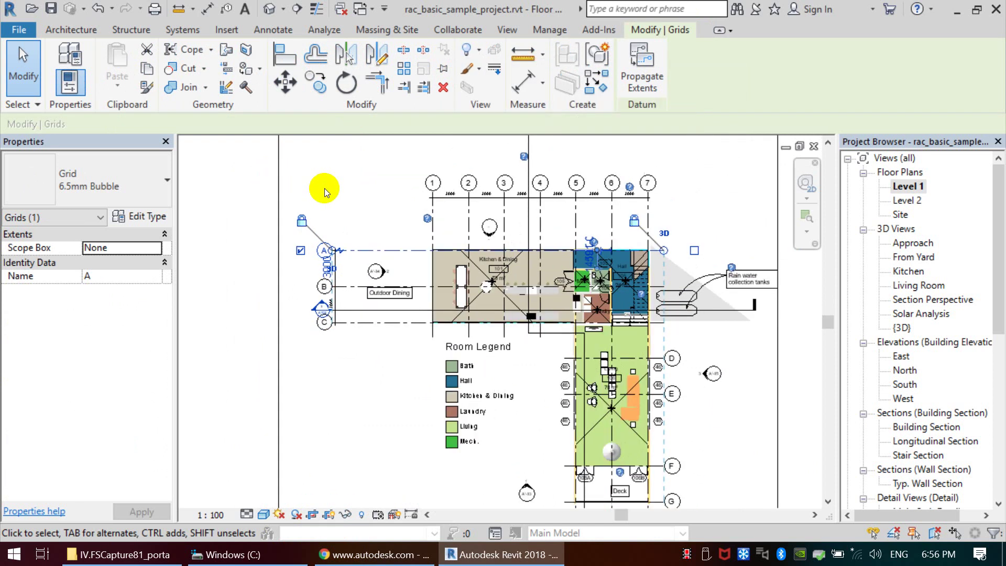
pyautogui.click(362, 515)
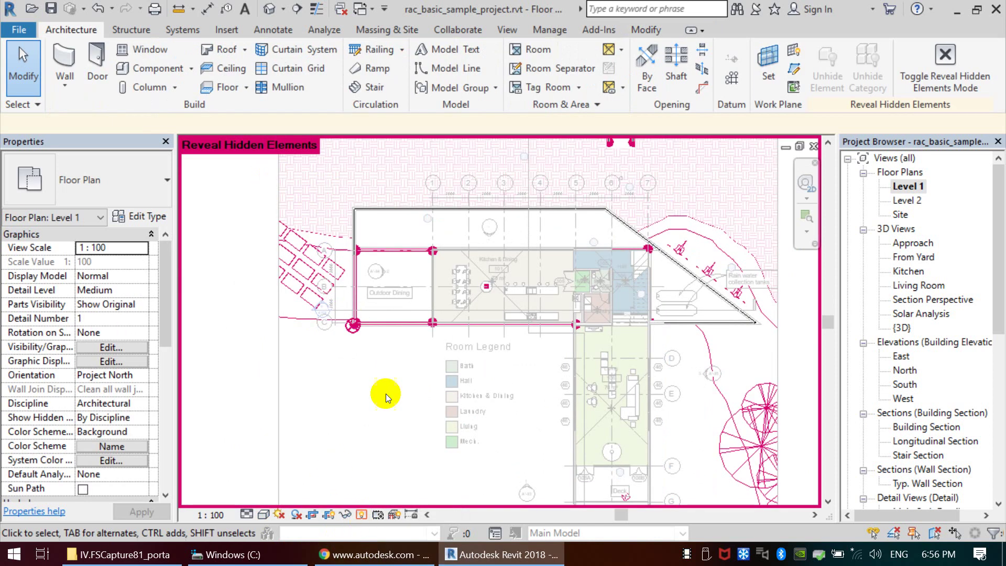
pyautogui.click(361, 515)
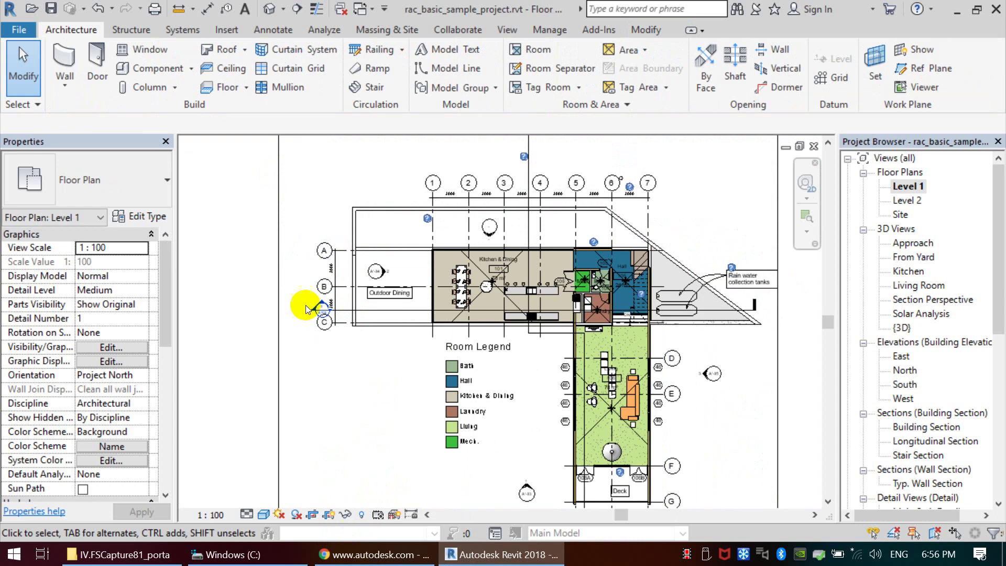
# - Crossing-select grids A–C with their dimensions, hide them with Hide Element, and zoom out
pyautogui.scroll(2, 338, 251)
pyautogui.click(338, 250)
pyautogui.moveTo(344, 215); pyautogui.dragTo(326, 433)
pyautogui.scroll(-1, 359, 331)
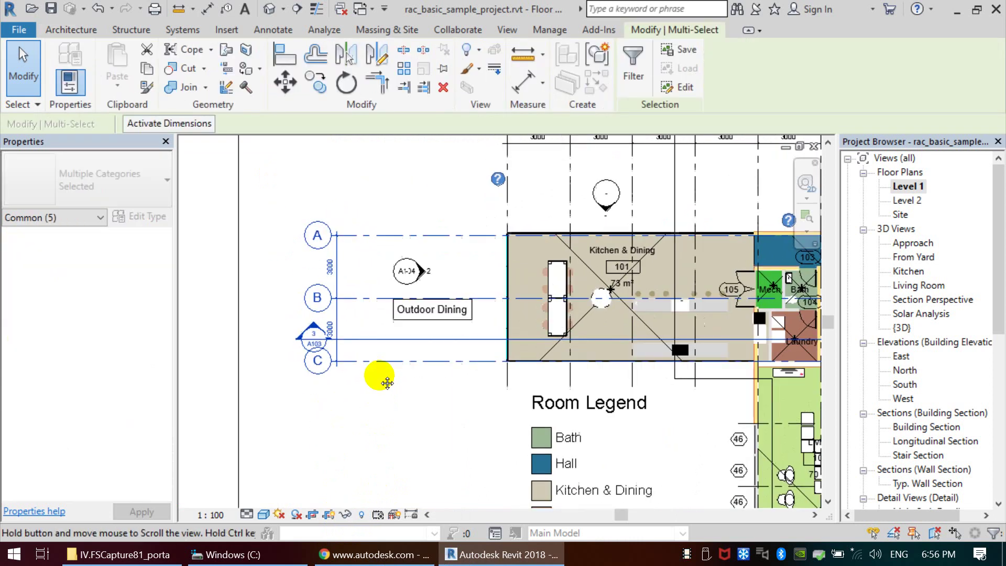
pyautogui.scroll(-1, 335, 405)
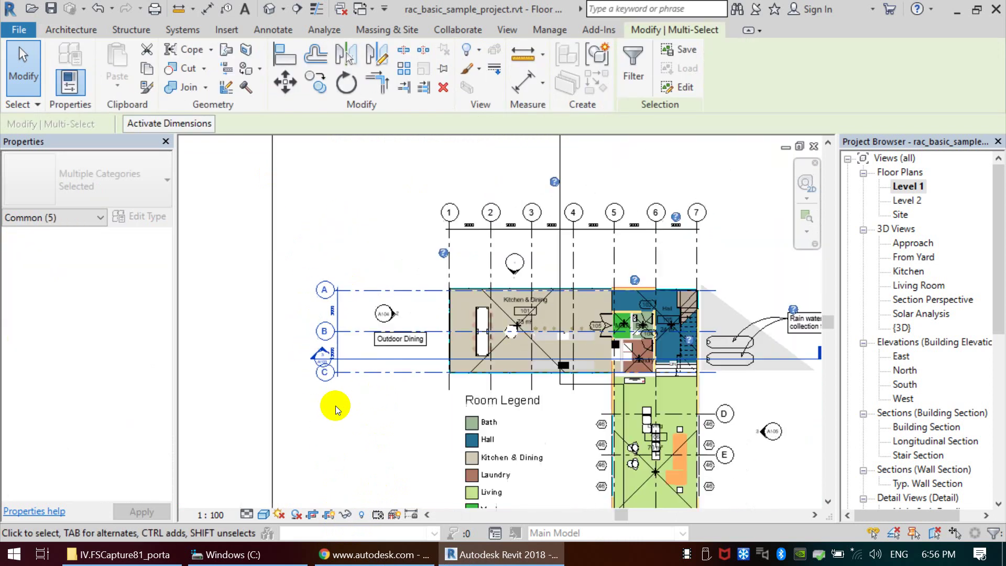
pyautogui.click(344, 518)
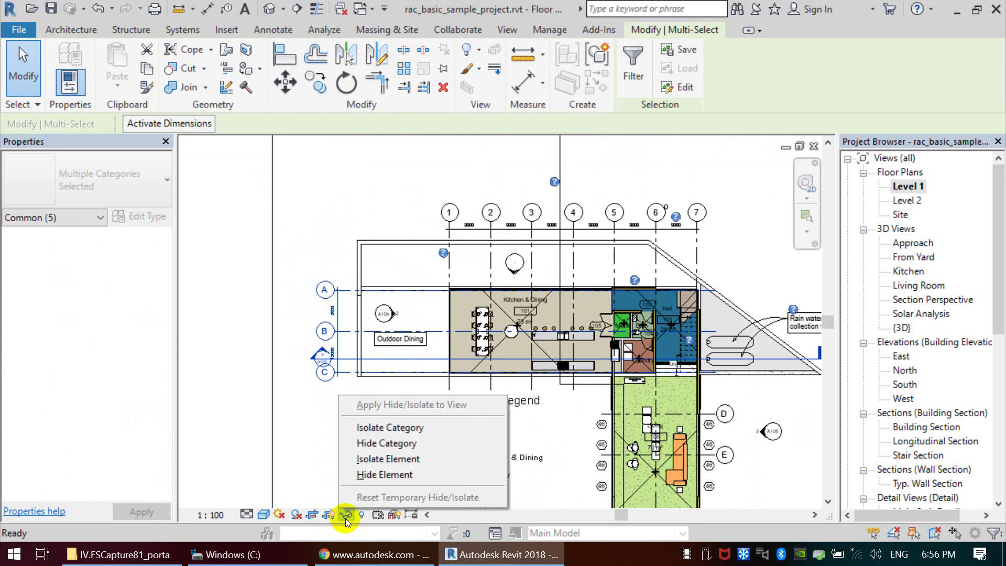
pyautogui.click(401, 476)
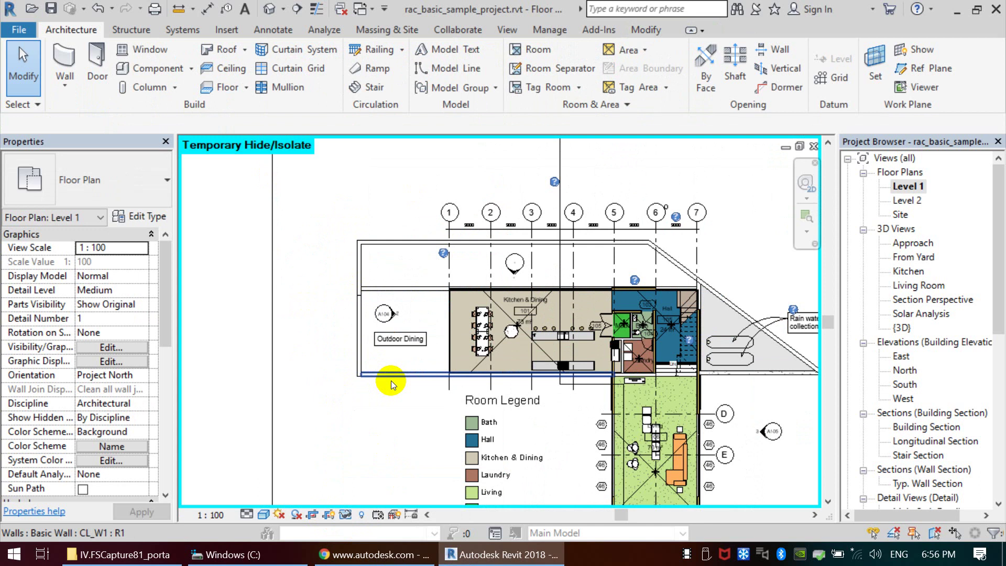
pyautogui.scroll(-1, 373, 367)
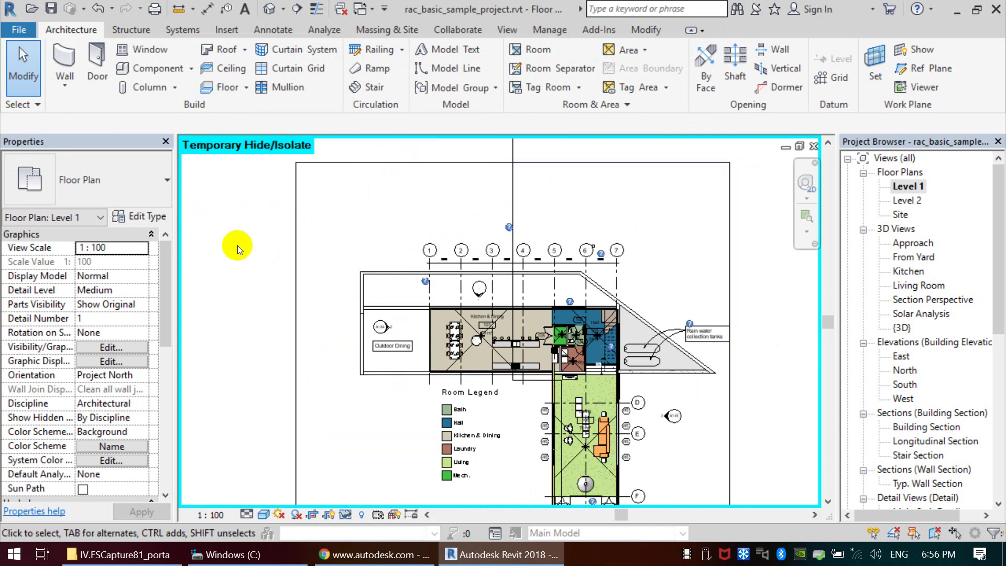
pyautogui.scroll(-1, 292, 249)
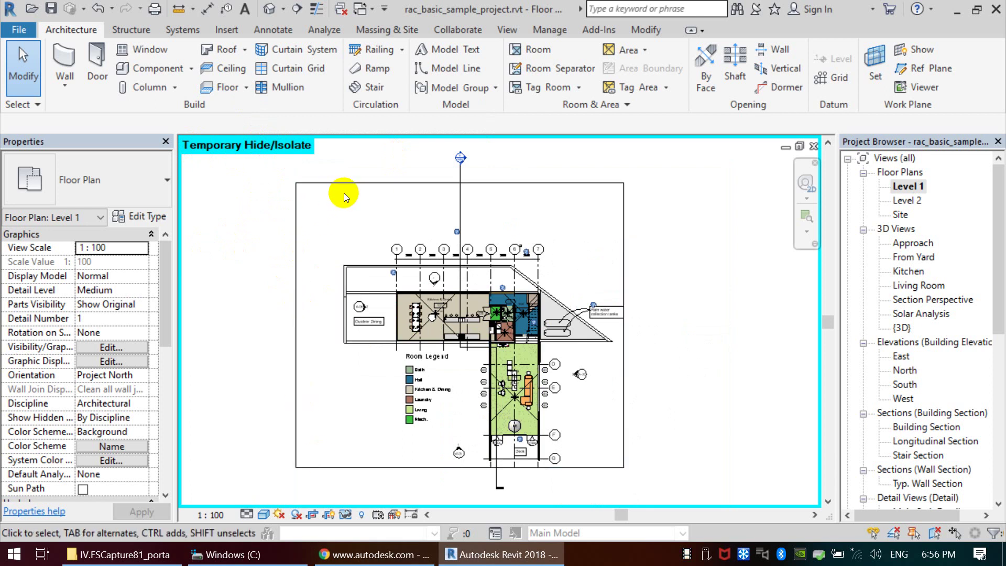
# - Reset Temporary Hide/Isolate so all Level 1 plan elements show again
pyautogui.click(340, 517)
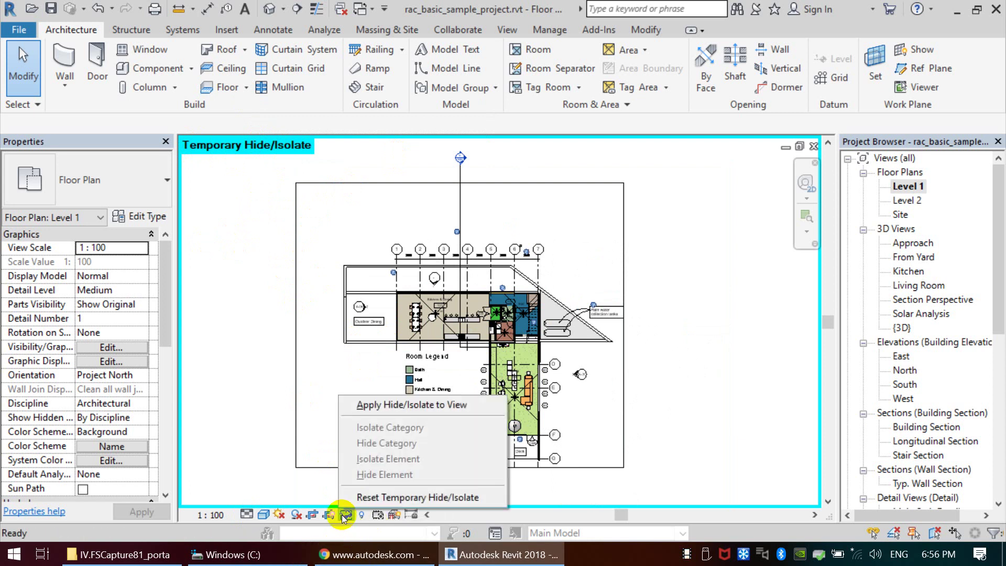
pyautogui.click(382, 499)
pyautogui.scroll(3, 325, 262)
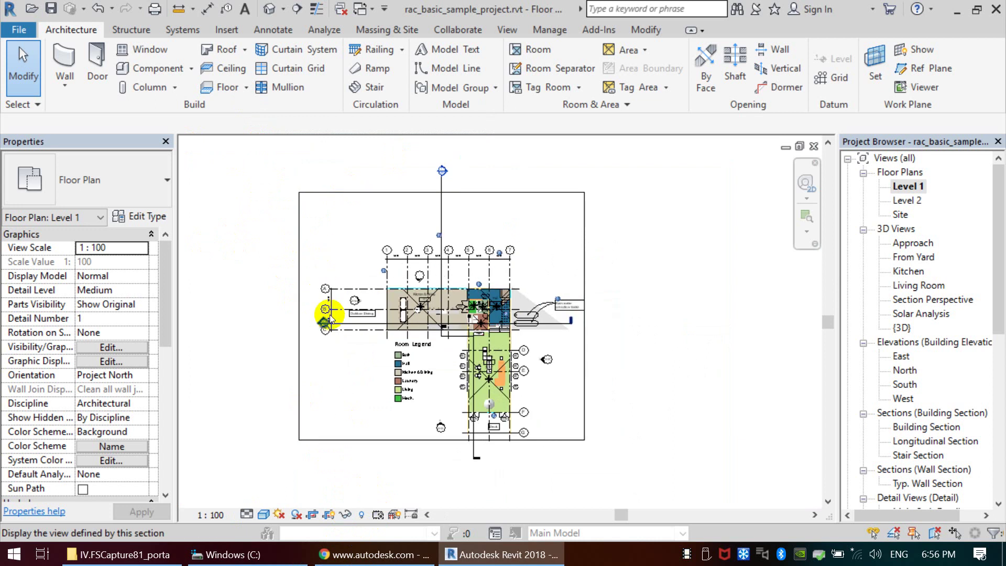
# - Temporarily hide grids A–C with the H shortcut, then reset so they return, and recentre
pyautogui.click(344, 225)
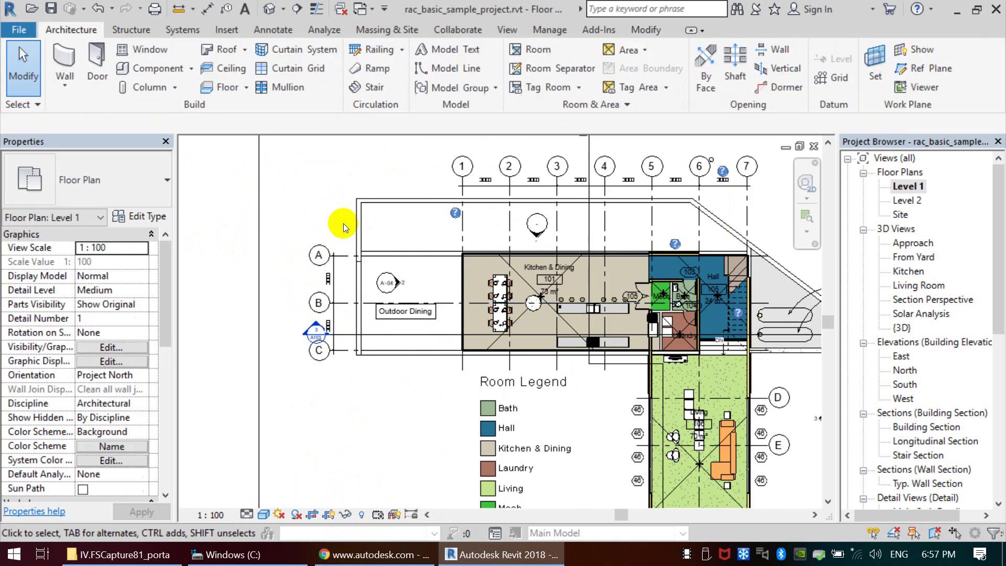
pyautogui.moveTo(343, 222)
pyautogui.mouseDown()
pyautogui.moveTo(318, 385)
pyautogui.moveTo(309, 385)
pyautogui.mouseUp()
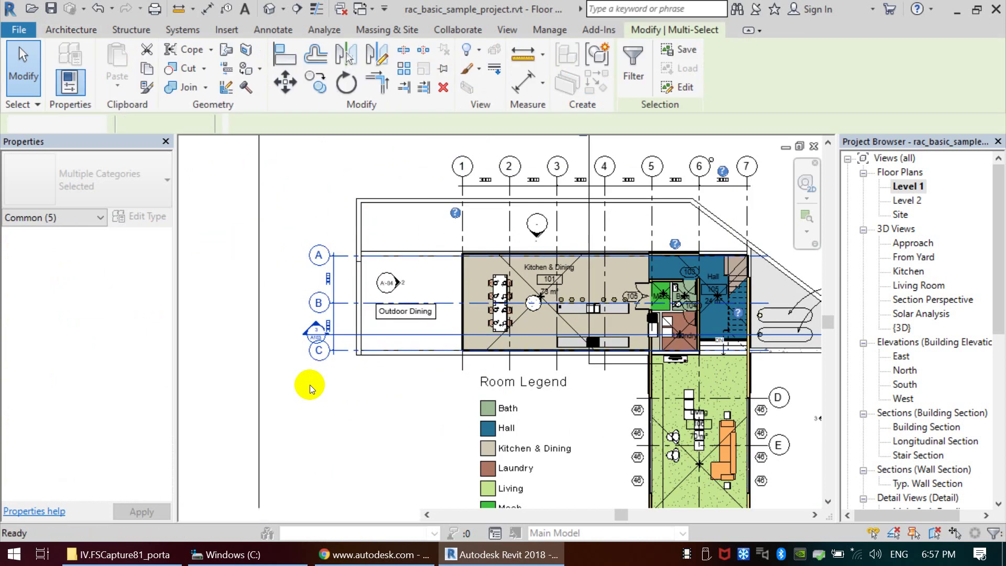
pyautogui.press('h')
pyautogui.press('h')
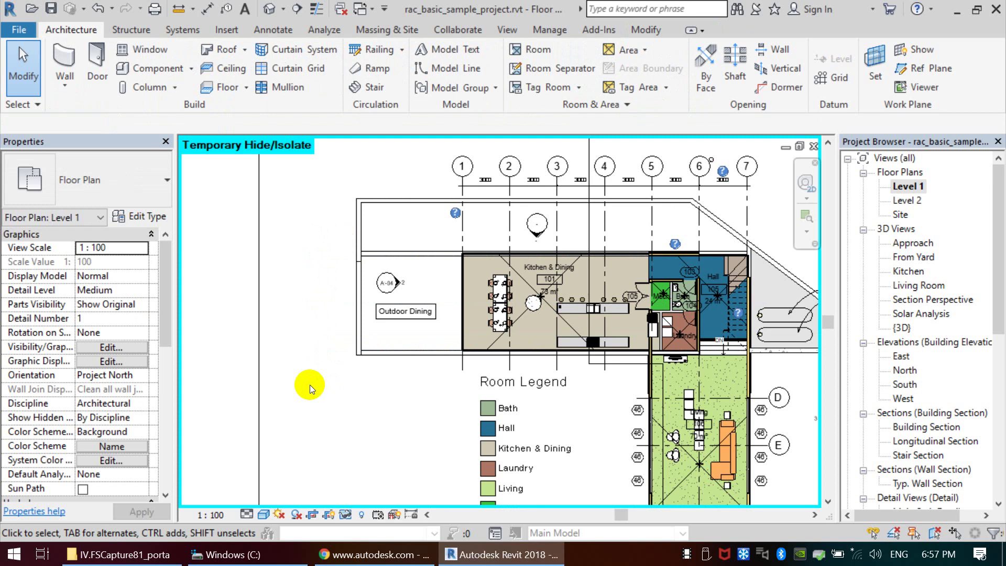
pyautogui.scroll(-3, 449, 399)
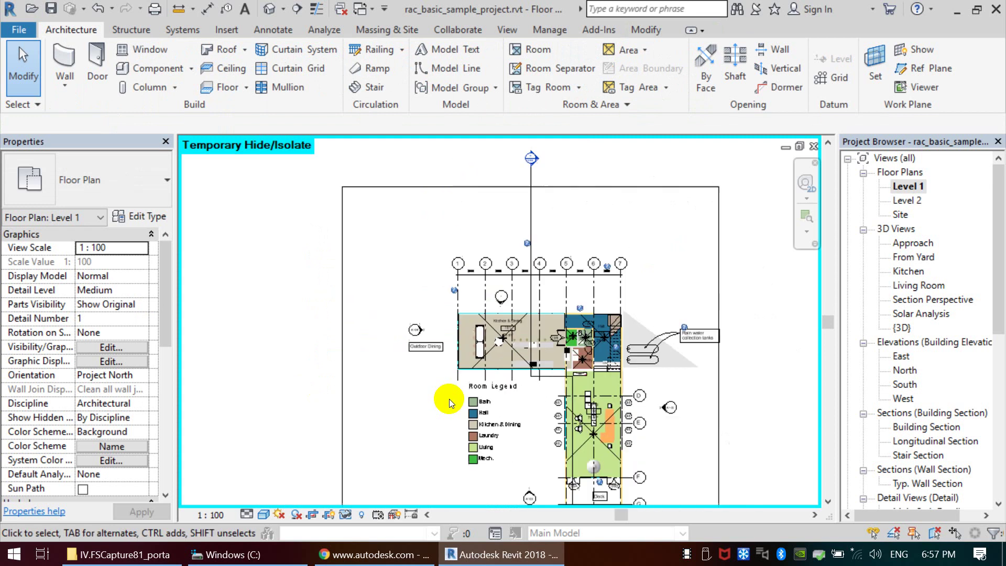
pyautogui.click(345, 514)
pyautogui.click(367, 499)
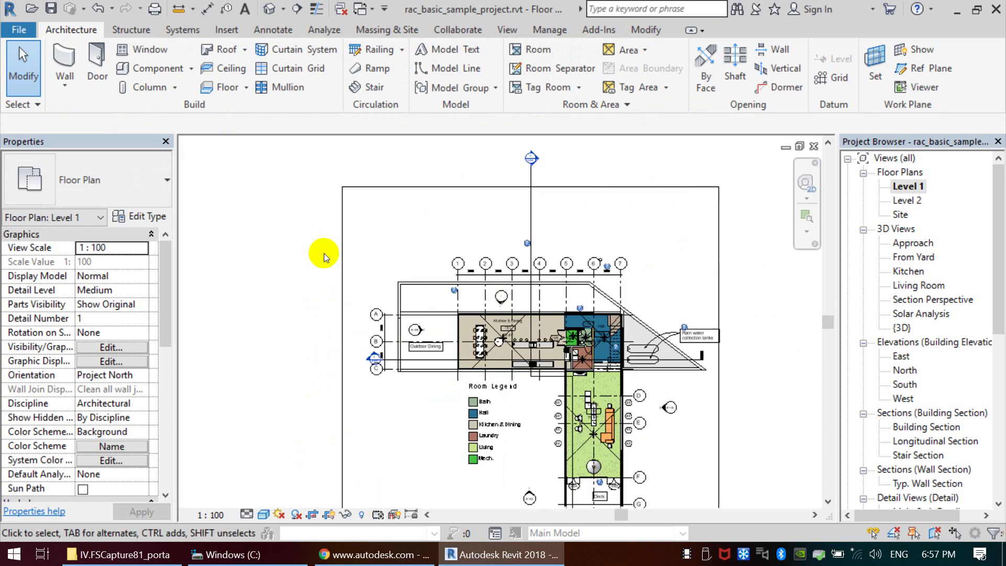
pyautogui.scroll(-3, 324, 253)
pyautogui.scroll(4, 294, 278)
pyautogui.moveTo(317, 288); pyautogui.dragTo(401, 358, button='middle')
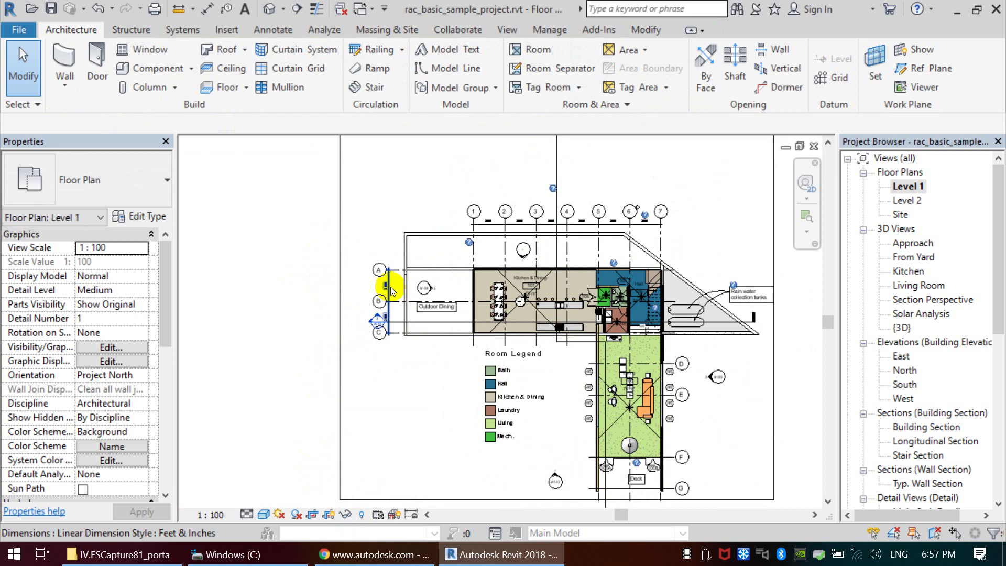
# - Crossing-select grids A–C and their markers and apply Hide in View > Hide Elements
pyautogui.scroll(2, 396, 268)
pyautogui.moveTo(394, 241); pyautogui.dragTo(360, 365)
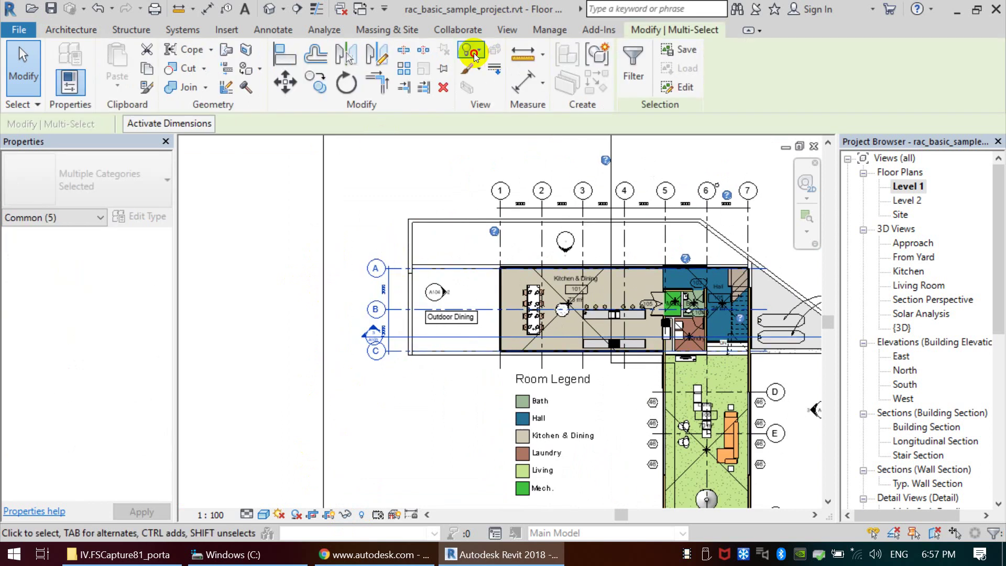
pyautogui.click(474, 52)
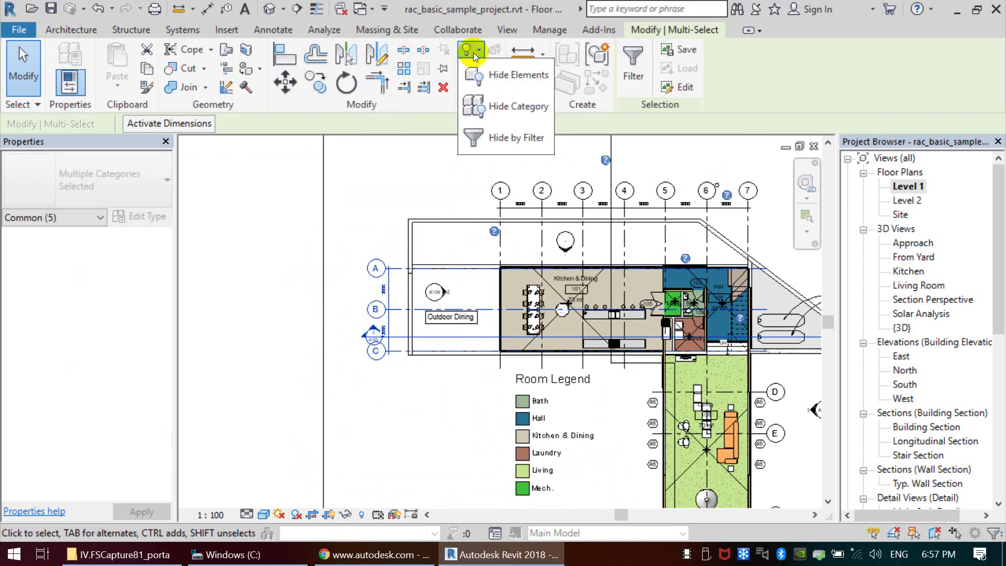
pyautogui.click(527, 80)
pyautogui.scroll(-3, 229, 303)
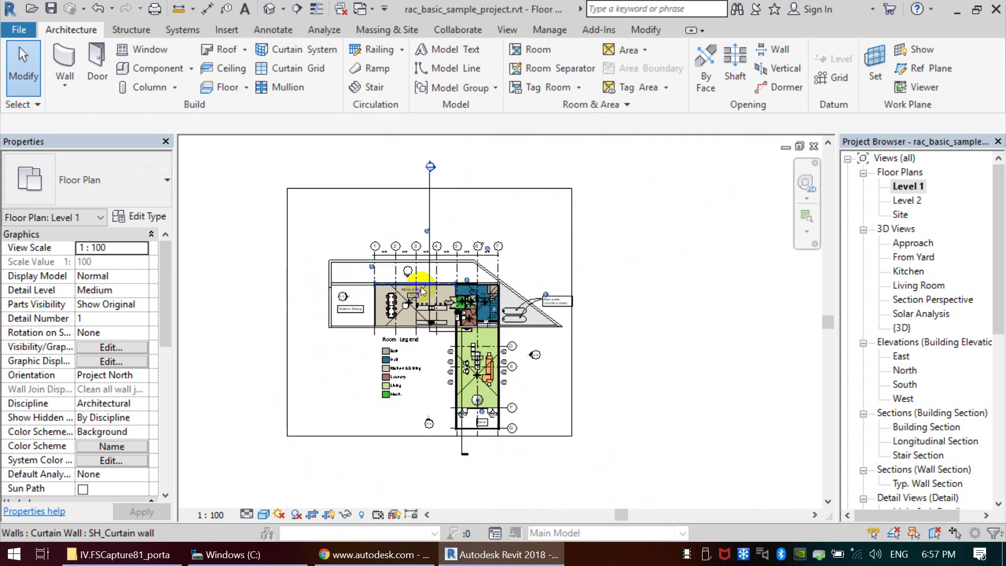
pyautogui.moveTo(356, 248); pyautogui.dragTo(374, 251, button='middle')
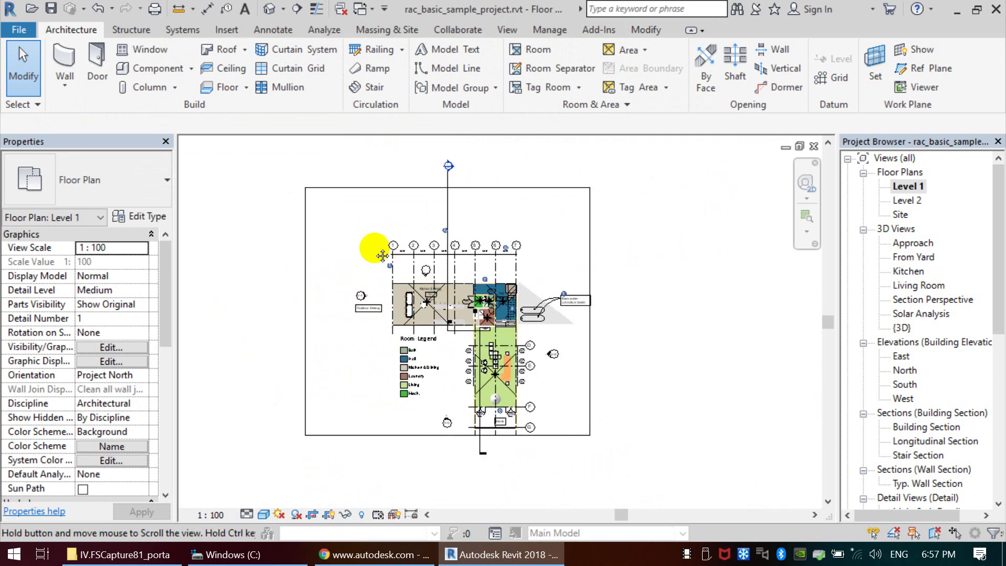
# - Turn on Reveal Hidden Elements and zoom in on the hidden grids A–C
pyautogui.click(361, 516)
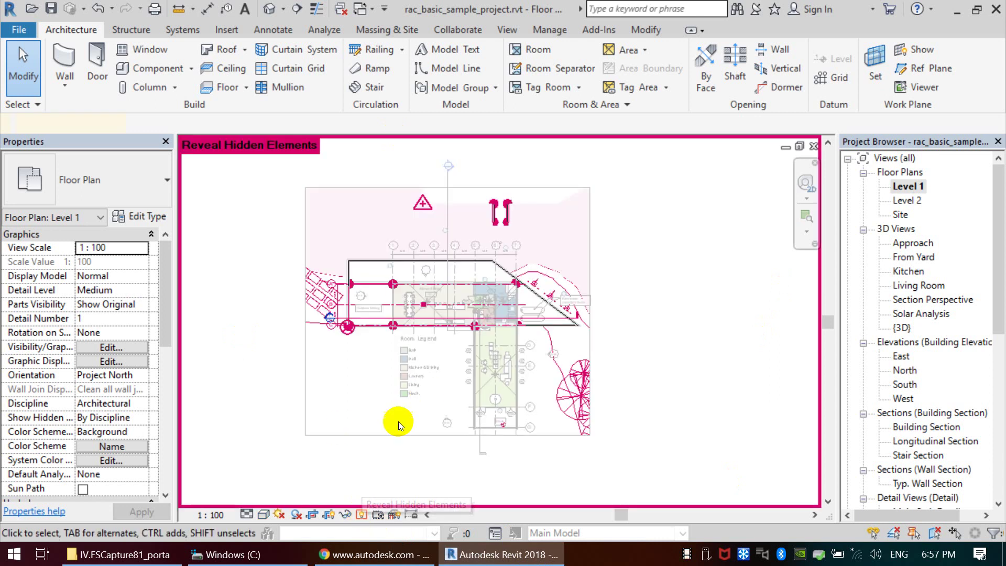
pyautogui.scroll(2, 309, 283)
pyautogui.scroll(3, 309, 285)
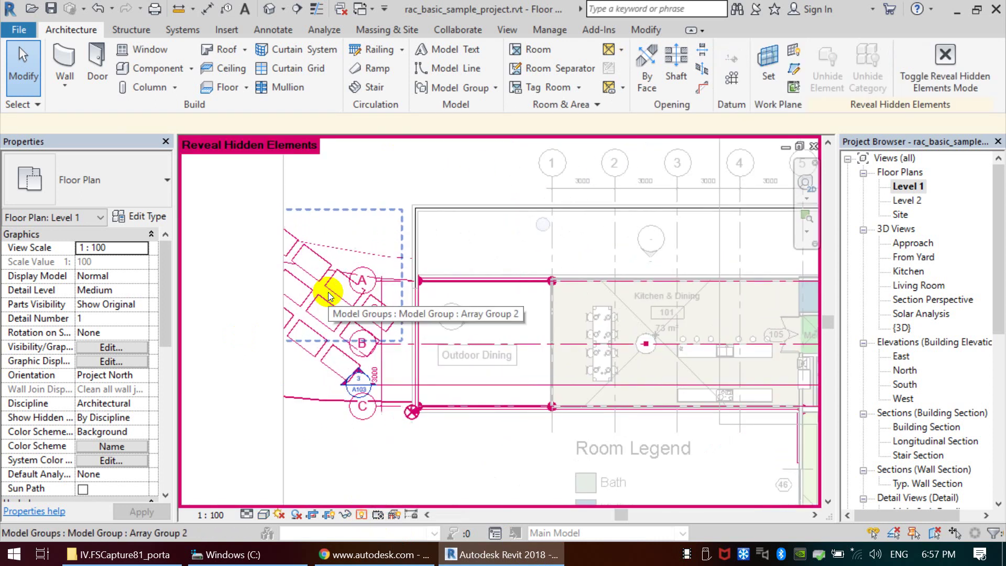
pyautogui.scroll(-2, 329, 292)
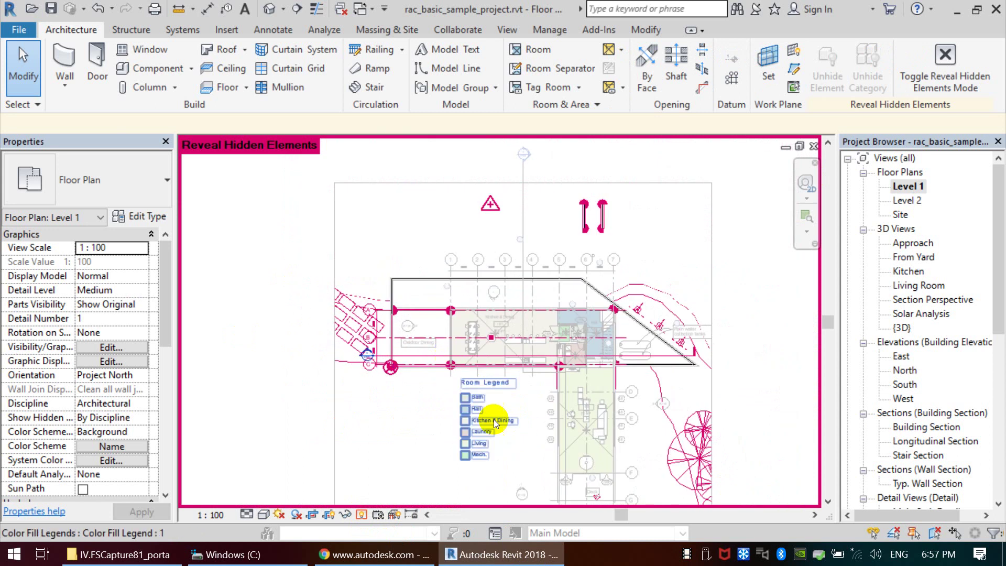
pyautogui.scroll(2, 486, 383)
pyautogui.scroll(2, 319, 257)
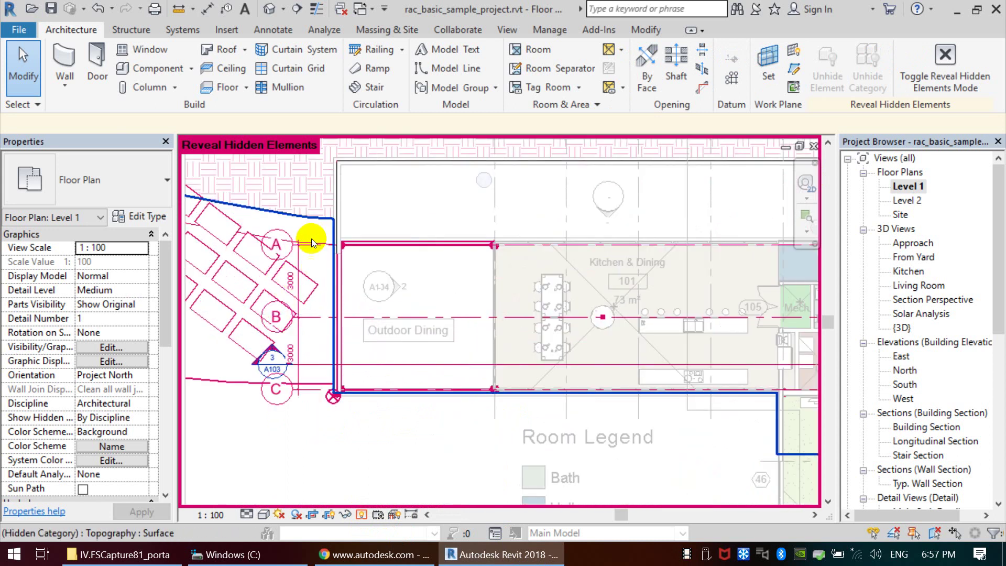
pyautogui.scroll(2, 310, 246)
# - Select the magenta hidden grids B, A and C in the plan
pyautogui.click(353, 390)
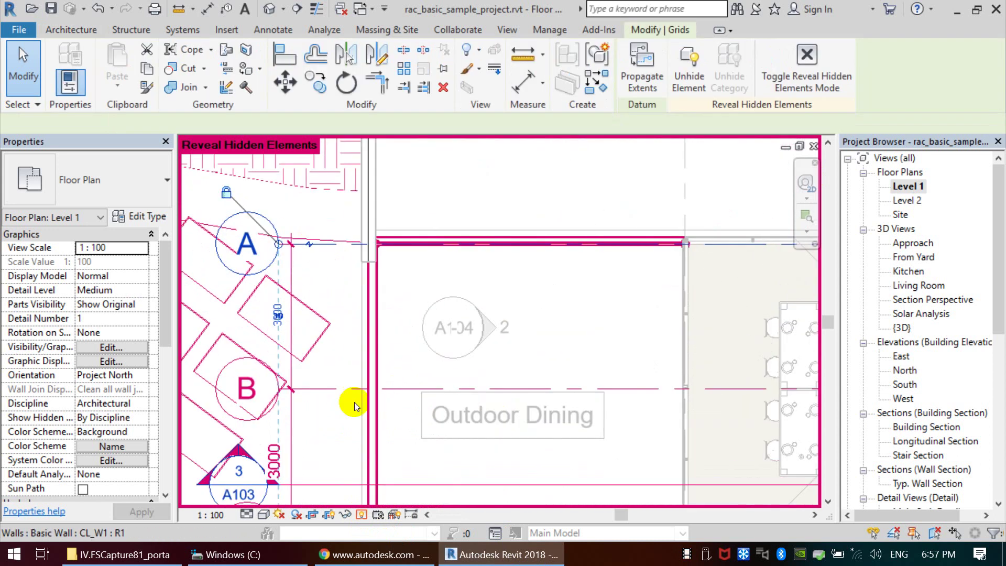
pyautogui.scroll(-1, 330, 314)
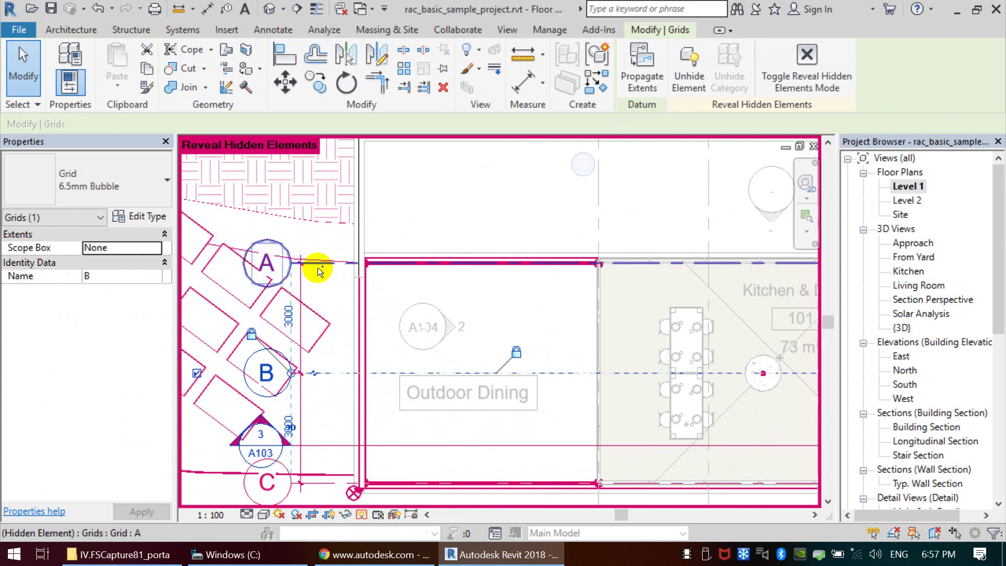
pyautogui.keyDown('ctrl'); pyautogui.click(318, 268); pyautogui.keyUp('ctrl')
pyautogui.moveTo(323, 338); pyautogui.dragTo(349, 286, button='middle')
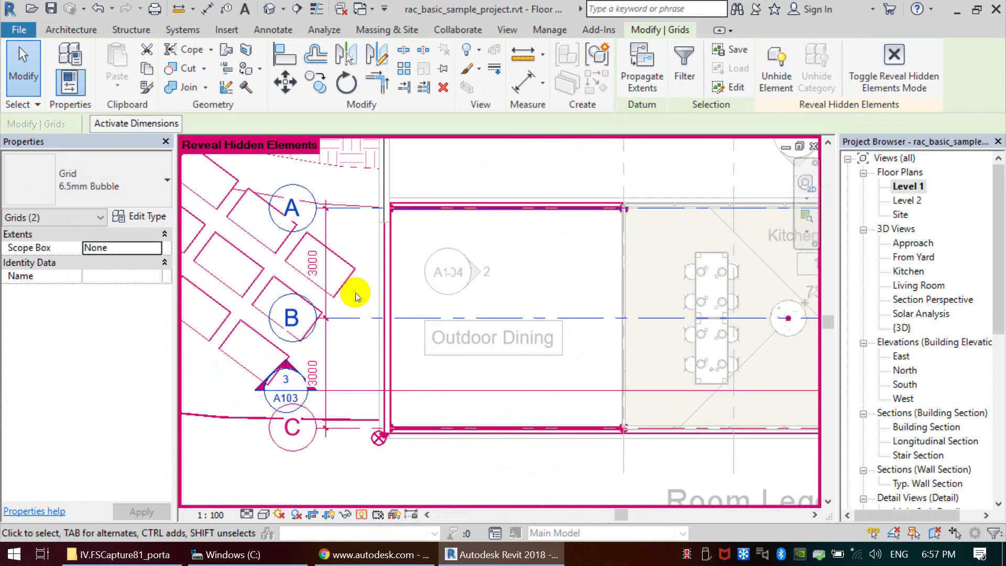
pyautogui.click(353, 435)
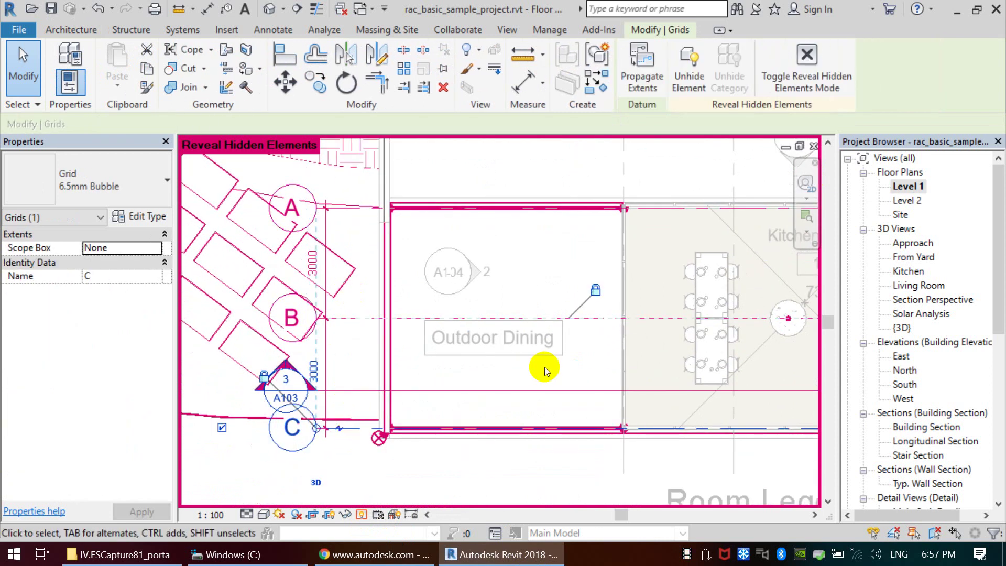
pyautogui.click(359, 400)
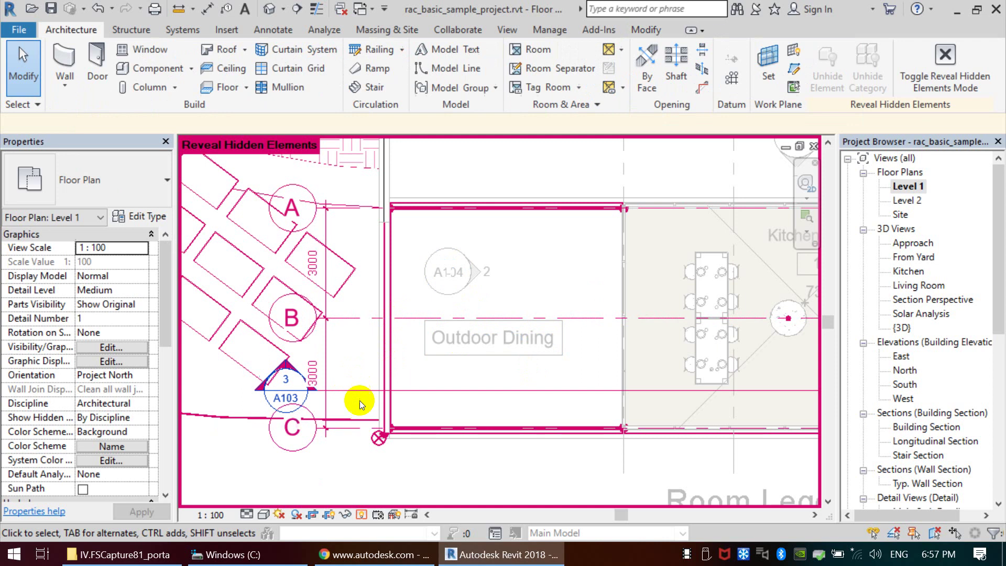
pyautogui.click(354, 428)
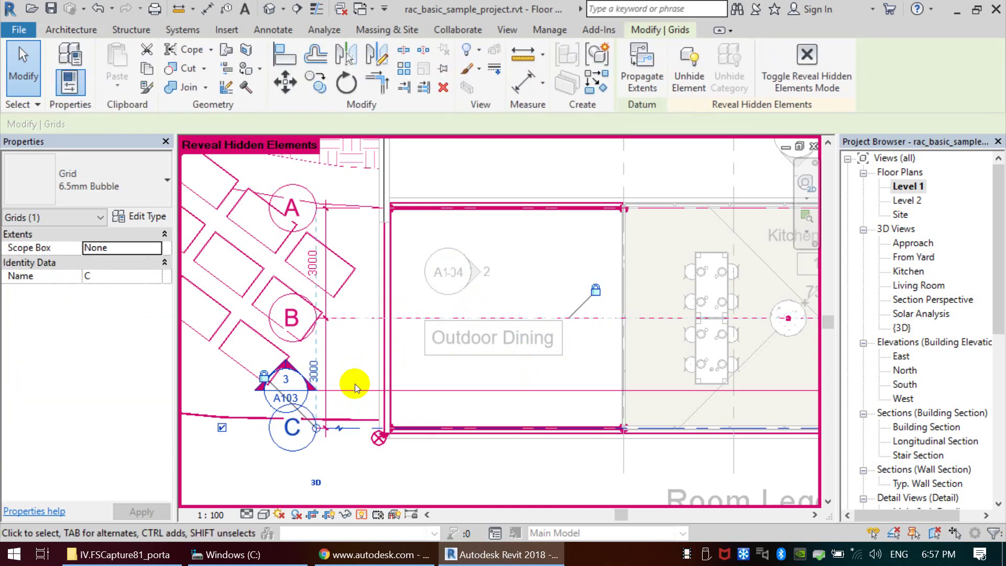
# - Add the section line and grids A–B to the selection, unhide them, and exit Reveal Hidden mode
pyautogui.keyDown('ctrl'); pyautogui.click(358, 387); pyautogui.keyUp('ctrl')
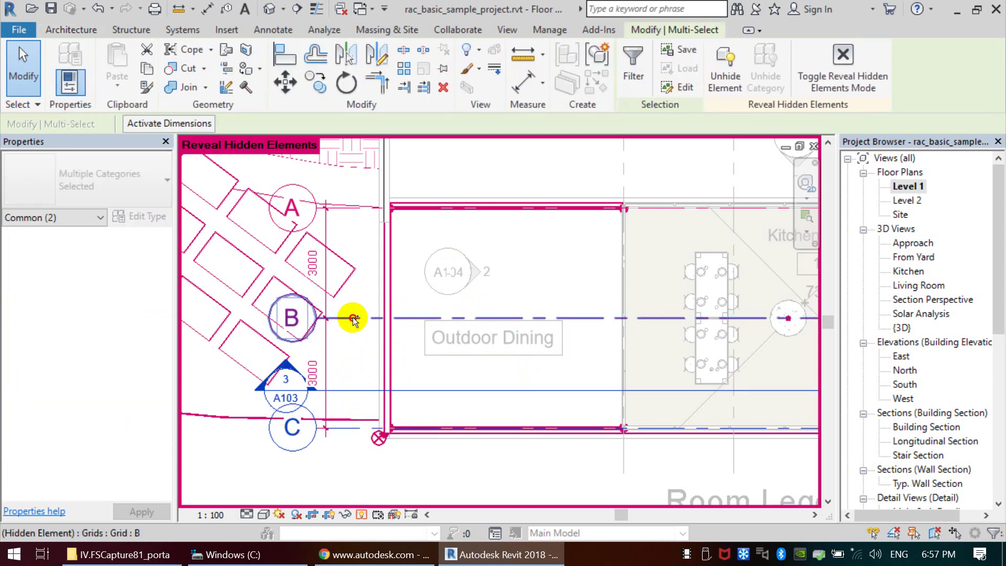
pyautogui.keyDown('ctrl'); pyautogui.click(347, 318); pyautogui.keyUp('ctrl')
pyautogui.keyDown('ctrl'); pyautogui.click(336, 210); pyautogui.keyUp('ctrl')
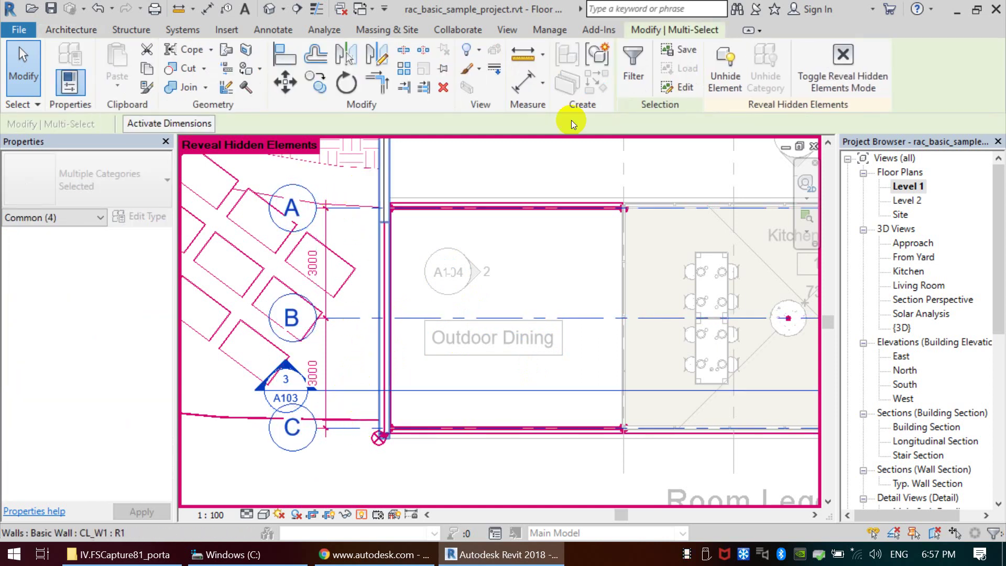
pyautogui.click(718, 64)
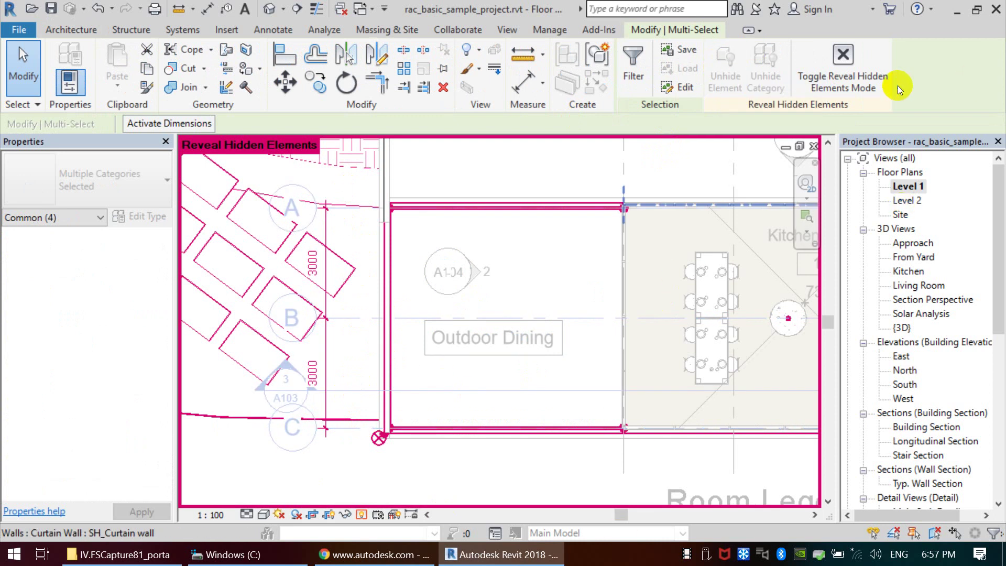
pyautogui.click(872, 58)
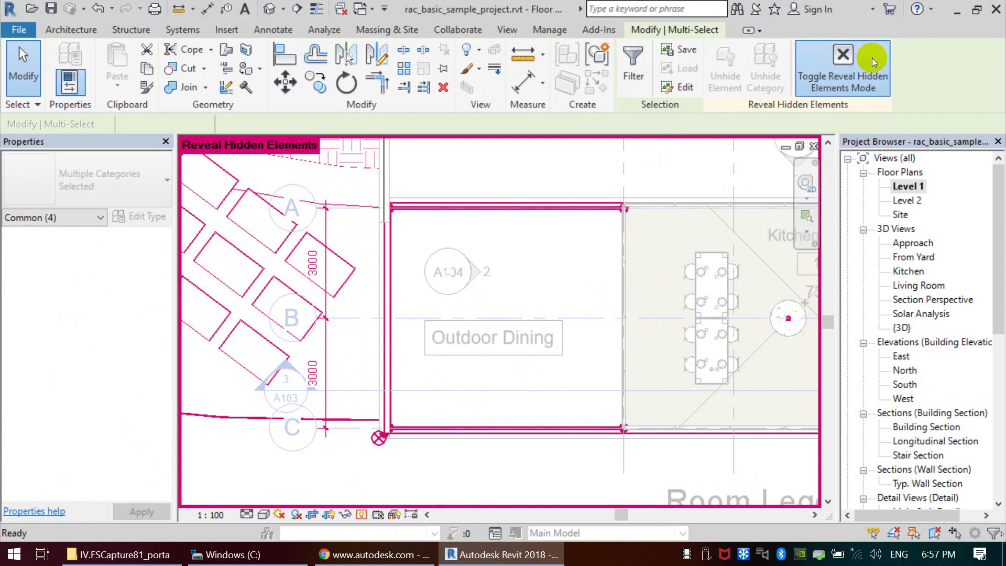
pyautogui.scroll(-3, 207, 341)
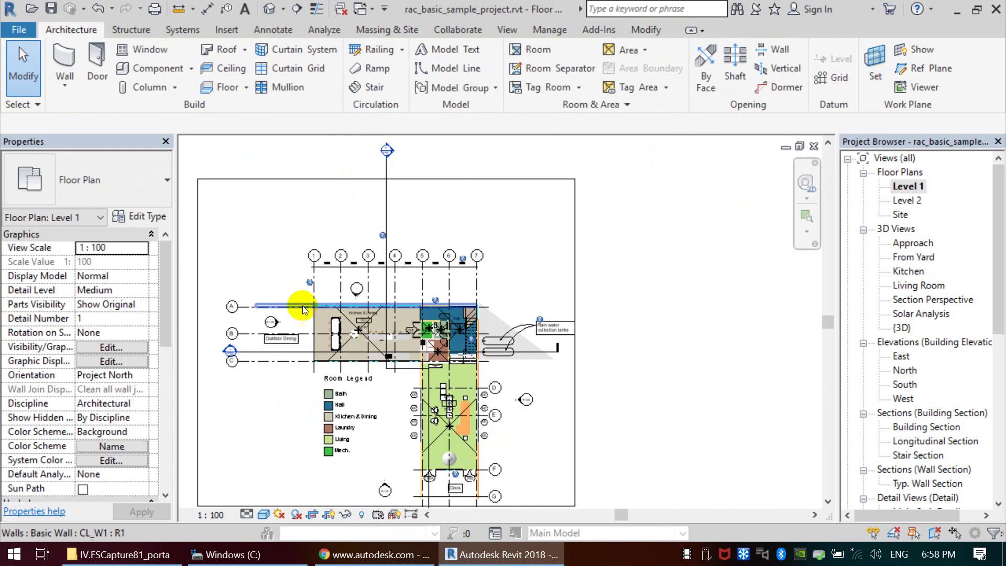
pyautogui.scroll(-2, 303, 306)
pyautogui.moveTo(308, 389); pyautogui.dragTo(358, 421, button='middle')
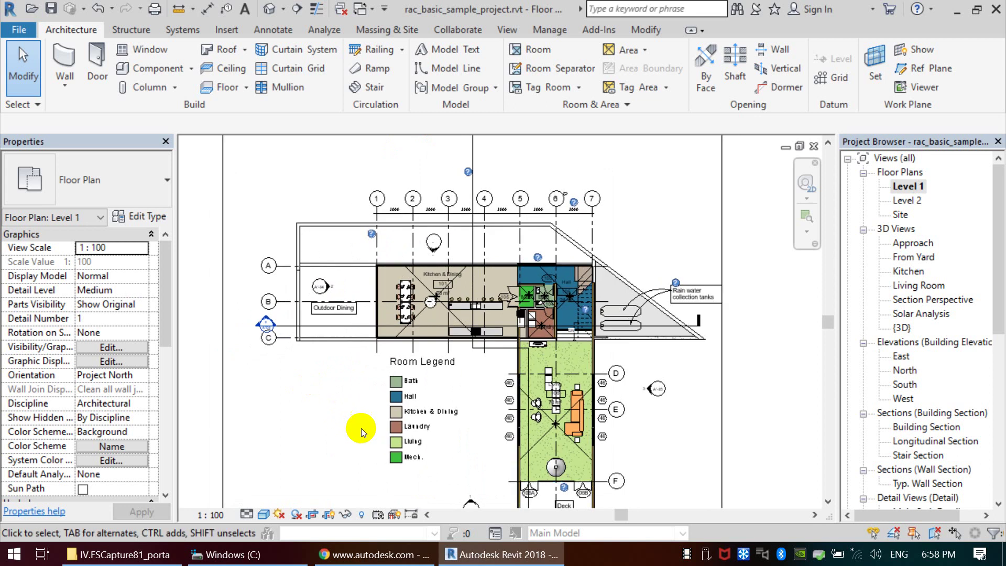
pyautogui.click(375, 517)
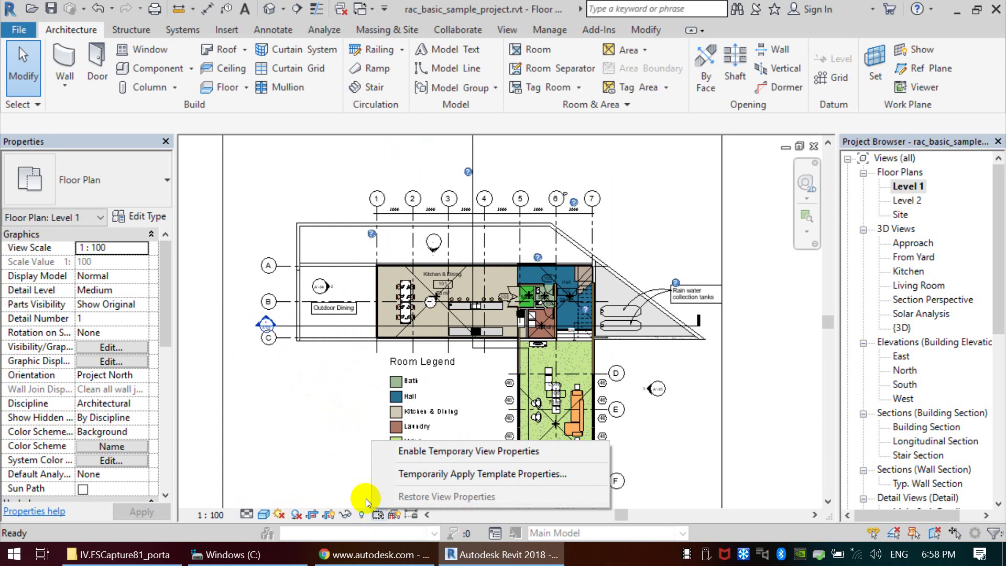
pyautogui.click(326, 426)
pyautogui.scroll(-3, 330, 346)
pyautogui.scroll(-1, 358, 315)
pyautogui.moveTo(358, 315); pyautogui.dragTo(424, 320, button='middle')
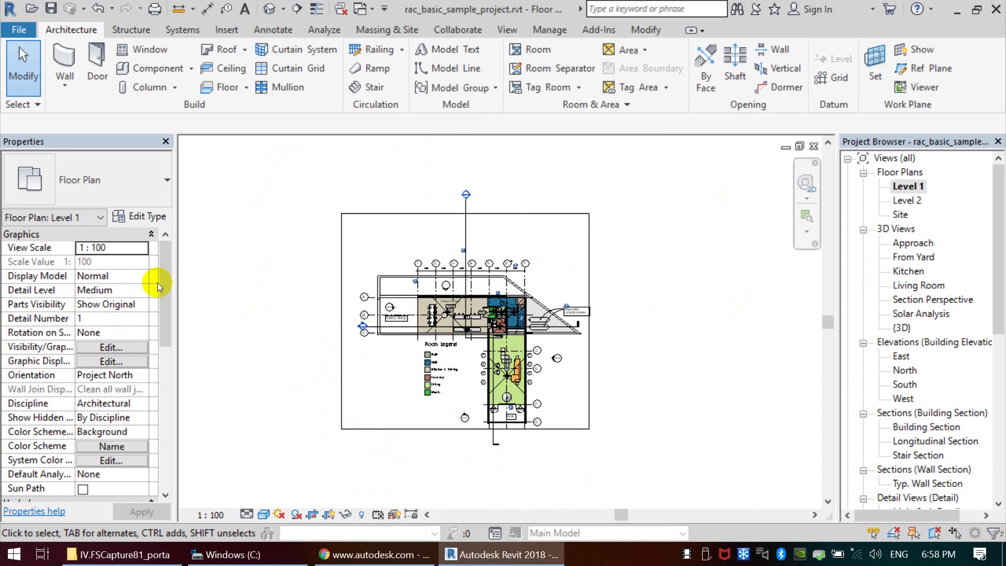
pyautogui.click(111, 347)
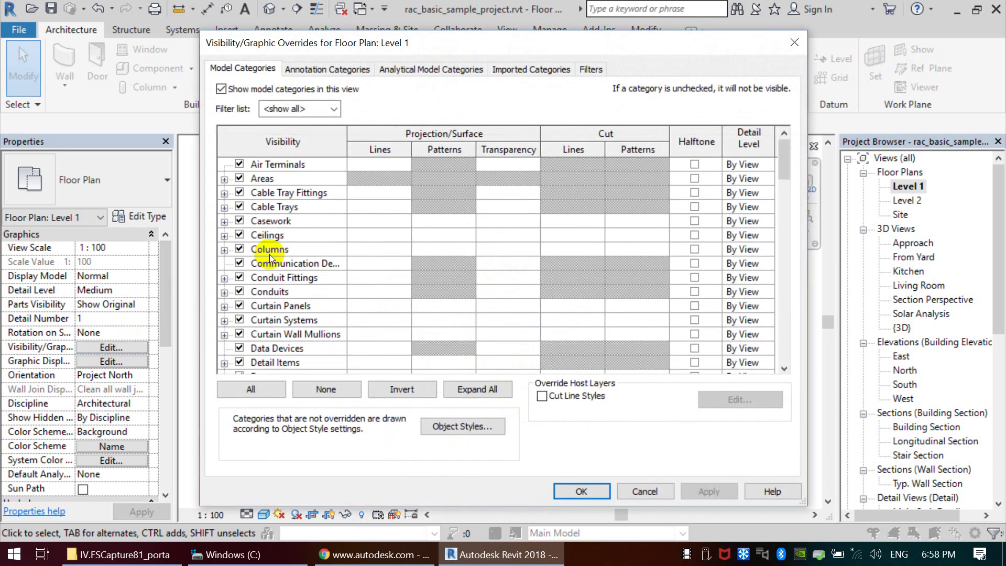
pyautogui.click(259, 223)
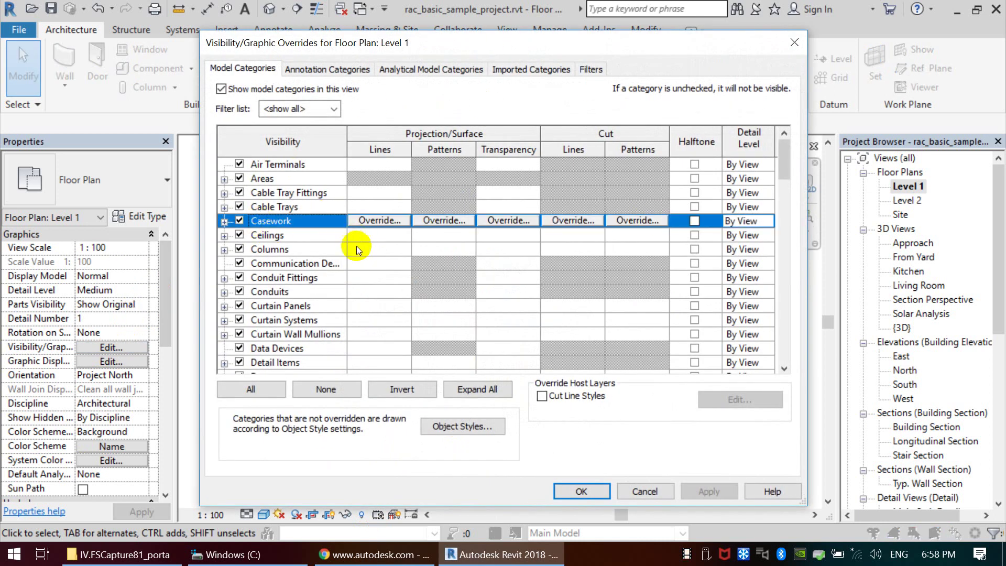
pyautogui.click(288, 279)
pyautogui.scroll(-2, 293, 278)
pyautogui.scroll(-4, 303, 279)
pyautogui.scroll(-4, 307, 278)
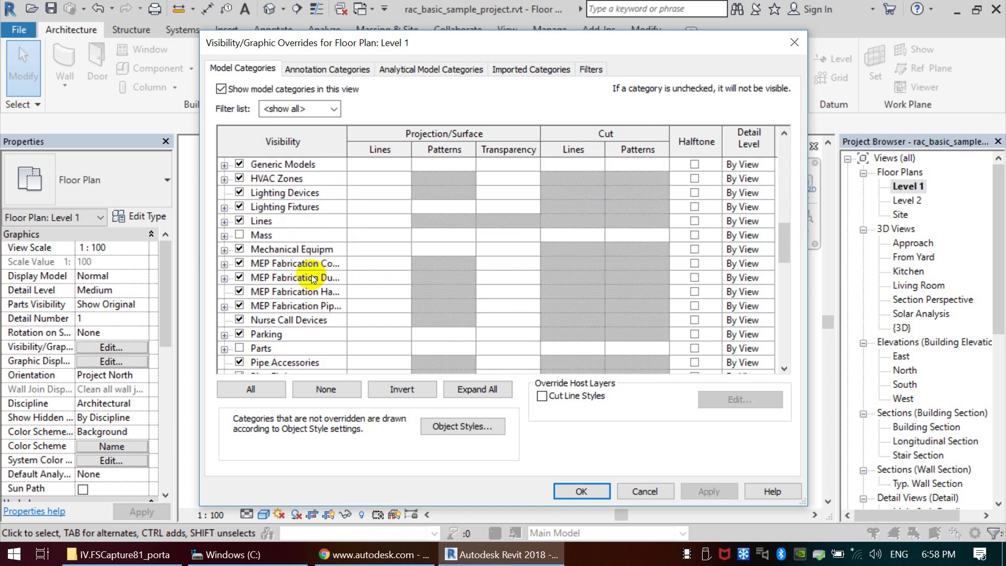
pyautogui.scroll(-4, 312, 278)
pyautogui.scroll(-2, 313, 283)
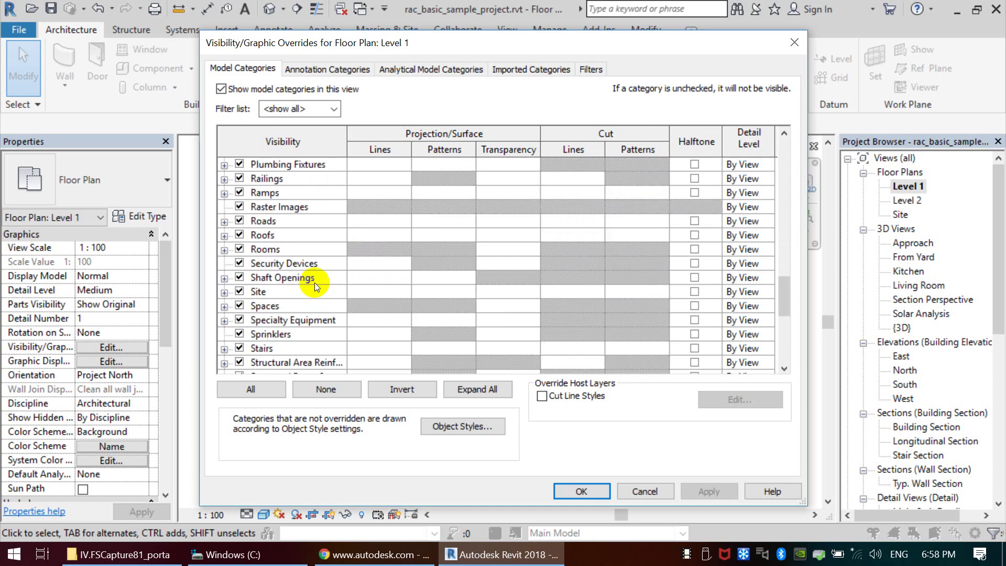
pyautogui.scroll(-4, 315, 282)
pyautogui.scroll(-2, 315, 282)
pyautogui.scroll(3, 273, 181)
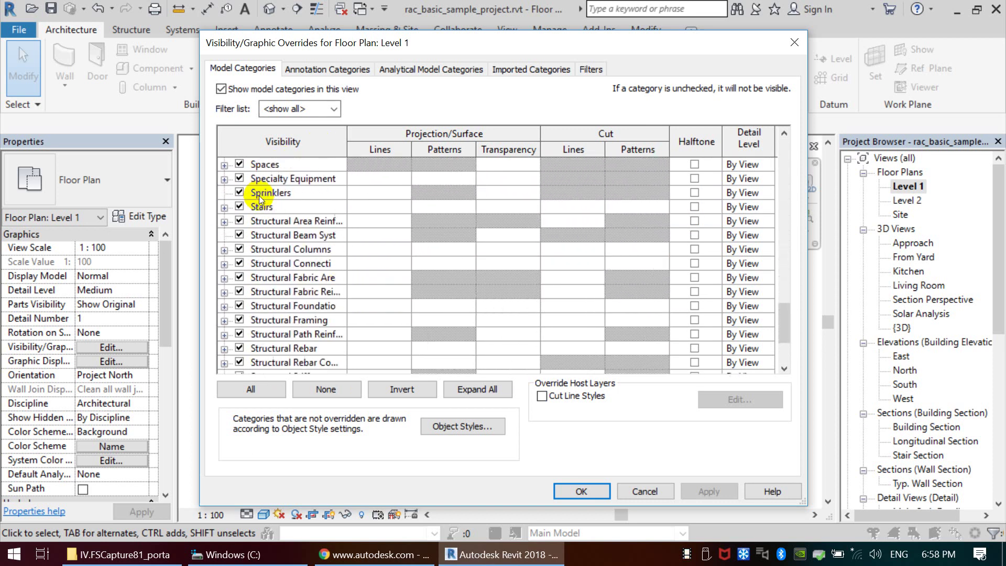
pyautogui.scroll(5, 259, 196)
pyautogui.scroll(6, 262, 194)
pyautogui.scroll(1, 262, 194)
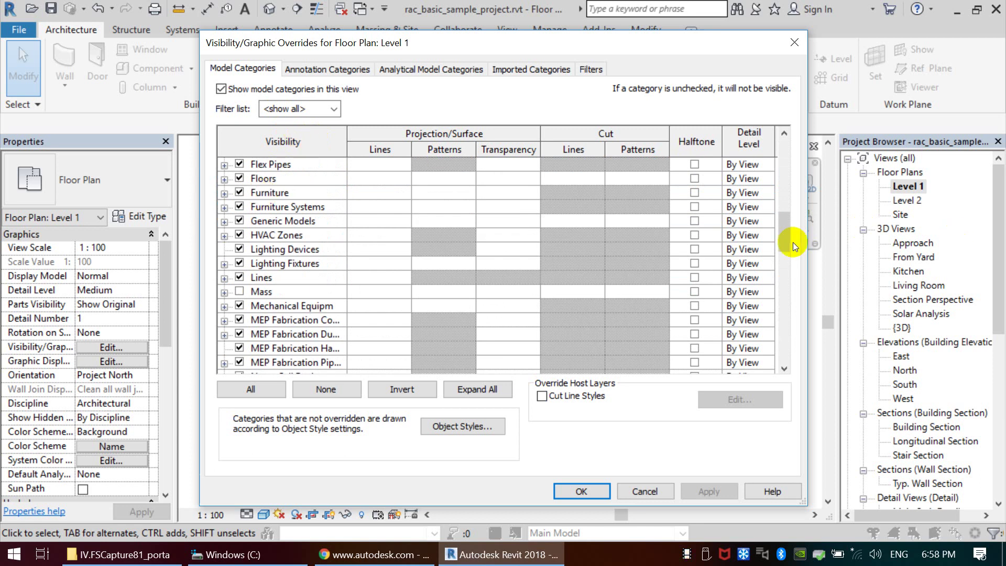
pyautogui.moveTo(785, 236); pyautogui.dragTo(767, 149)
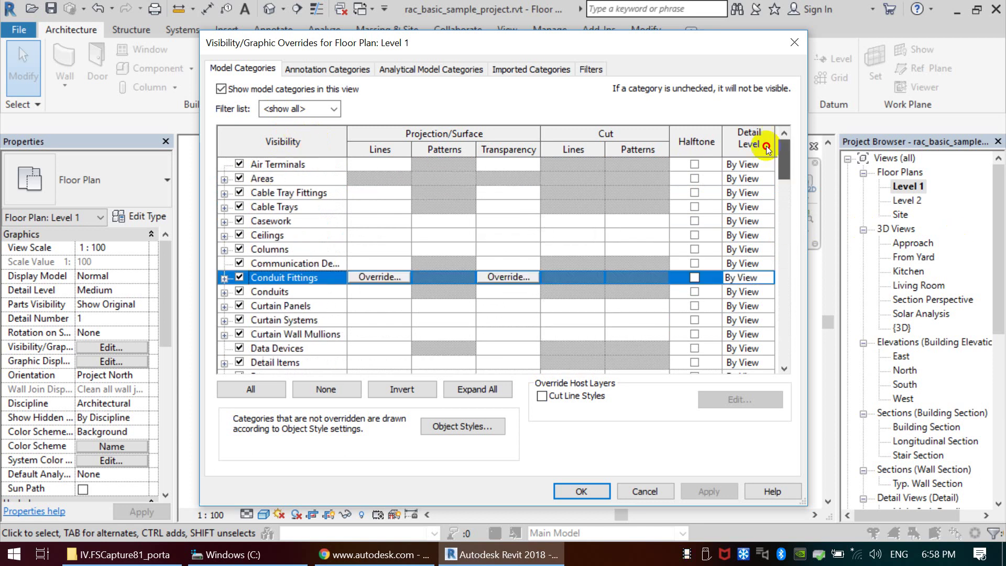
pyautogui.click(306, 166)
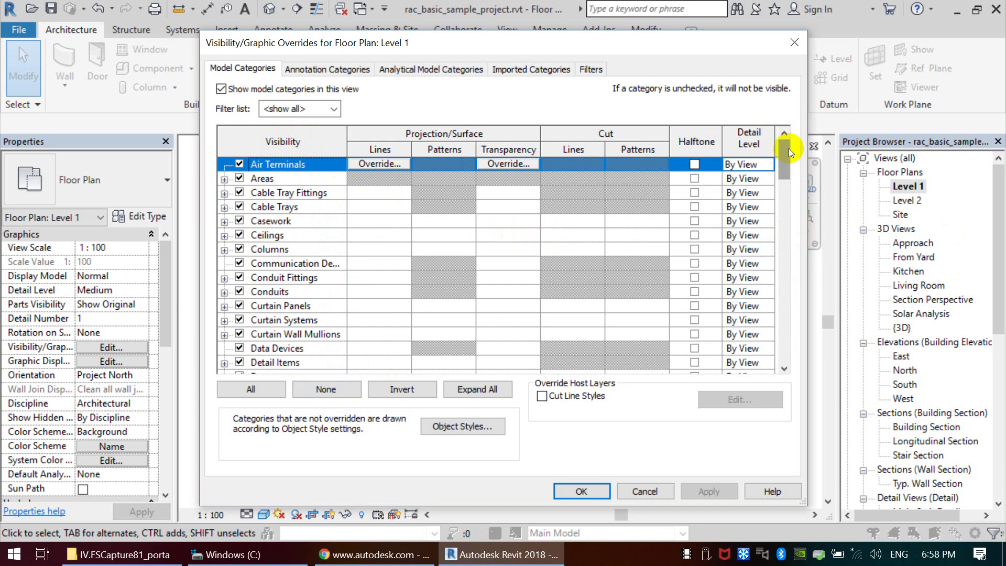
pyautogui.moveTo(788, 149); pyautogui.dragTo(783, 340)
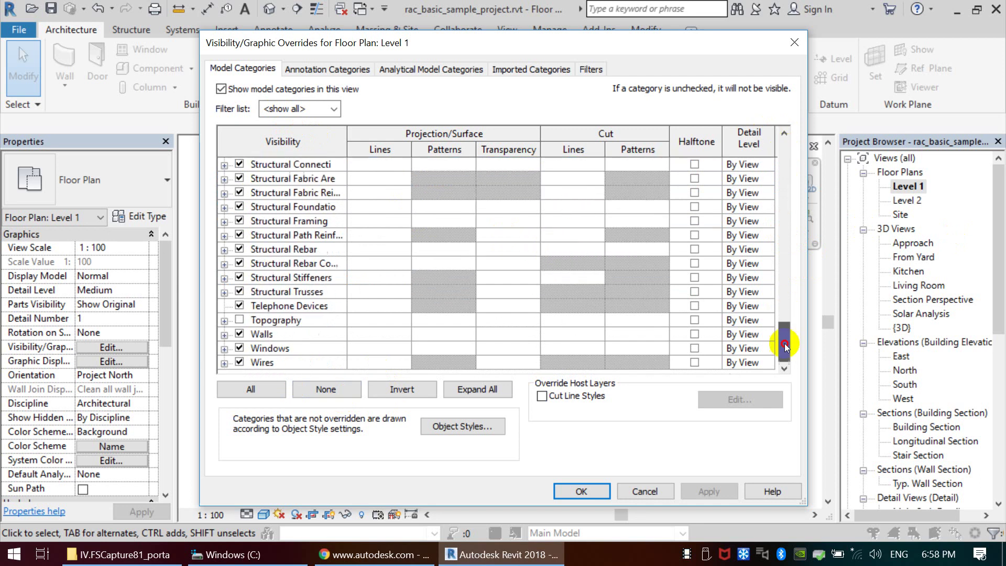
pyautogui.click(303, 358)
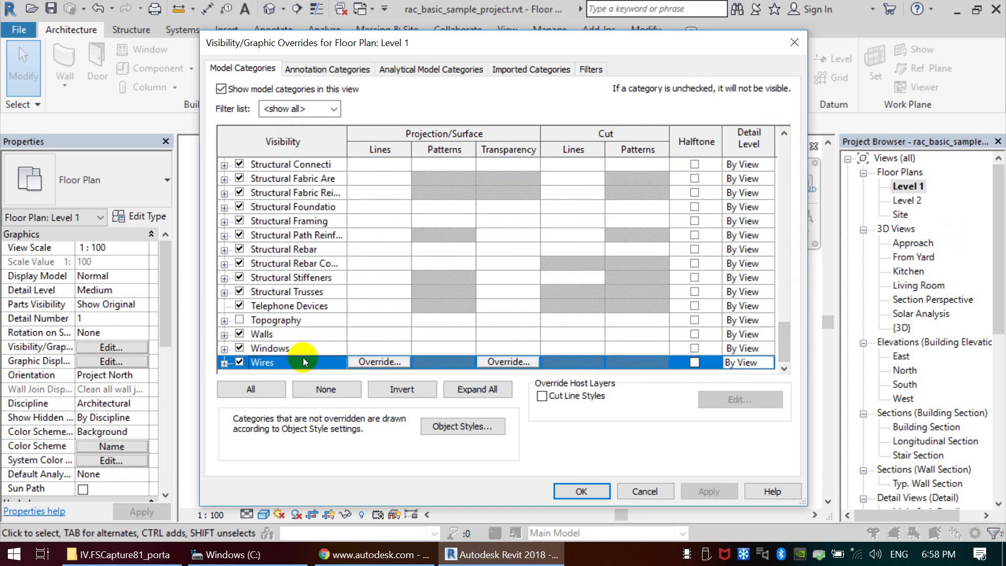
pyautogui.scroll(7, 316, 332)
pyautogui.scroll(7, 324, 249)
pyautogui.scroll(7, 324, 249)
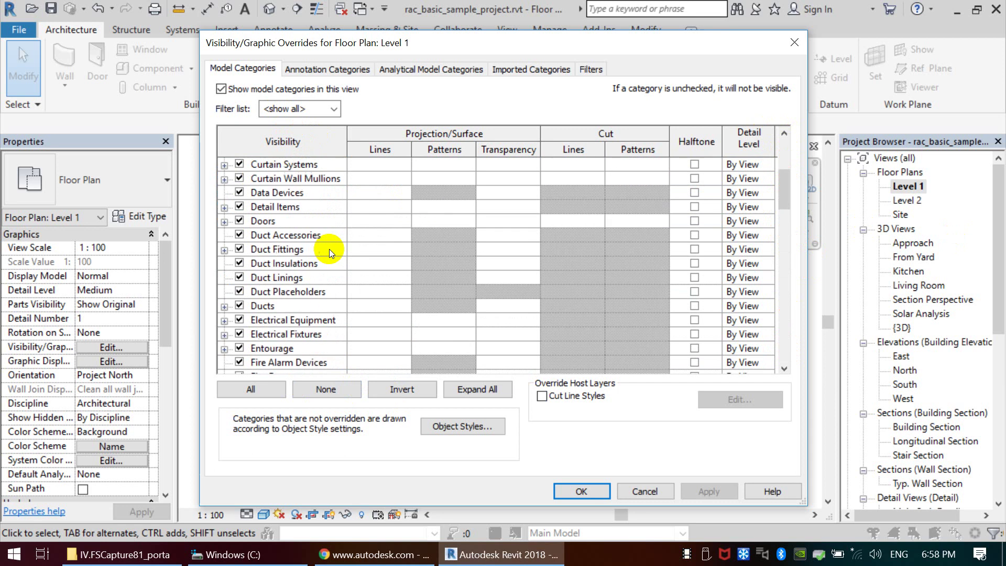
pyautogui.scroll(4, 329, 249)
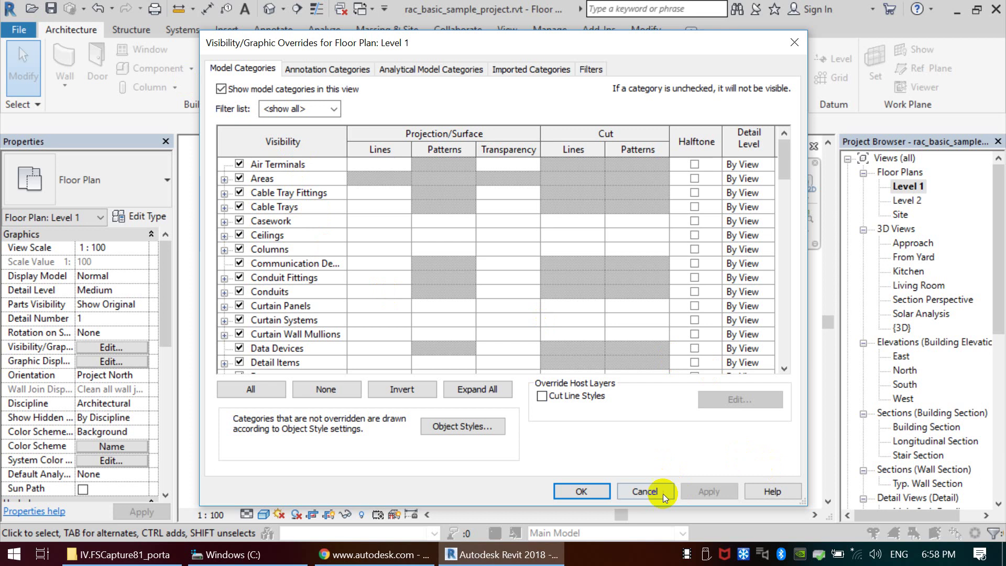
pyautogui.click(650, 493)
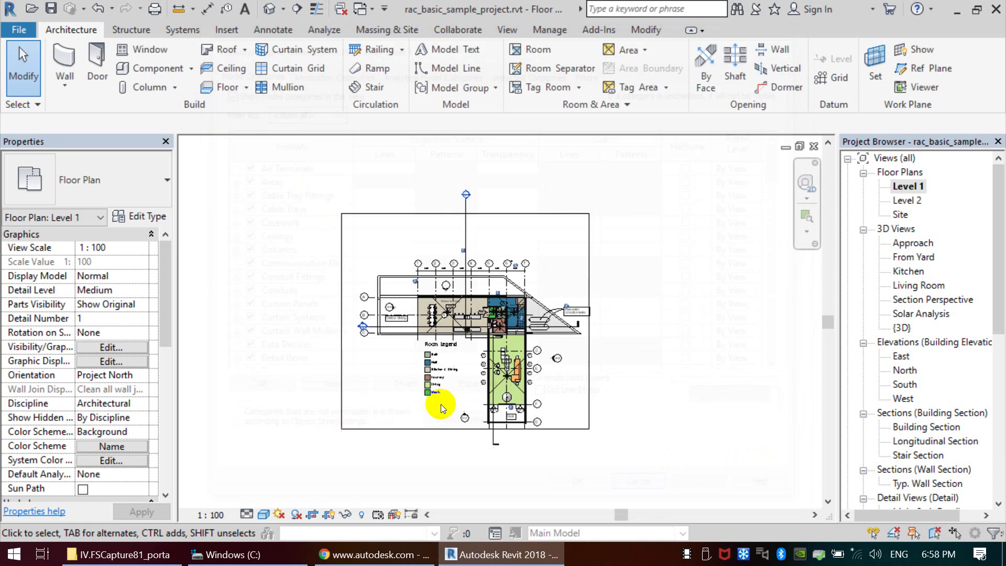
# - Enable Temporary View Properties for the Level 1 floor plan
pyautogui.click(378, 516)
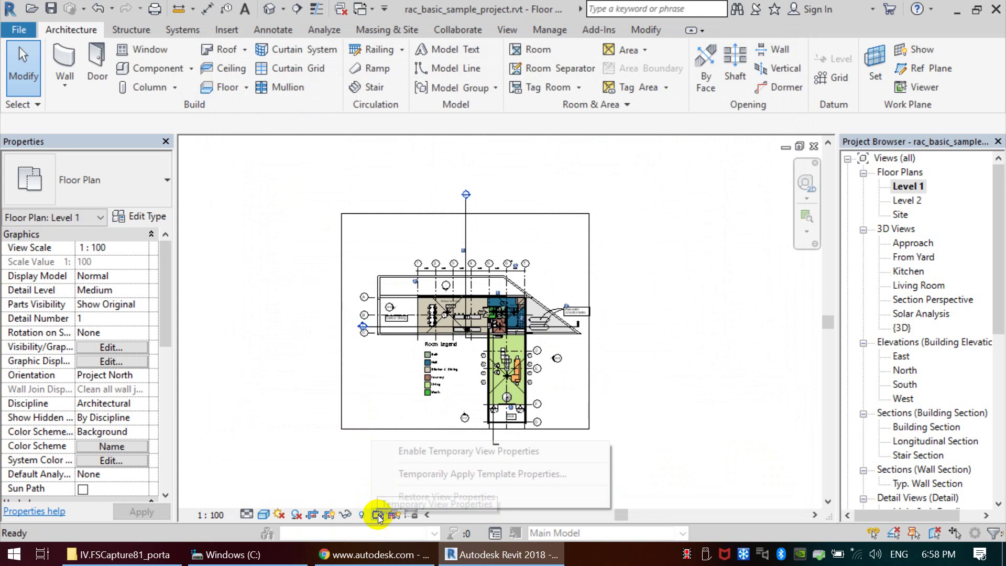
pyautogui.click(431, 451)
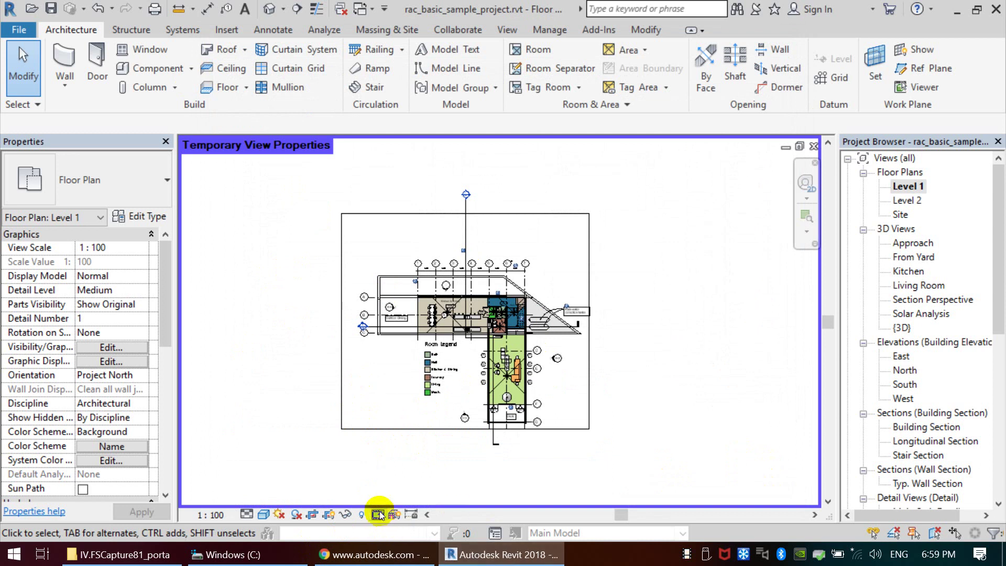
# - In Visibility/Graphics, uncheck all model categories except Walls and apply
pyautogui.press('g')
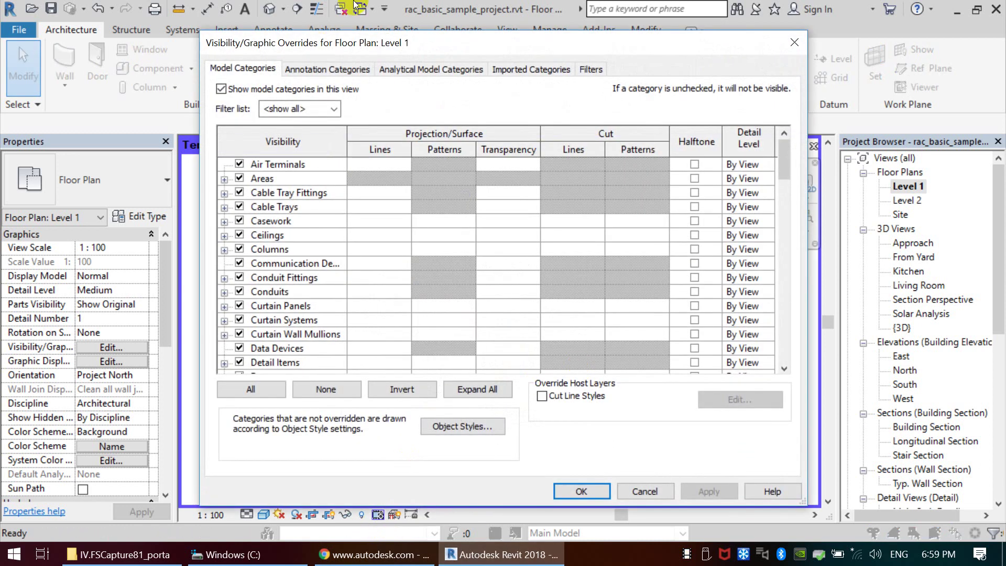
pyautogui.moveTo(454, 47); pyautogui.dragTo(555, 43)
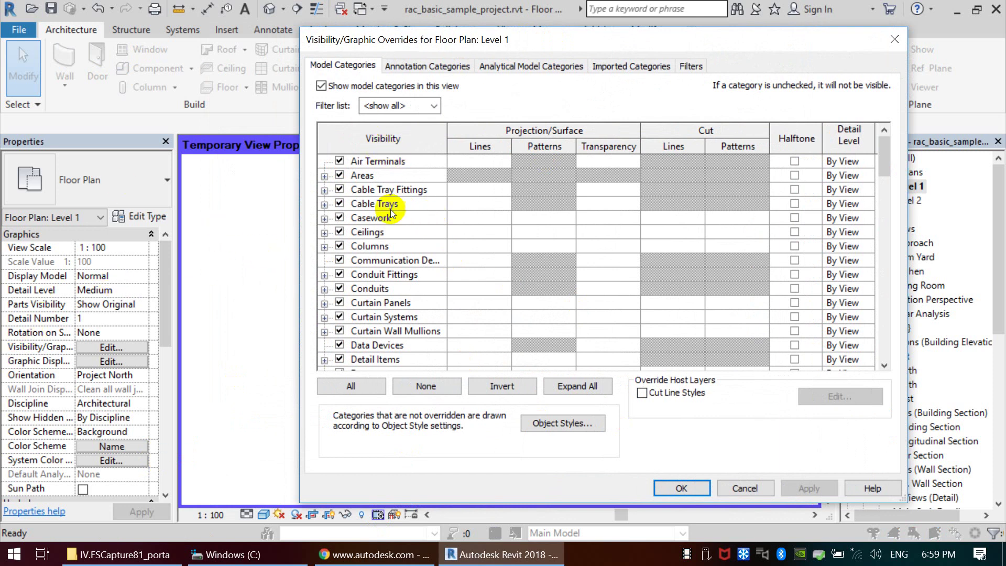
pyautogui.click(428, 162)
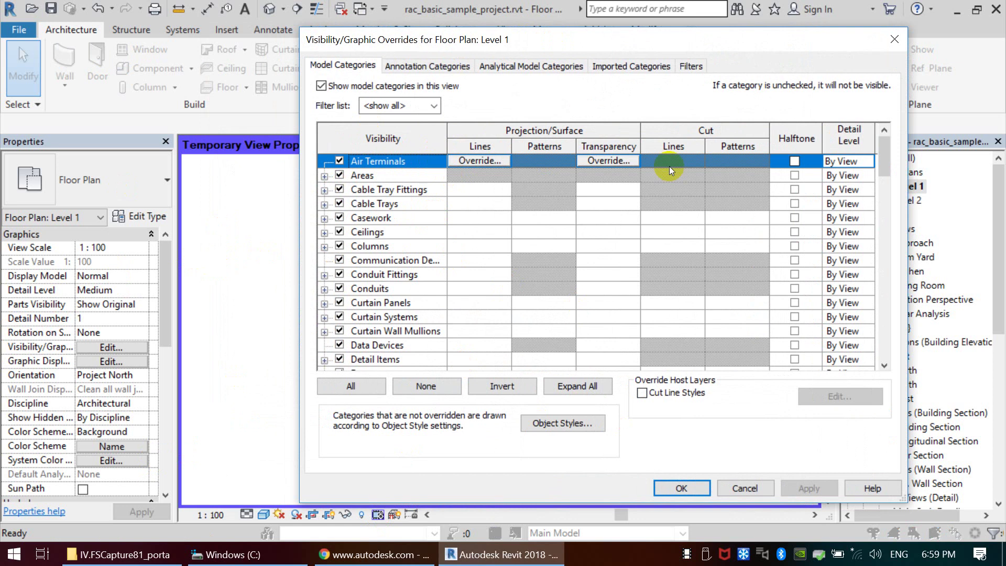
pyautogui.moveTo(886, 150); pyautogui.dragTo(885, 343)
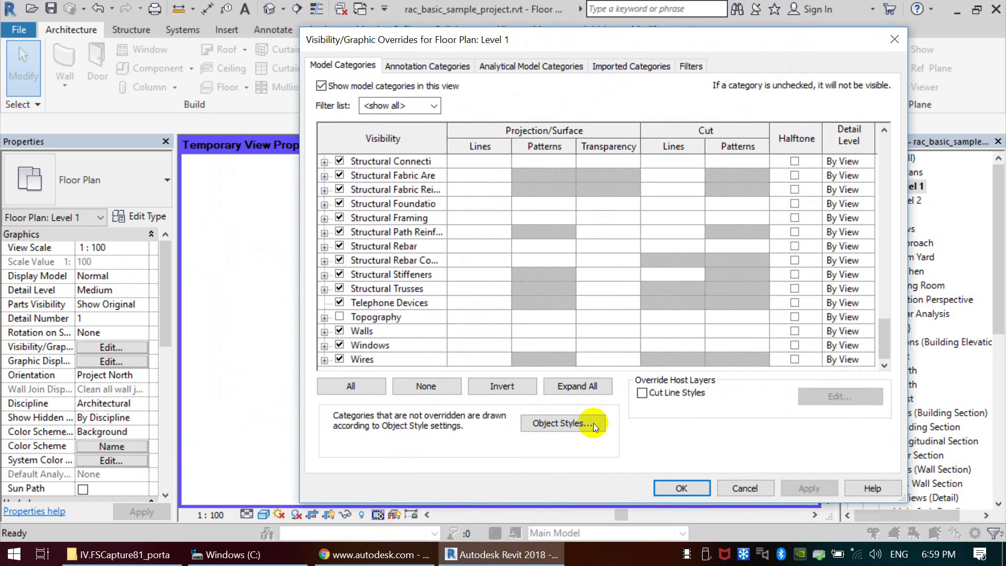
pyautogui.keyDown('shift'); pyautogui.click(388, 359); pyautogui.keyUp('shift')
pyautogui.click(340, 161)
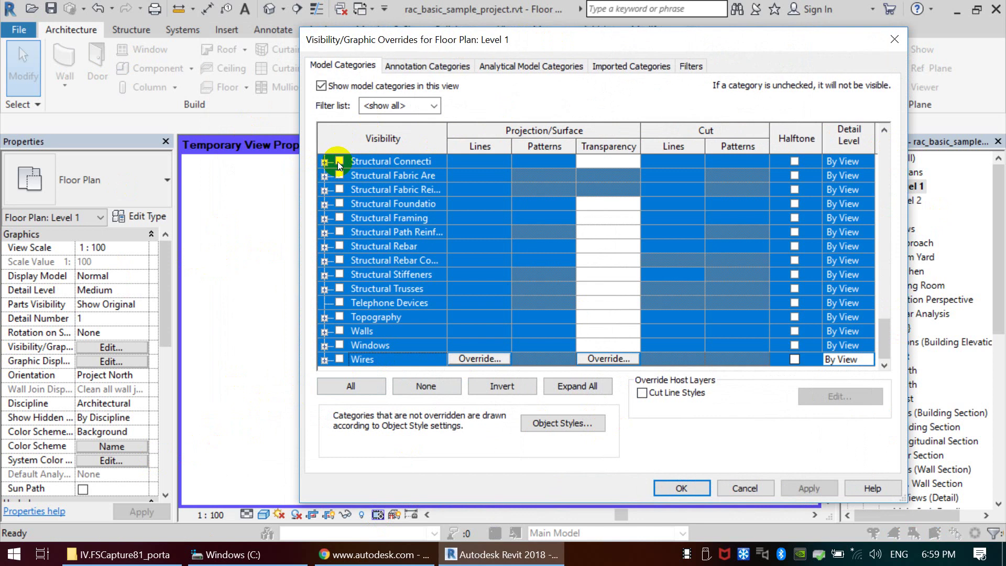
pyautogui.click(439, 316)
pyautogui.press('Down')
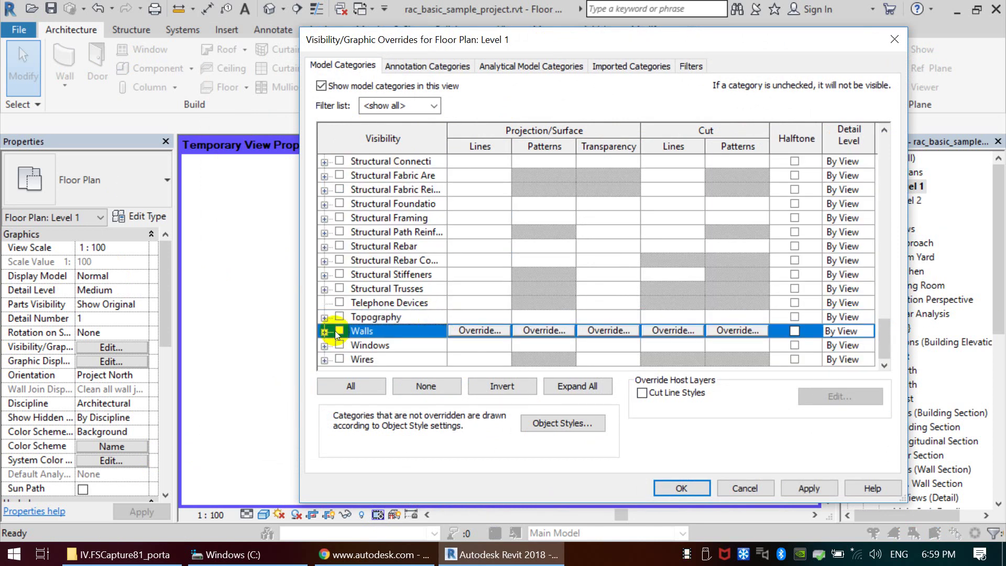
pyautogui.click(810, 485)
# - Close Visibility/Graphics with OK and disable Temporary View Properties on Level 1
pyautogui.click(682, 488)
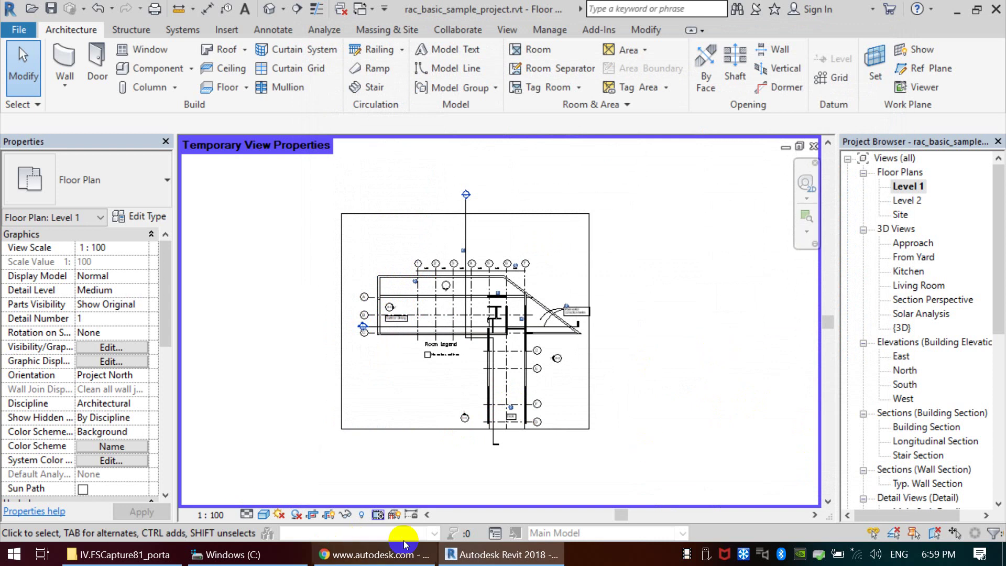
pyautogui.click(377, 515)
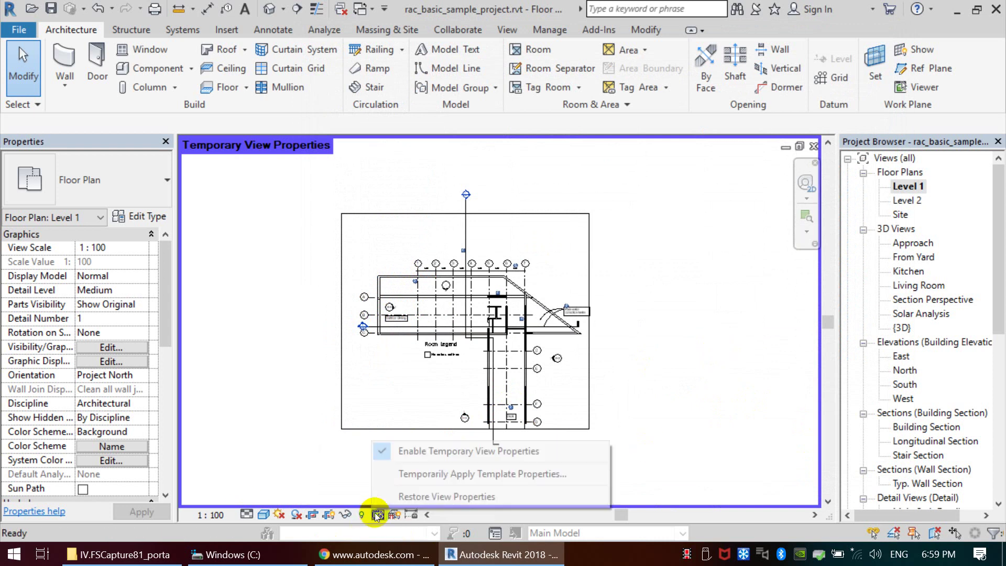
pyautogui.click(429, 451)
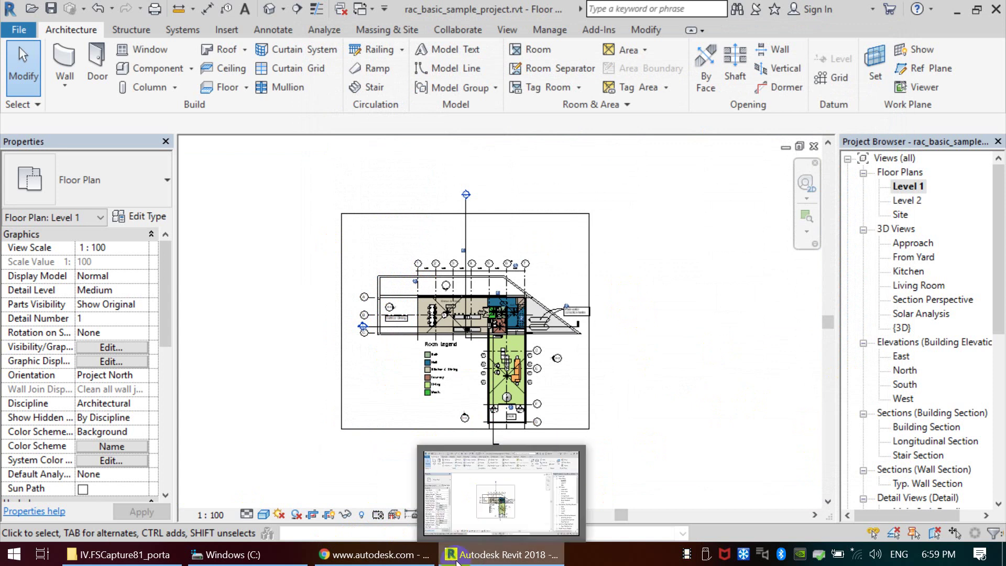
# - Check the Visibility/Graphics settings via VG, close it, and zoom and pan back to the house
pyautogui.press('v')
pyautogui.press('g')
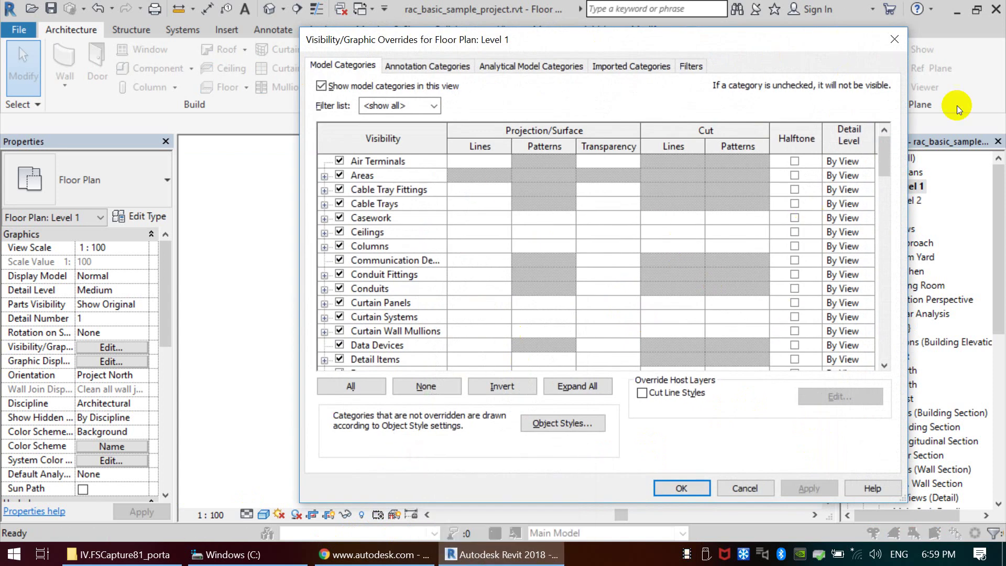
pyautogui.click(890, 38)
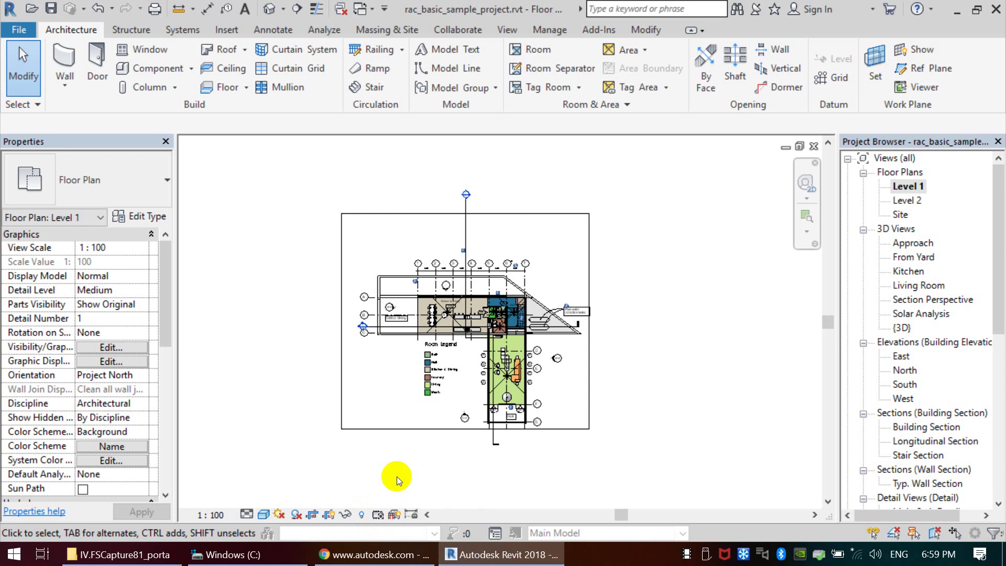
pyautogui.scroll(2, 482, 311)
pyautogui.moveTo(464, 501); pyautogui.dragTo(460, 416, button='middle')
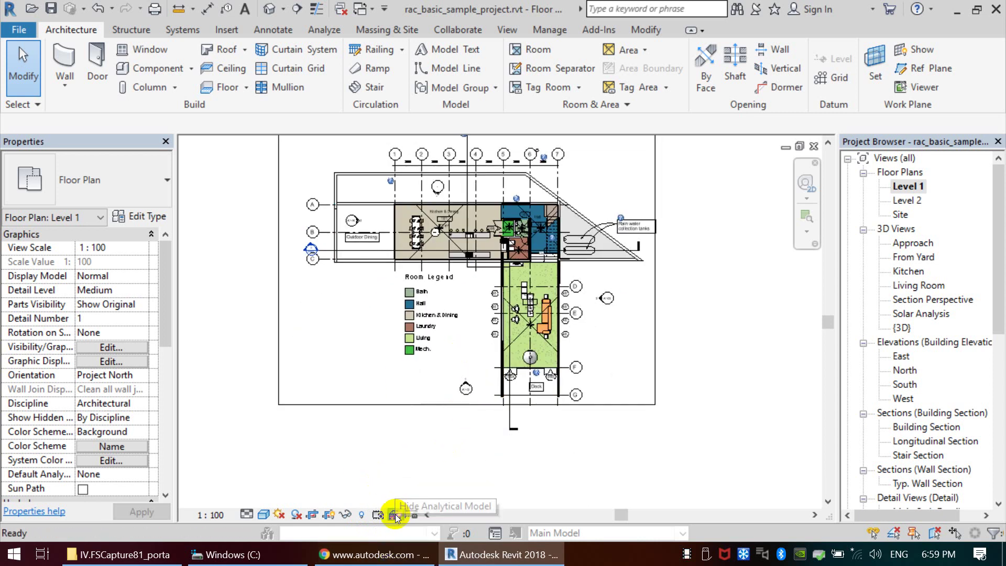
pyautogui.moveTo(402, 305); pyautogui.dragTo(394, 340, button='middle')
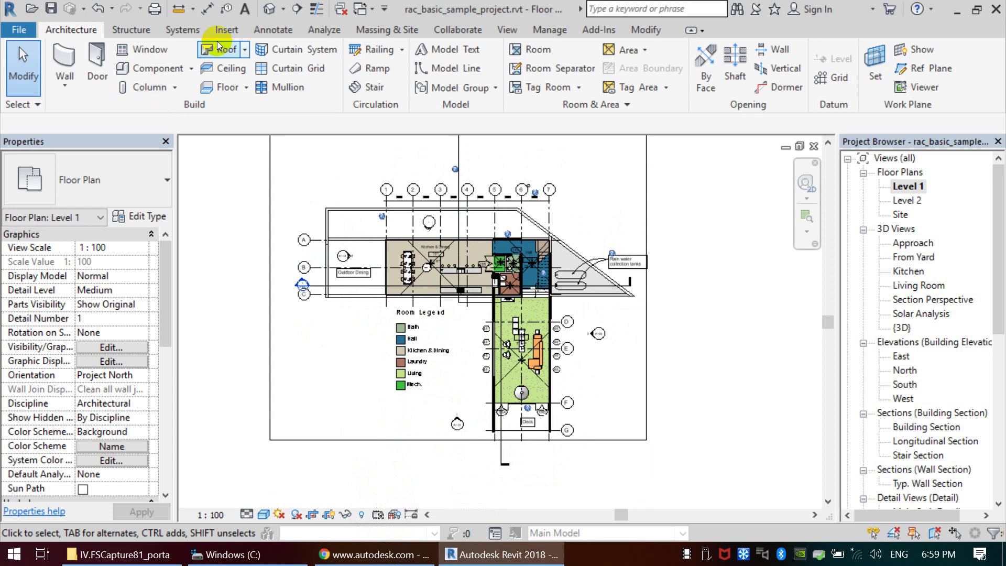
# - Open the sample house's default {3D} view and zoom in
pyautogui.click(268, 9)
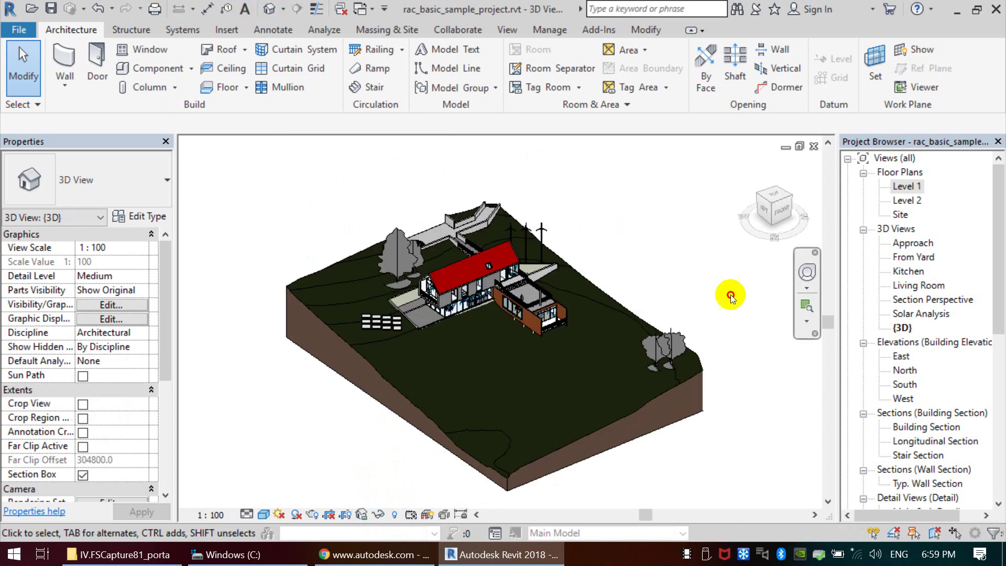
pyautogui.scroll(5, 417, 311)
pyautogui.scroll(4, 417, 312)
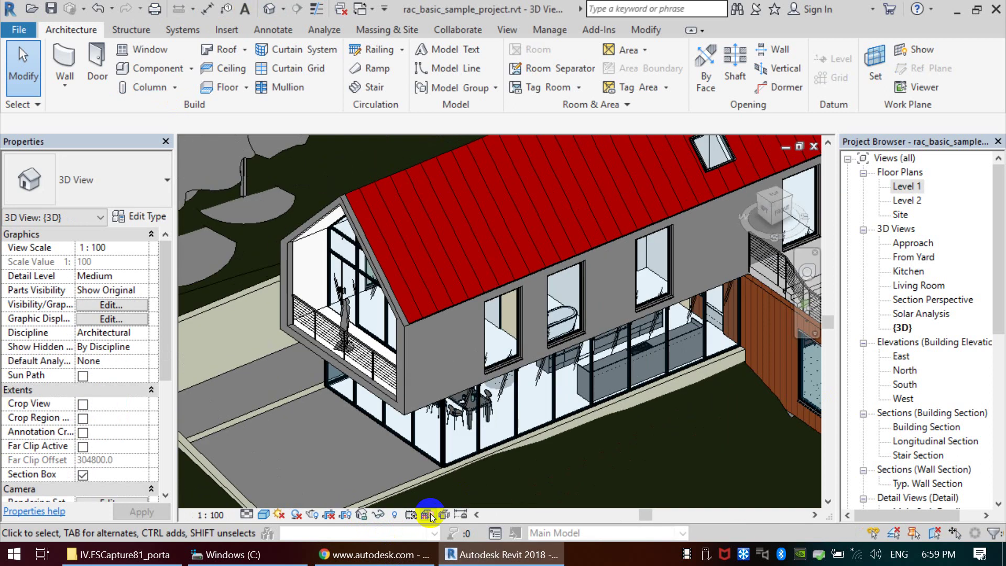
# - Change the 3D view's visual style to Hidden Line, then to Wireframe
pyautogui.click(263, 516)
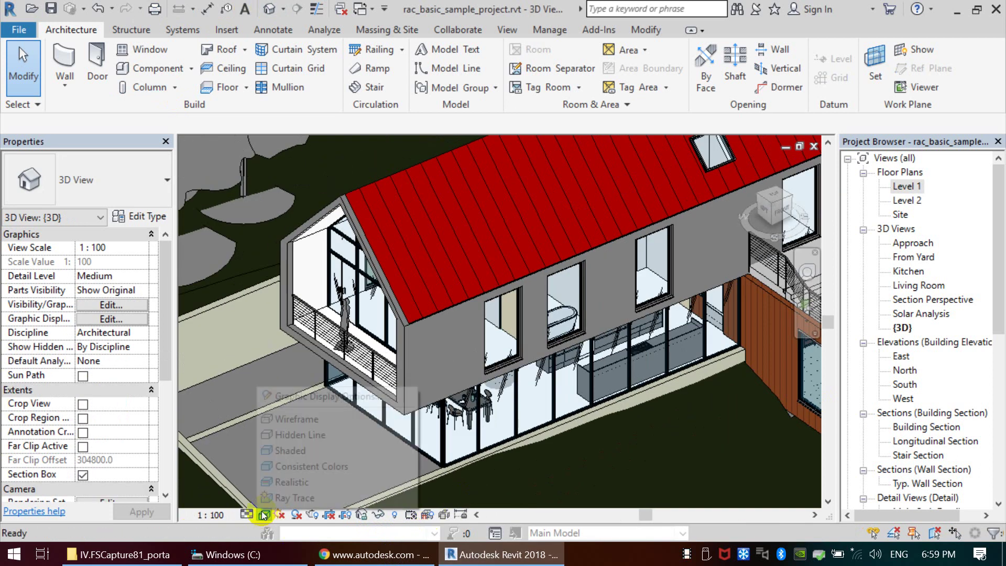
pyautogui.click(283, 435)
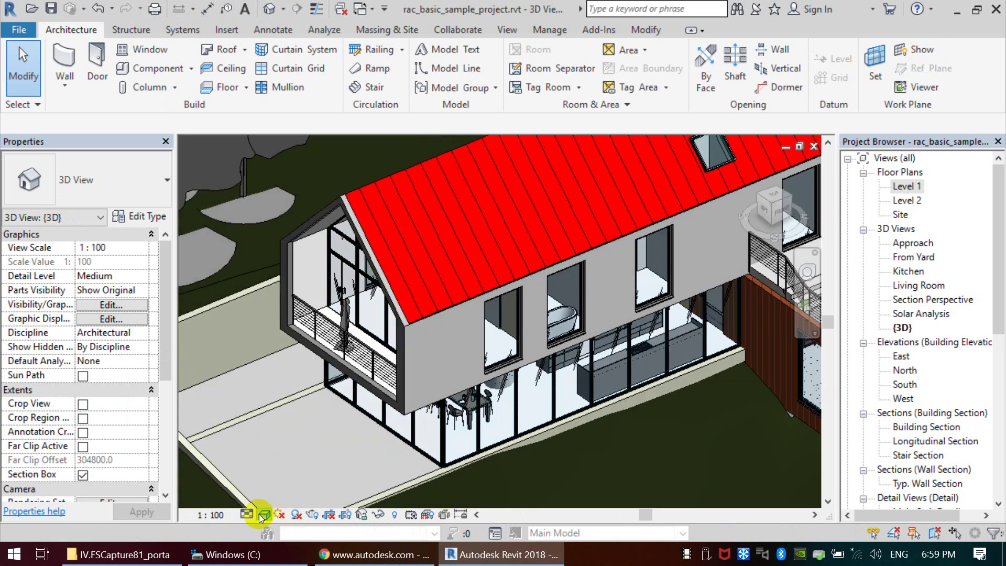
pyautogui.click(264, 515)
pyautogui.click(290, 419)
pyautogui.scroll(3, 416, 273)
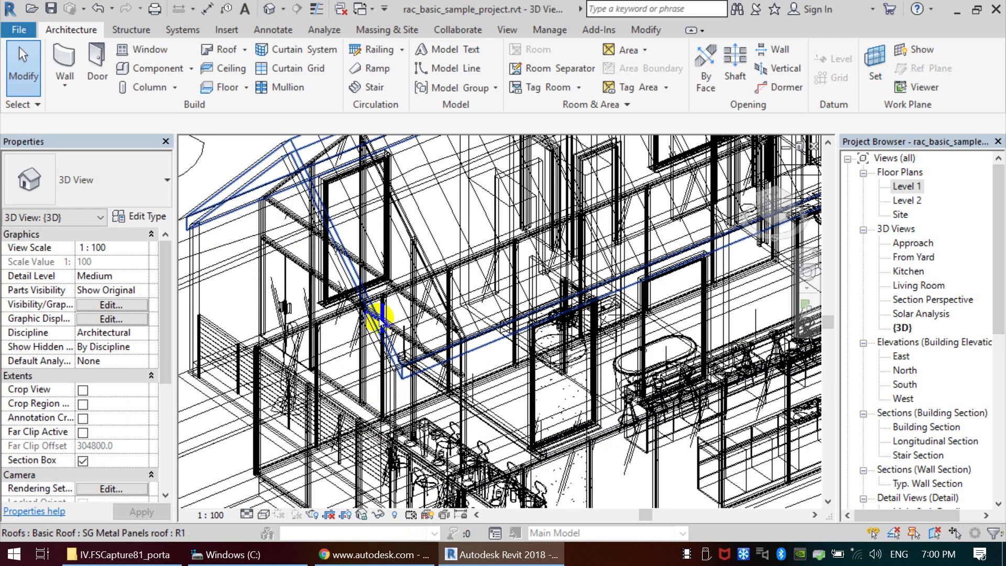
pyautogui.scroll(3, 407, 325)
pyautogui.scroll(-3, 408, 325)
pyautogui.scroll(-3, 349, 292)
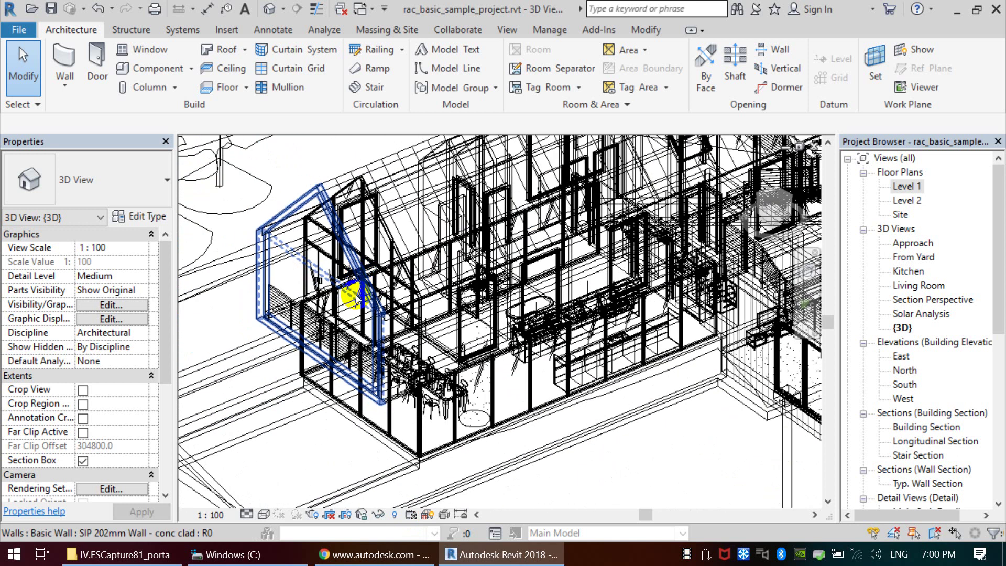
pyautogui.scroll(-2, 528, 383)
pyautogui.click(19, 30)
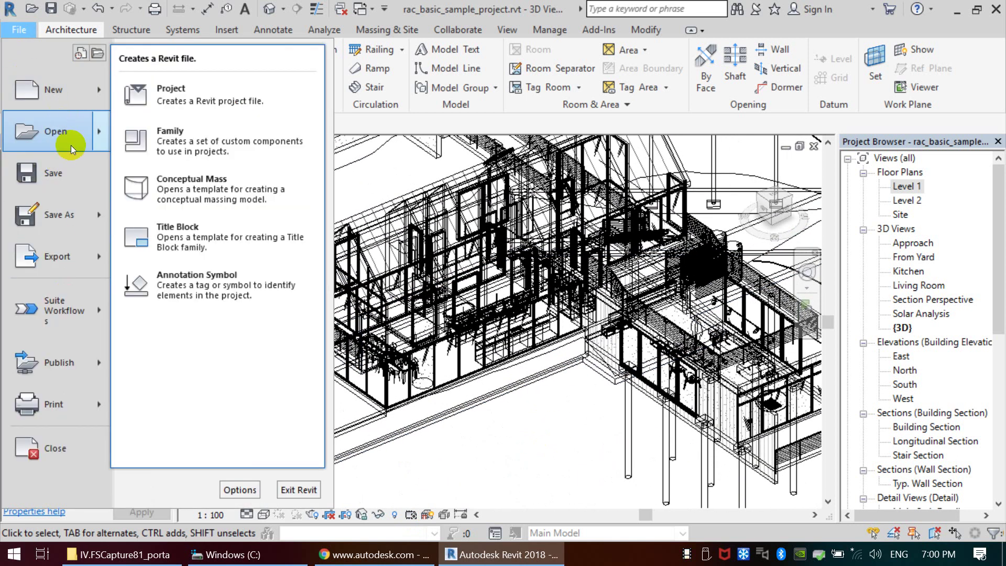
# - Open rst_advanced_sample_project.rvt from the Samples folder
pyautogui.moveTo(55, 131)
pyautogui.click(236, 348)
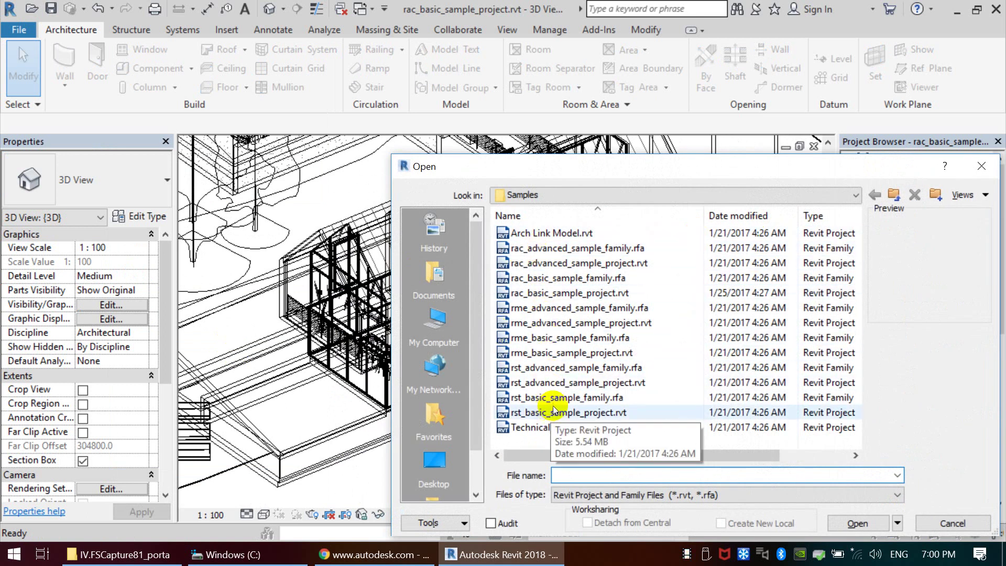
pyautogui.click(568, 413)
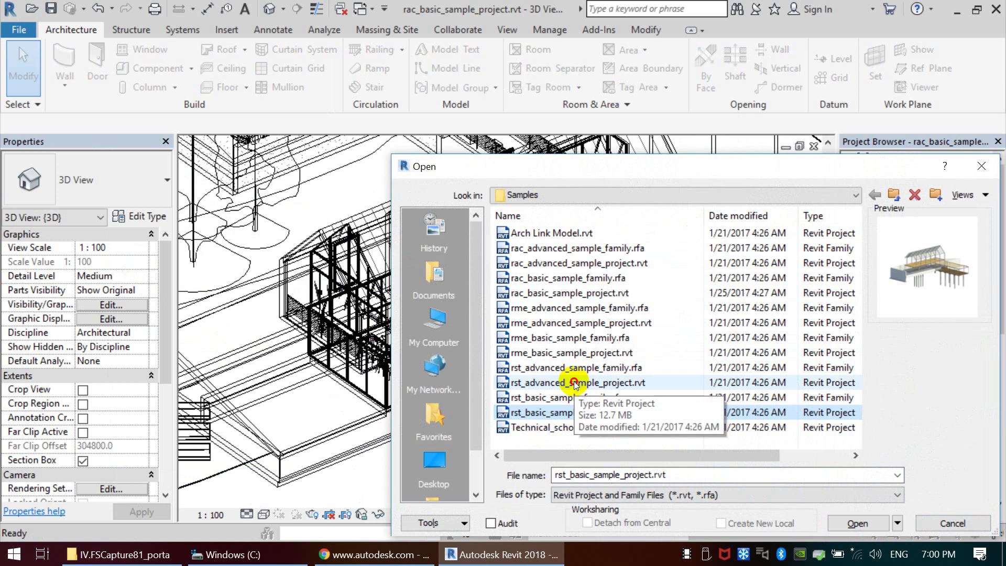
pyautogui.click(646, 383)
pyautogui.click(860, 525)
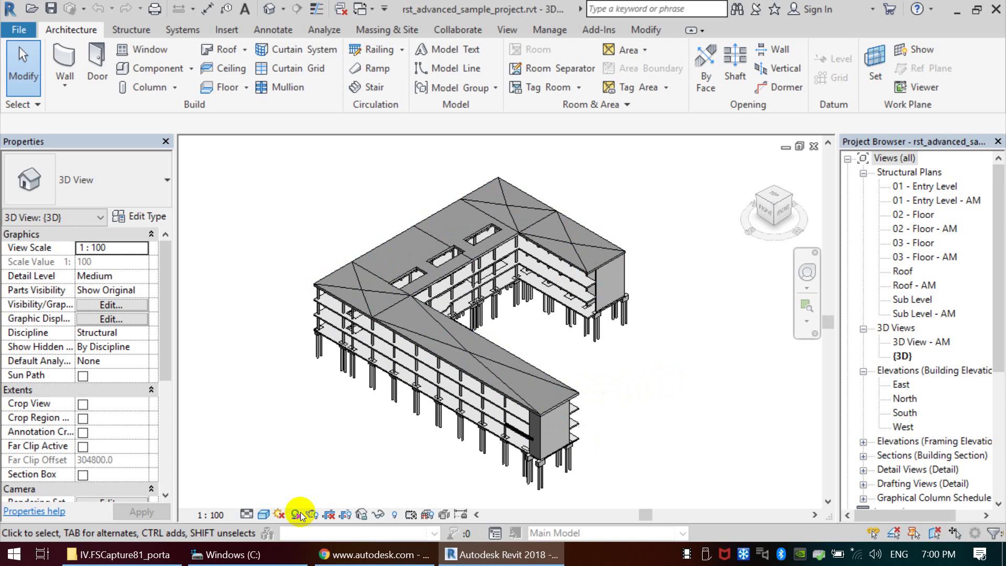
# - Set the 3D view's visual style to Shaded with edges
pyautogui.click(263, 516)
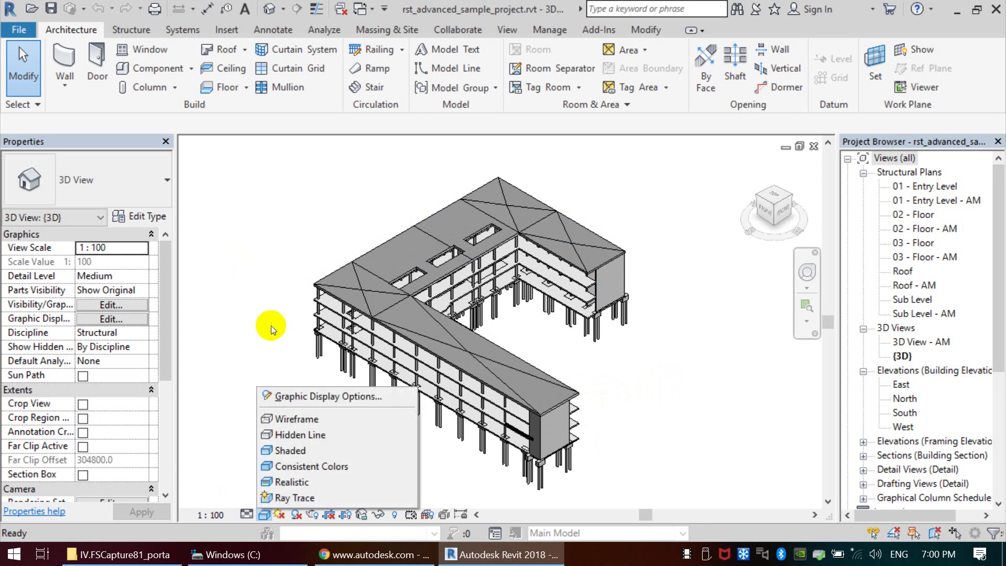
pyautogui.click(272, 325)
pyautogui.click(263, 516)
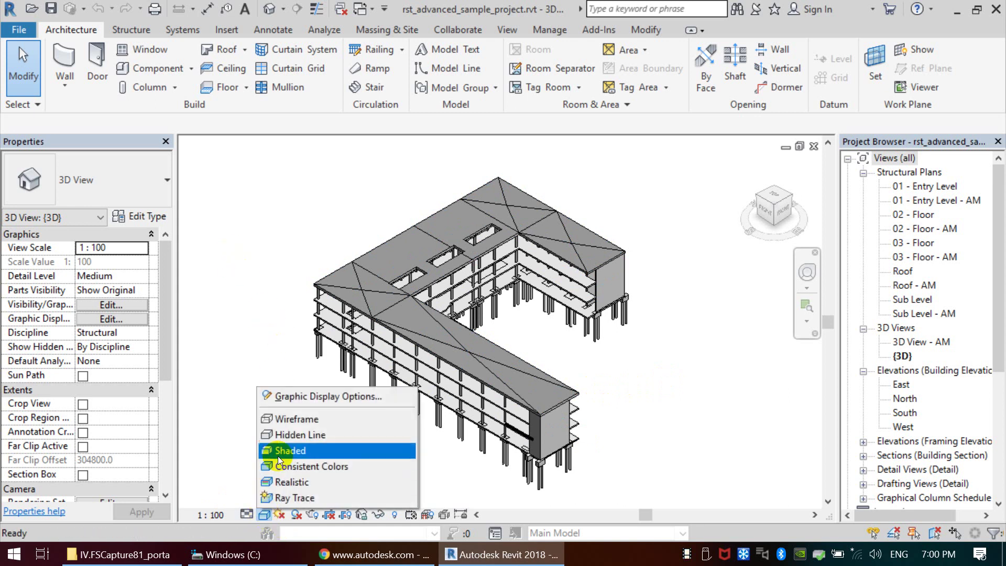
pyautogui.click(241, 463)
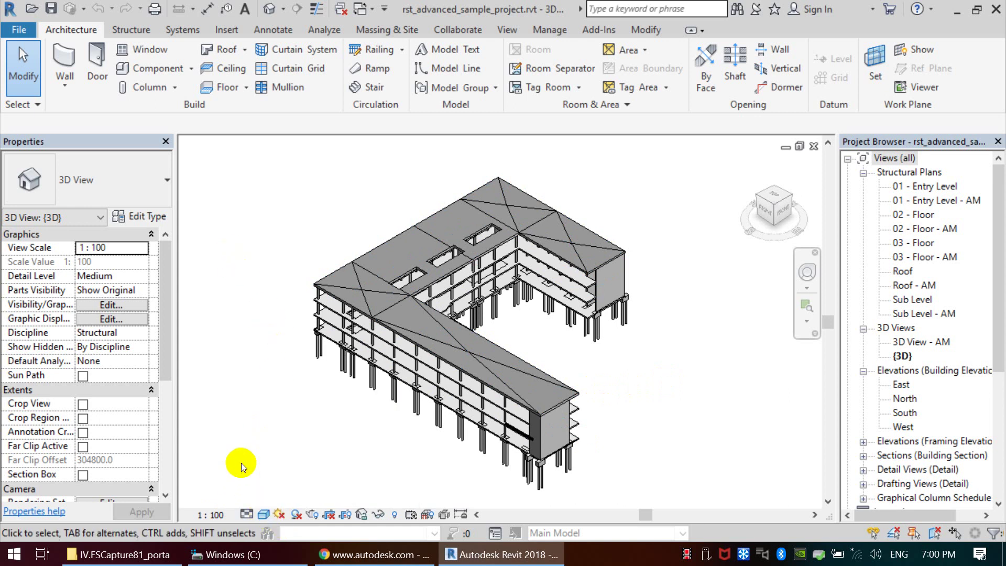
# - Set Graphic Display Options transparency to 49 in Shaded style and apply it
pyautogui.click(263, 515)
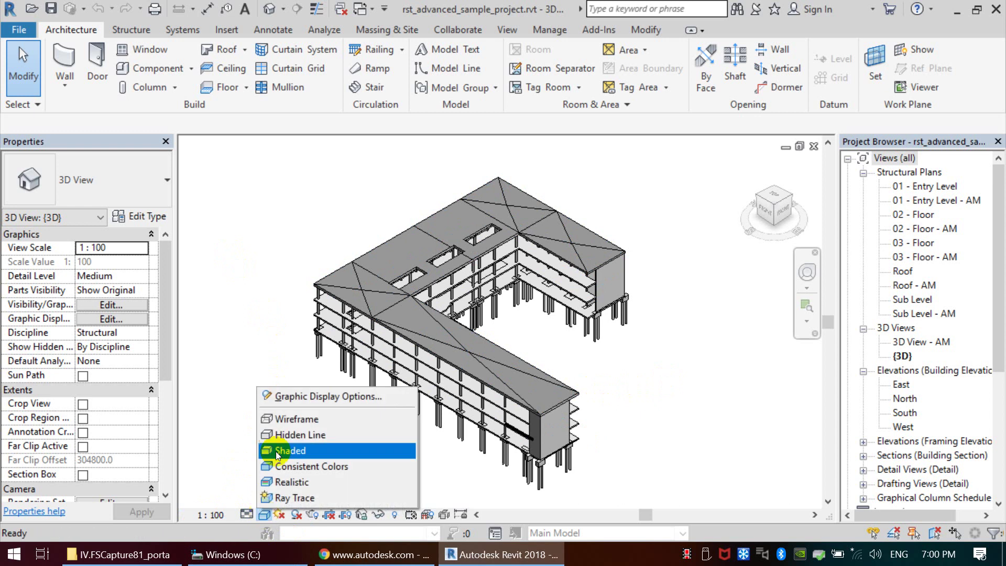
pyautogui.click(309, 401)
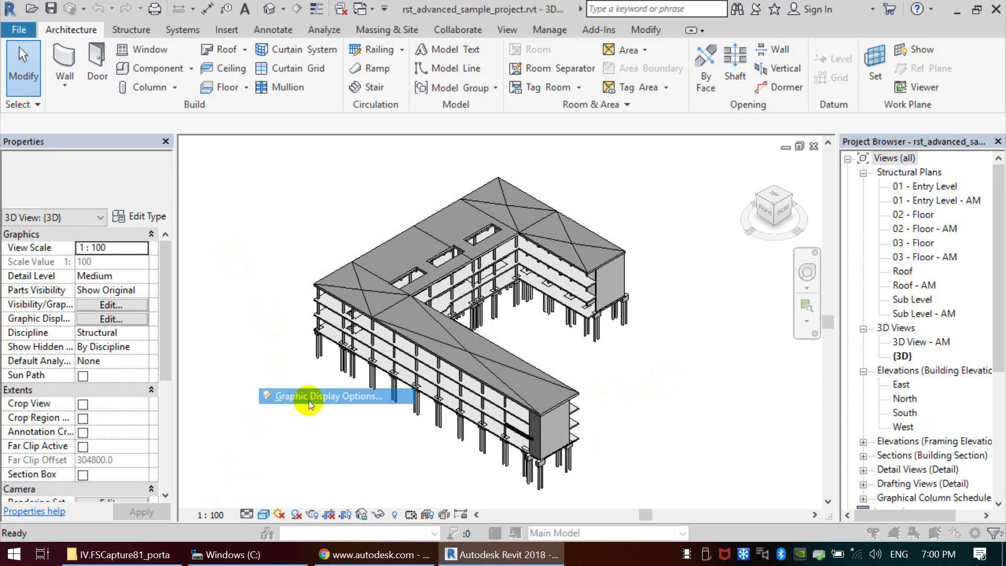
pyautogui.moveTo(459, 205); pyautogui.dragTo(499, 206)
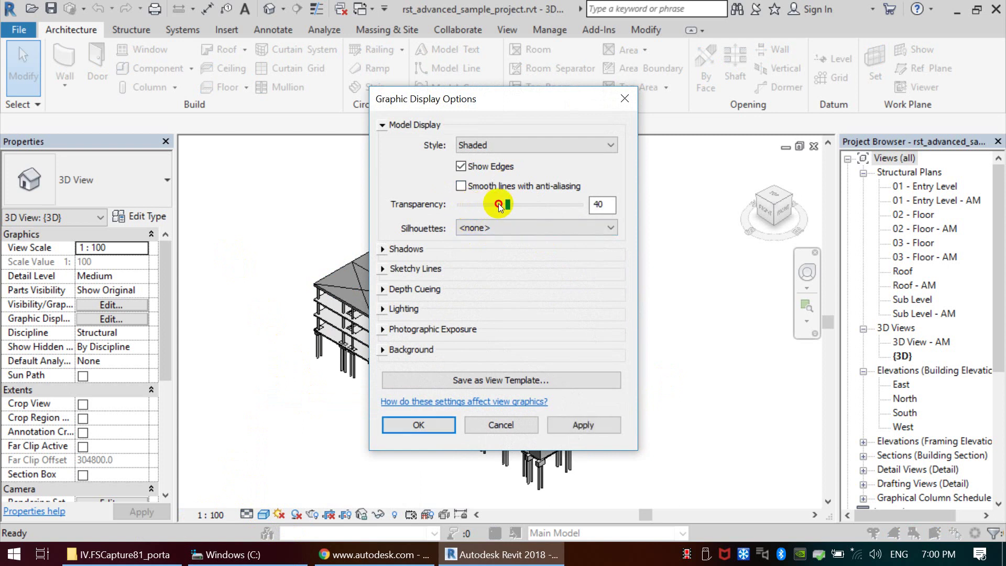
pyautogui.click(498, 146)
pyautogui.click(501, 144)
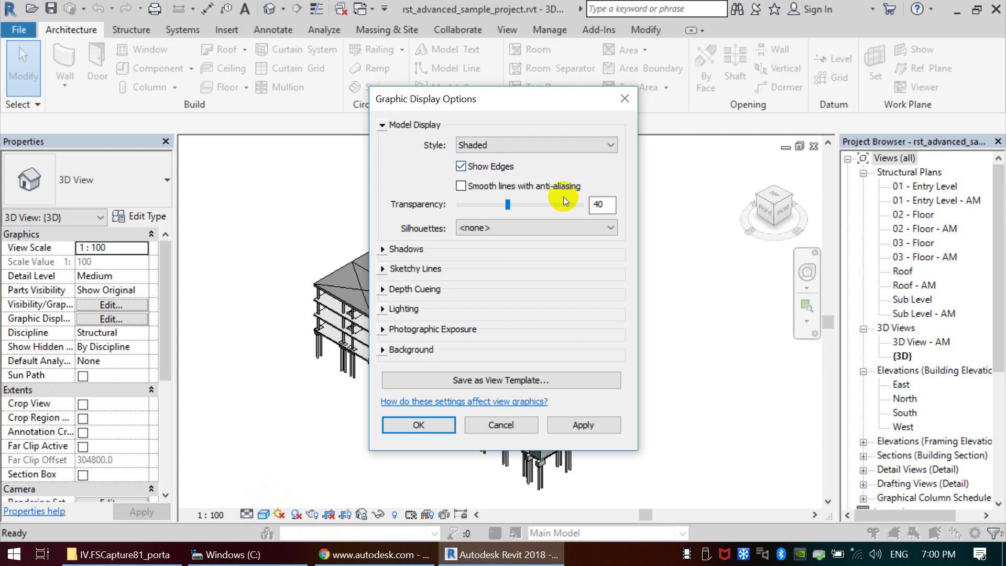
pyautogui.moveTo(500, 212); pyautogui.dragTo(521, 203)
pyautogui.click(602, 423)
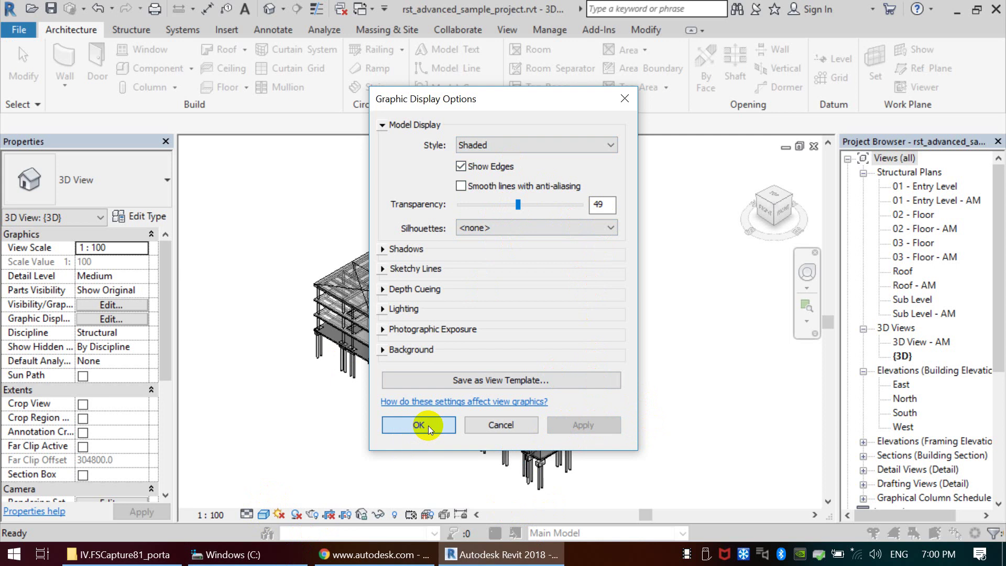
pyautogui.click(422, 425)
pyautogui.scroll(5, 367, 325)
pyautogui.moveTo(413, 345); pyautogui.dragTo(570, 464, button='middle')
# - Zoom and pan to frame the semi-transparent structural building
pyautogui.scroll(-5, 429, 330)
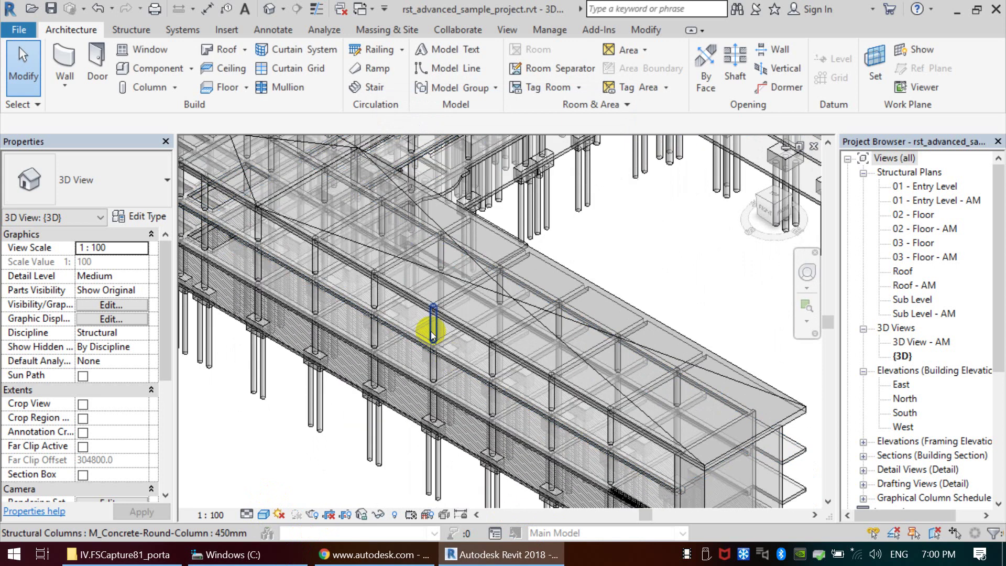
pyautogui.moveTo(629, 452); pyautogui.dragTo(615, 447, button='middle')
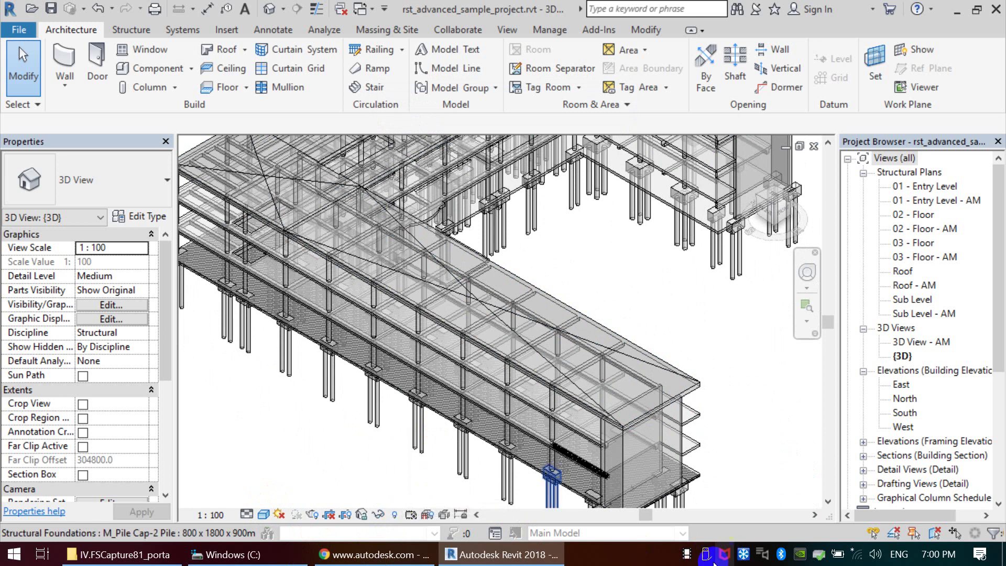
pyautogui.scroll(-2, 442, 235)
pyautogui.moveTo(476, 341); pyautogui.dragTo(701, 408, button='middle')
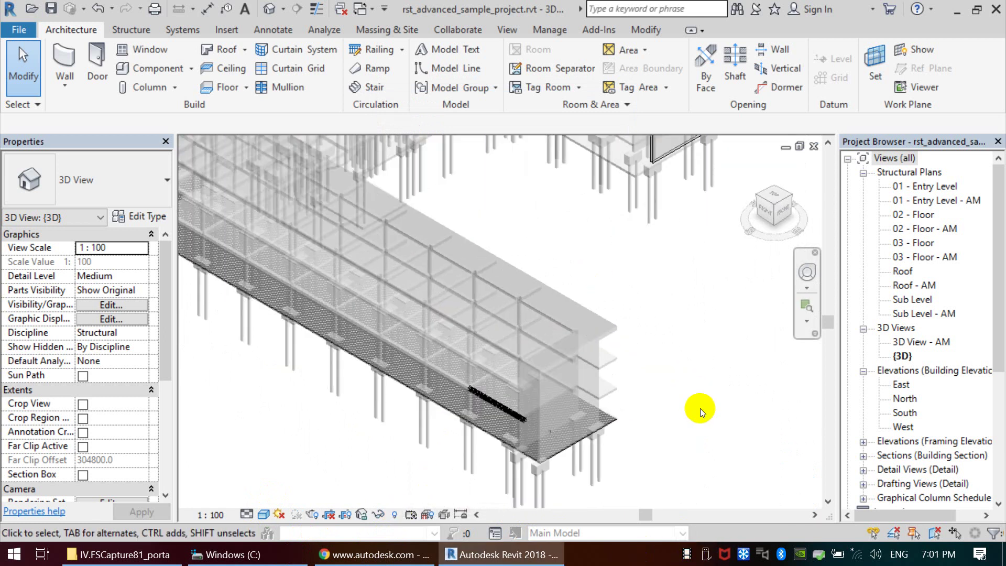
pyautogui.scroll(2, 687, 377)
# - Show the analytical model and zoom in on the corner column
pyautogui.click(427, 516)
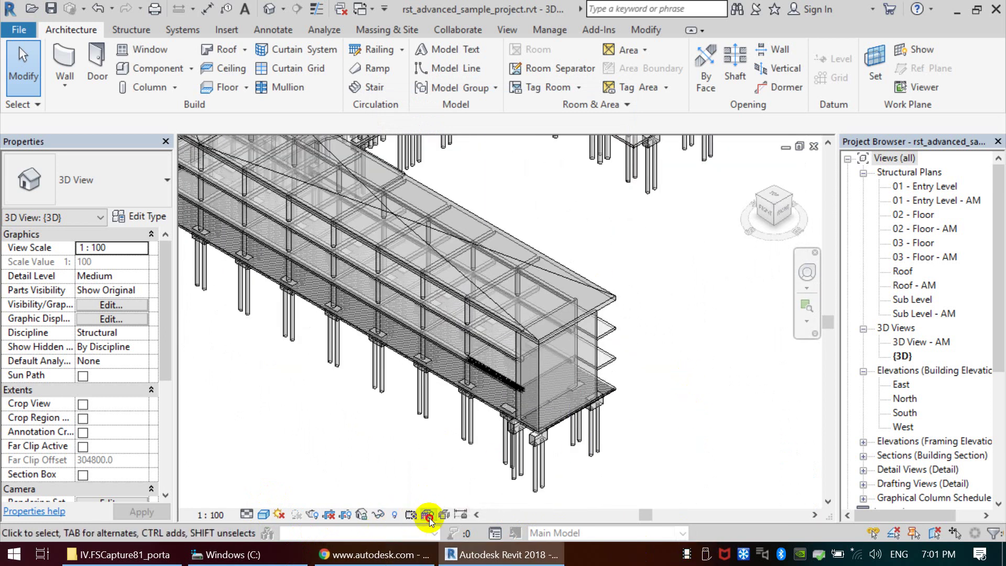
pyautogui.scroll(1, 509, 350)
pyautogui.scroll(2, 589, 294)
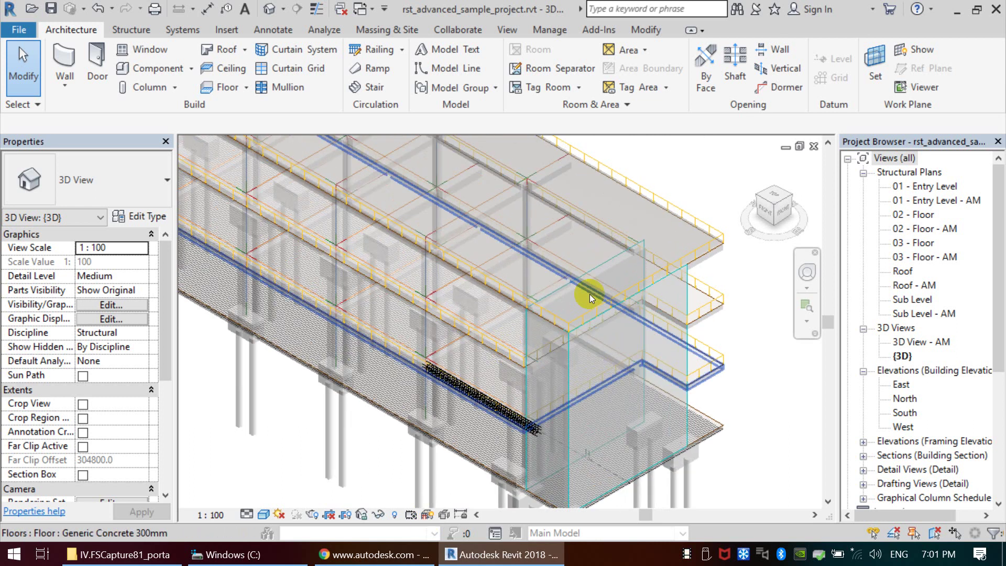
pyautogui.moveTo(636, 306); pyautogui.dragTo(488, 332, button='middle')
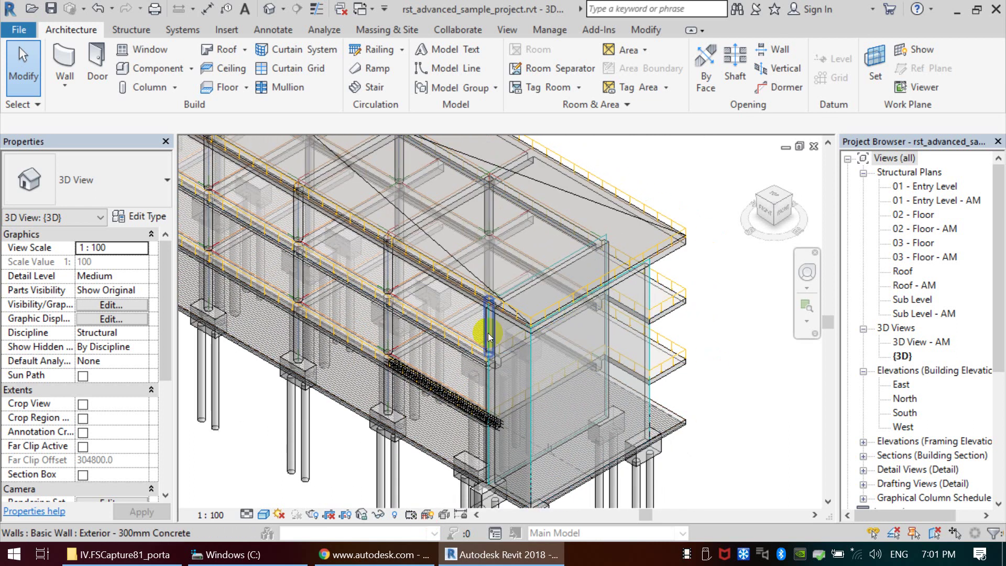
pyautogui.scroll(1, 549, 294)
pyautogui.scroll(1, 471, 317)
pyautogui.scroll(2, 514, 373)
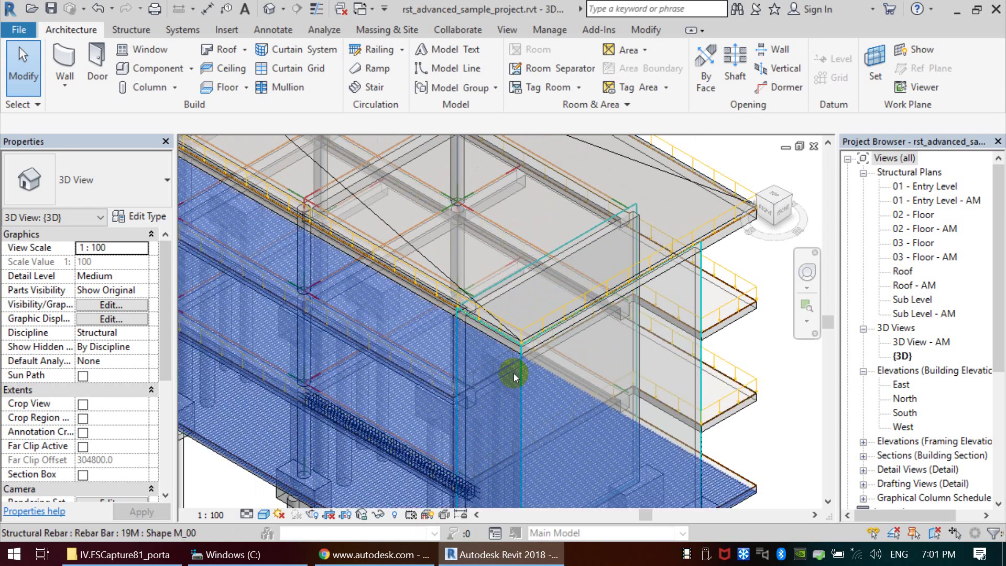
pyautogui.scroll(1, 421, 404)
pyautogui.moveTo(420, 405); pyautogui.dragTo(759, 353, button='middle')
pyautogui.scroll(-1, 799, 331)
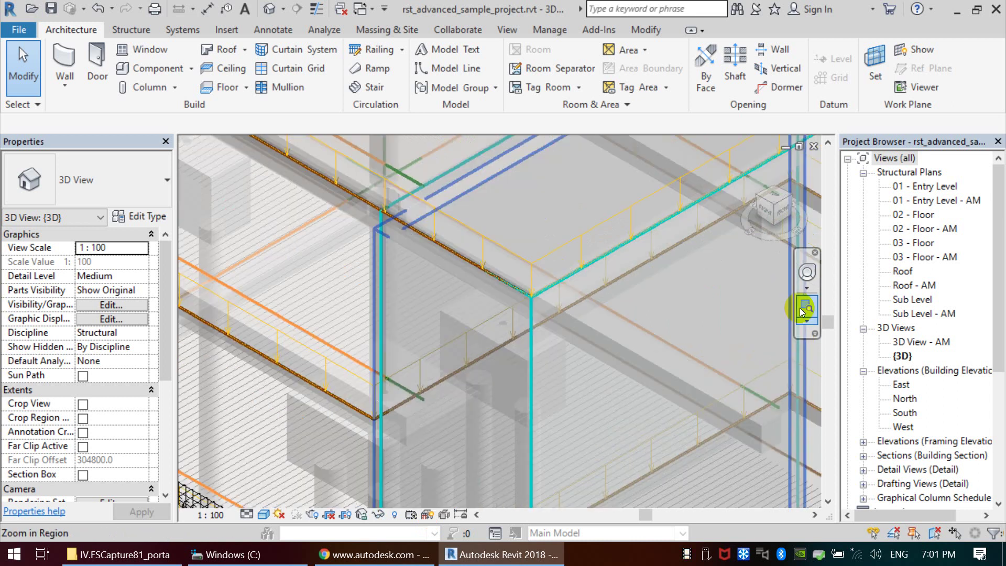
pyautogui.scroll(2, 386, 232)
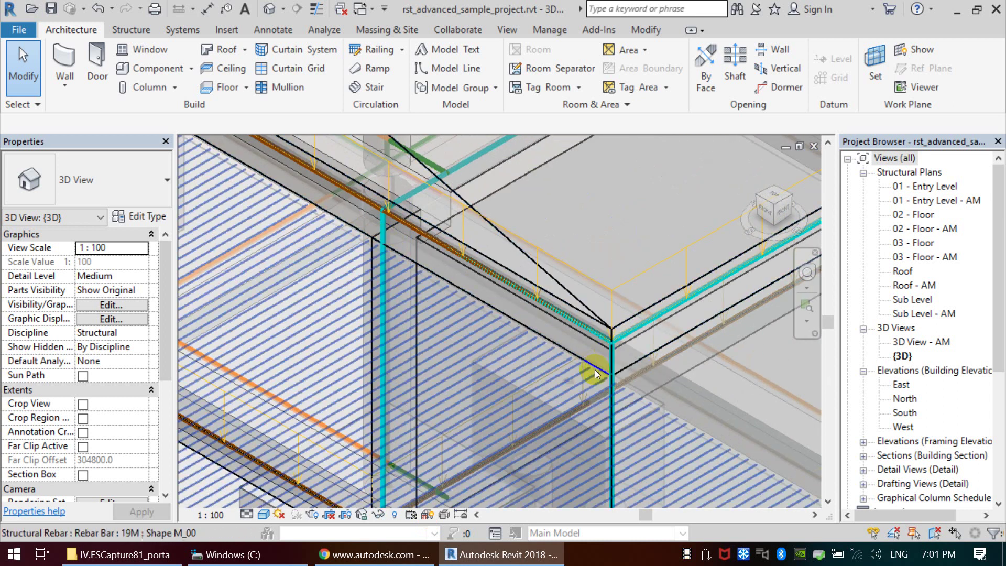
# - Hide the analytical model again and zoom out to show the whole building
pyautogui.click(427, 516)
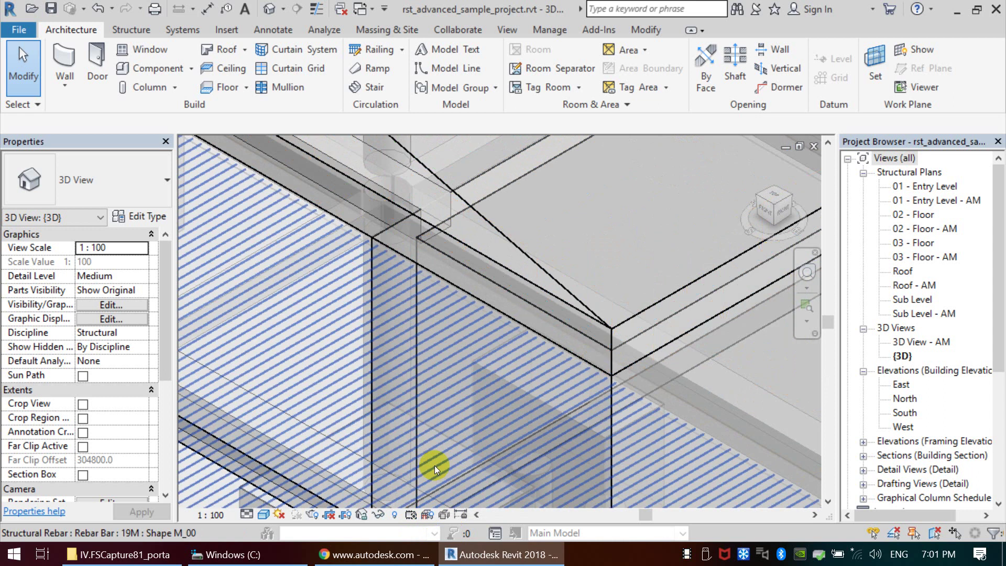
pyautogui.scroll(-1, 368, 313)
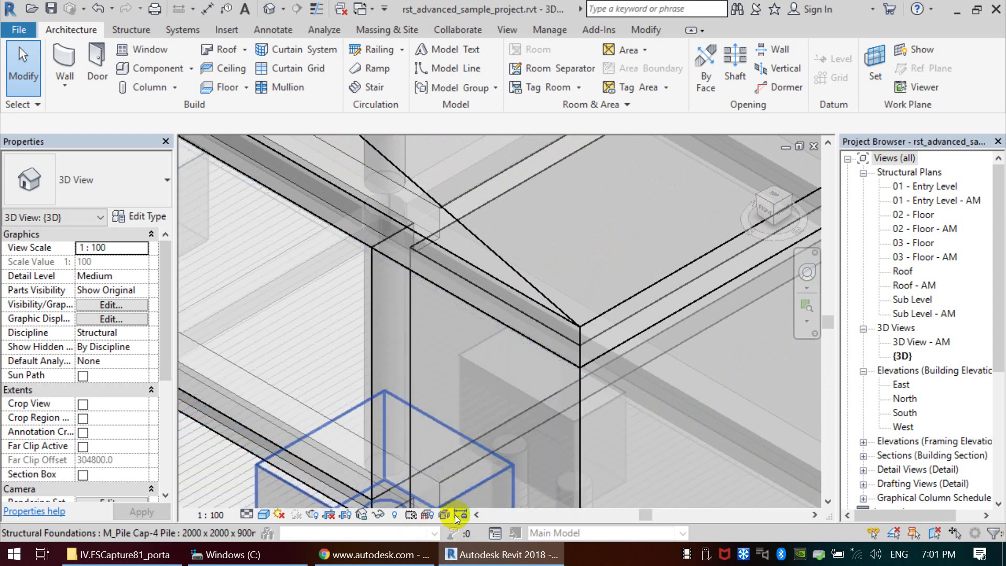
pyautogui.scroll(-2, 461, 435)
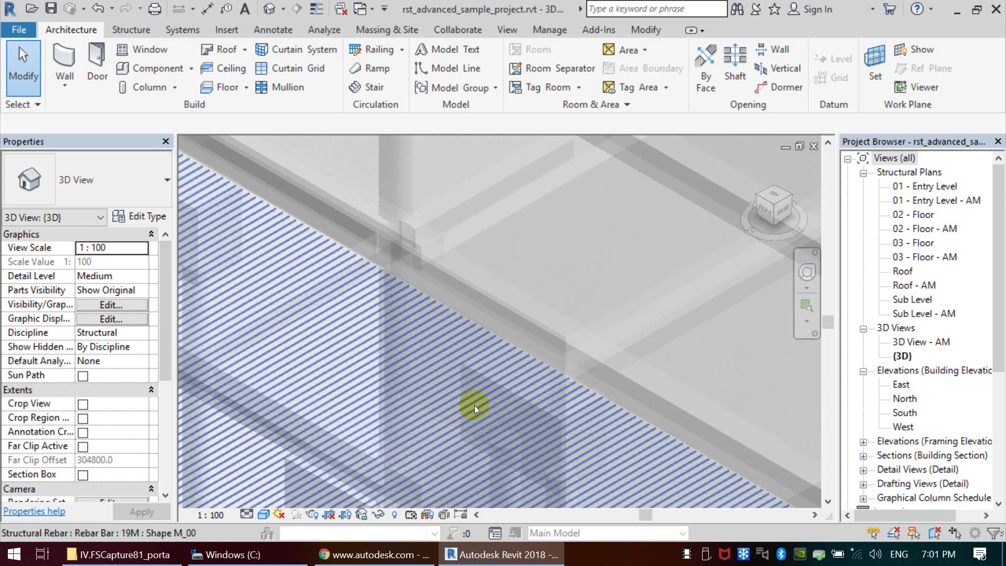
pyautogui.scroll(-3, 474, 404)
pyautogui.scroll(-3, 495, 356)
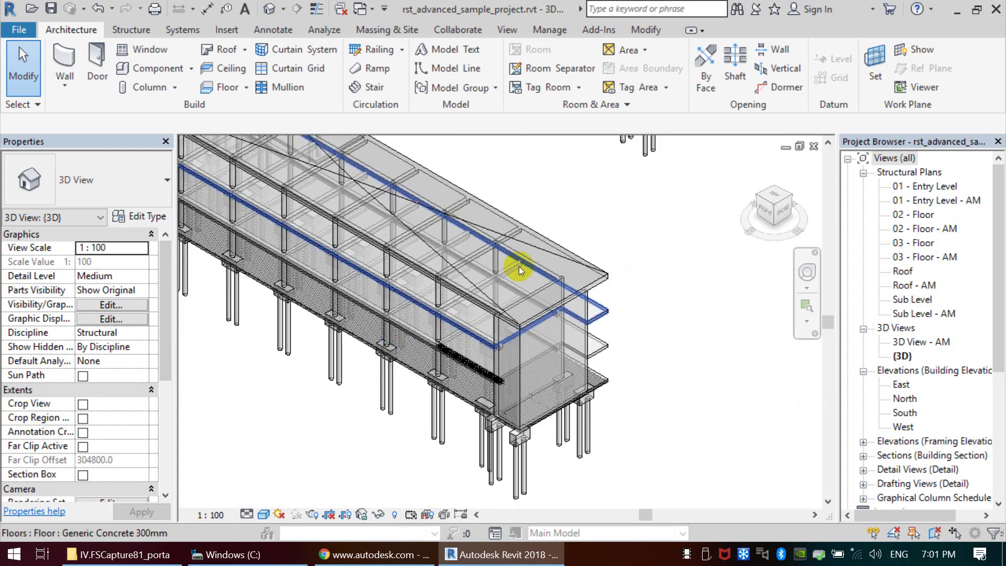
pyautogui.scroll(-2, 519, 266)
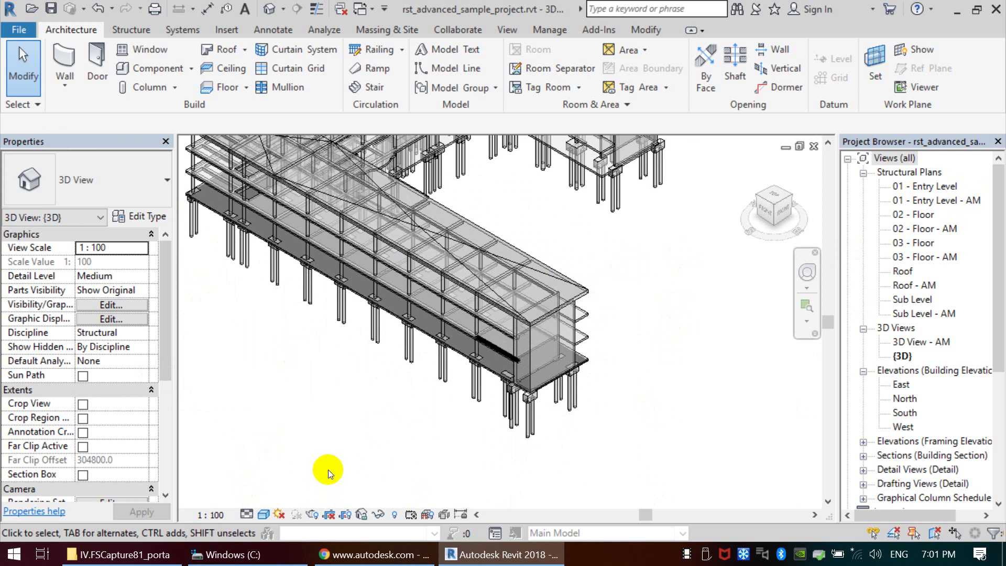
pyautogui.click(302, 435)
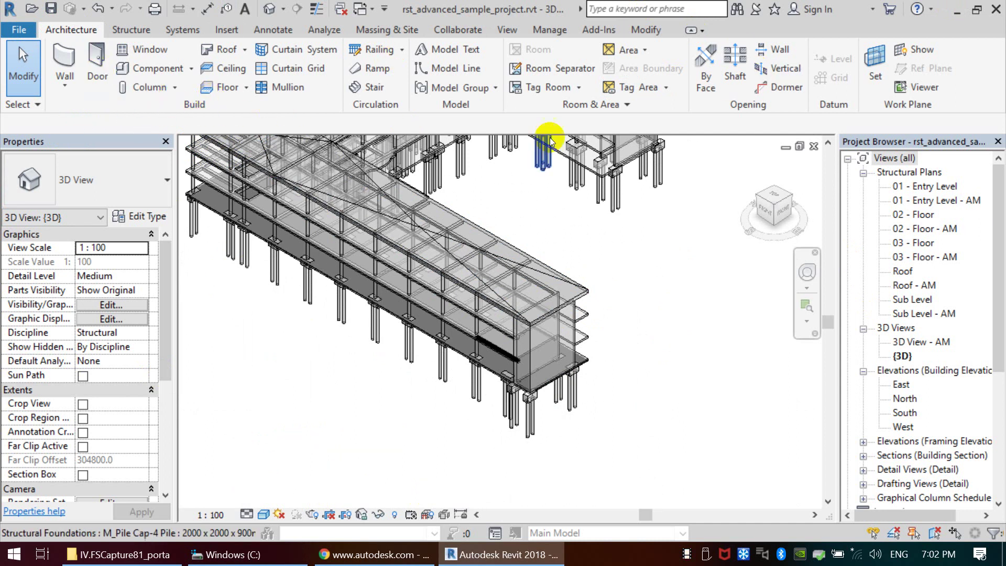
pyautogui.scroll(-2, 597, 251)
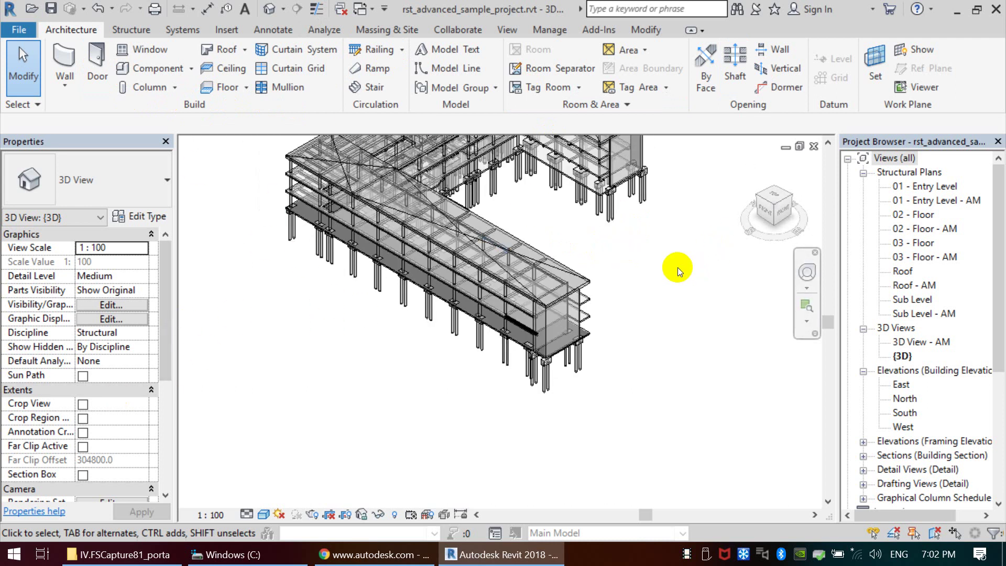
# - Close rst_advanced_sample_project and the rac_basic_sample_project views, discarding changes to both
pyautogui.click(814, 147)
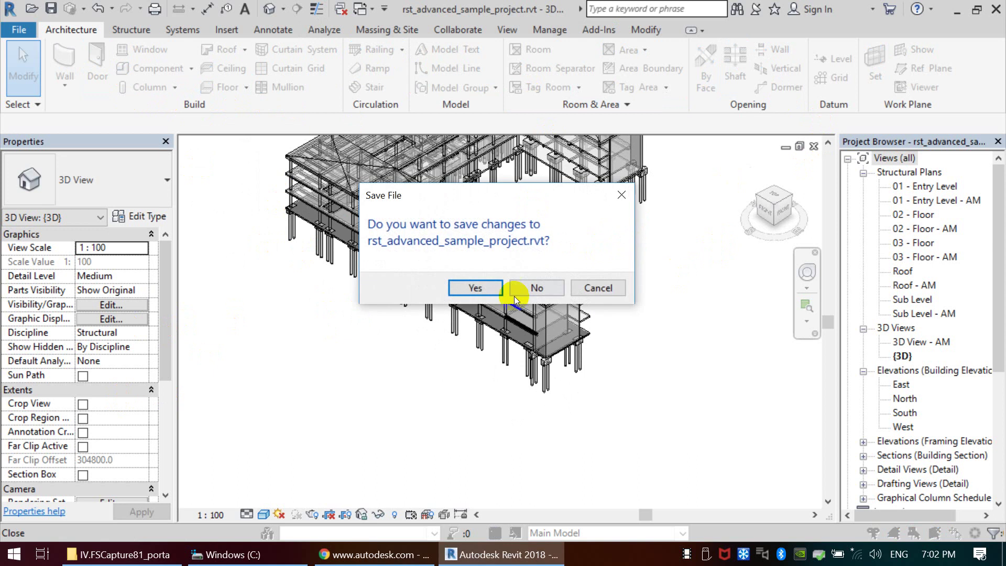
pyautogui.click(534, 287)
pyautogui.click(814, 148)
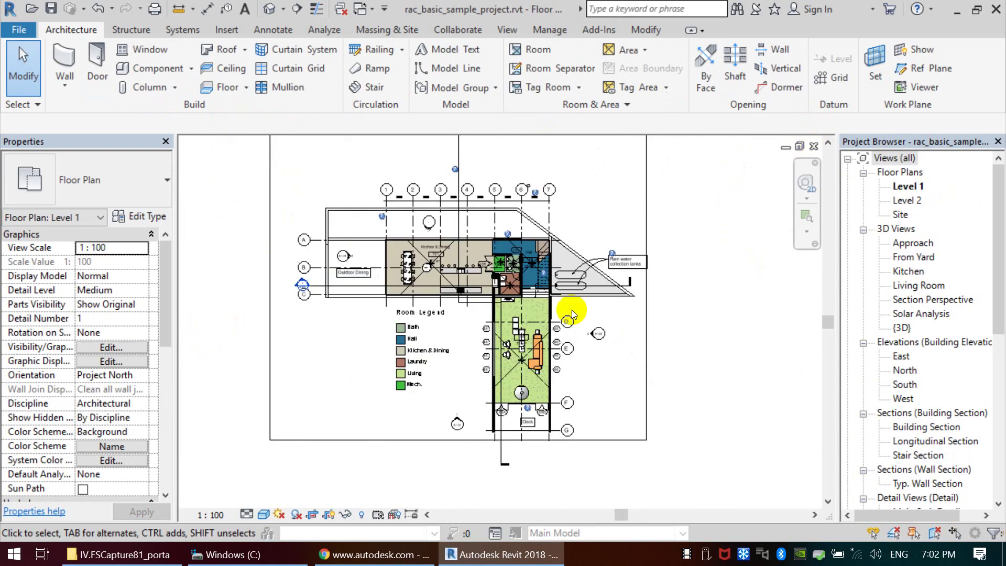
pyautogui.click(813, 147)
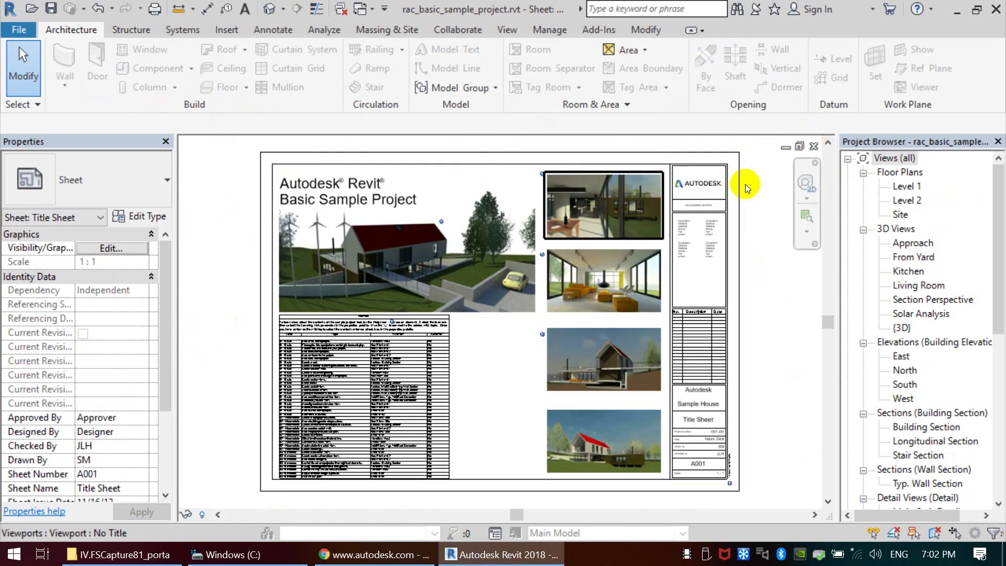
pyautogui.click(813, 146)
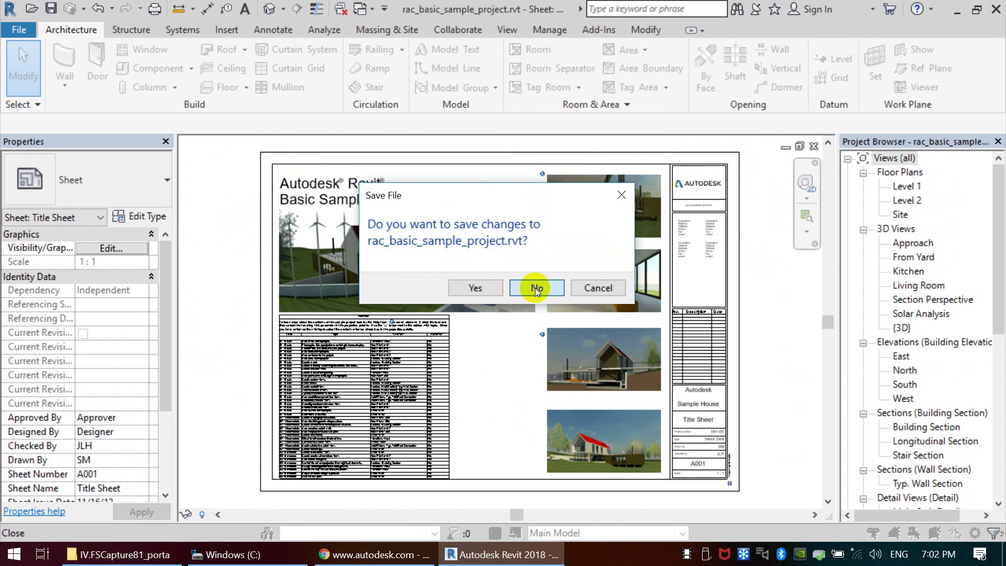
pyautogui.click(535, 287)
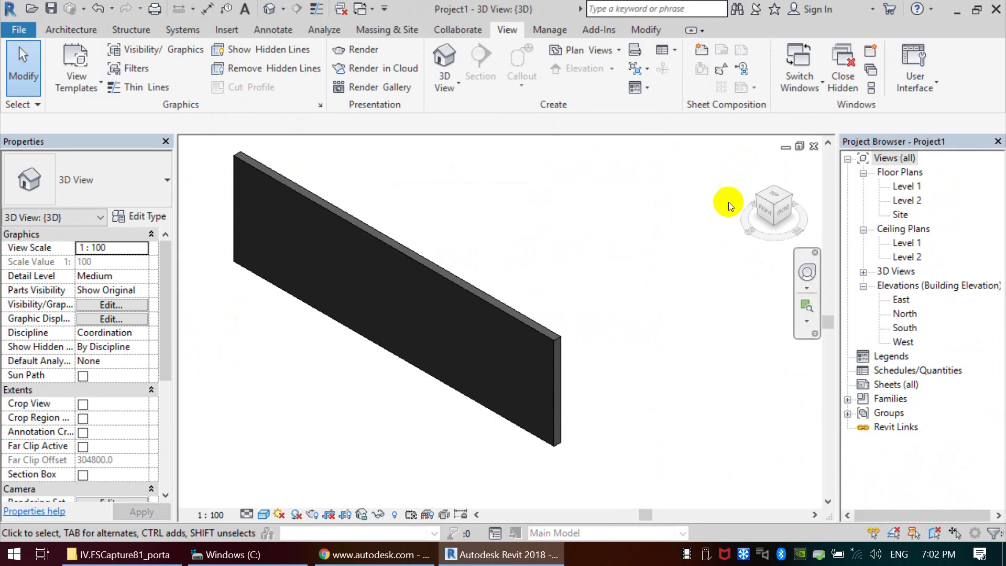
# - Open Project1's Level 1 floor plan and delete its single wall
pyautogui.doubleClick(907, 187)
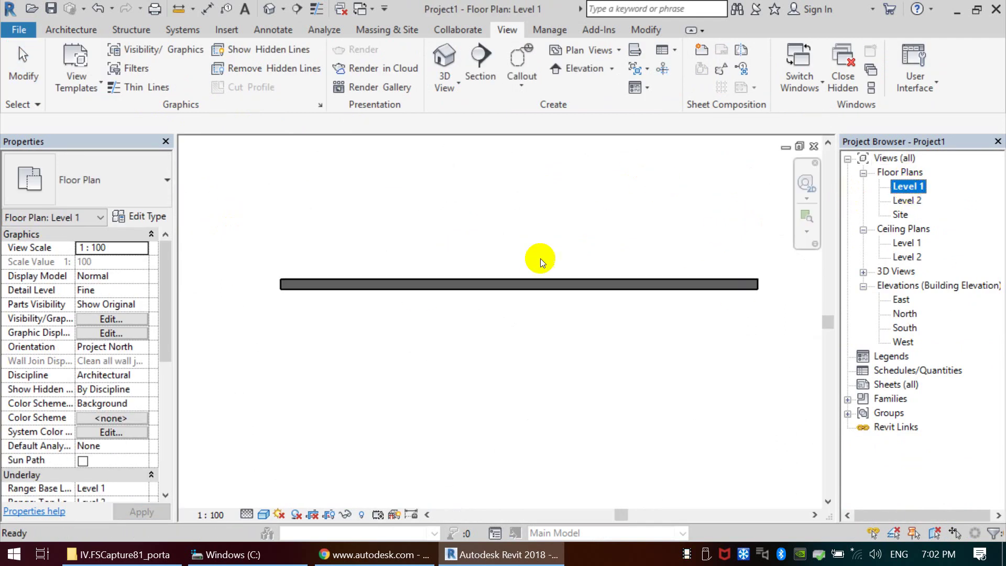
pyautogui.scroll(-4, 268, 255)
pyautogui.scroll(-2, 245, 249)
pyautogui.moveTo(244, 249); pyautogui.dragTo(449, 303)
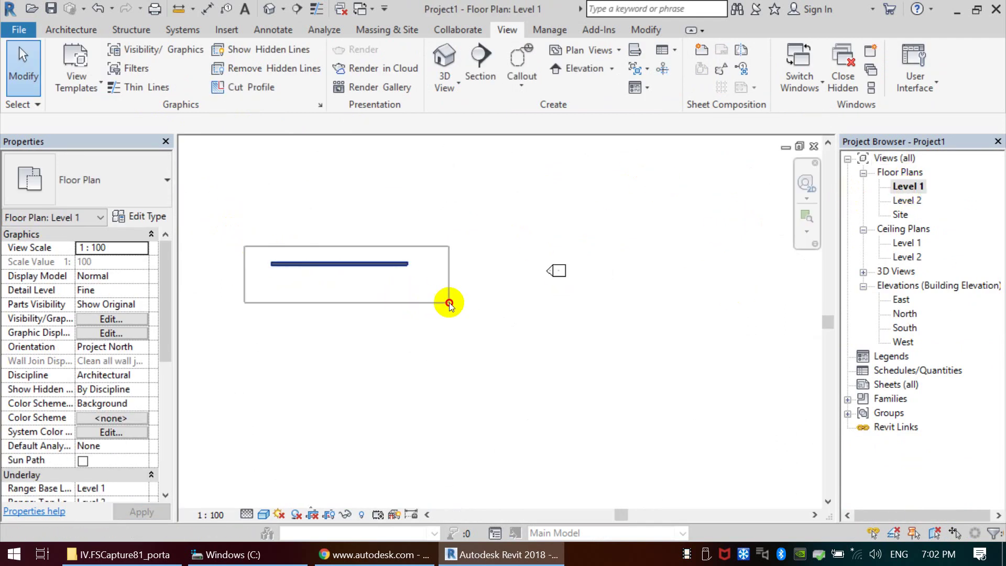
pyautogui.press('Delete')
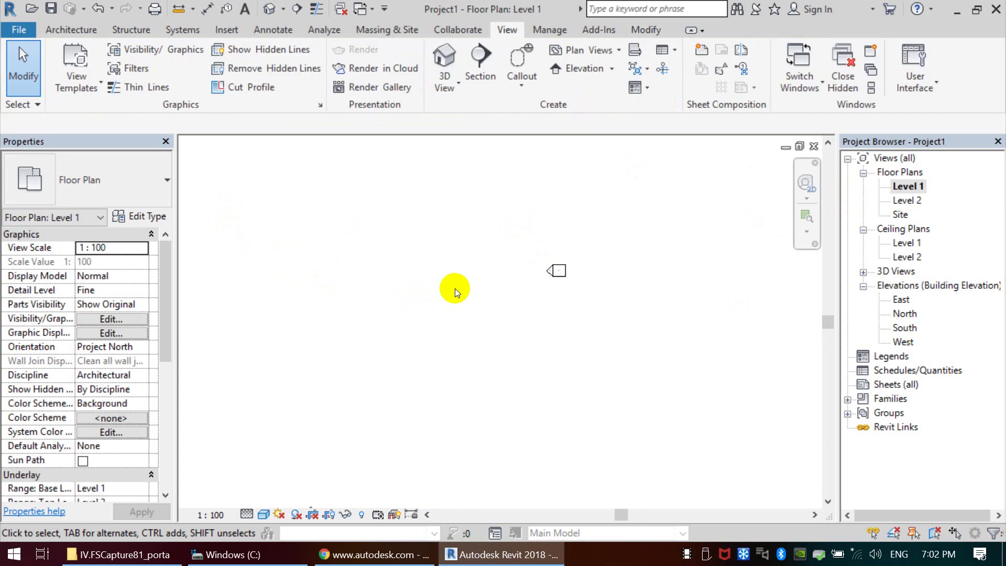
# - Zoom To Fit so the four elevation markers fill the view
pyautogui.scroll(-3, 359, 292)
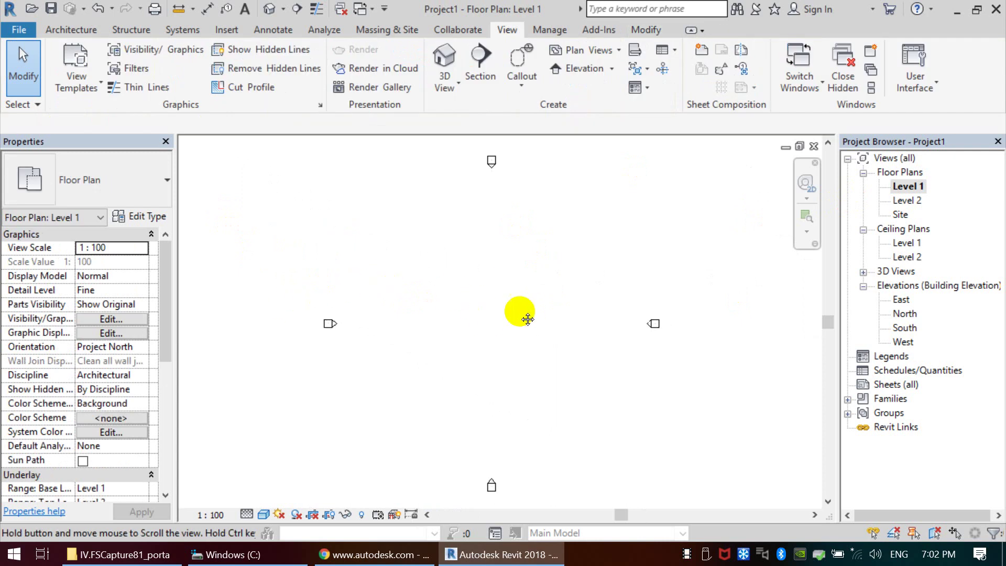
pyautogui.scroll(-2, 388, 269)
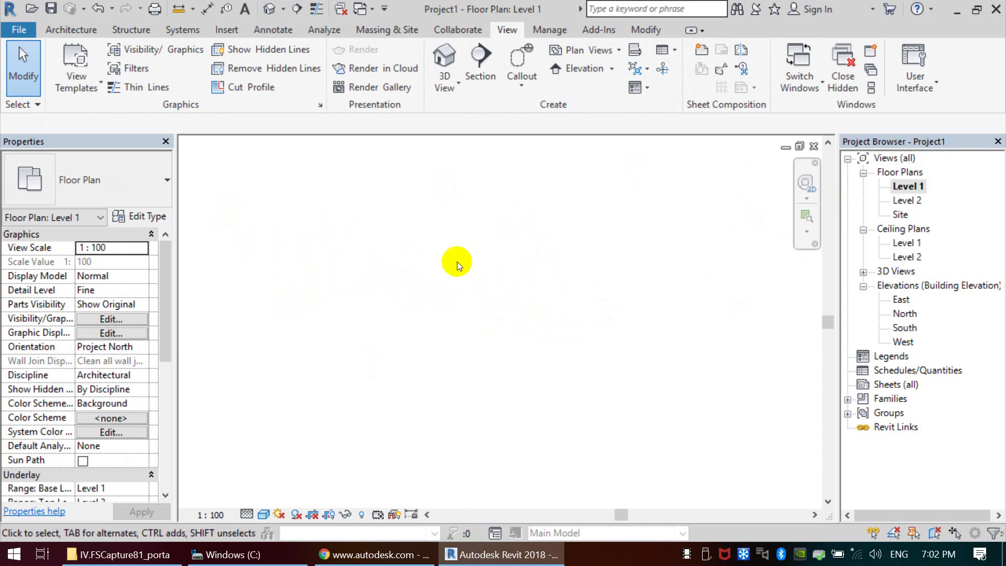
pyautogui.scroll(1, 442, 255)
pyautogui.scroll(8, 511, 315)
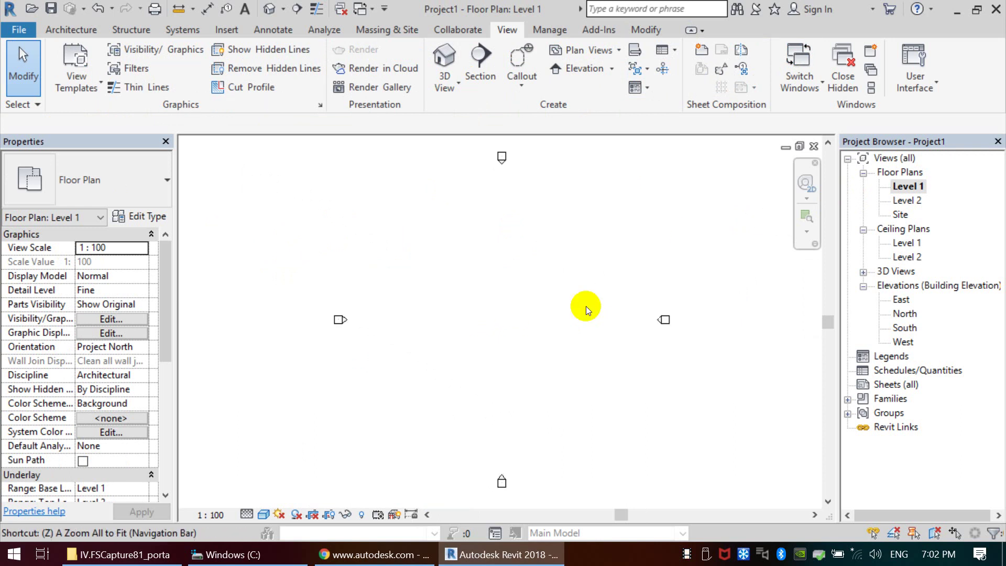
pyautogui.scroll(-2, 482, 303)
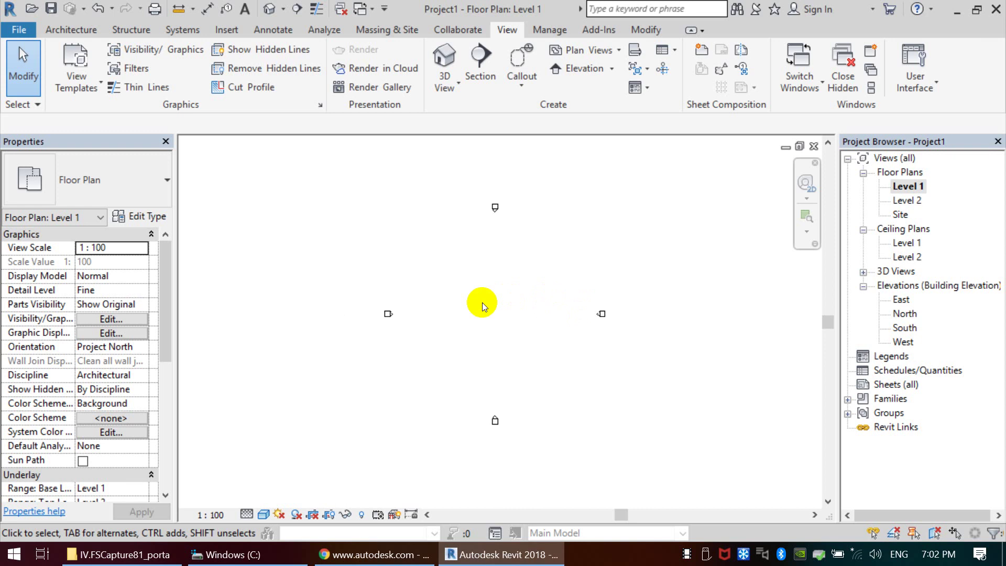
pyautogui.rightClick(522, 286)
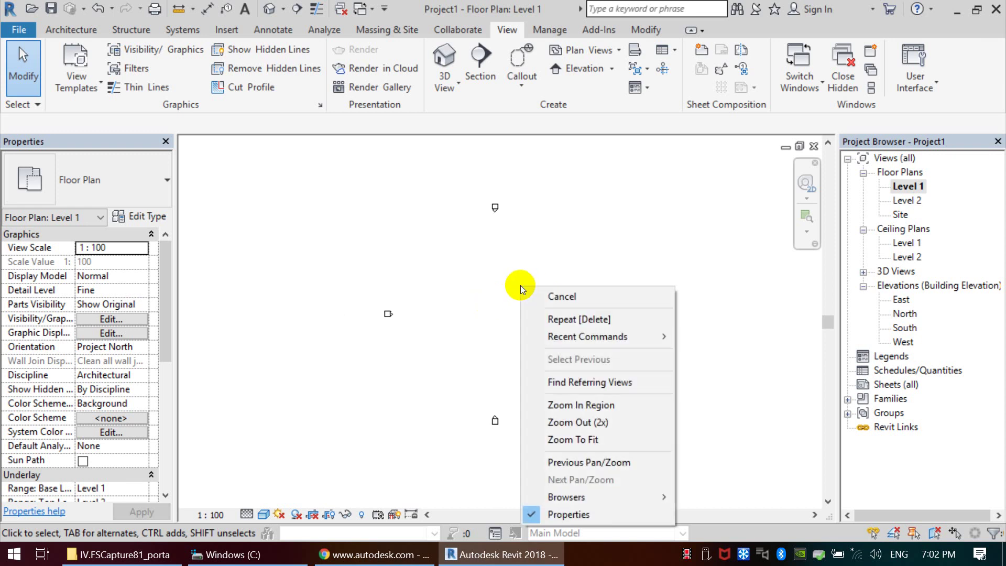
pyautogui.click(596, 441)
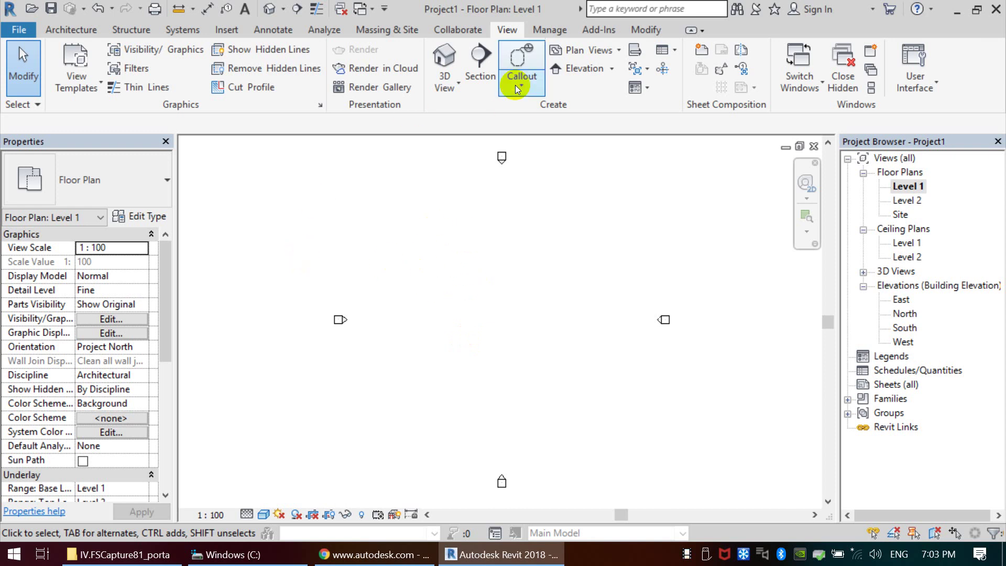
# - Set the Project Units Length format to Millimeters with 0 decimal places
pyautogui.click(561, 32)
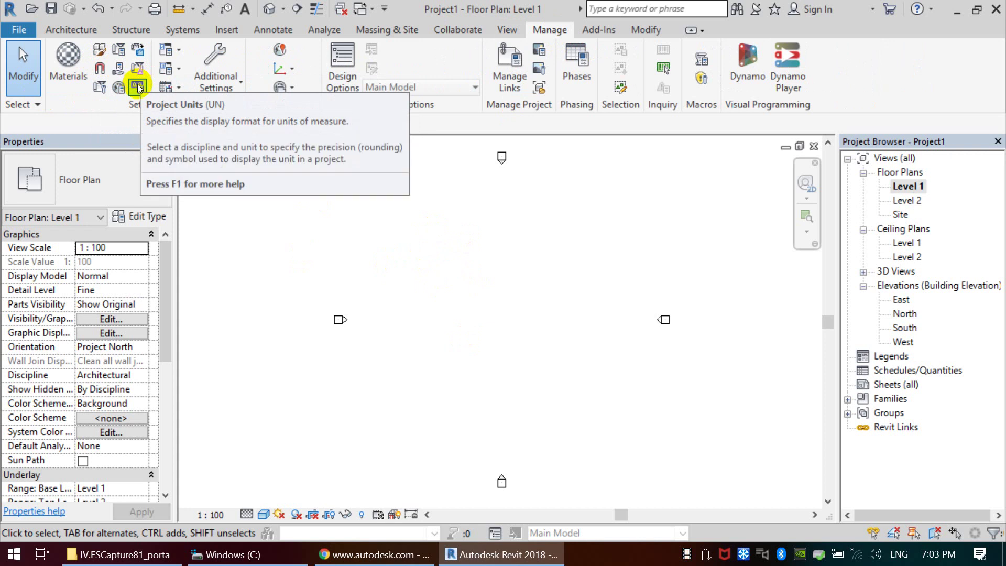
pyautogui.click(137, 87)
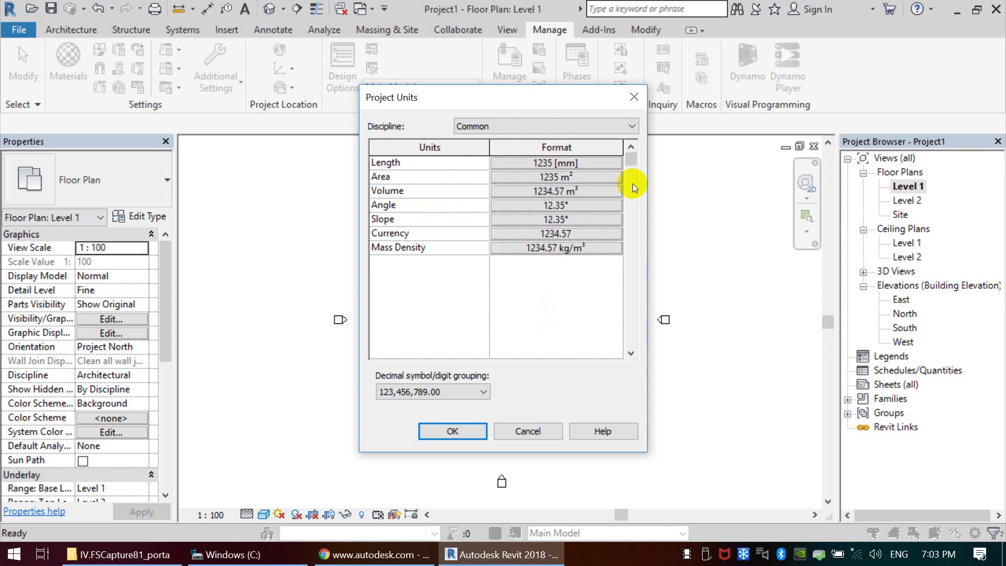
pyautogui.click(602, 162)
pyautogui.click(558, 193)
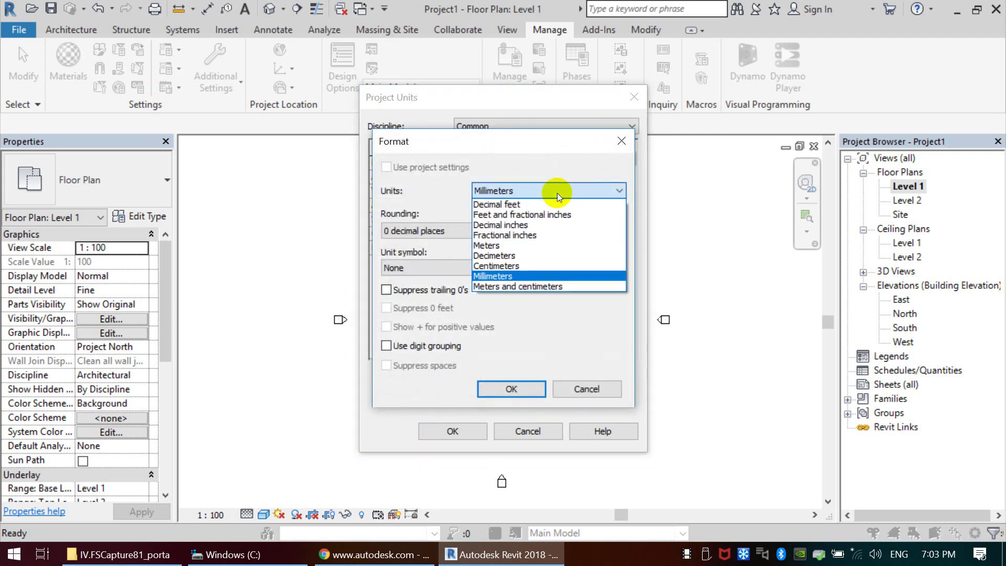
pyautogui.click(535, 274)
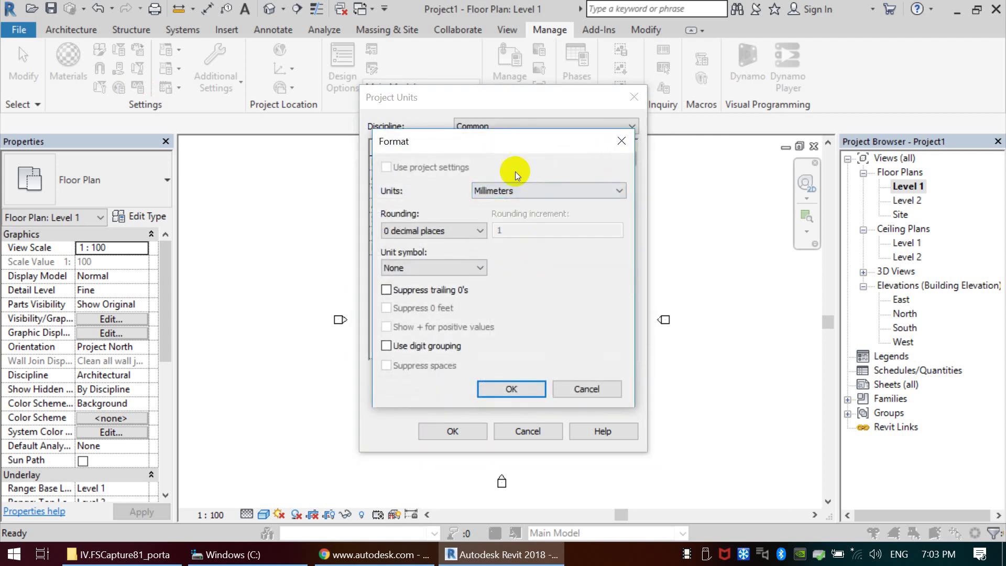
pyautogui.click(468, 230)
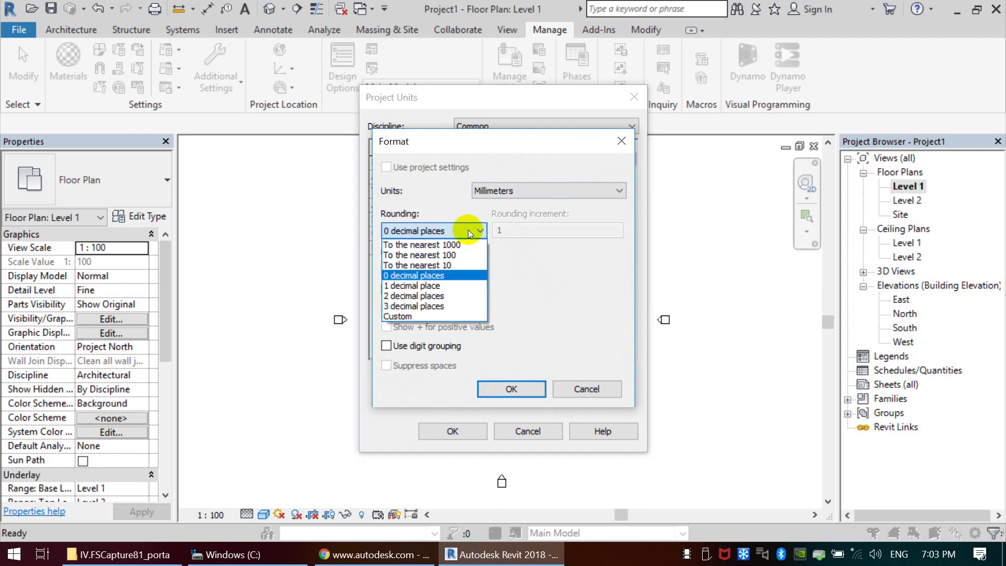
pyautogui.click(452, 273)
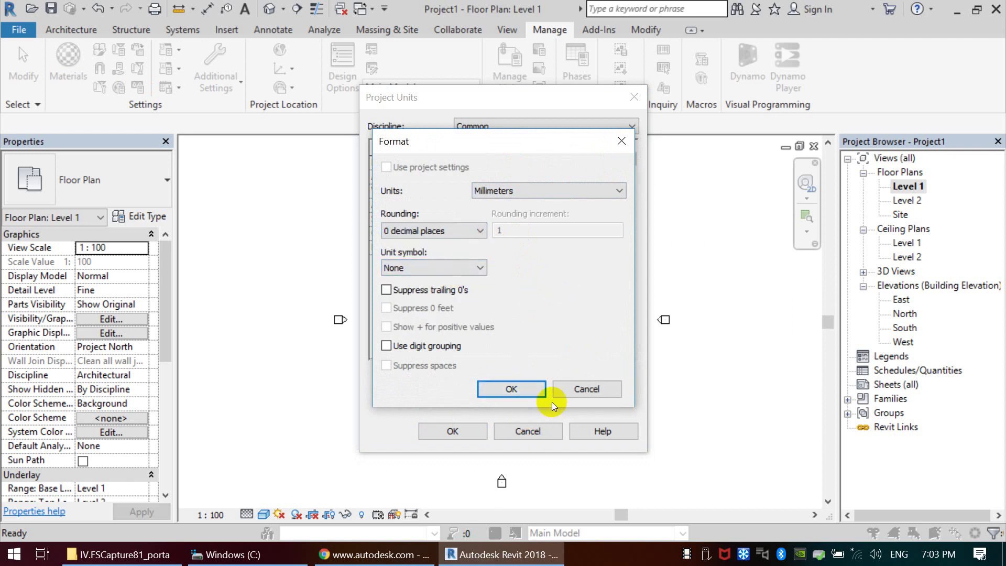
pyautogui.click(512, 389)
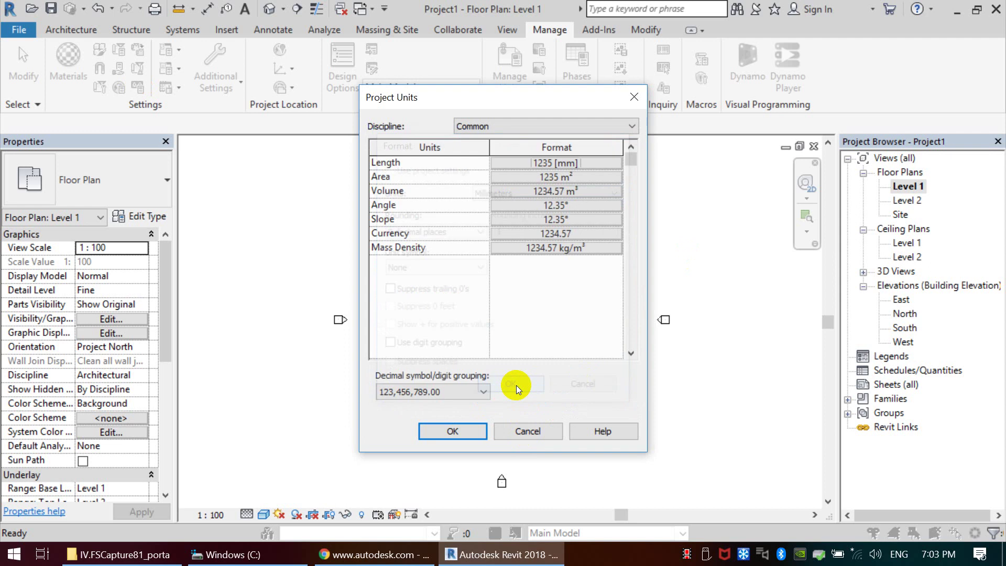
# - Keep square metres for Area, recheck Millimeters for Length, and close Project Units
pyautogui.click(580, 178)
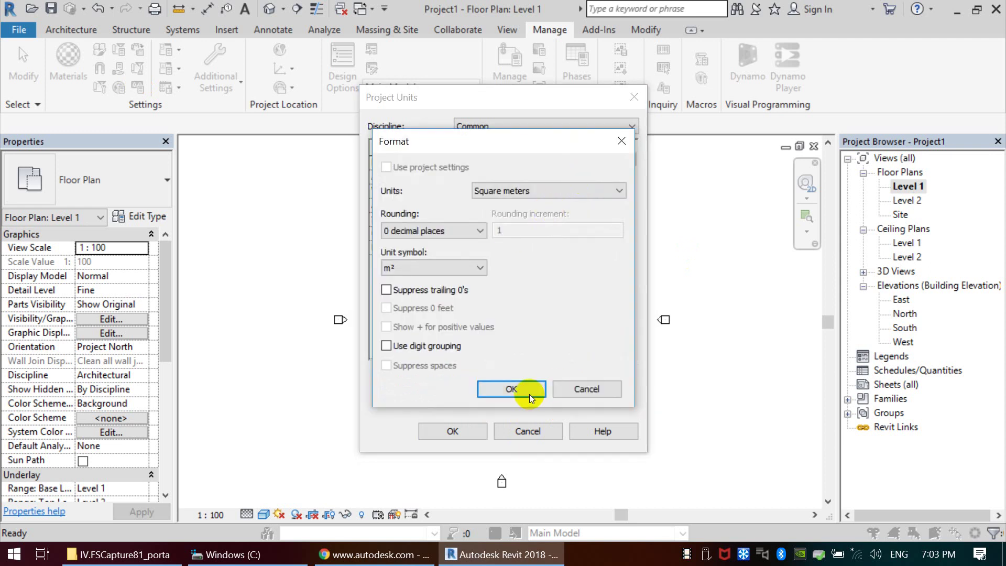
pyautogui.click(522, 383)
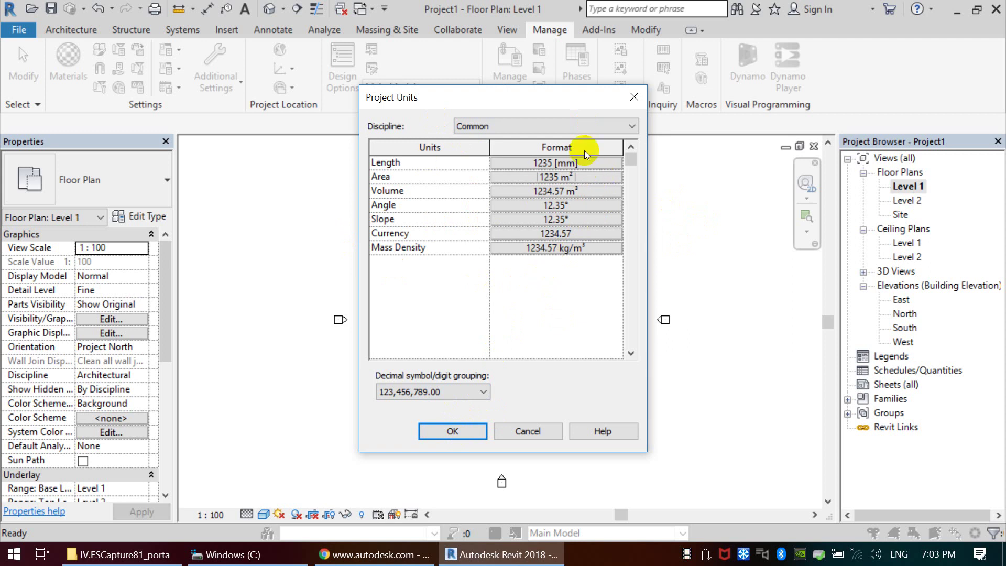
pyautogui.click(608, 164)
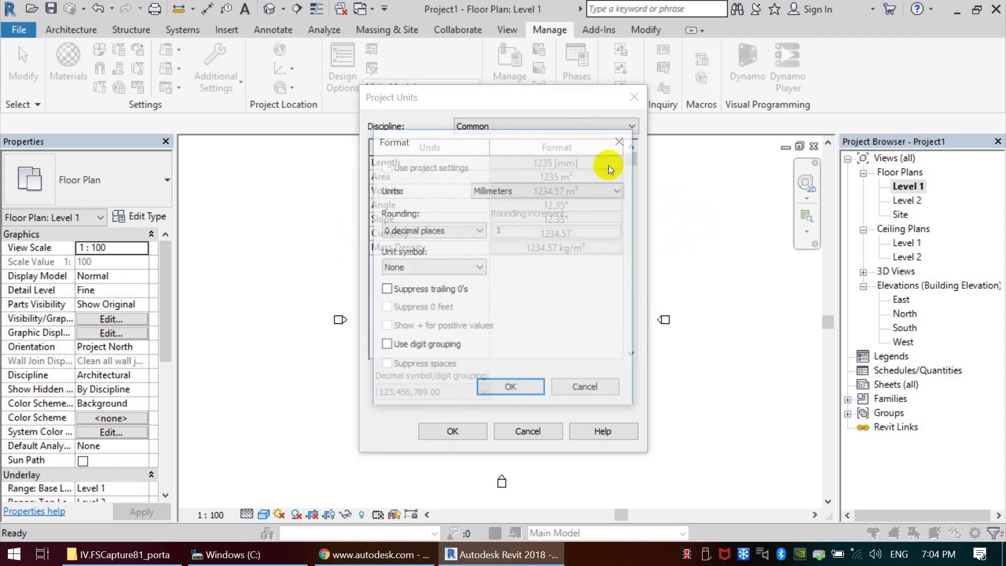
pyautogui.click(574, 192)
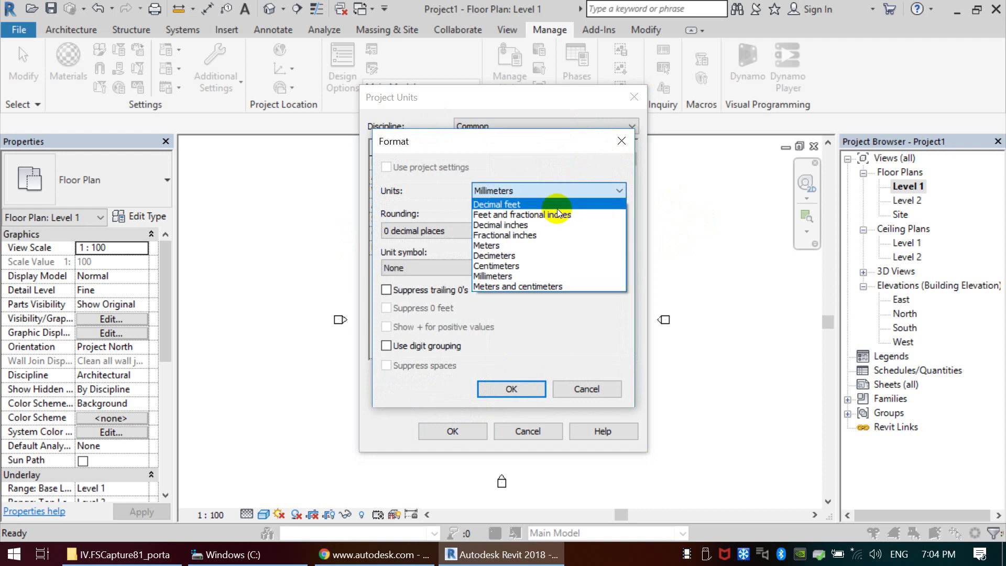
pyautogui.click(609, 162)
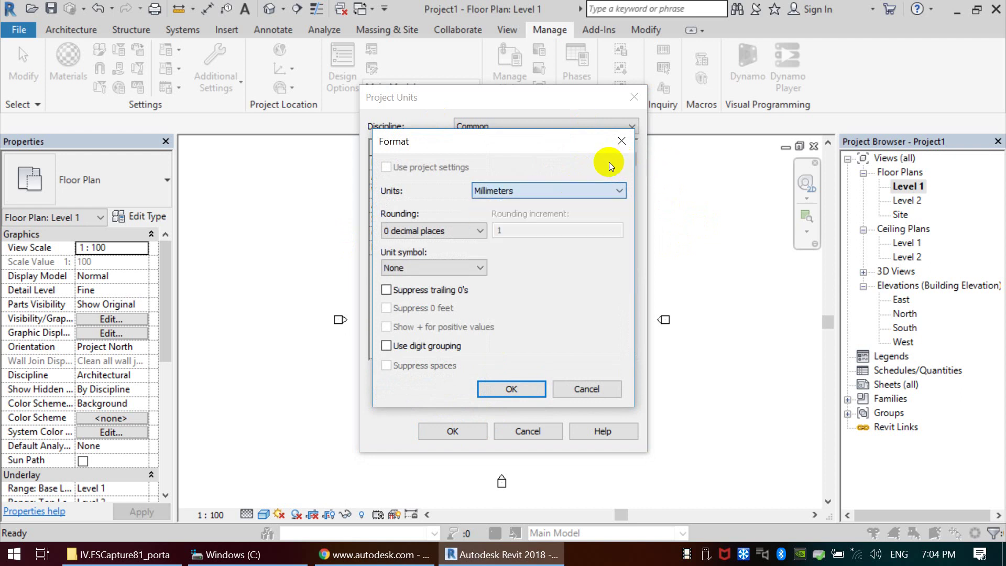
pyautogui.click(621, 141)
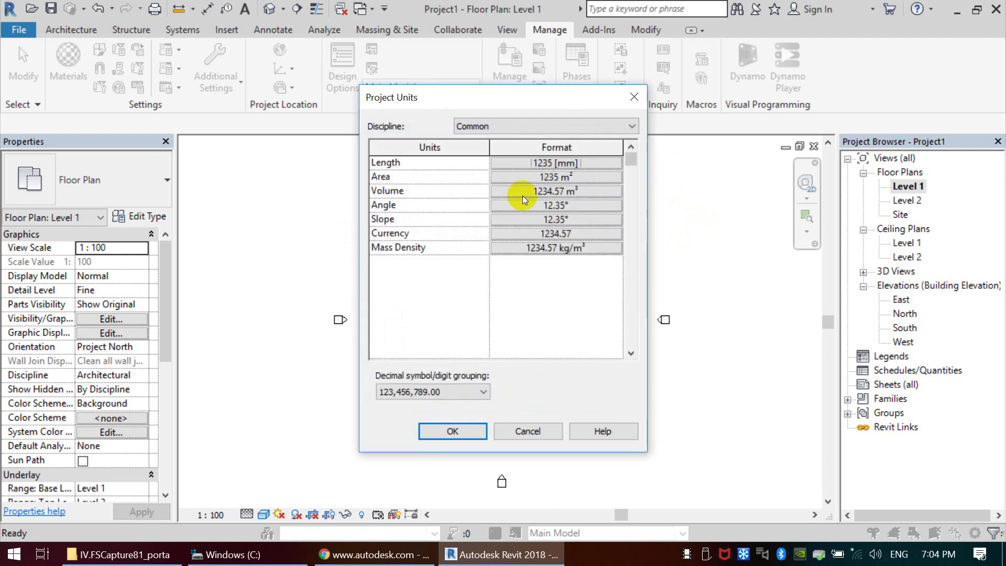
pyautogui.click(453, 431)
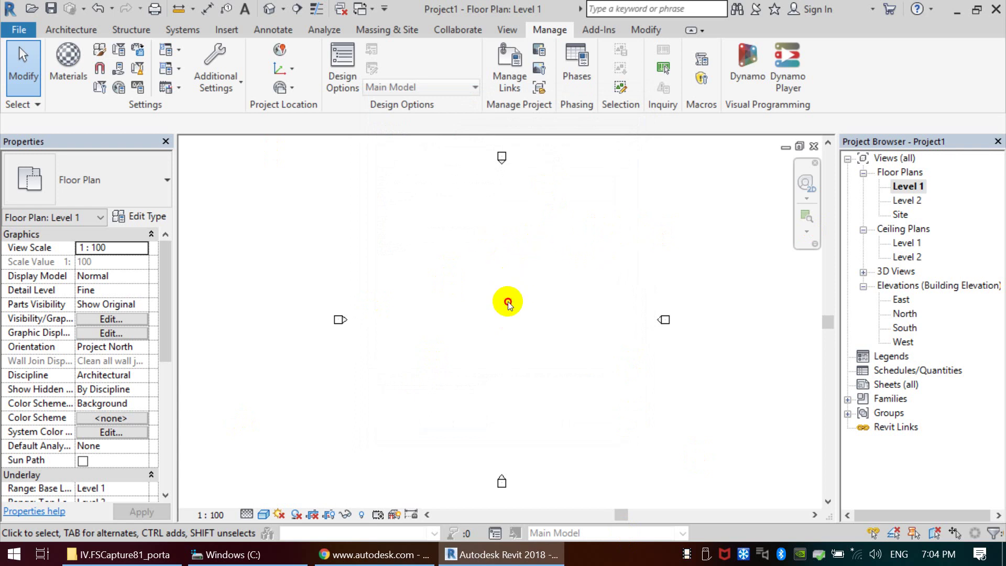
pyautogui.doubleClick(908, 186)
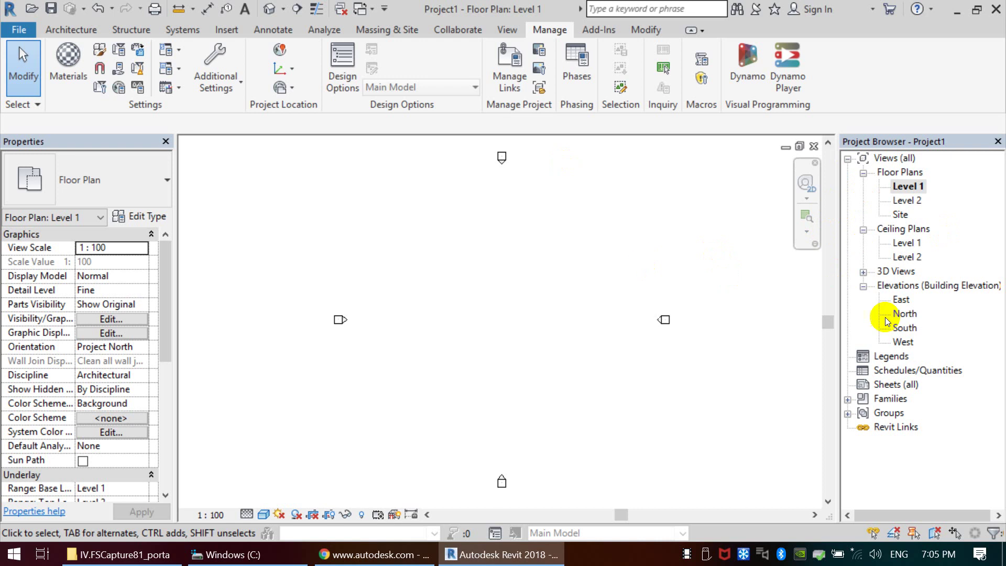
pyautogui.doubleClick(897, 287)
pyautogui.doubleClick(899, 285)
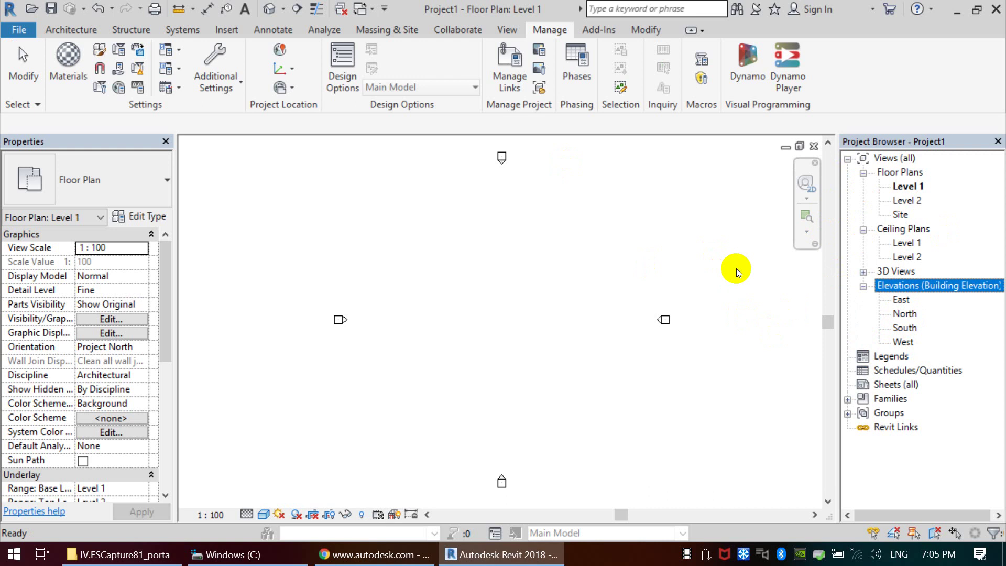
pyautogui.scroll(-2, 373, 270)
pyautogui.moveTo(537, 266); pyautogui.dragTo(617, 348)
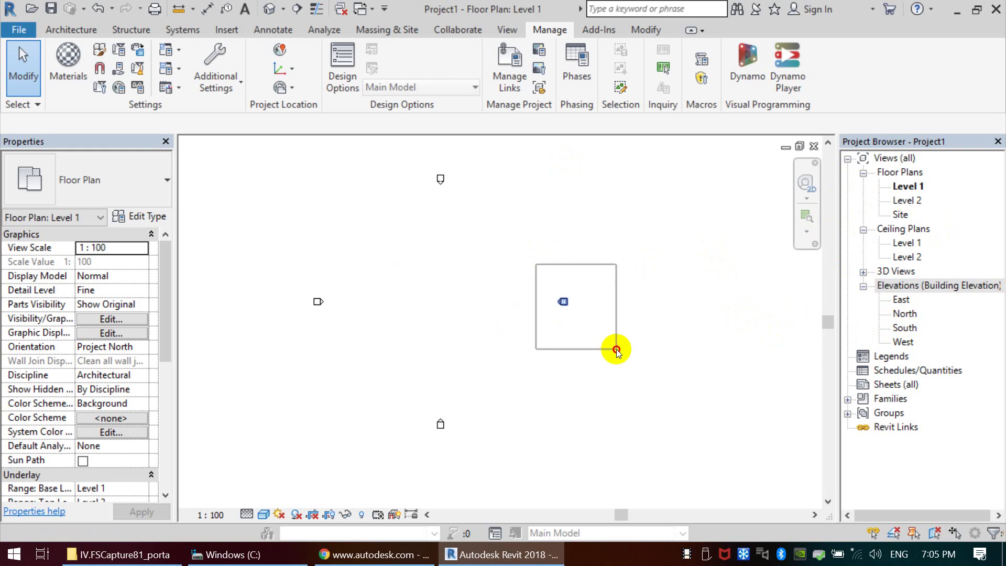
pyautogui.click(471, 328)
pyautogui.scroll(3, 521, 325)
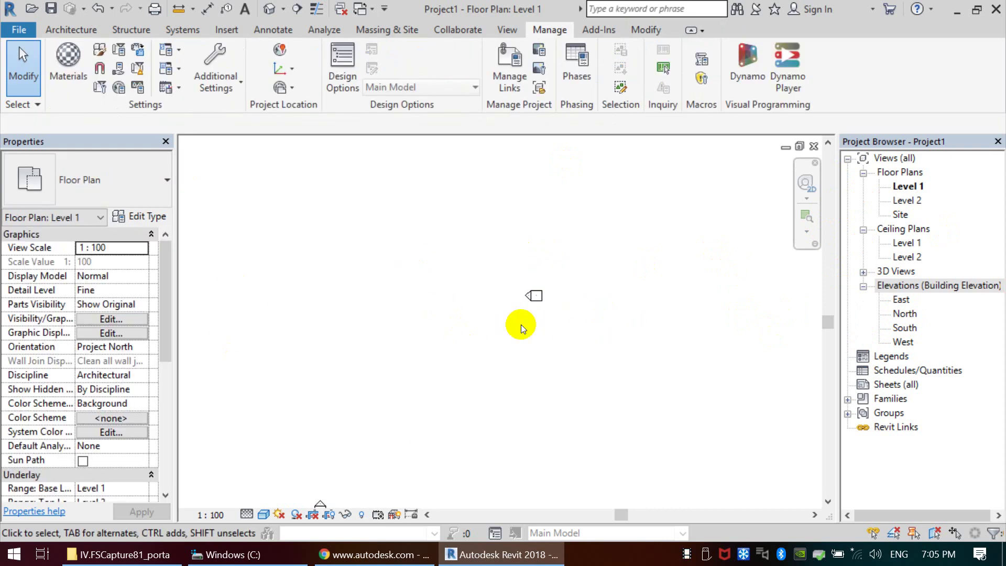
pyautogui.click(532, 295)
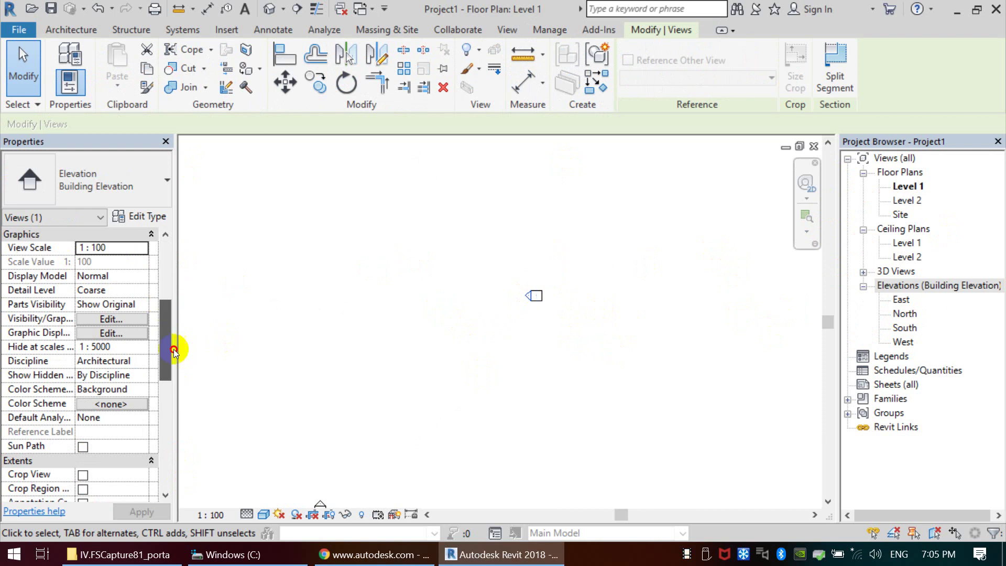
pyautogui.moveTo(162, 337); pyautogui.dragTo(175, 447)
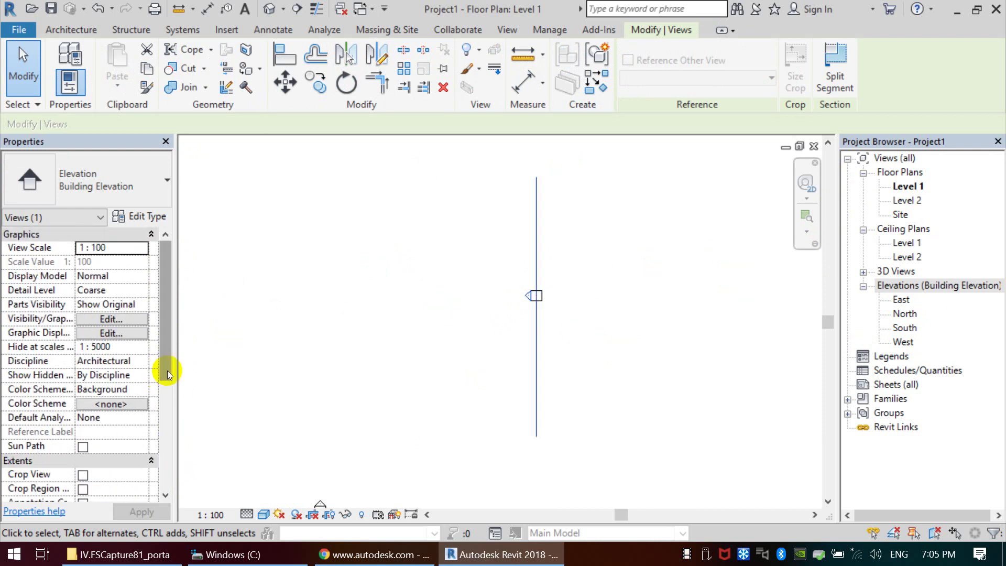
pyautogui.moveTo(166, 371); pyautogui.dragTo(169, 485)
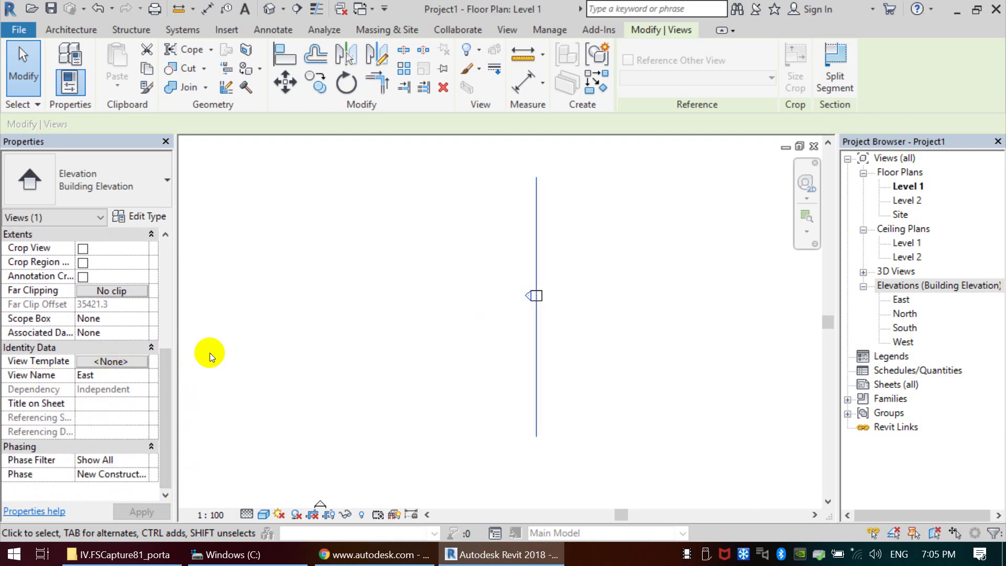
pyautogui.click(655, 292)
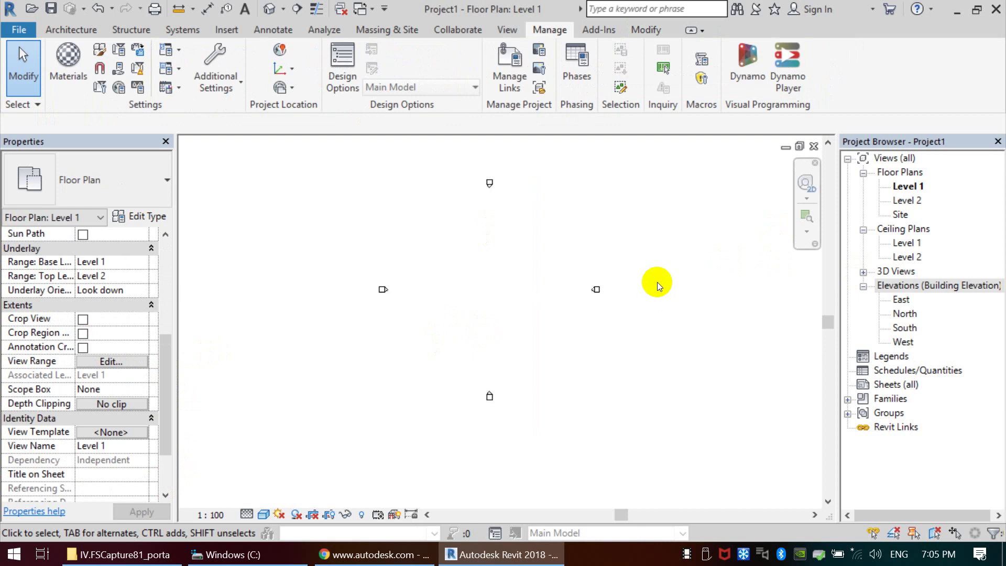
# - Open the East elevation and pan so Level 1 and Level 2 are visible
pyautogui.doubleClick(902, 302)
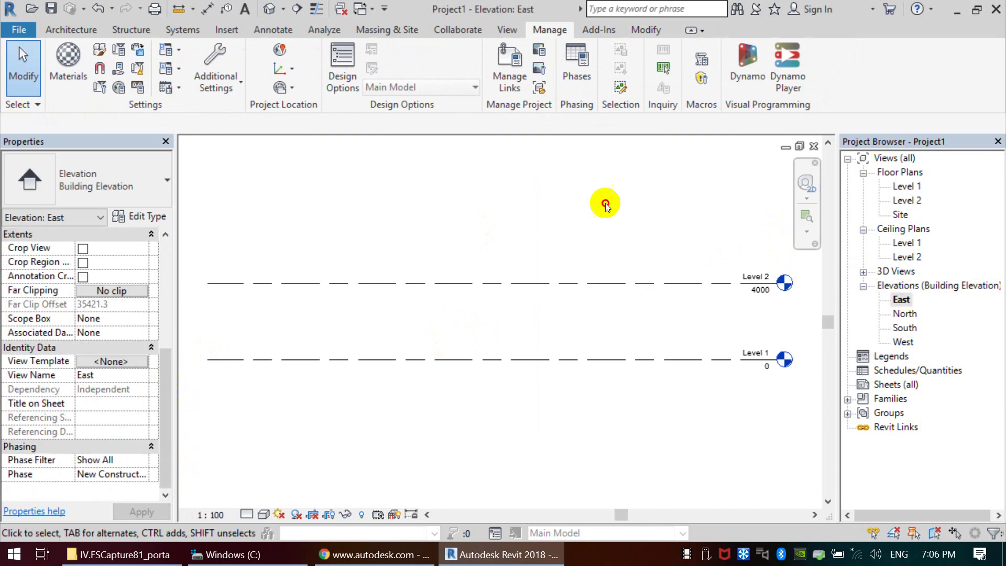
pyautogui.moveTo(546, 220); pyautogui.dragTo(540, 253, button='middle')
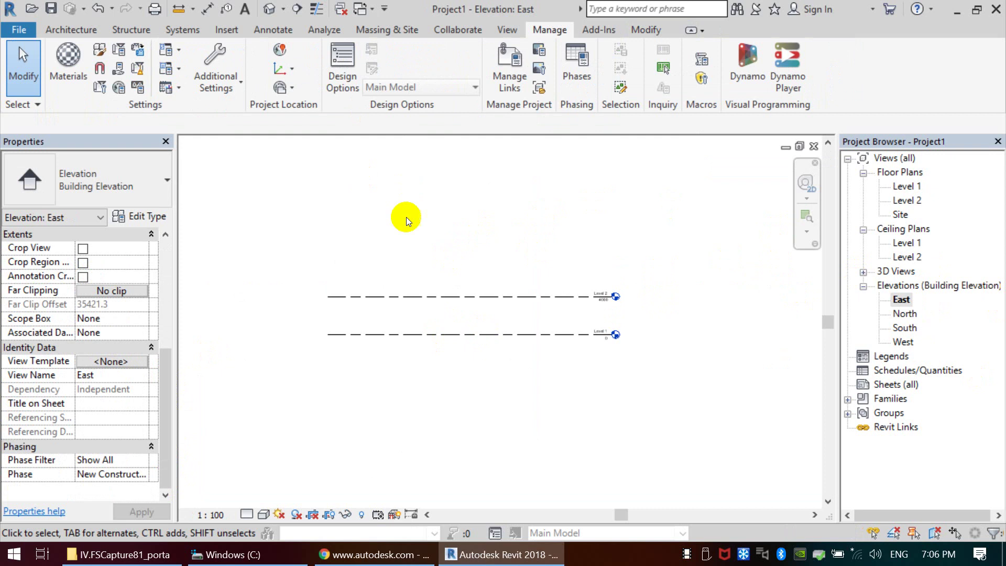
pyautogui.click(76, 29)
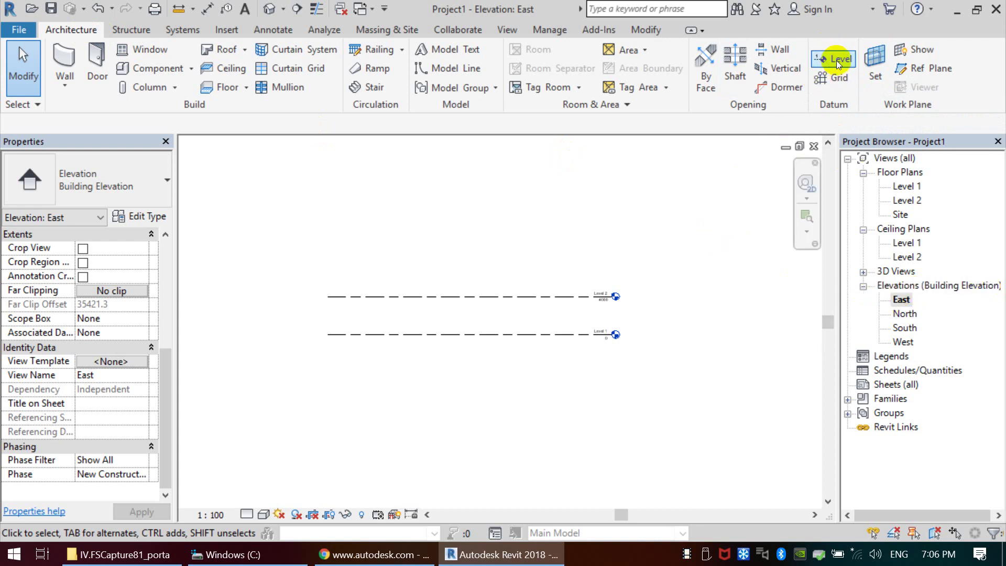
# - Return to the East elevation, start the Level tool, and pan to the space above Level 2
pyautogui.doubleClick(902, 187)
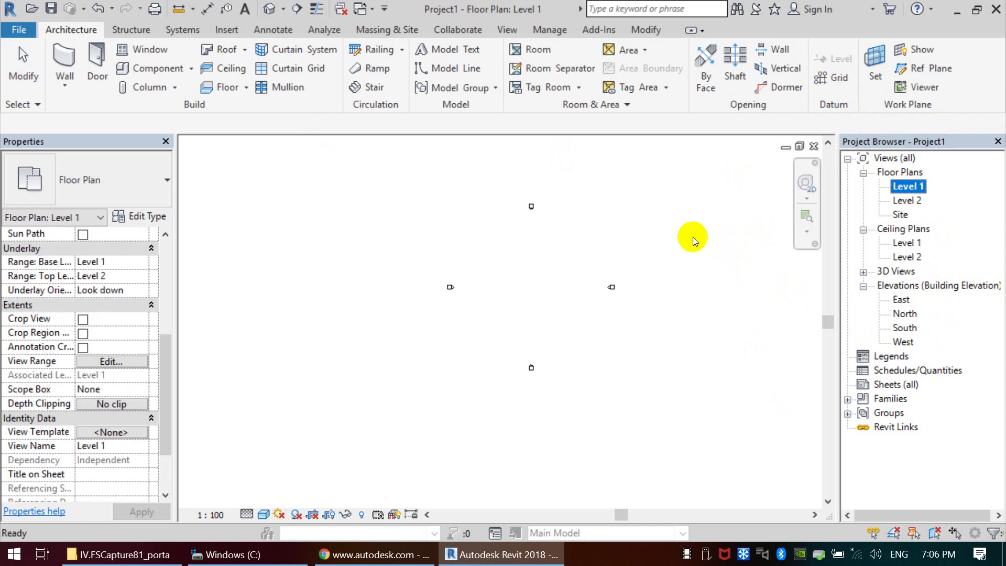
pyautogui.doubleClick(897, 301)
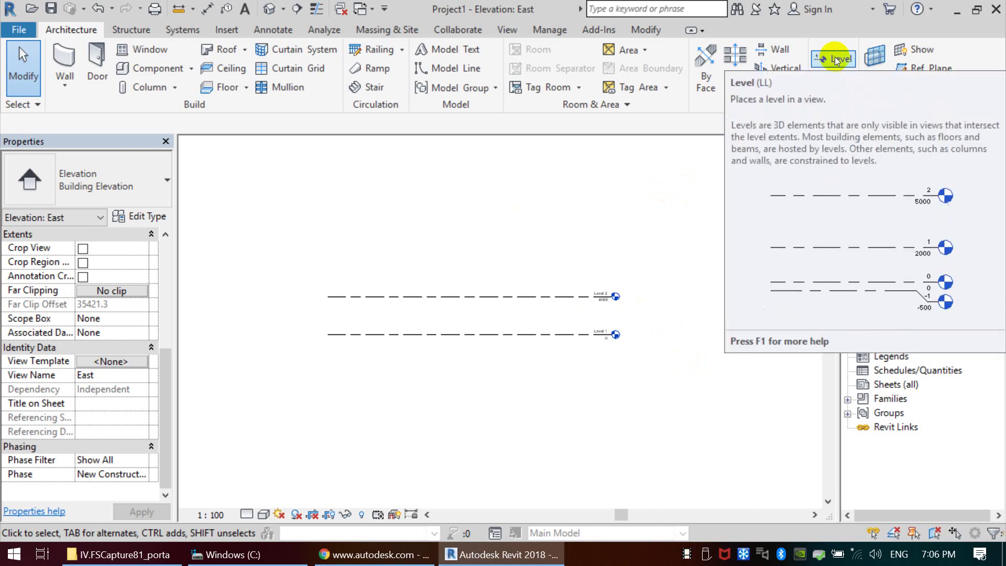
pyautogui.moveTo(835, 58)
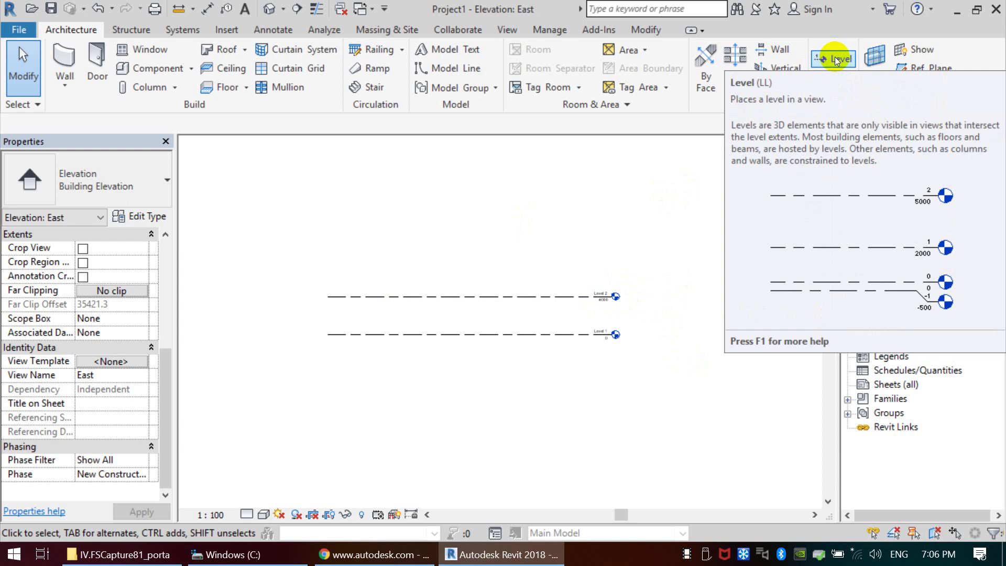
pyautogui.click(835, 57)
pyautogui.scroll(2, 550, 299)
pyautogui.moveTo(506, 269); pyautogui.dragTo(524, 290, button='middle')
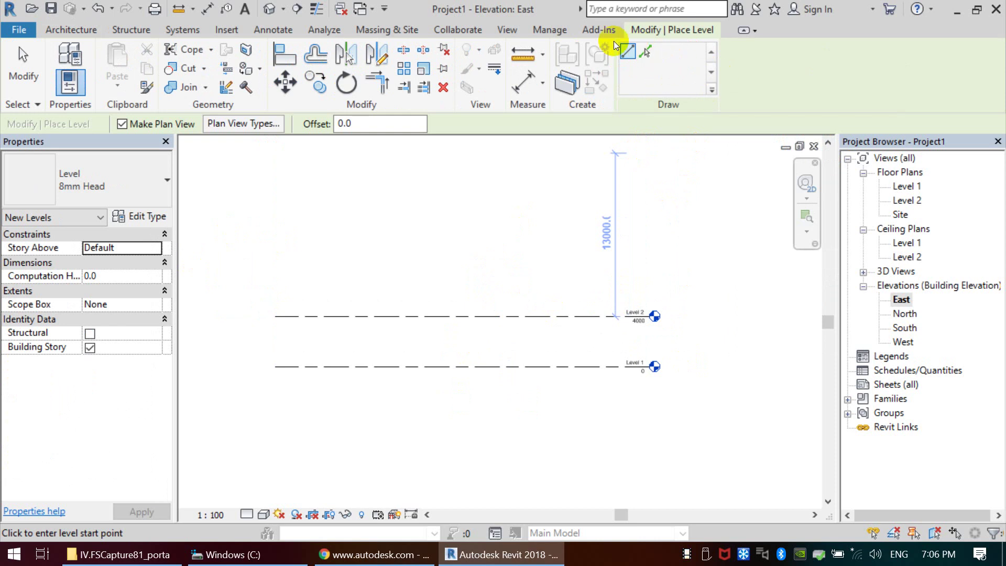
# - Sketch a trial level line, cancel it, and draw another line above Level 2
pyautogui.click(359, 267)
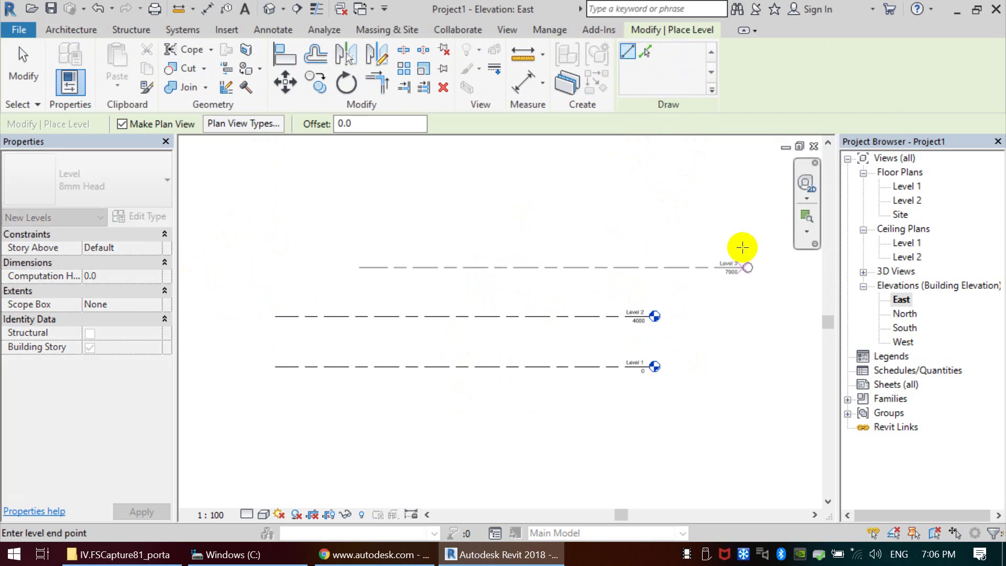
pyautogui.press('Escape')
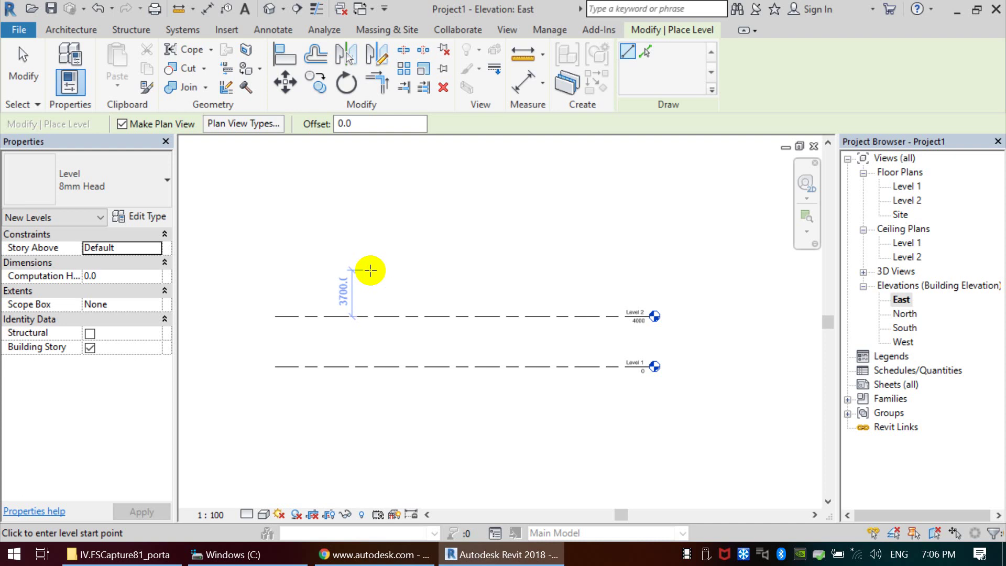
pyautogui.click(352, 276)
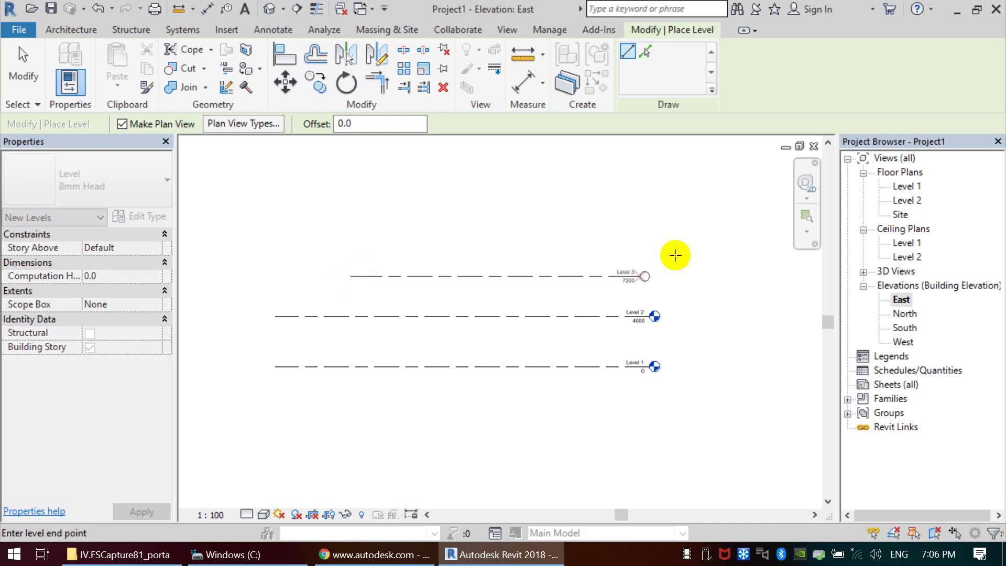
pyautogui.click(693, 255)
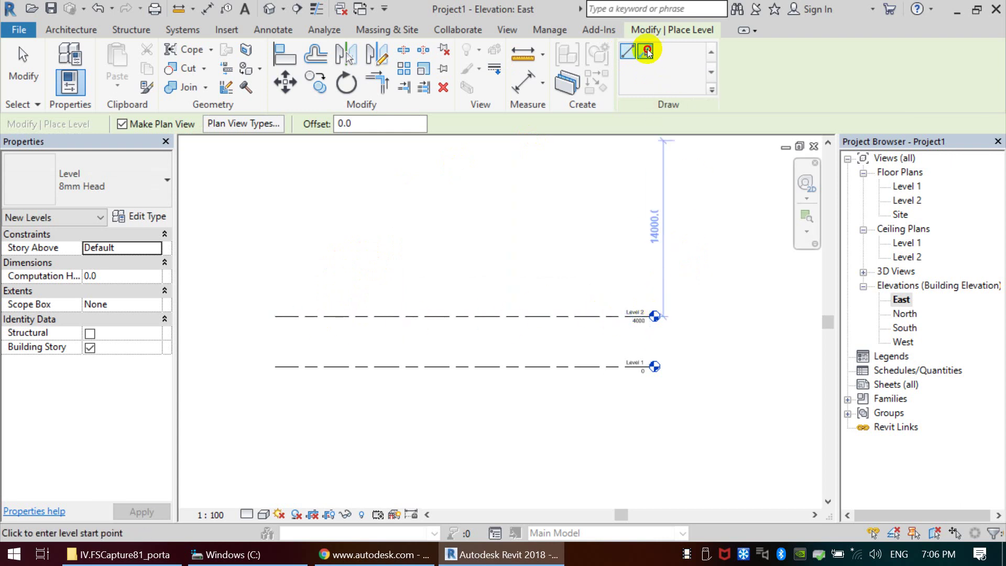
# - Set the Level tool to Pick Lines at a 4000 offset, without creating plan views
pyautogui.click(645, 51)
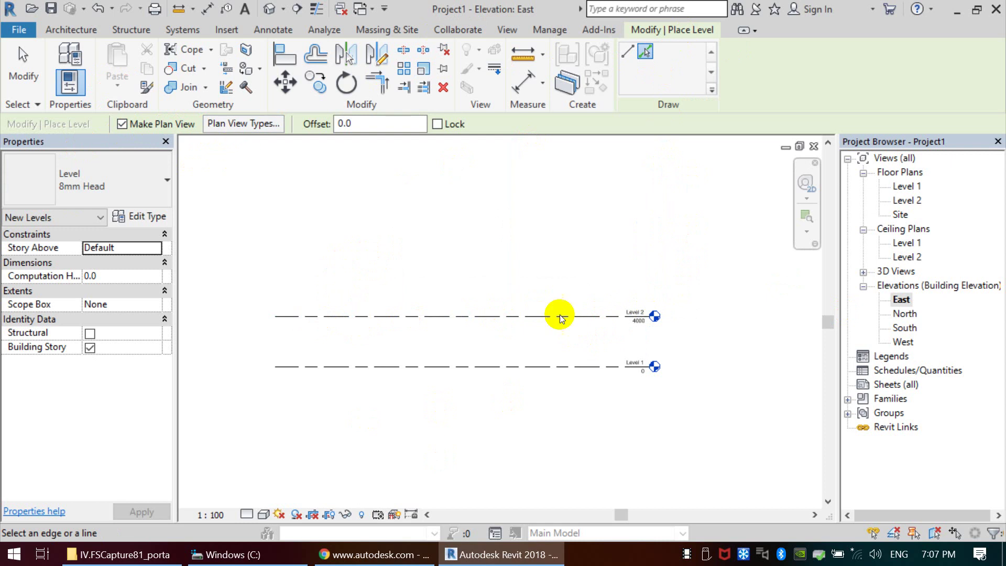
pyautogui.click(123, 124)
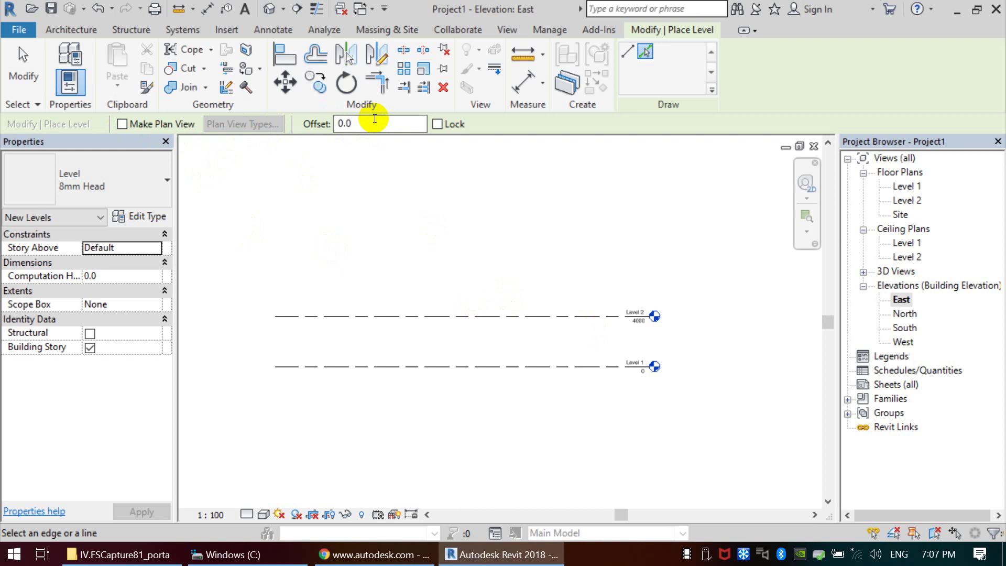
pyautogui.doubleClick(343, 122)
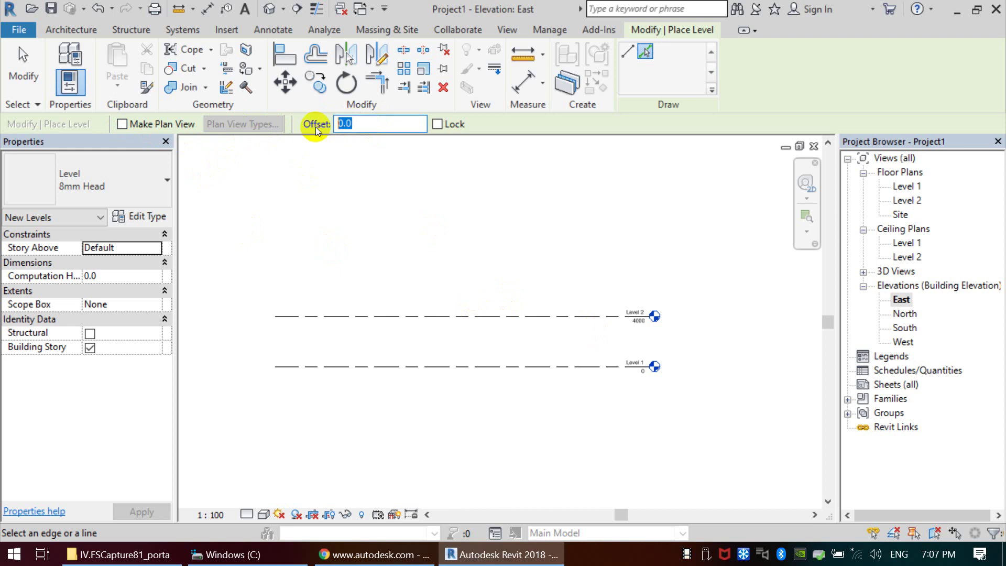
pyautogui.write('5')
pyautogui.write('4000')
pyautogui.press('Return')
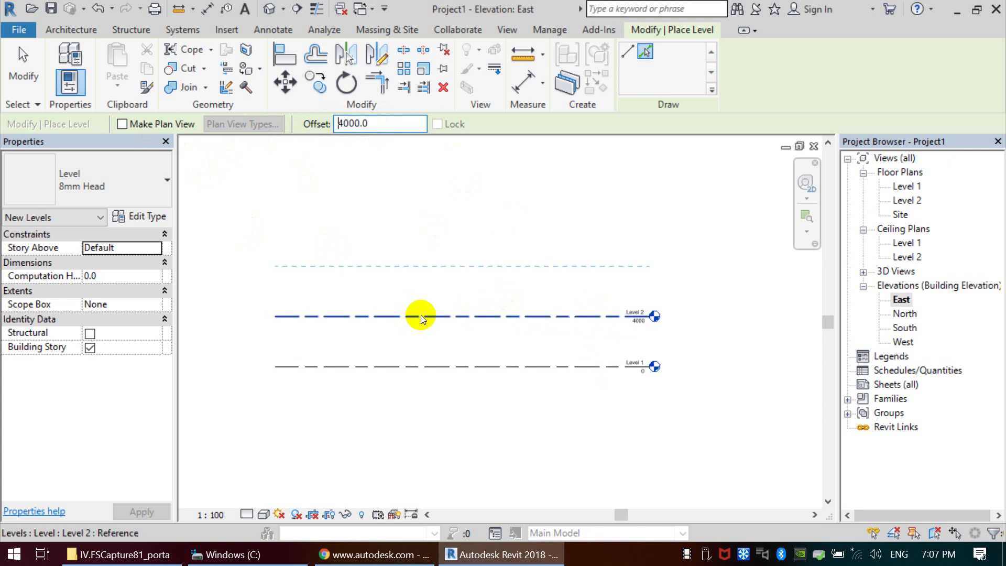
# - Pick Level 2 to create Level 3 at 8000 mm, then exit the Level tool
pyautogui.scroll(1, 420, 315)
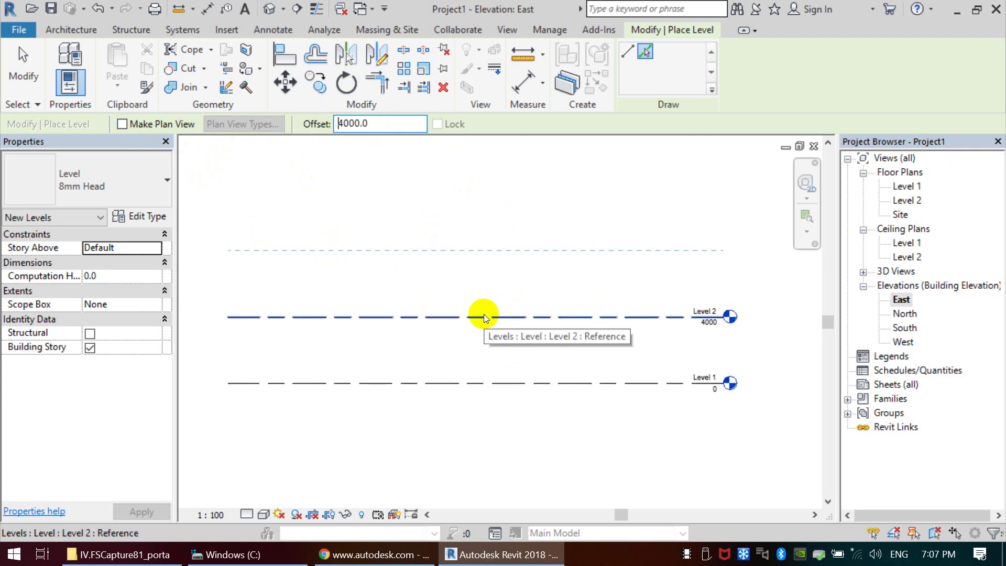
pyautogui.scroll(1, 481, 312)
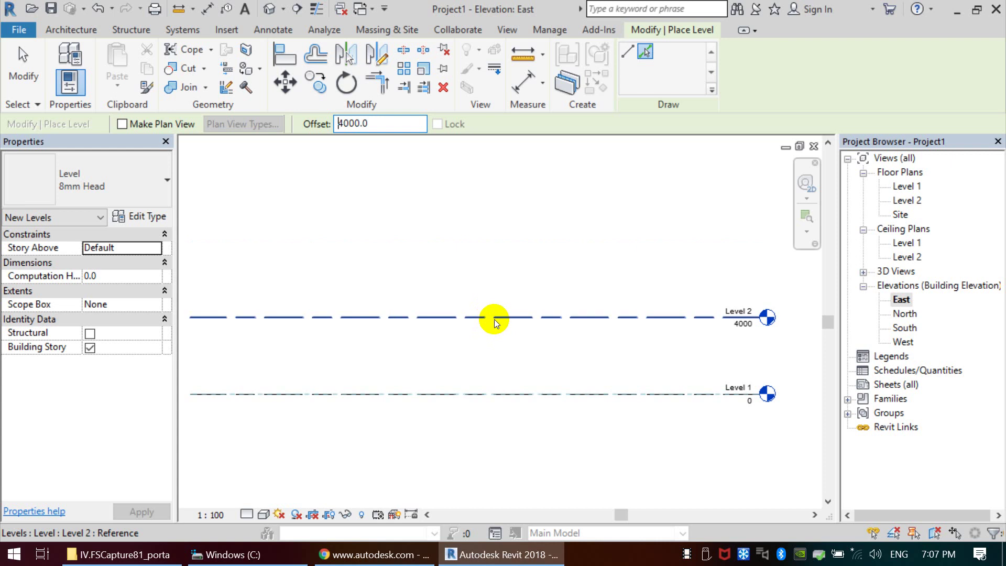
pyautogui.scroll(-1, 497, 314)
pyautogui.scroll(-1, 497, 313)
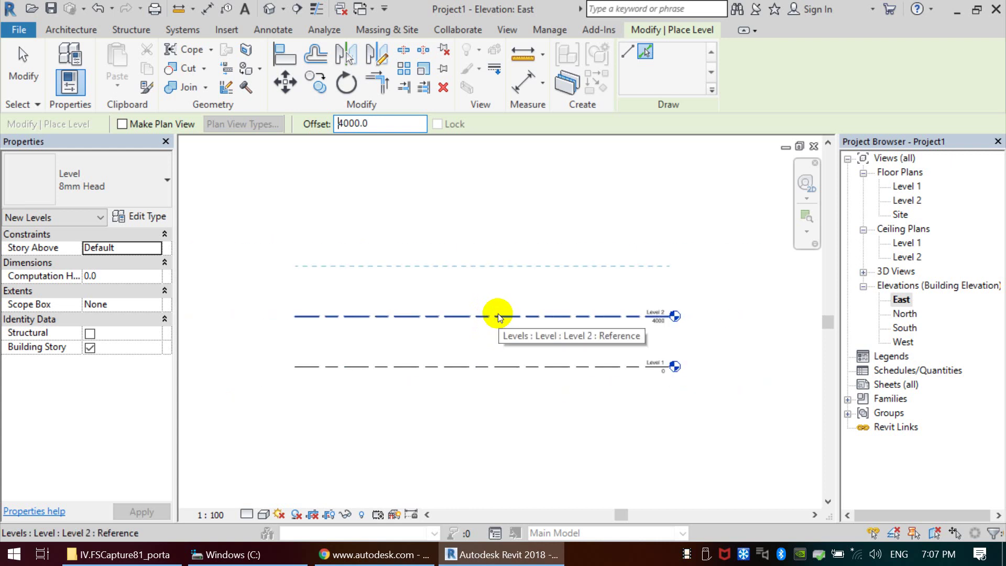
pyautogui.click(498, 314)
pyautogui.moveTo(538, 242); pyautogui.dragTo(559, 233, button='middle')
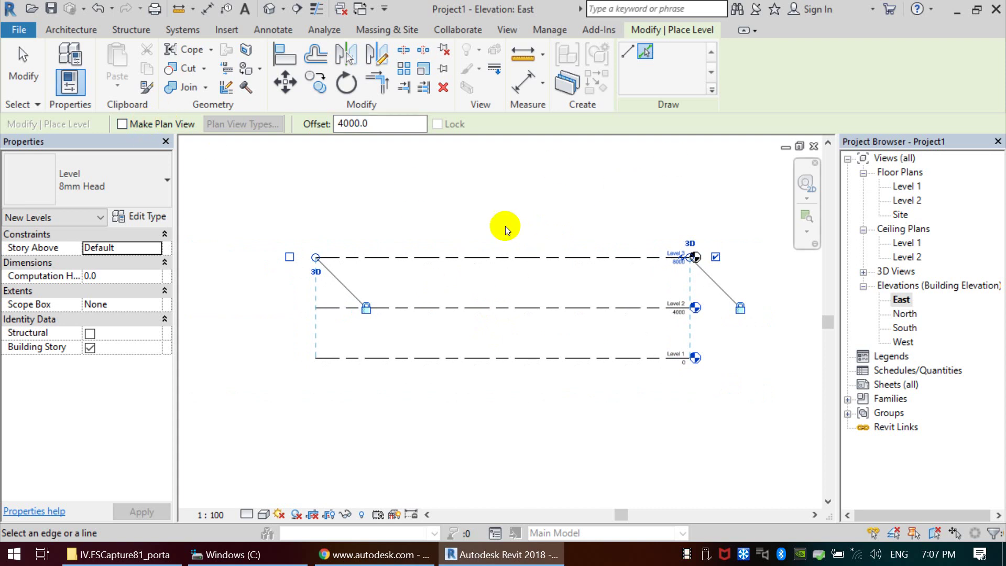
pyautogui.click(40, 76)
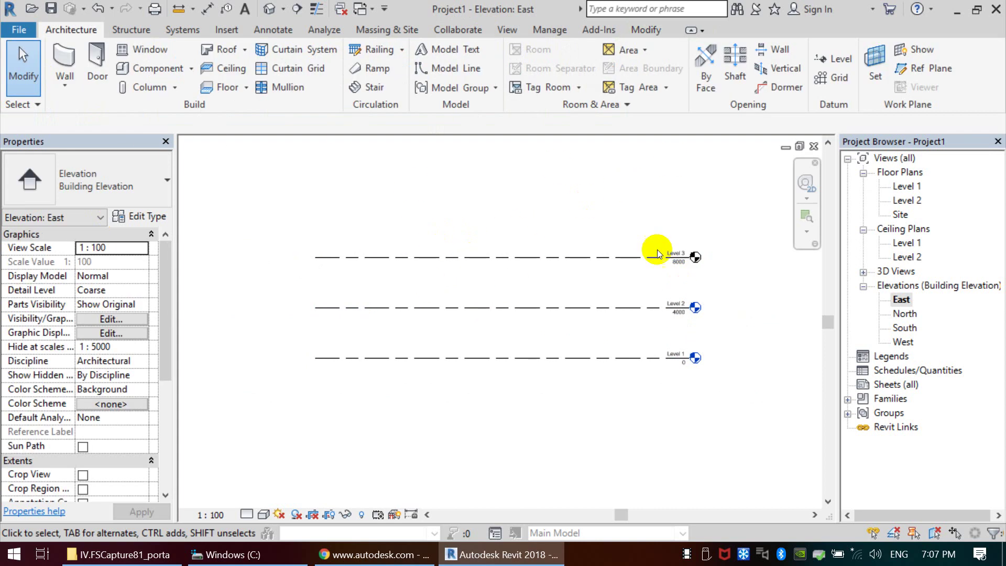
pyautogui.scroll(2, 697, 270)
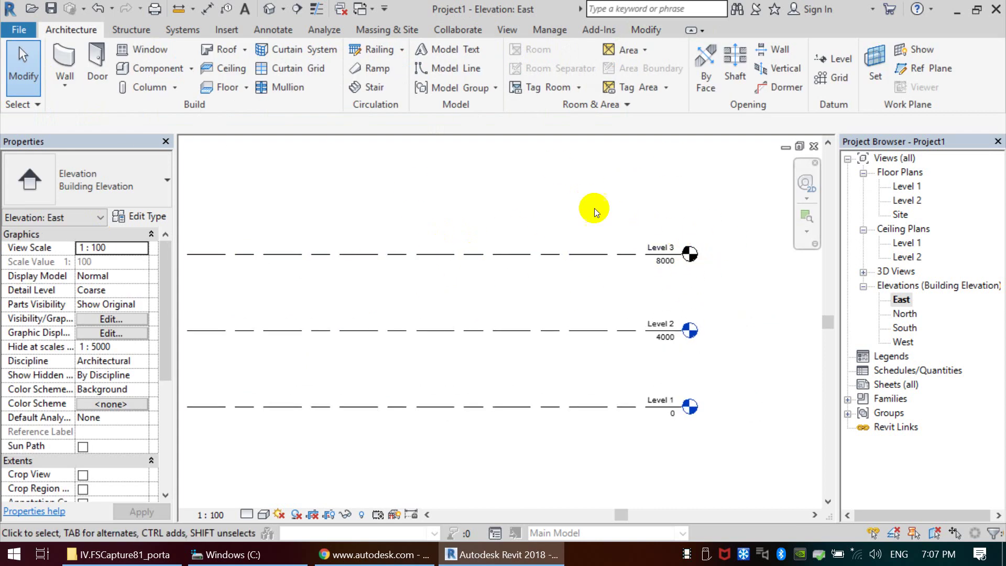
pyautogui.click(691, 261)
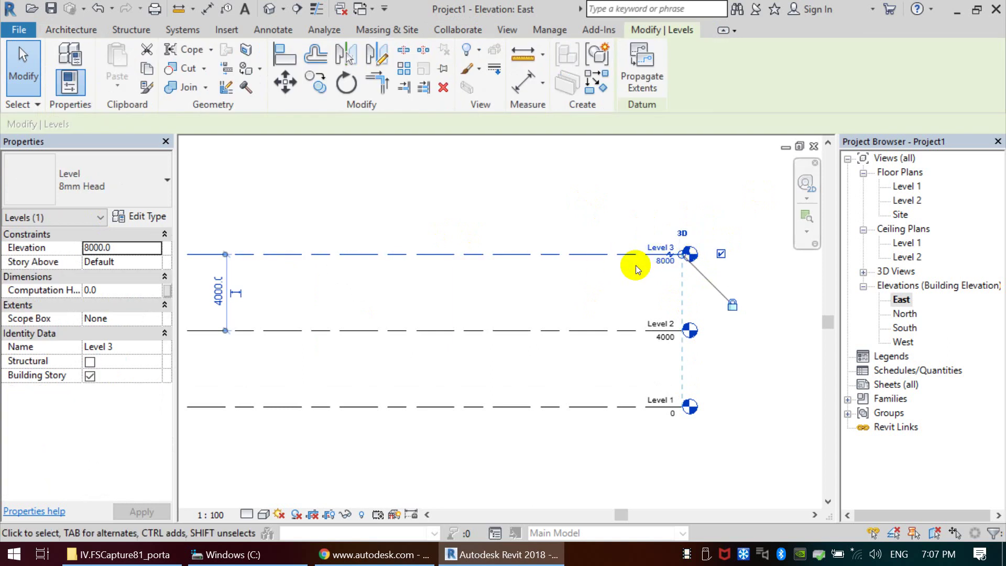
pyautogui.scroll(-1, 571, 288)
pyautogui.click(536, 302)
pyautogui.click(609, 259)
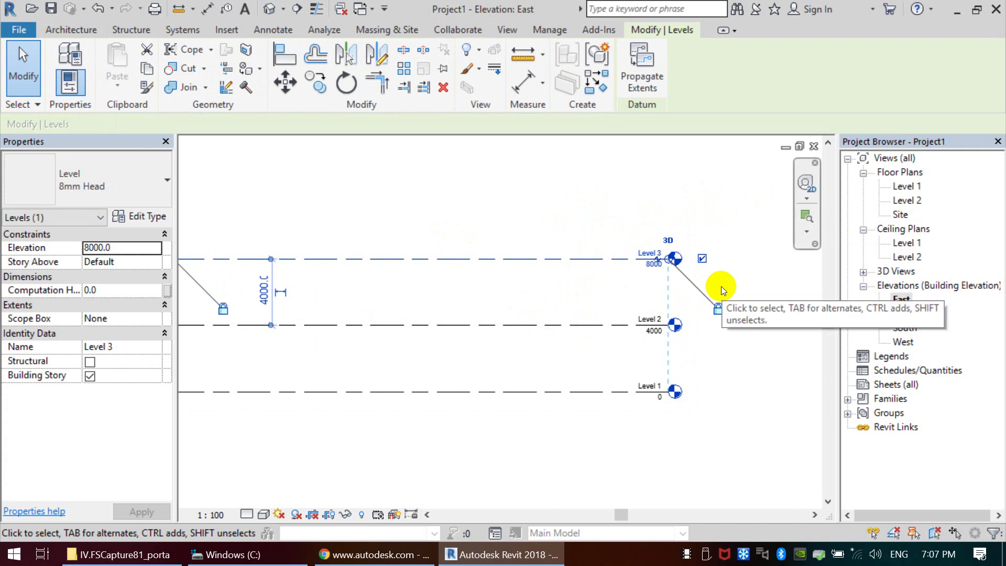
pyautogui.click(603, 236)
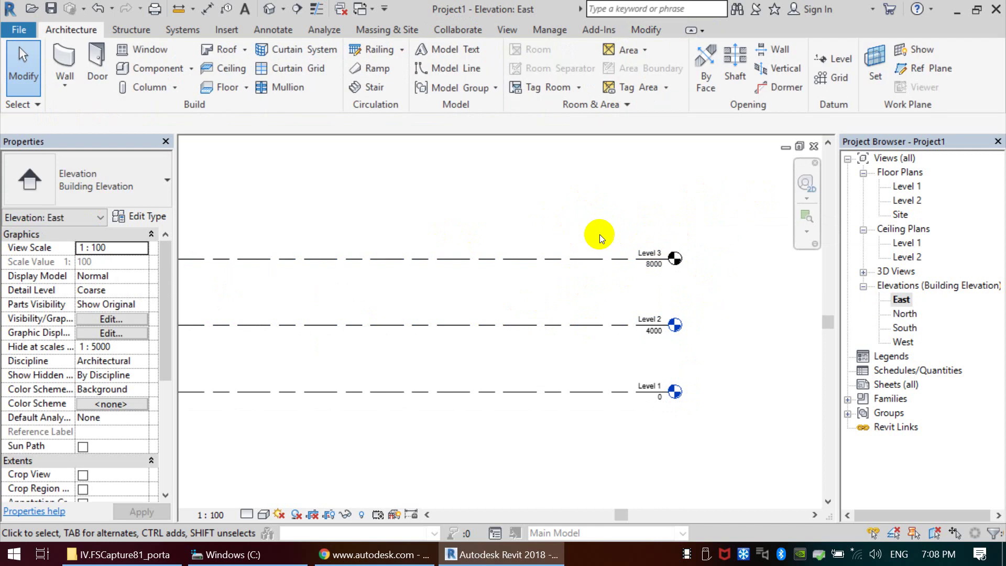
pyautogui.click(684, 260)
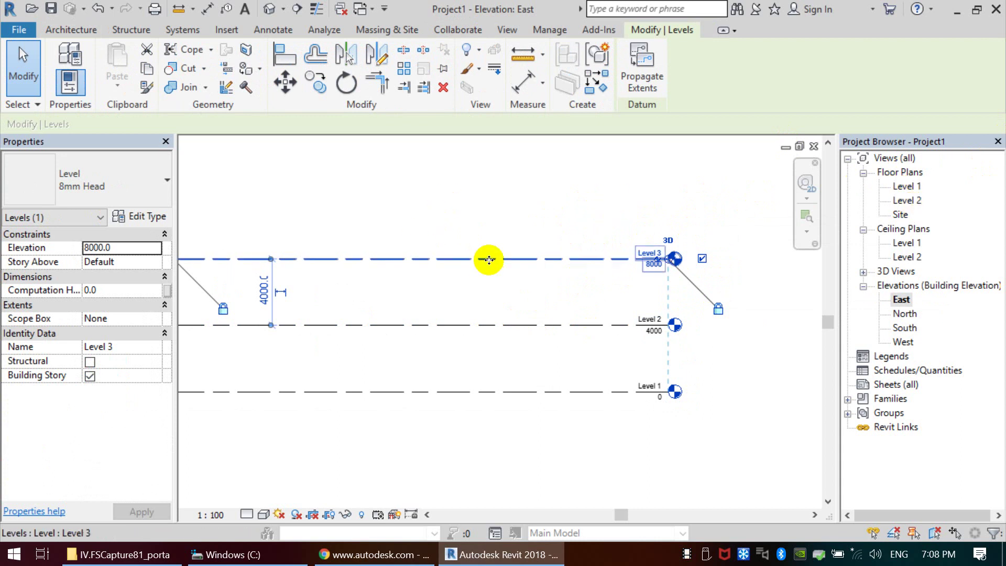
pyautogui.click(490, 223)
pyautogui.click(504, 257)
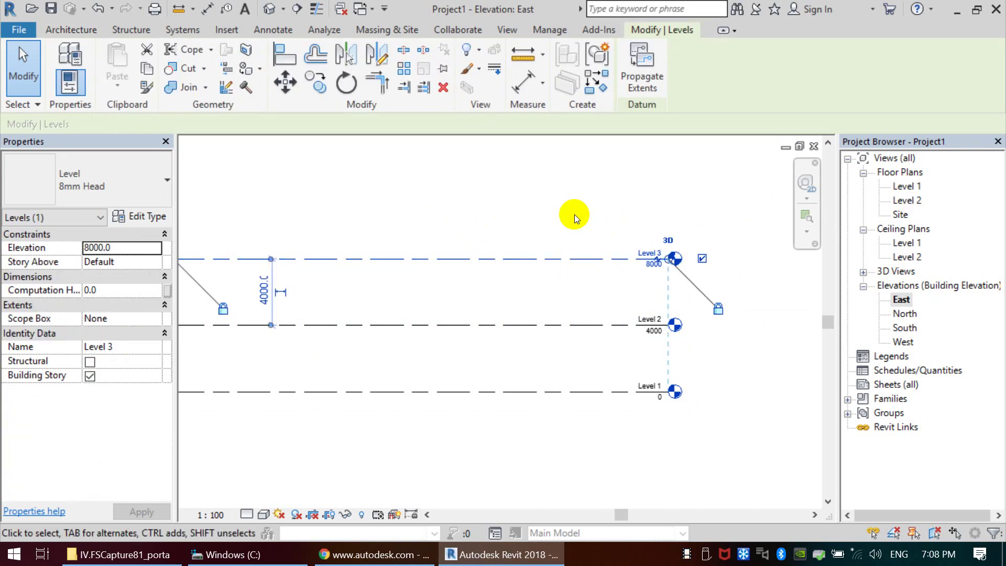
pyautogui.click(474, 207)
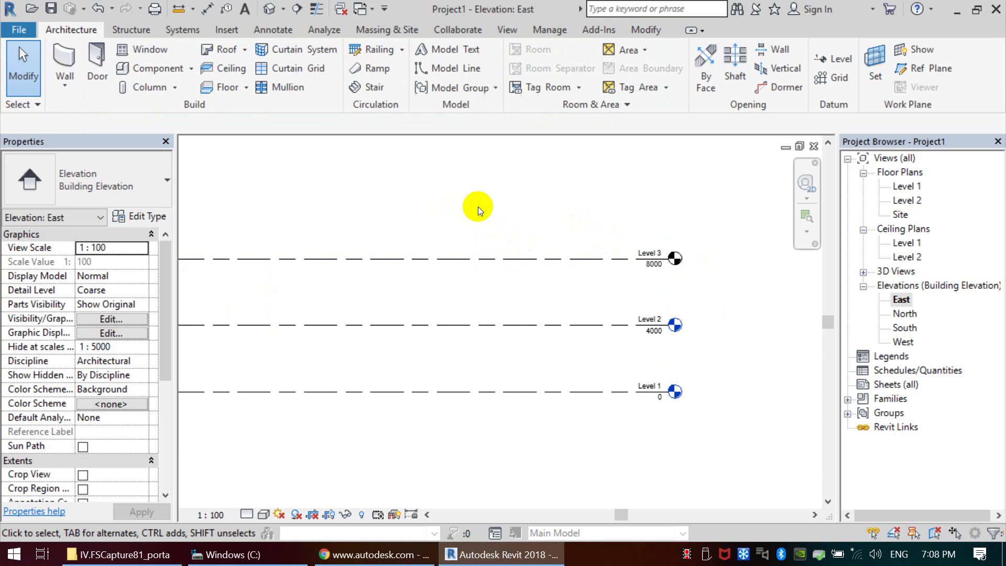
pyautogui.click(573, 259)
pyautogui.moveTo(468, 214); pyautogui.dragTo(514, 239, button='middle')
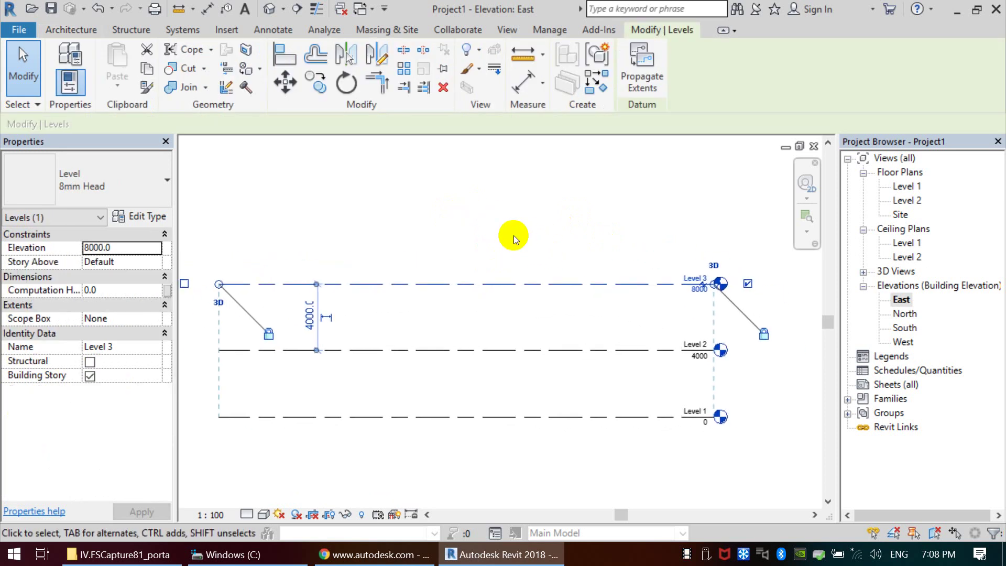
pyautogui.click(548, 226)
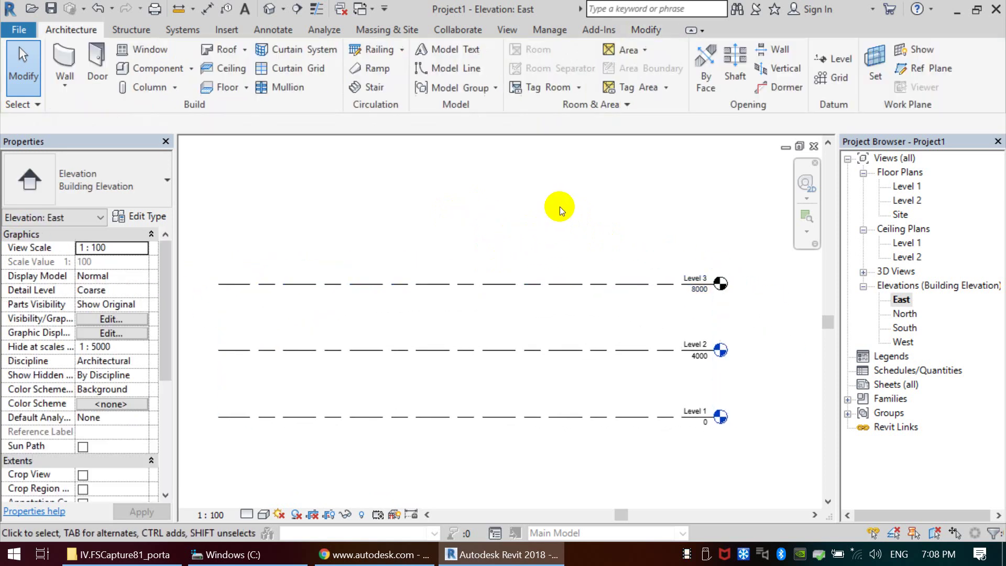
pyautogui.click(610, 302)
pyautogui.click(503, 229)
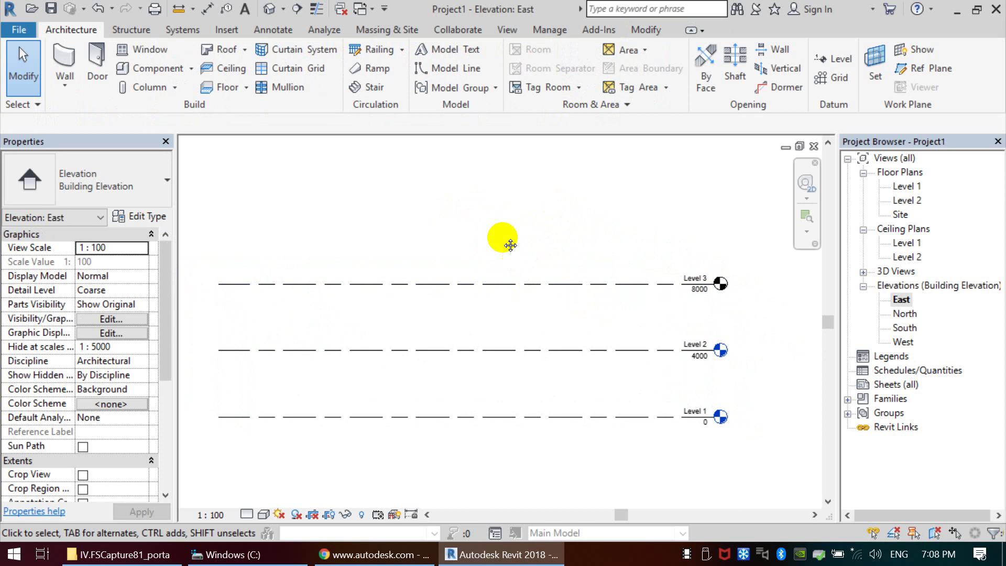
pyautogui.moveTo(504, 238); pyautogui.dragTo(512, 266, button='middle')
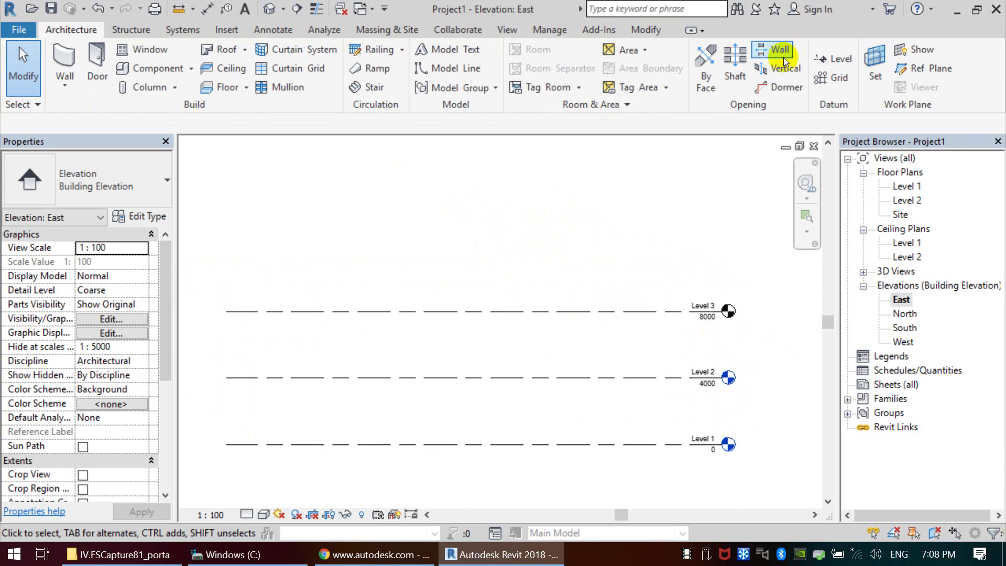
# - Start a new level with a 4000 mm (4m) offset
pyautogui.click(833, 58)
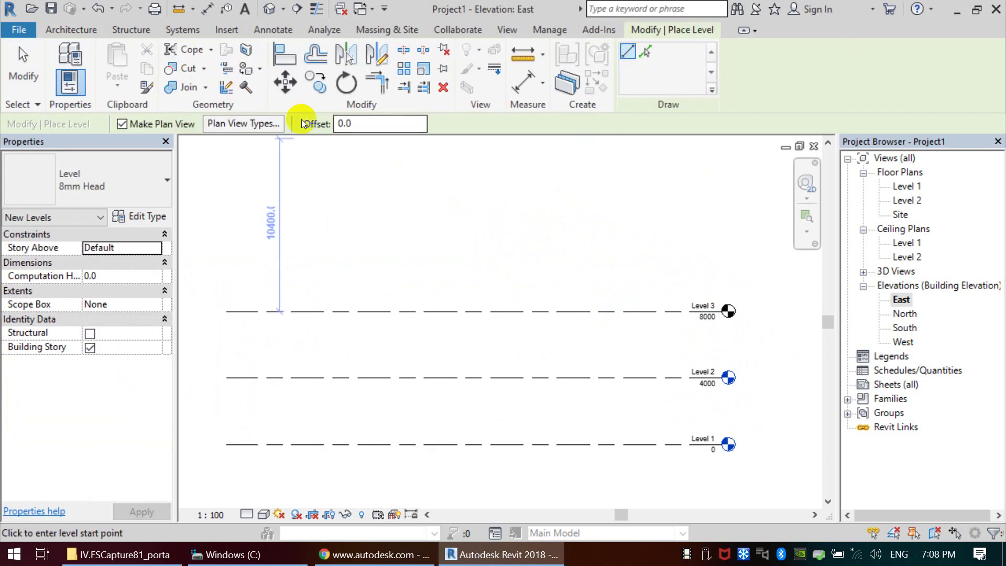
pyautogui.click(382, 123)
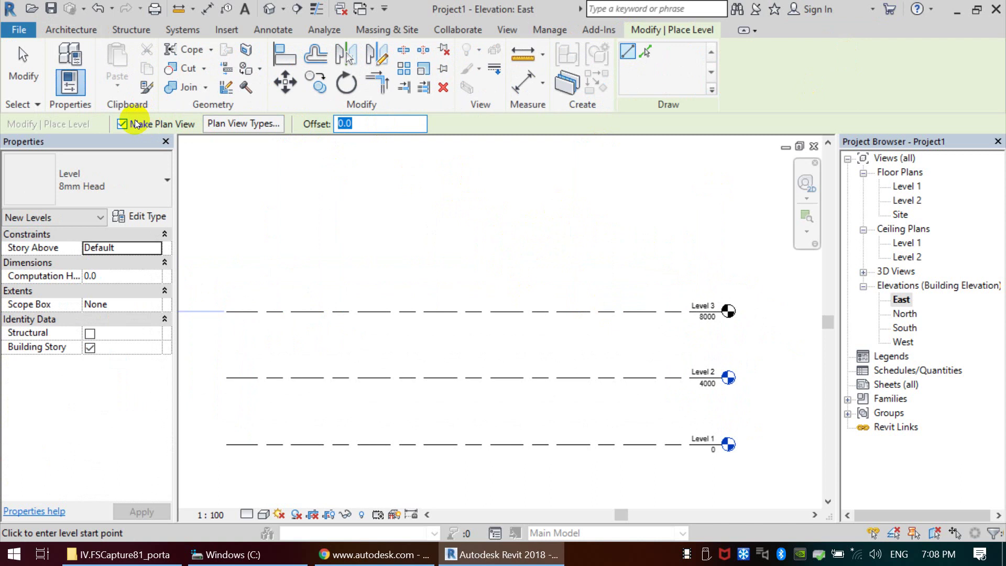
pyautogui.write('4m')
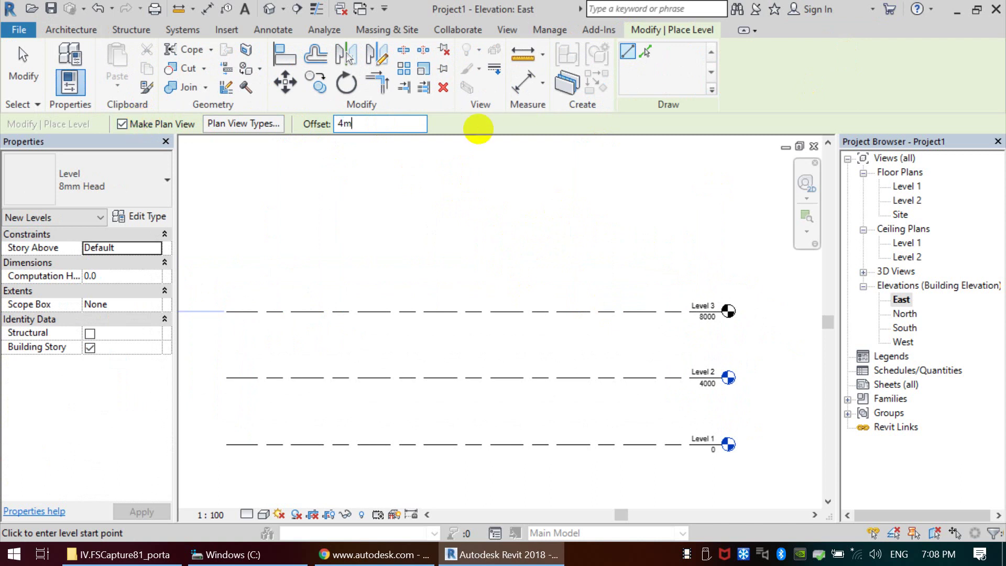
pyautogui.press('Return')
# - Pick Level 3 to create Level 4 at 12000 mm, then open the Level 4 floor plan
pyautogui.click(645, 52)
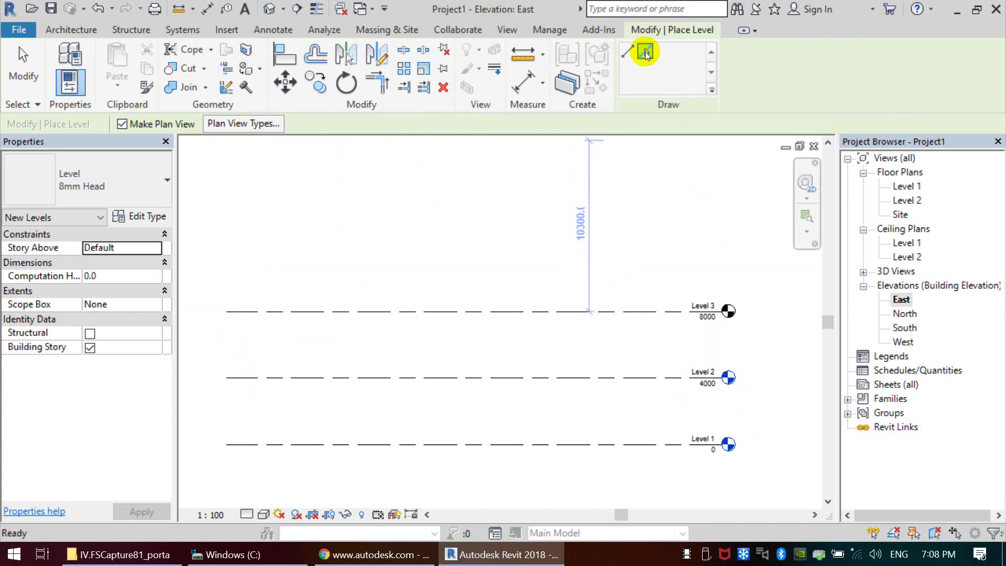
pyautogui.click(498, 294)
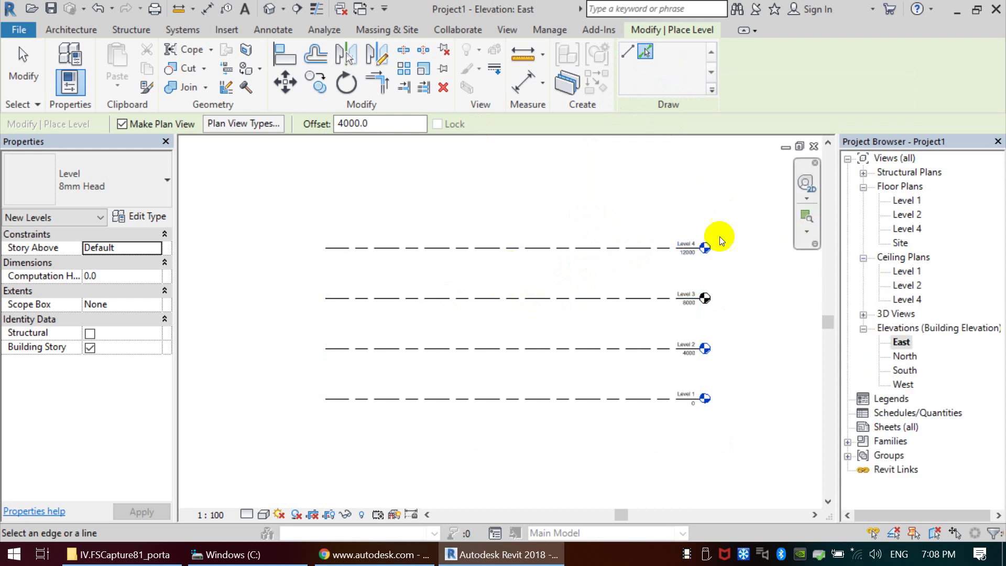
pyautogui.scroll(1, 728, 263)
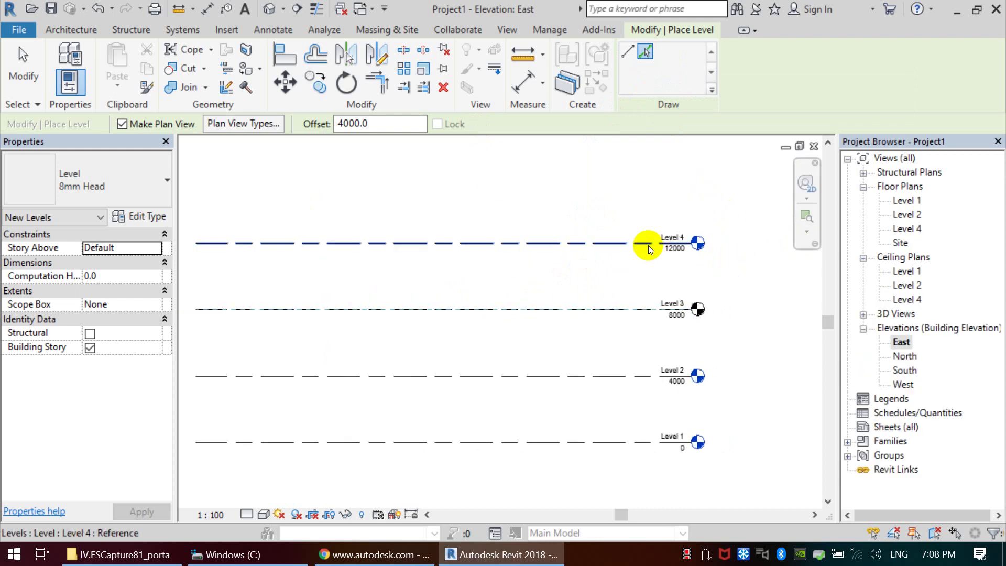
pyautogui.doubleClick(908, 232)
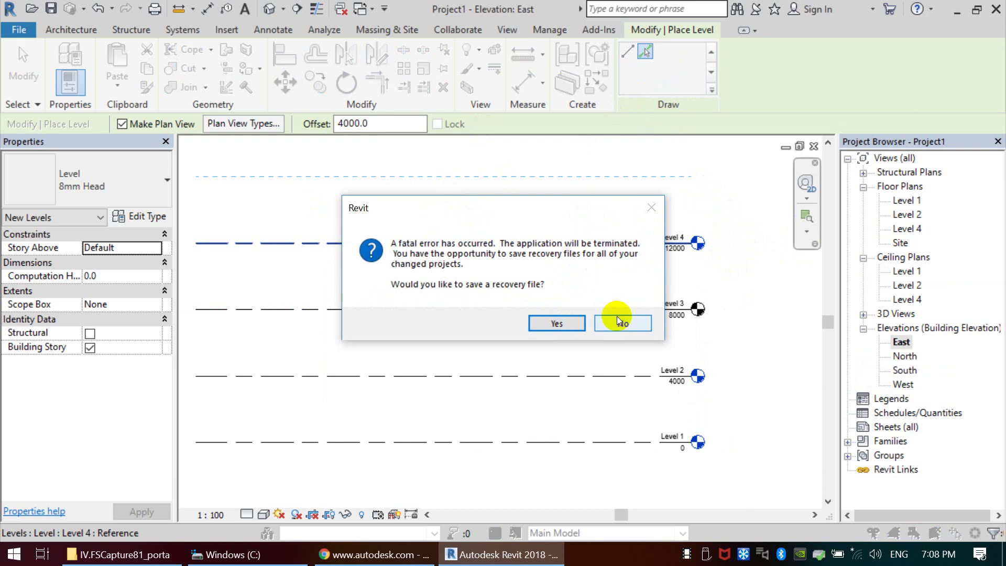
# - Accept the fatal-error prompt and save the recovery file as Project1(Recovery)
pyautogui.click(559, 325)
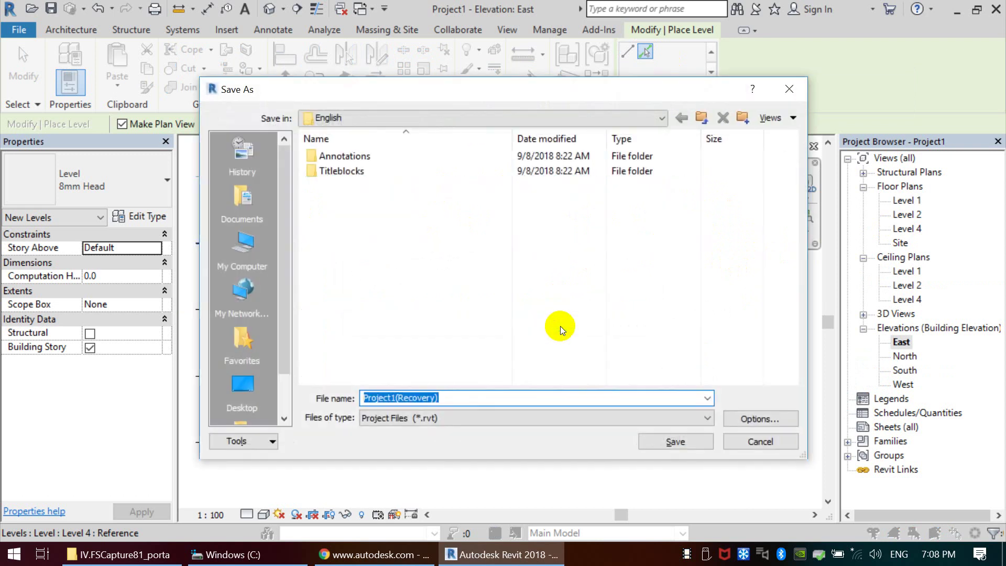
pyautogui.press('Return')
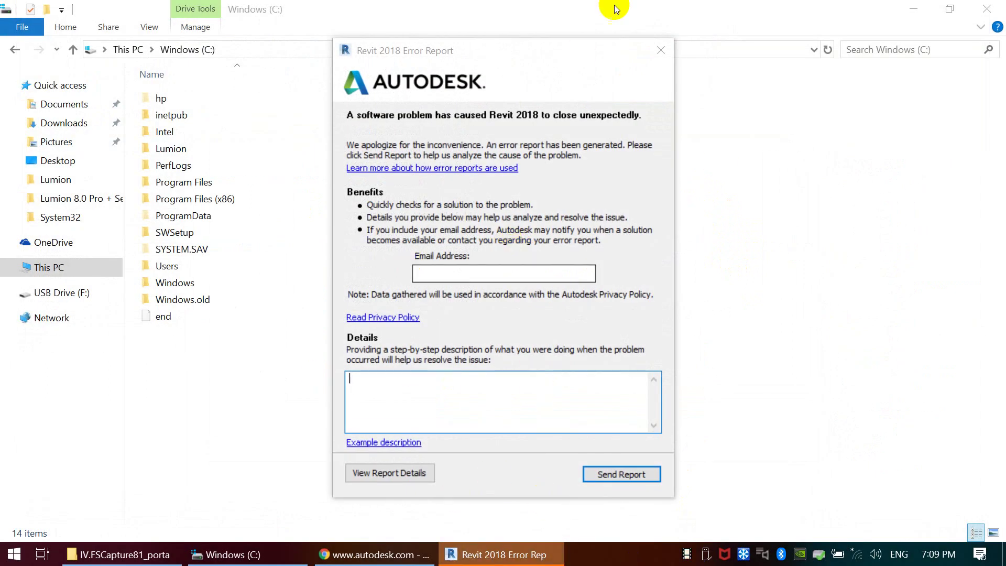
# - Cancel the Revit error report, then close Chrome and File Explorer to show the desktop
pyautogui.click(661, 50)
pyautogui.click(615, 311)
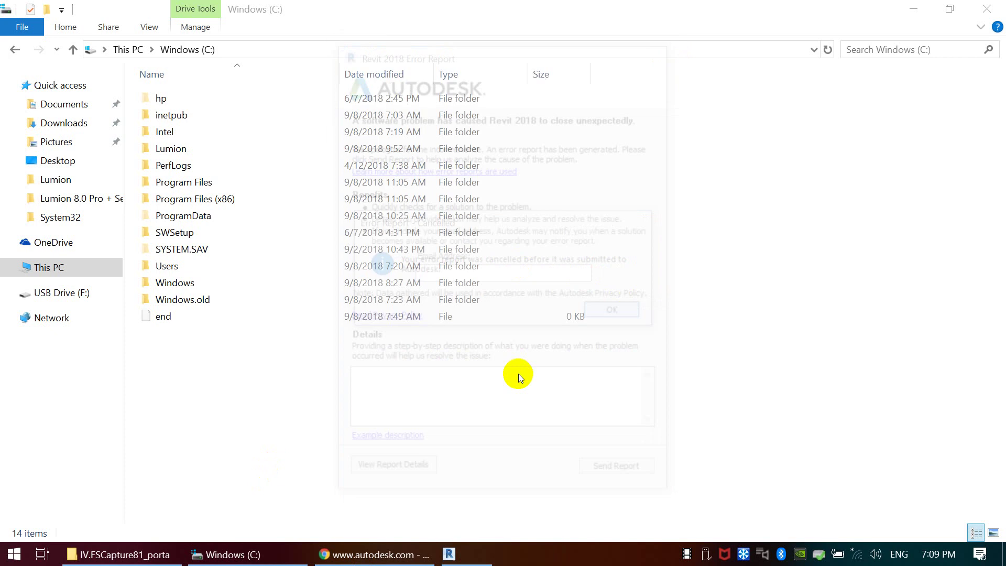
pyautogui.click(987, 8)
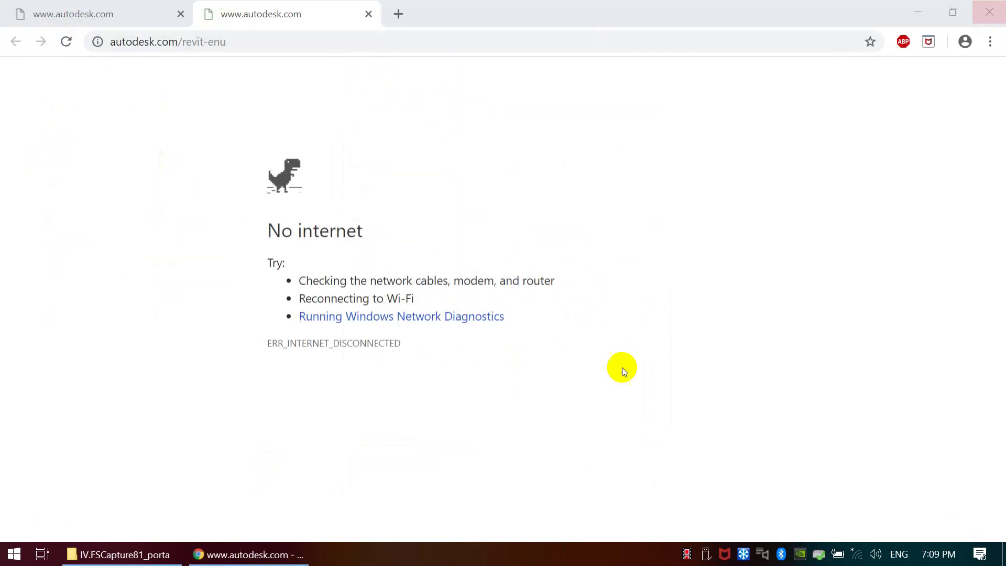
pyautogui.click(988, 7)
pyautogui.click(989, 8)
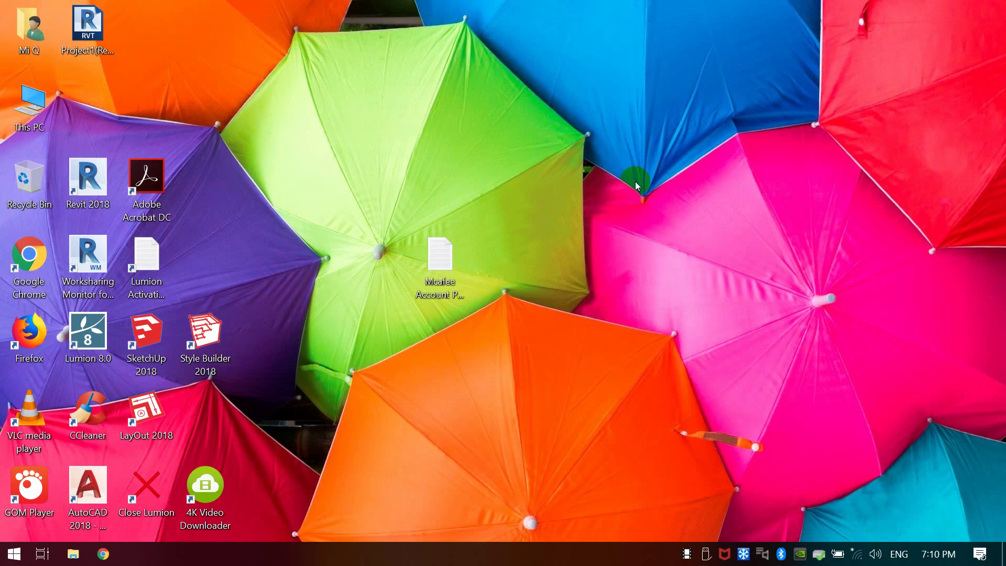